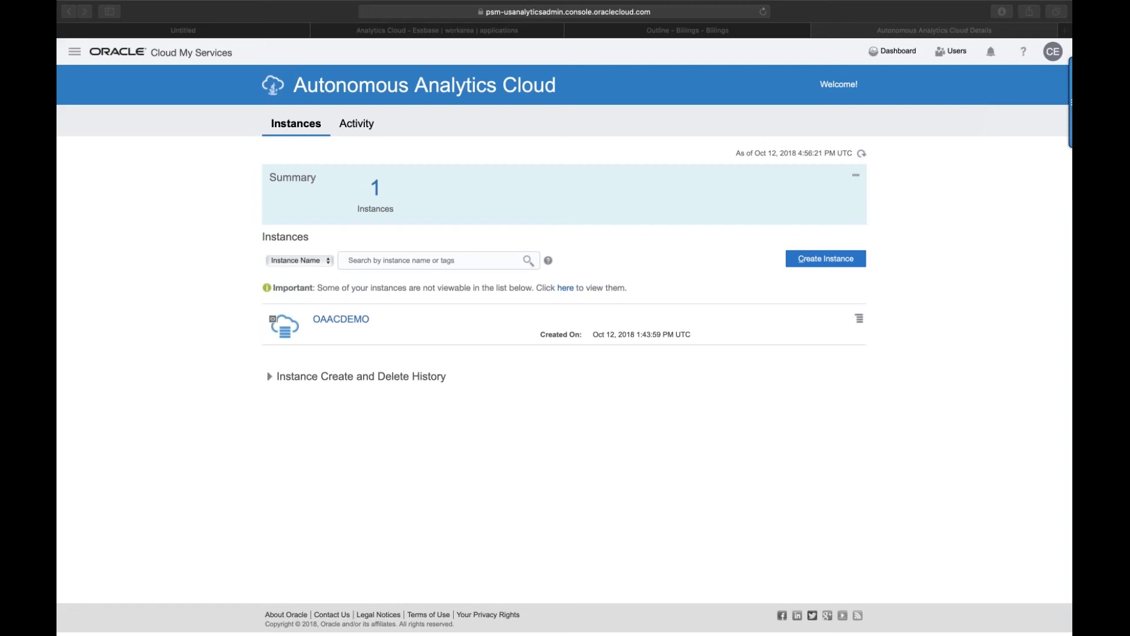
# Open the OAACDEMO instance and examine its version, edition, status, active state and health check.
pyautogui.click(351, 322)
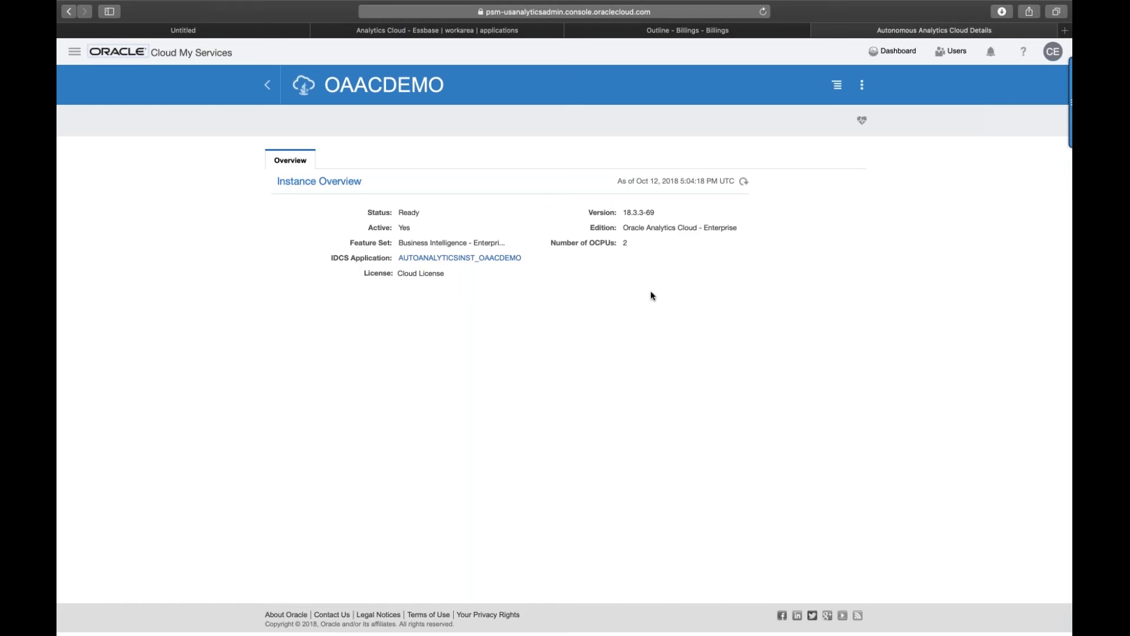
pyautogui.moveTo(656, 213); pyautogui.dragTo(627, 212)
pyautogui.click(631, 229)
pyautogui.moveTo(631, 229); pyautogui.dragTo(733, 229)
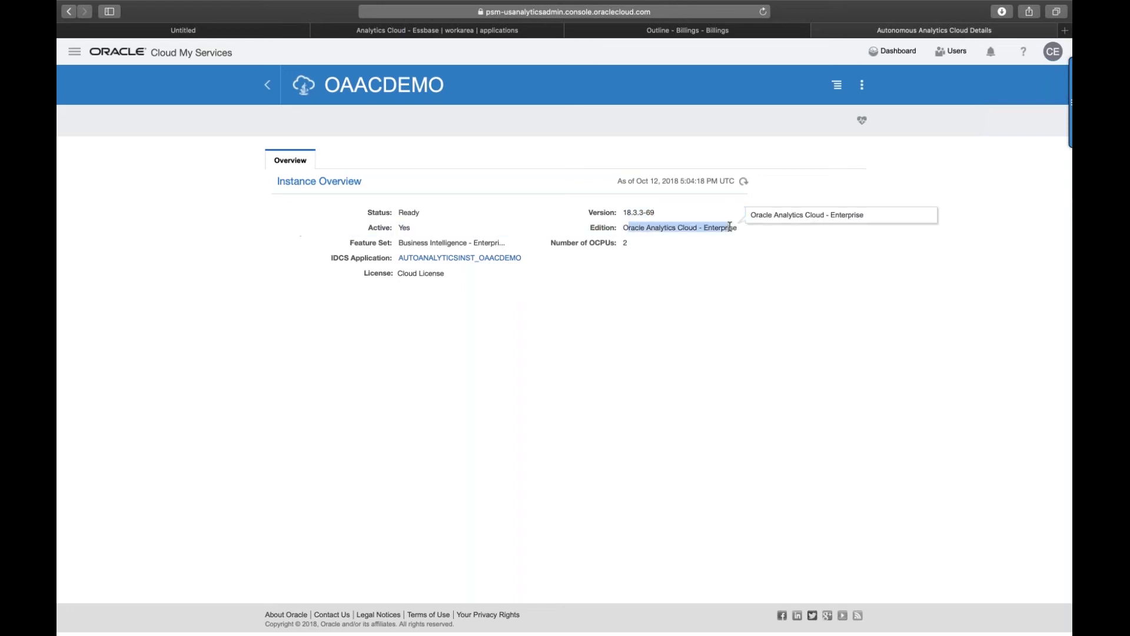
pyautogui.click(734, 230)
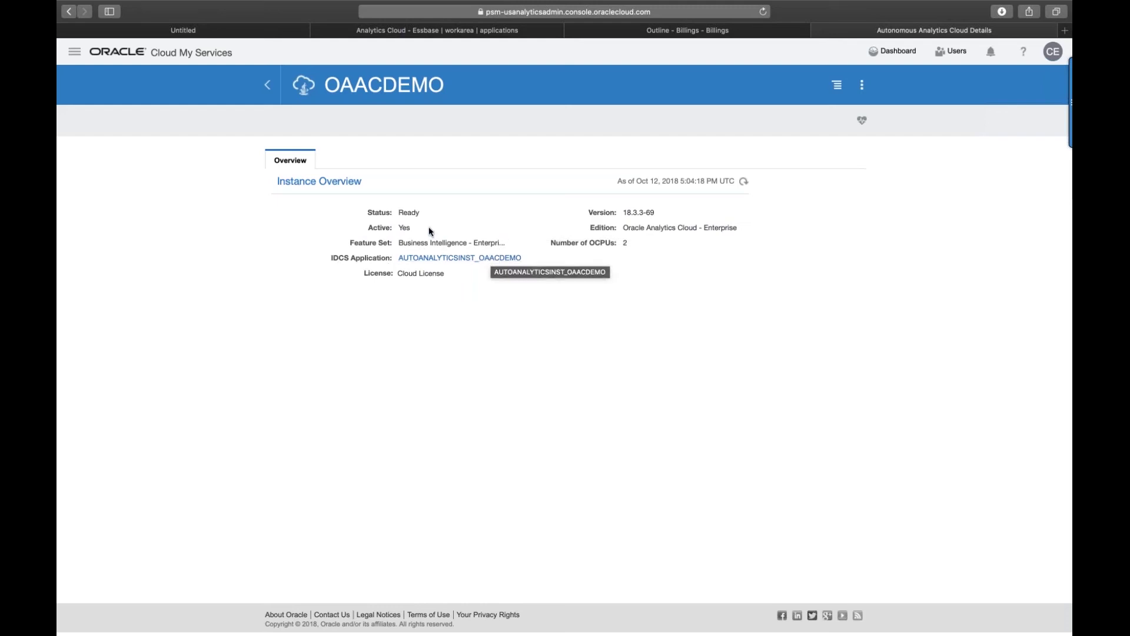
pyautogui.doubleClick(410, 213)
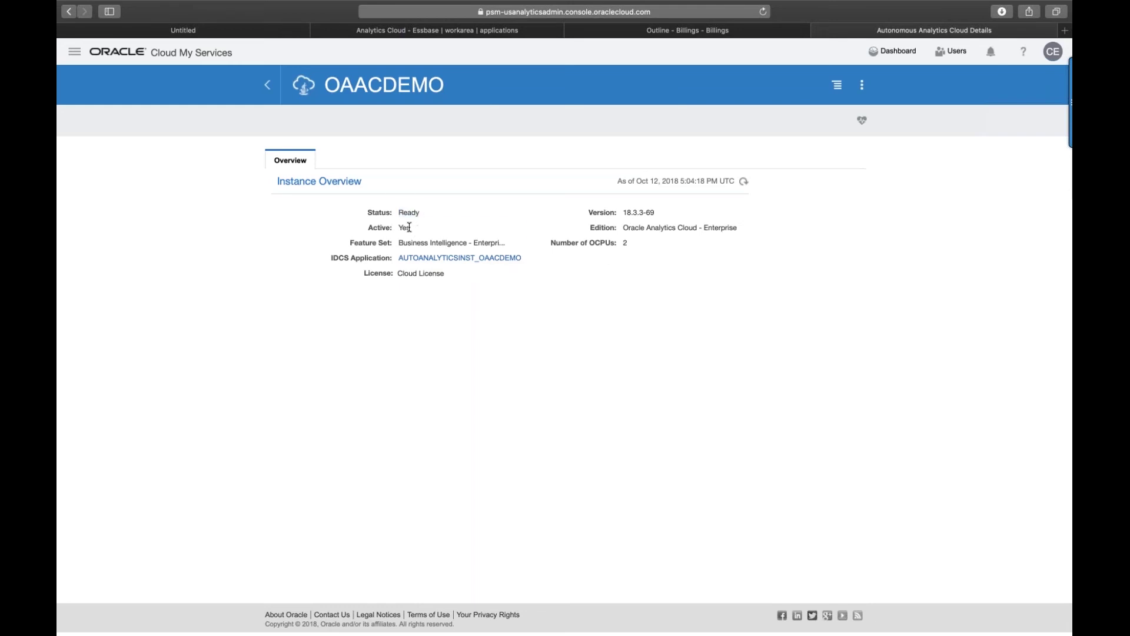
pyautogui.tripleClick(403, 228)
pyautogui.click(403, 227)
pyautogui.click(861, 120)
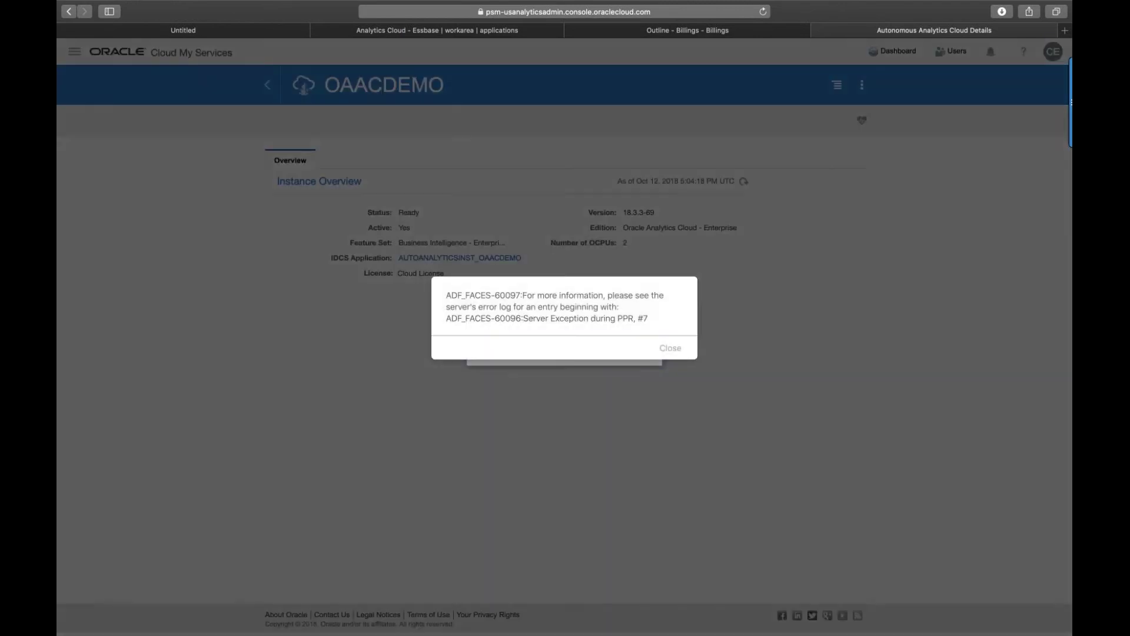
pyautogui.click(675, 349)
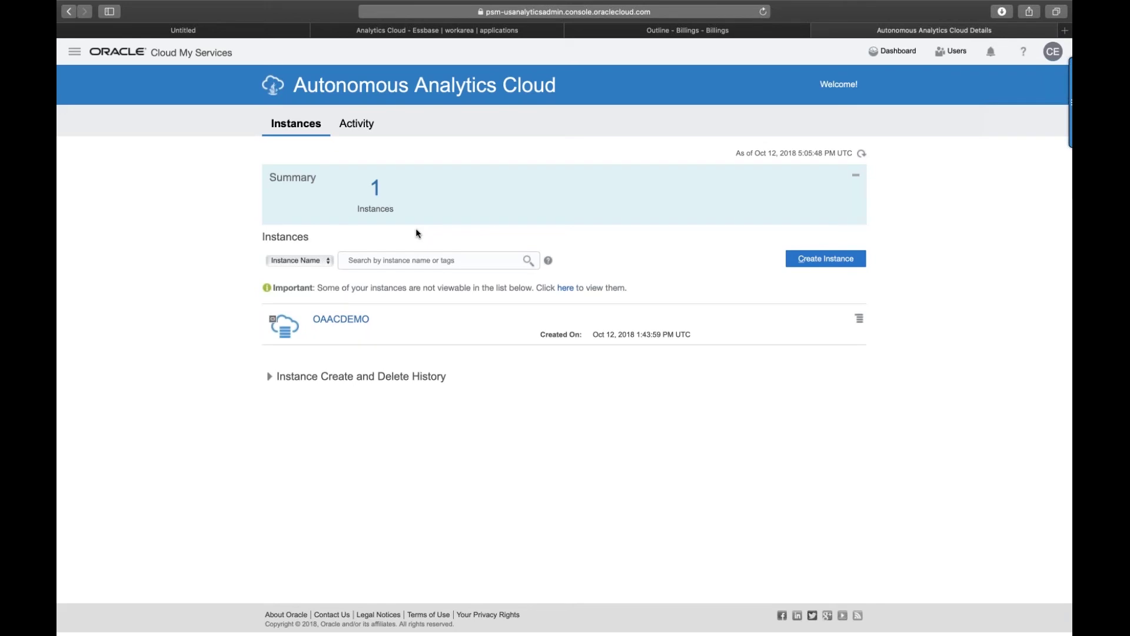
# Start creating a new Autonomous Analytics Cloud instance and name it OAACESSBASE.
pyautogui.click(801, 261)
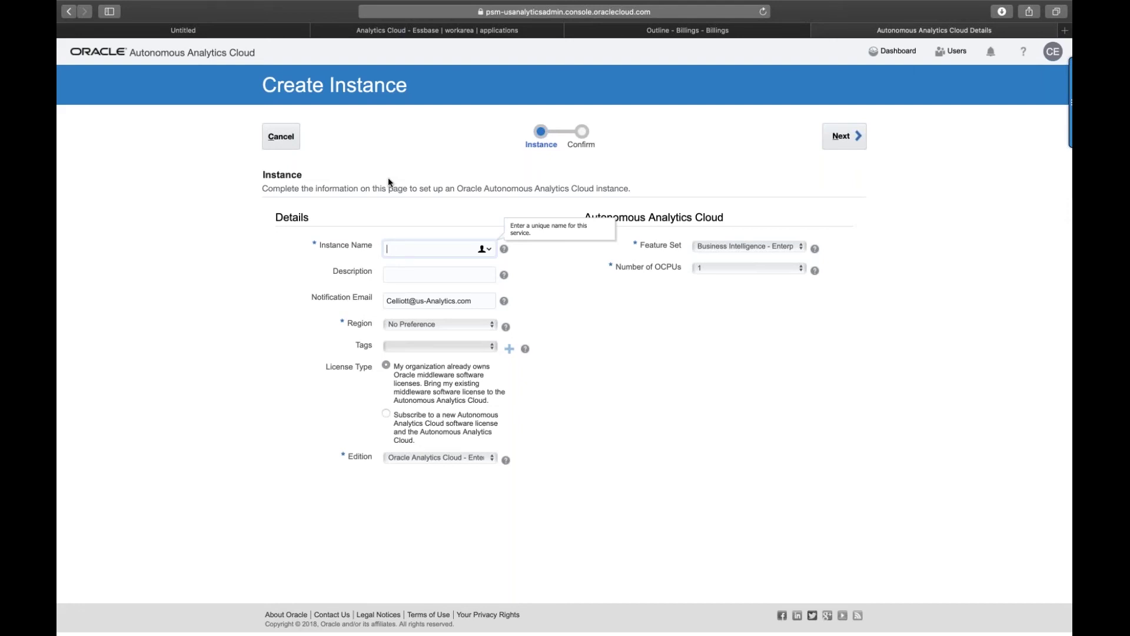
pyautogui.write('OAACESSBASE')
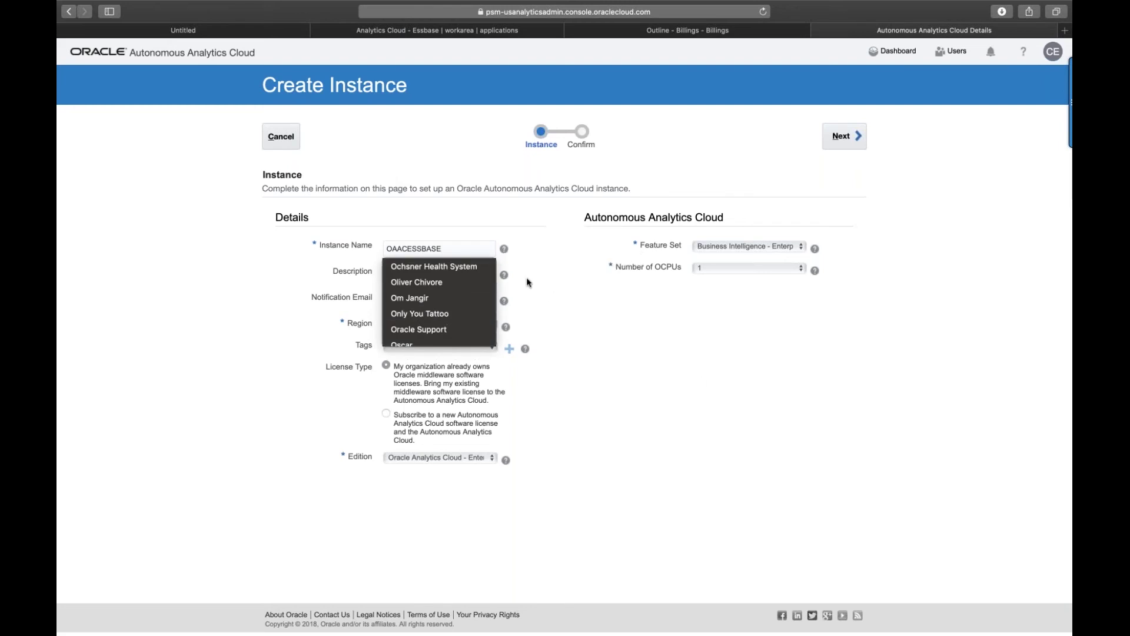
pyautogui.click(92, 26)
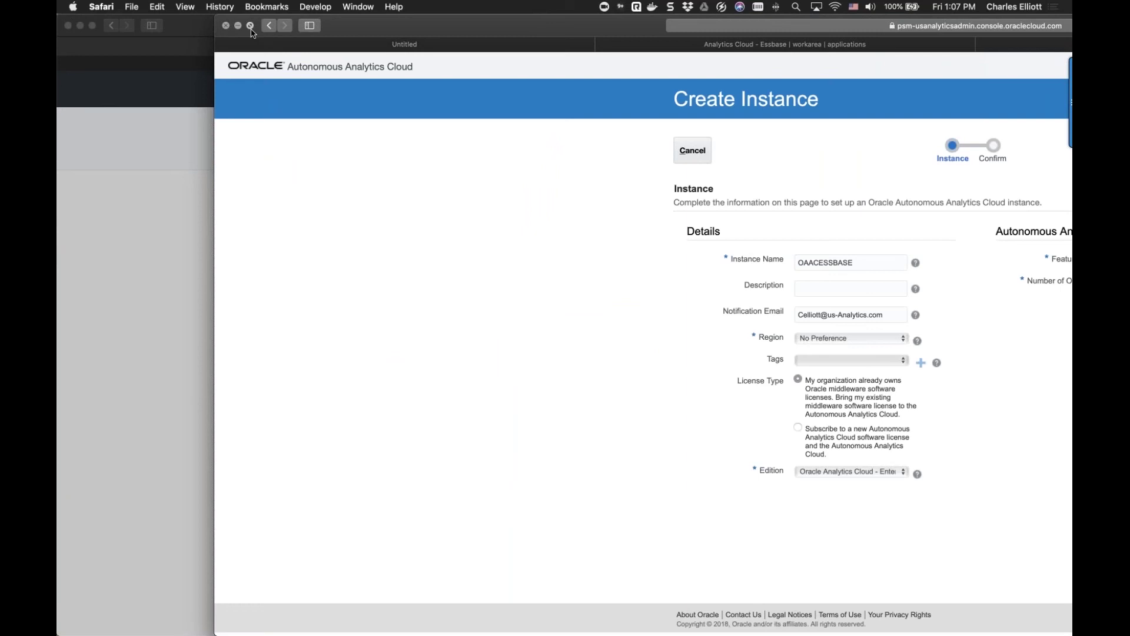
pyautogui.click(250, 27)
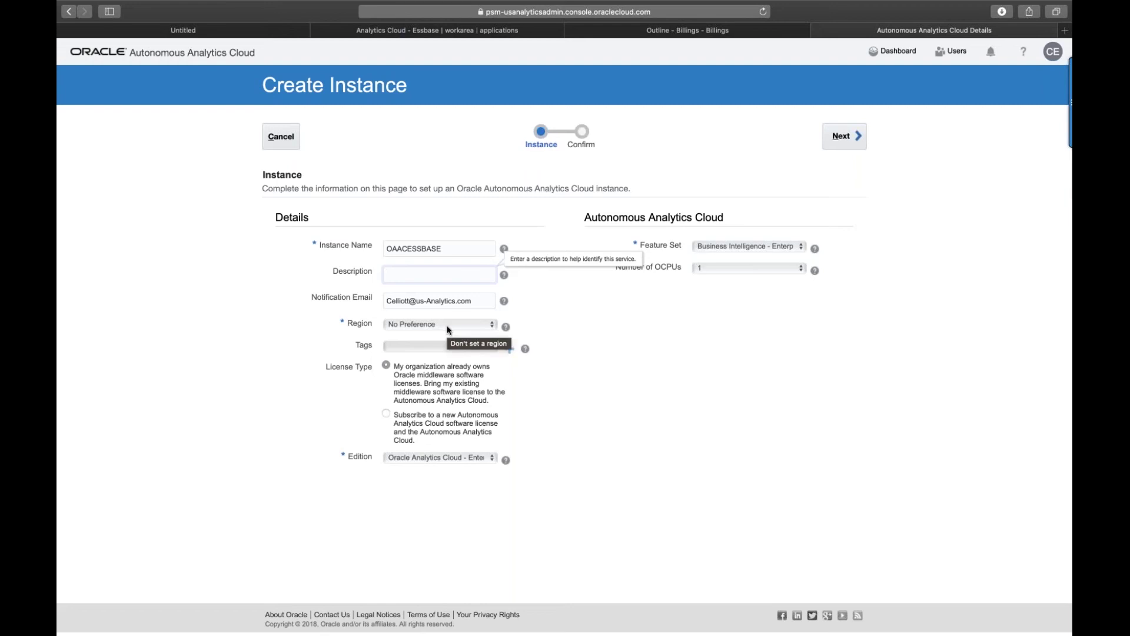
# Keep the Oracle Analytics Cloud - Enterprise edition and choose the Essbase - Collaborative Data Collection, Scenarios, and What-if Analysis feature set.
pyautogui.click(440, 385)
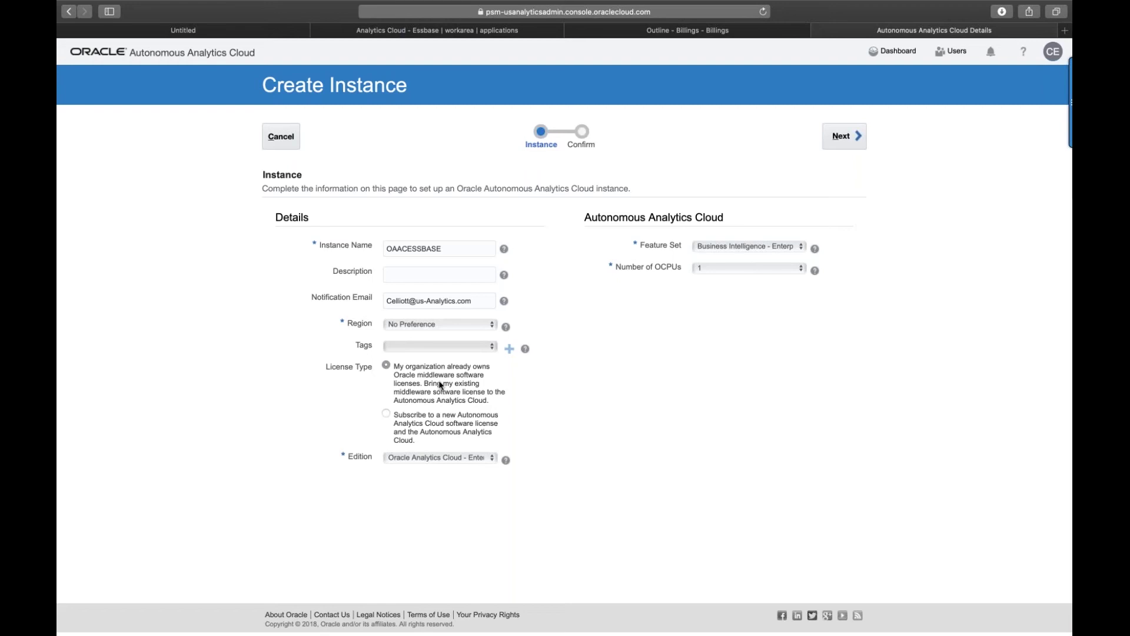
pyautogui.click(448, 460)
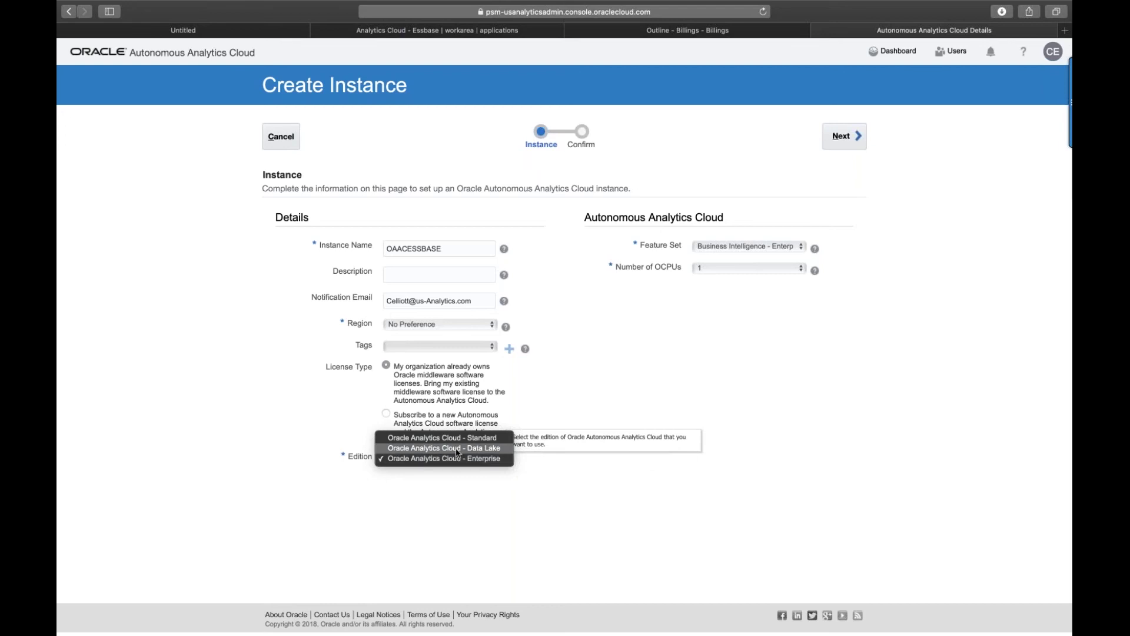
pyautogui.click(462, 482)
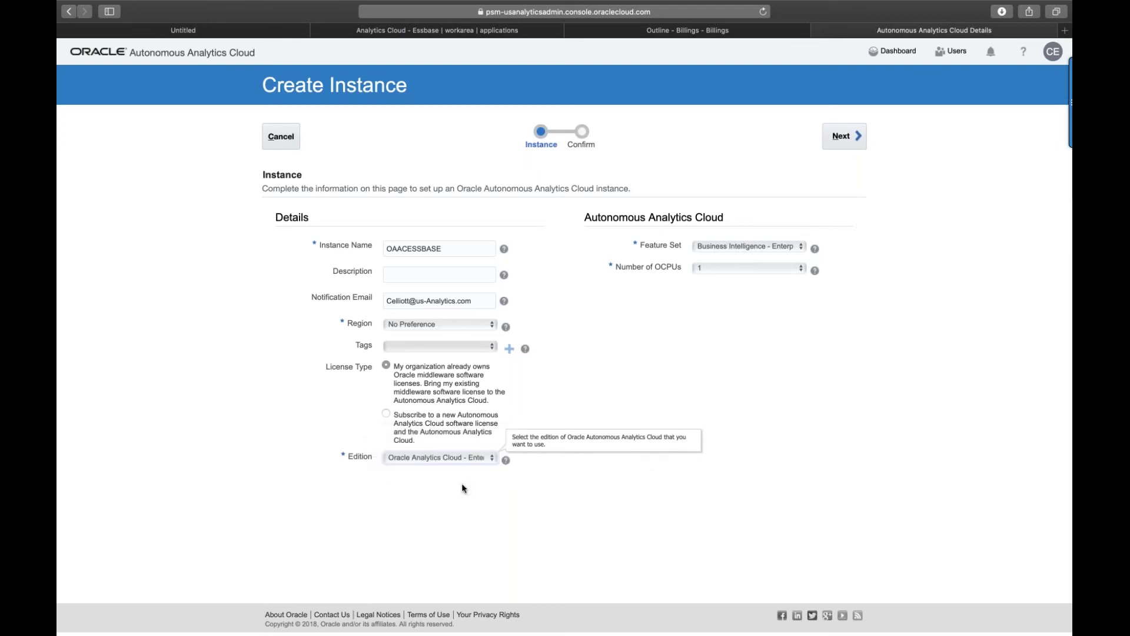
pyautogui.click(736, 248)
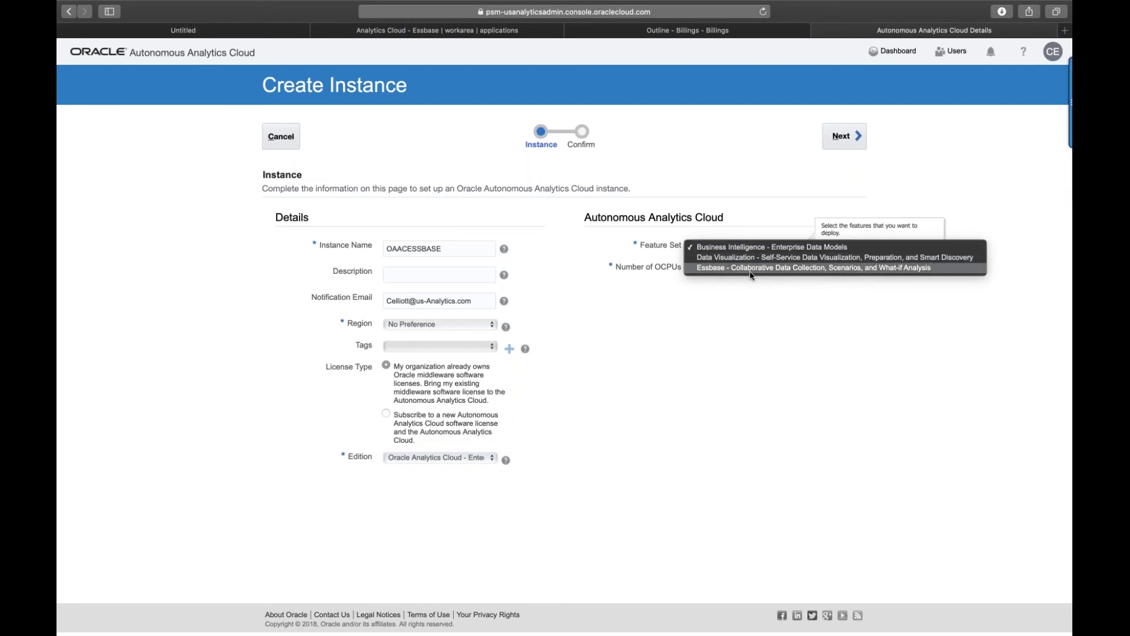
pyautogui.click(750, 268)
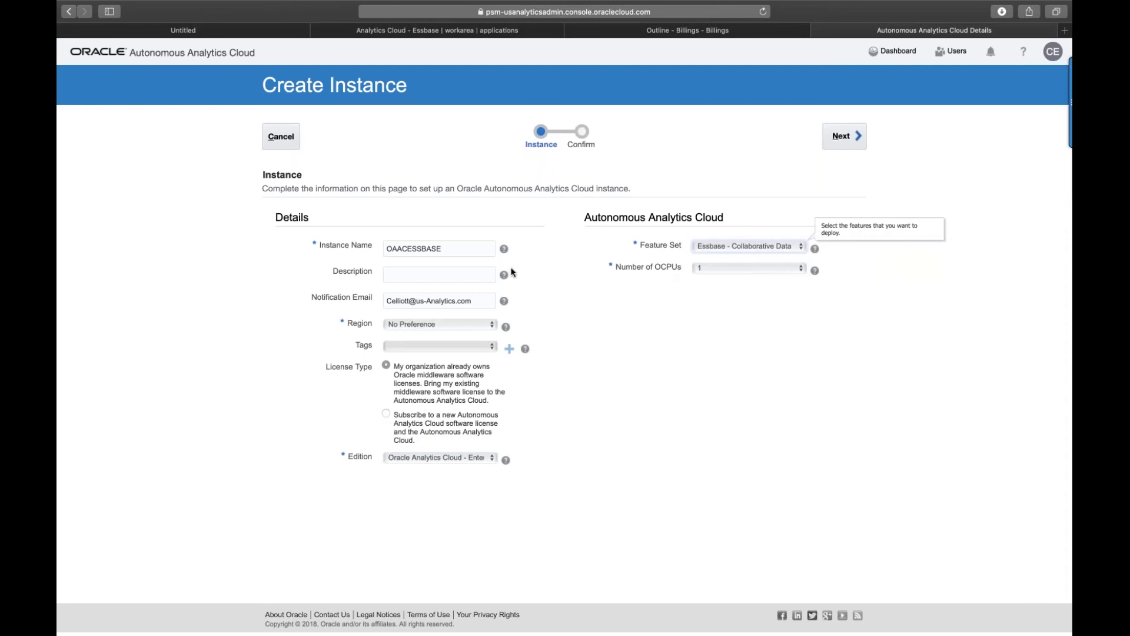
# Keep the number of OCPUs at 1, proceed to the confirmation and create the OAACESSBASE instance.
pyautogui.click(460, 250)
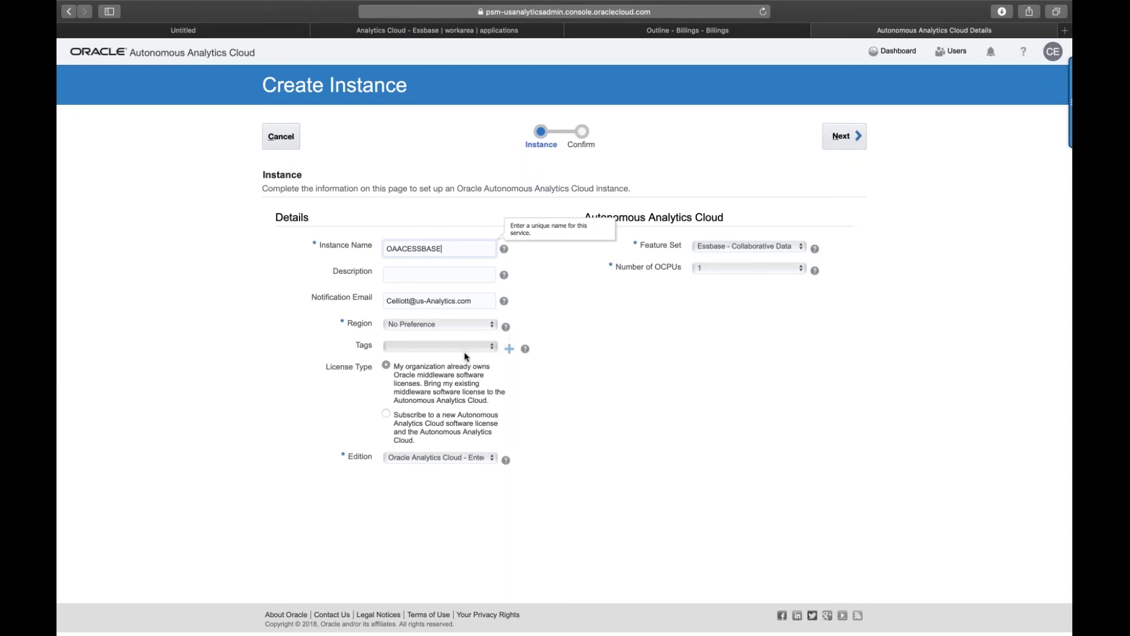
pyautogui.click(740, 271)
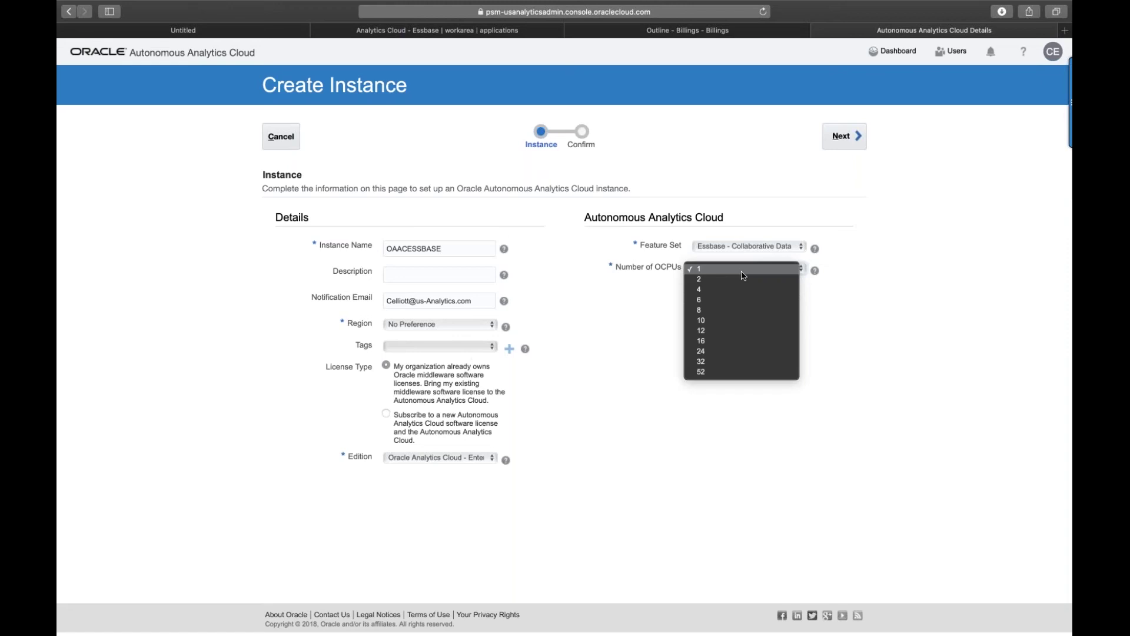
pyautogui.click(895, 339)
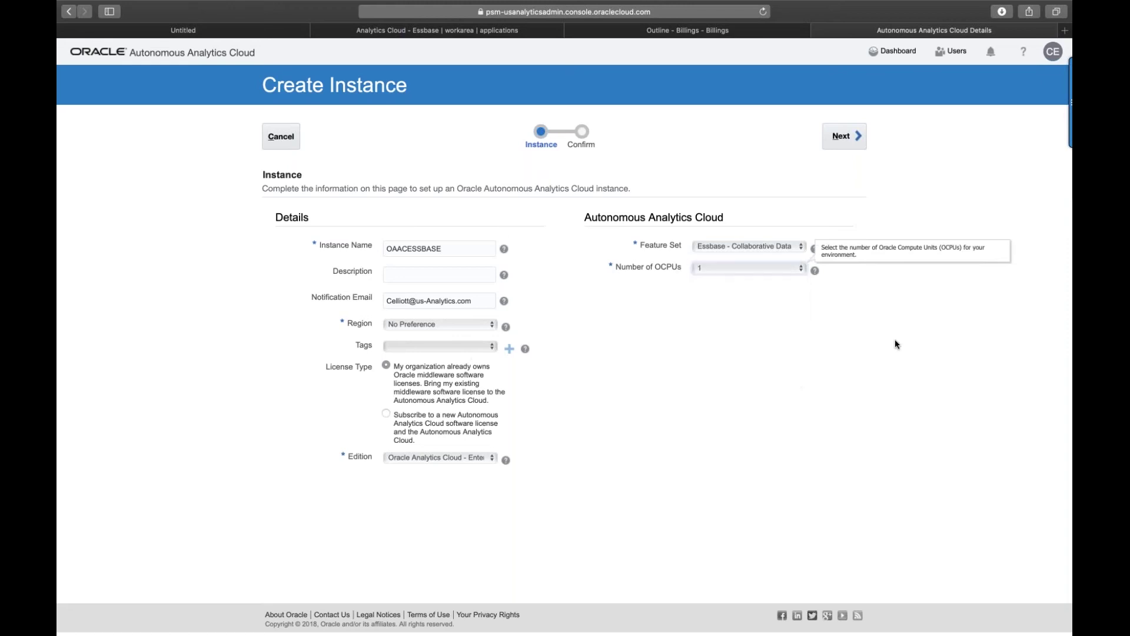
pyautogui.click(849, 139)
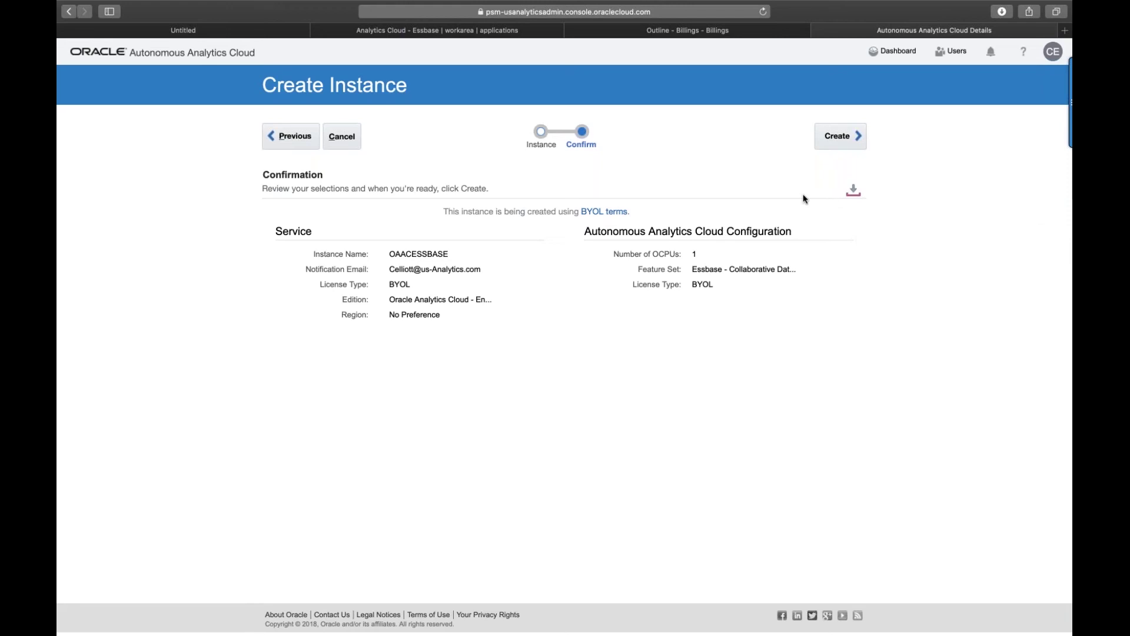
pyautogui.click(831, 144)
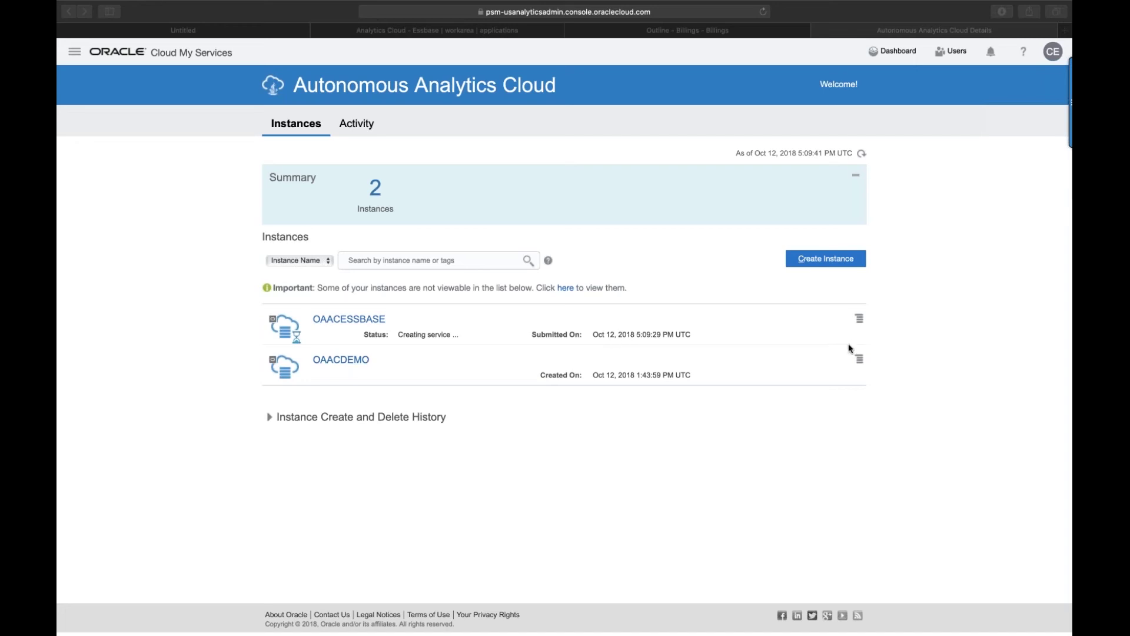
# Launch the Oracle Analytics Cloud URL of the OAACDEMO instance and look over the items on its home page.
pyautogui.click(862, 360)
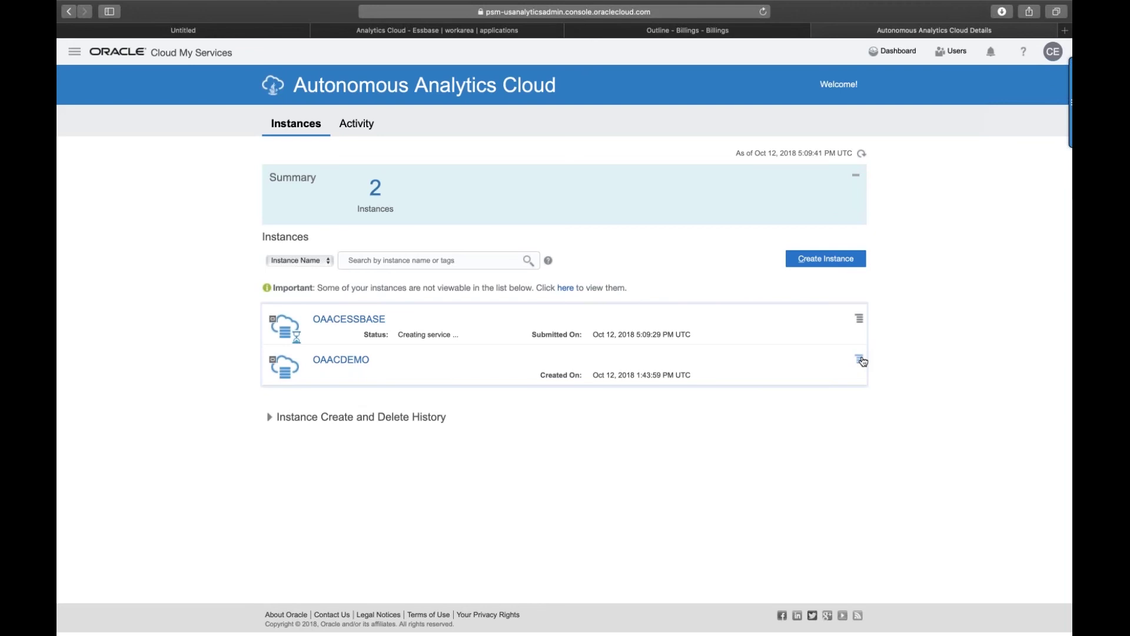
pyautogui.click(863, 360)
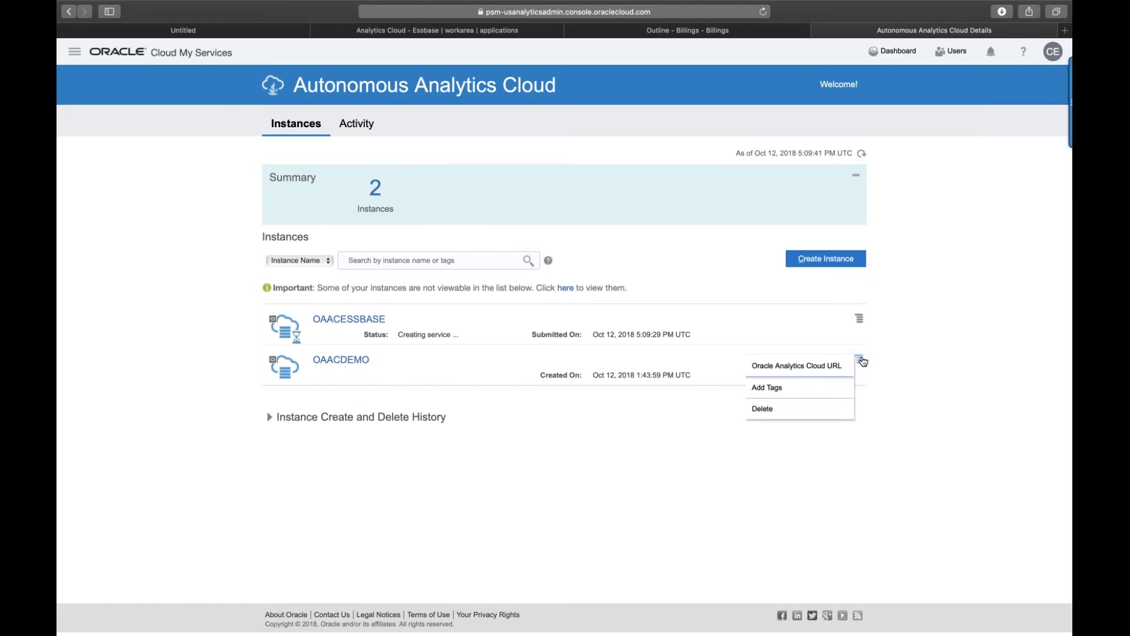
pyautogui.click(836, 371)
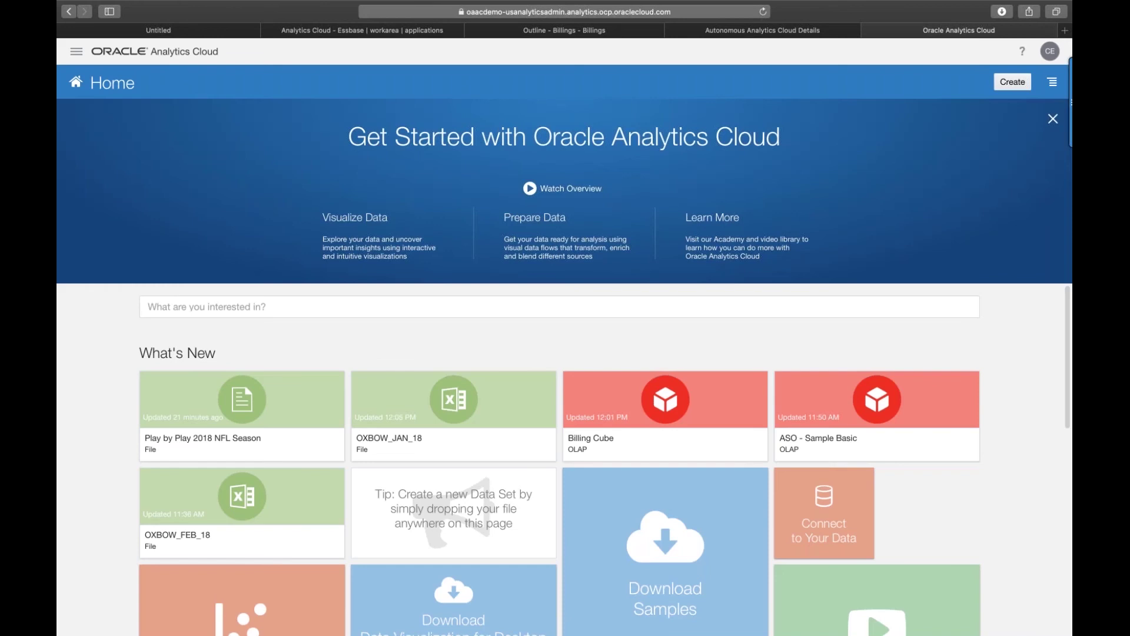
pyautogui.moveTo(725, 381)
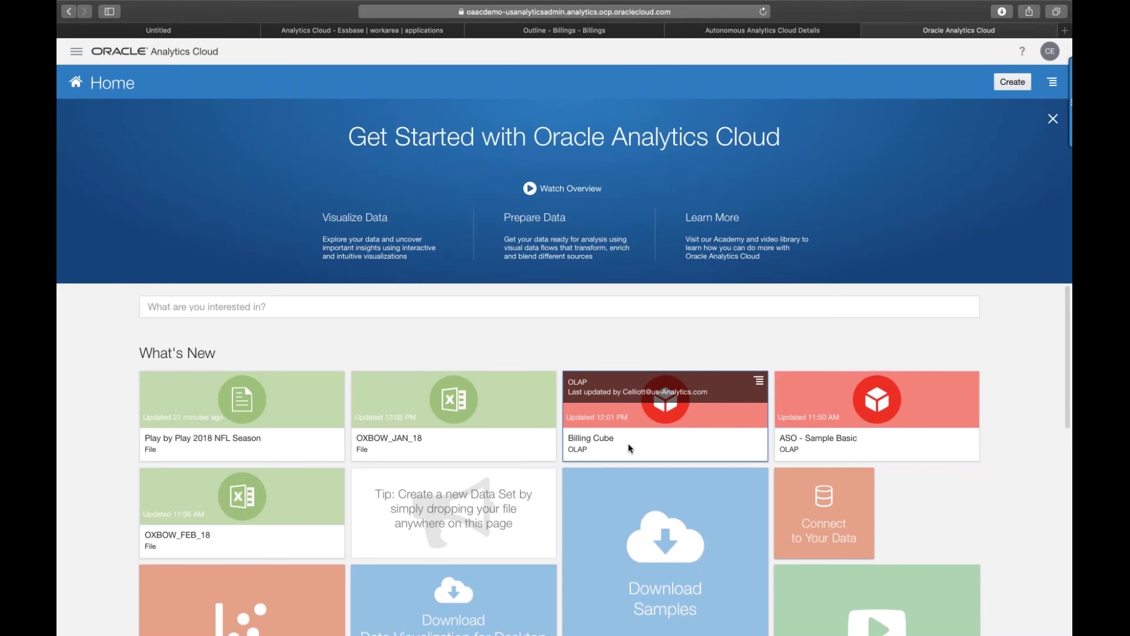
pyautogui.scroll(-3, 628, 444)
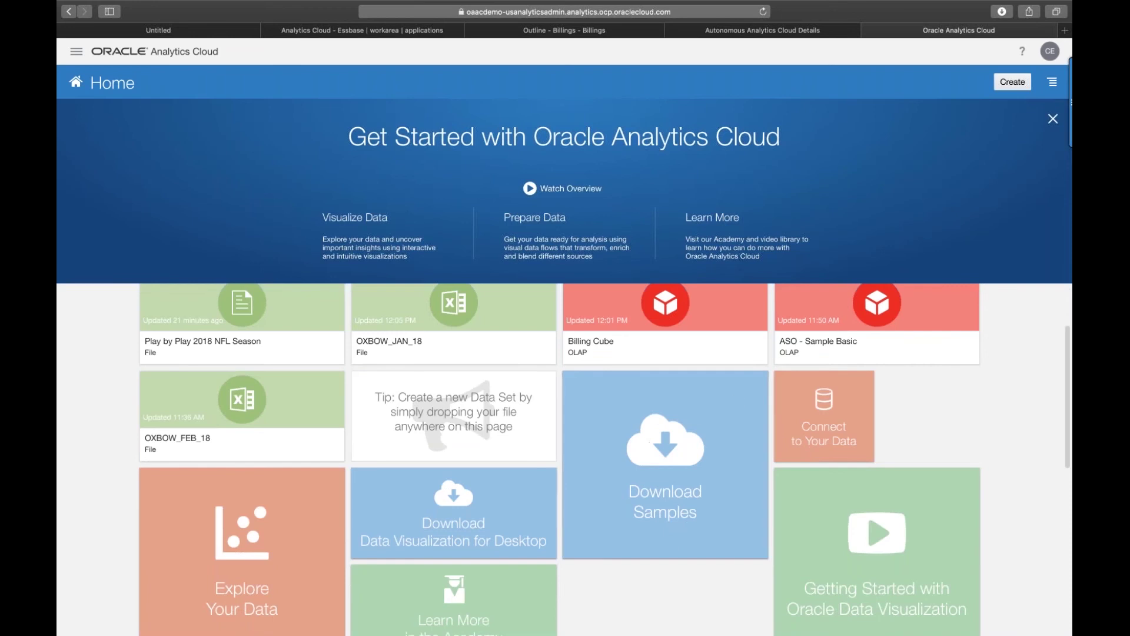
pyautogui.scroll(3, 737, 399)
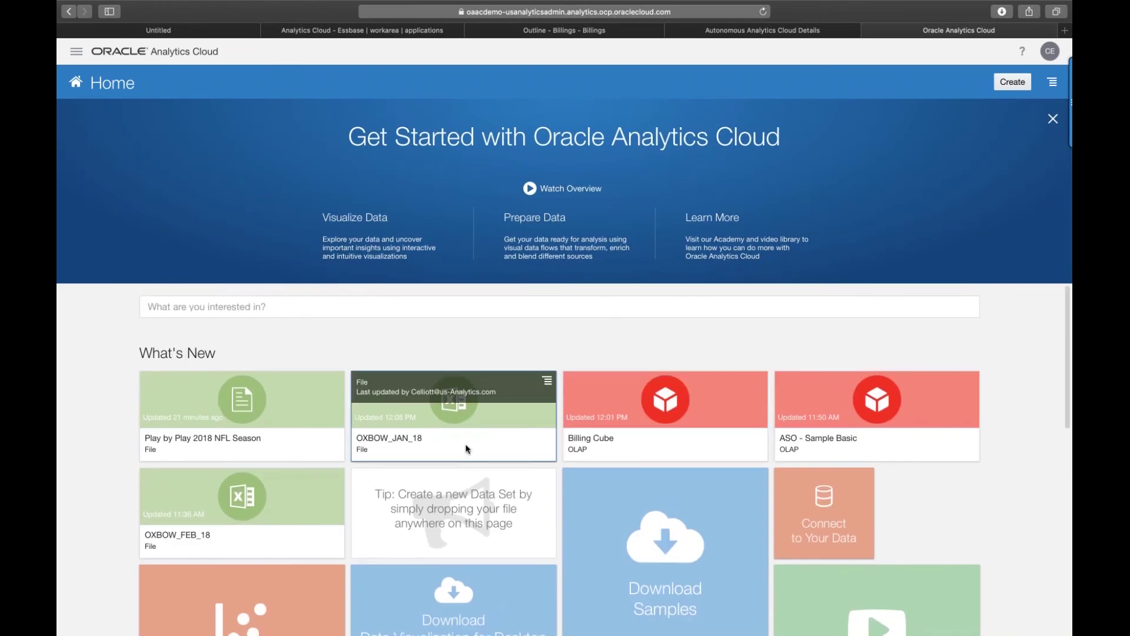
pyautogui.click(447, 444)
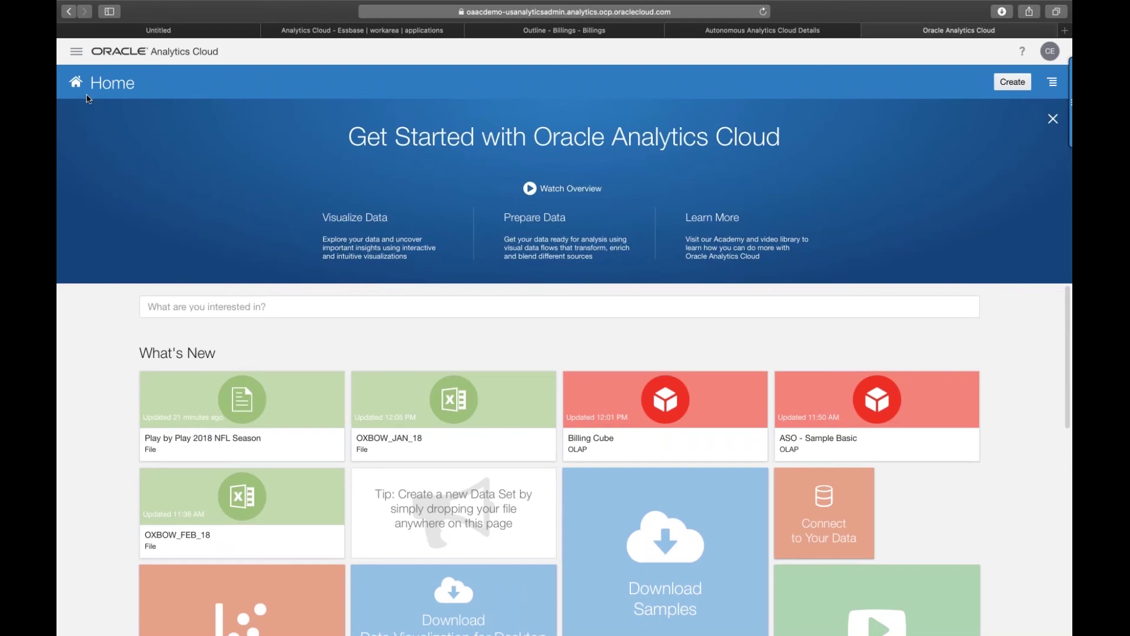
# Go to the Data area and review its data sets and connections.
pyautogui.click(77, 53)
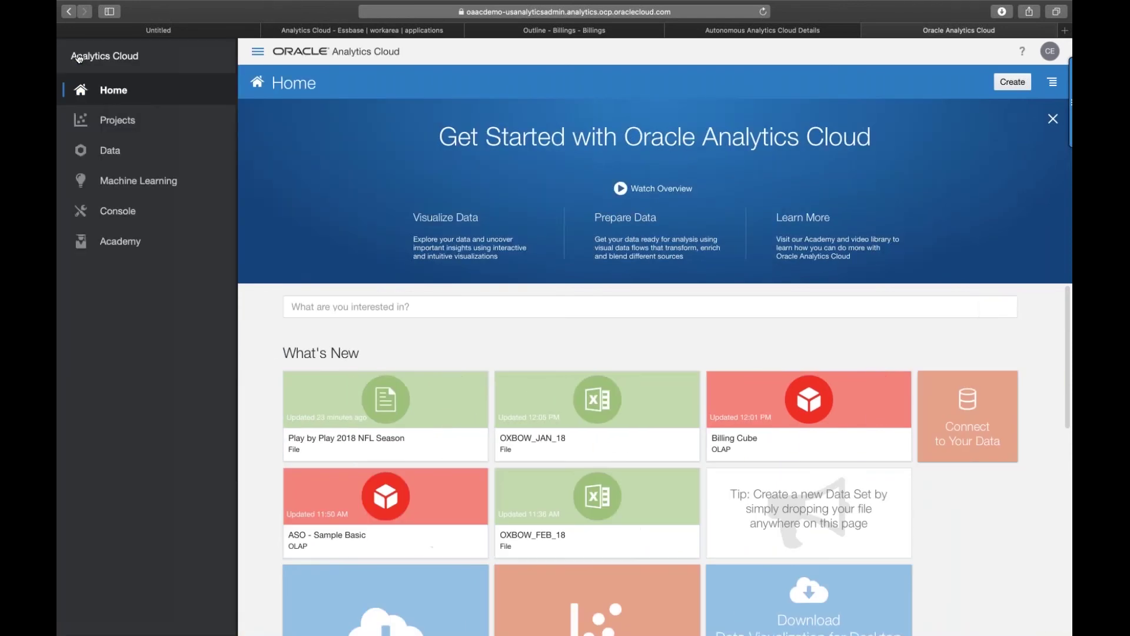
pyautogui.click(159, 154)
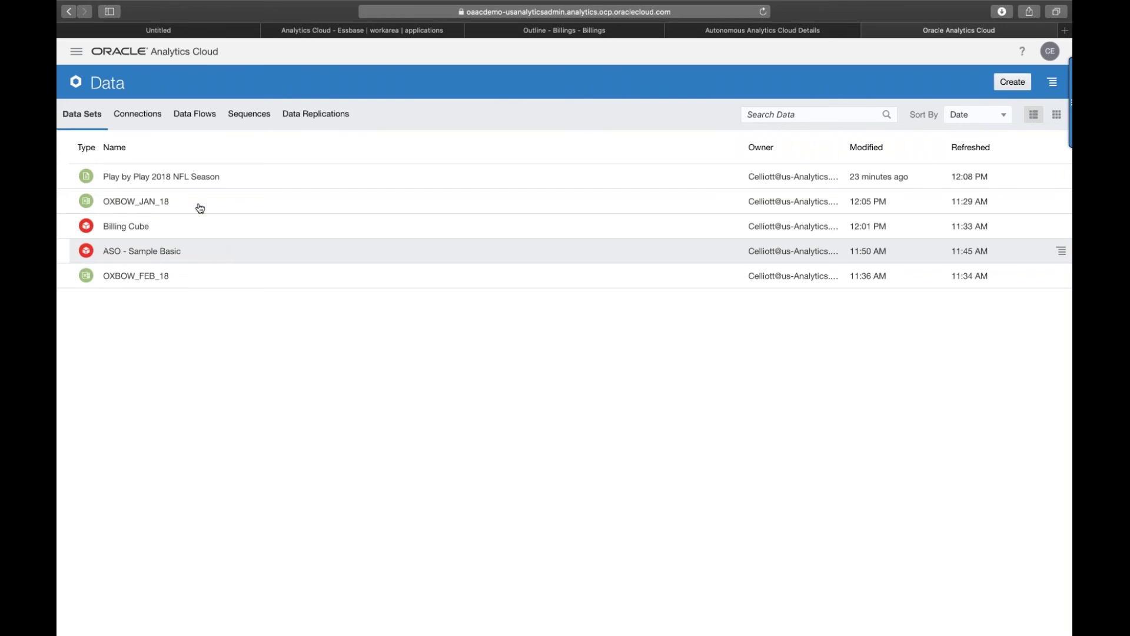
pyautogui.click(142, 122)
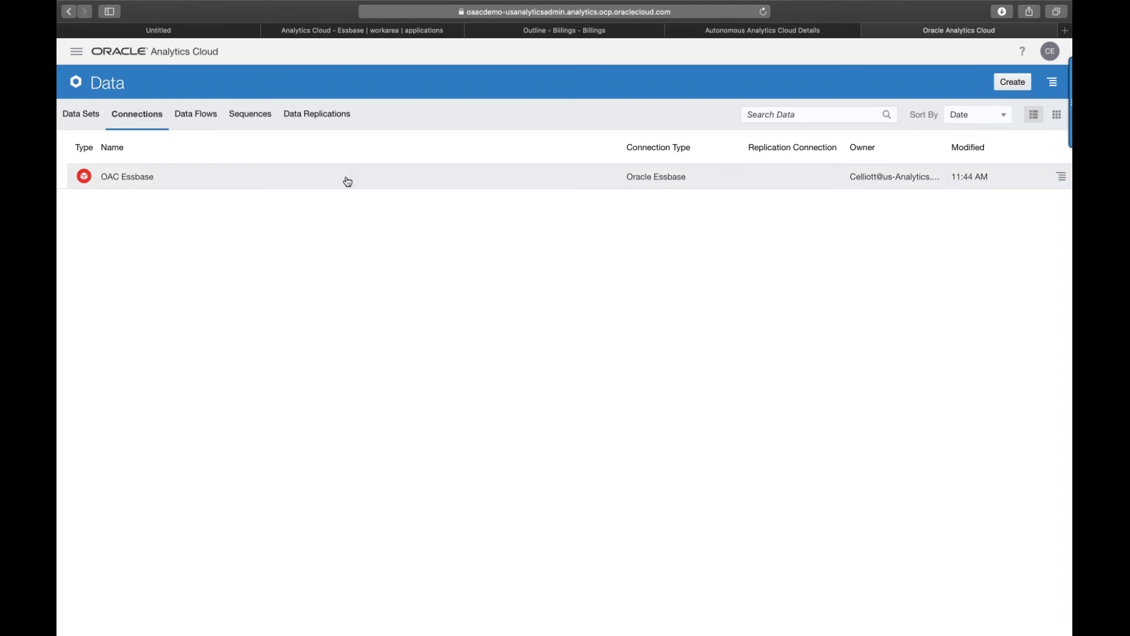
# Start creating a data connection and browse the available connection types in list view.
pyautogui.click(998, 92)
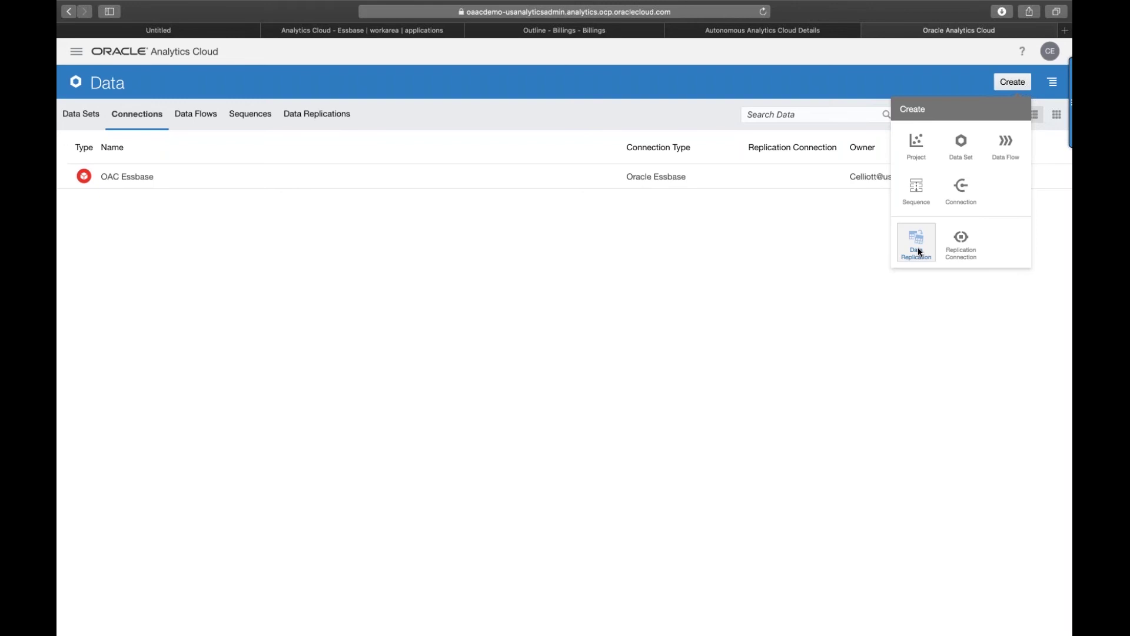
pyautogui.click(955, 191)
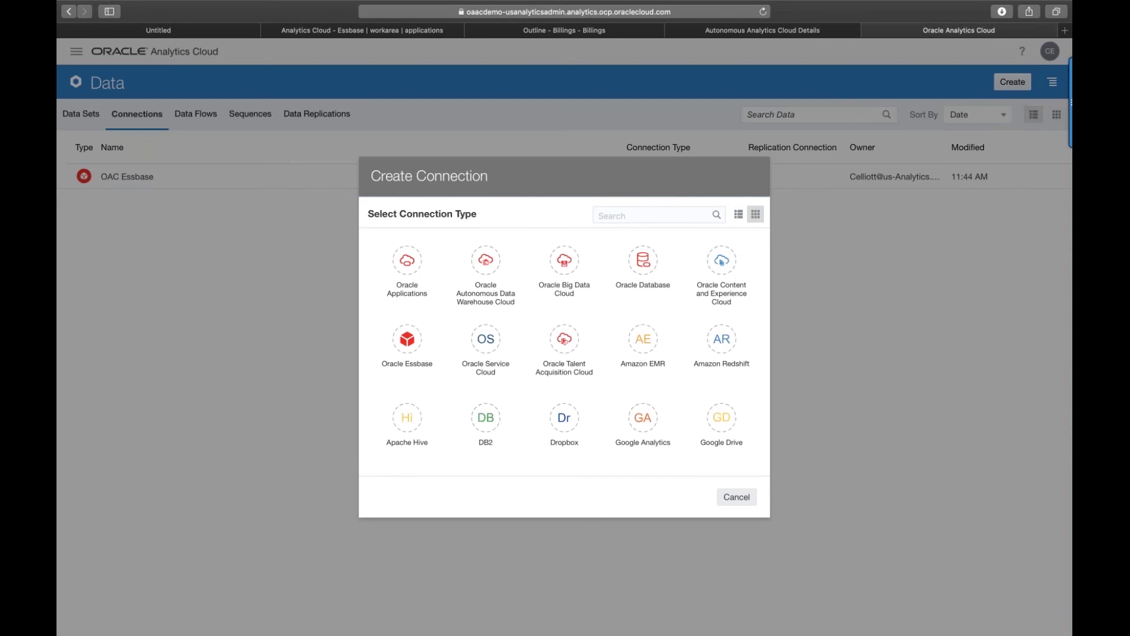
pyautogui.click(738, 214)
pyautogui.scroll(-10, 564, 351)
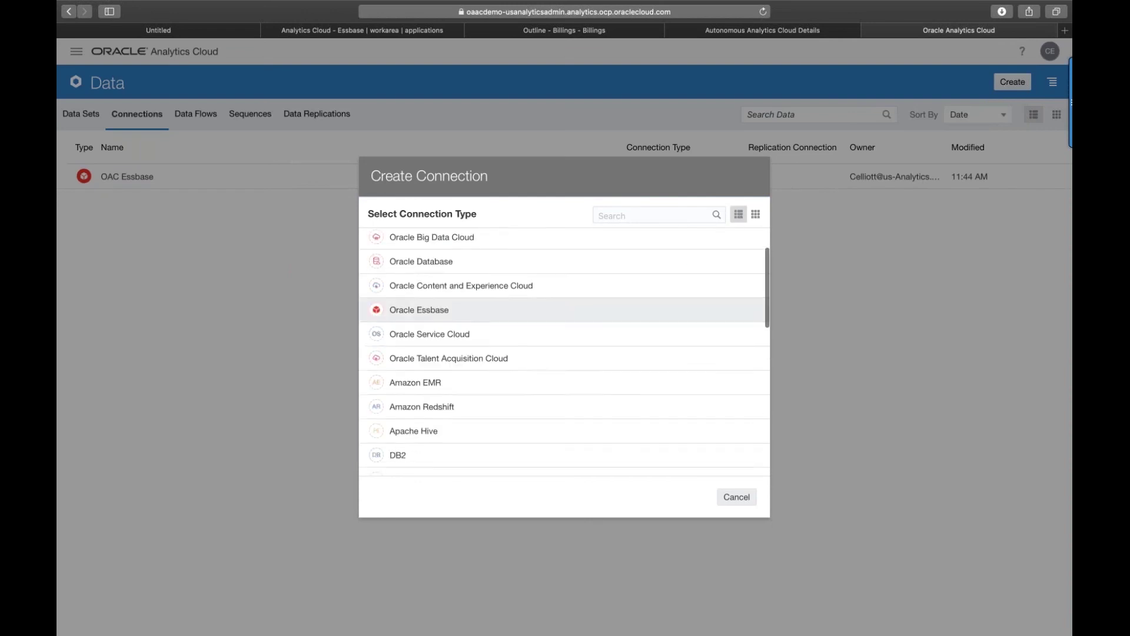
pyautogui.scroll(10, 564, 366)
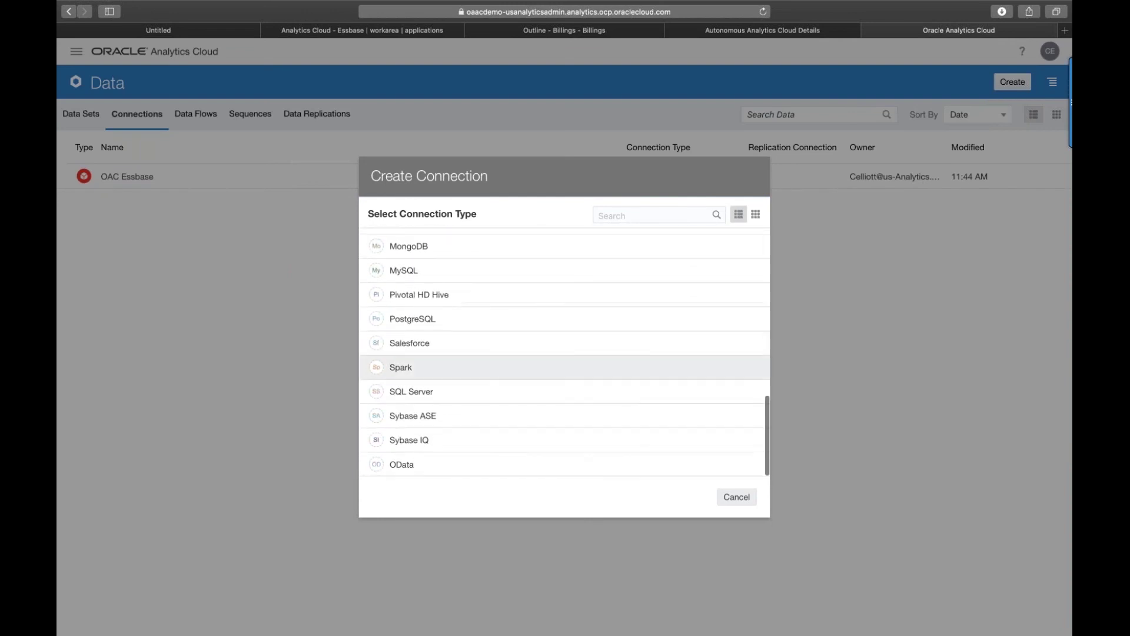
pyautogui.scroll(3, 564, 363)
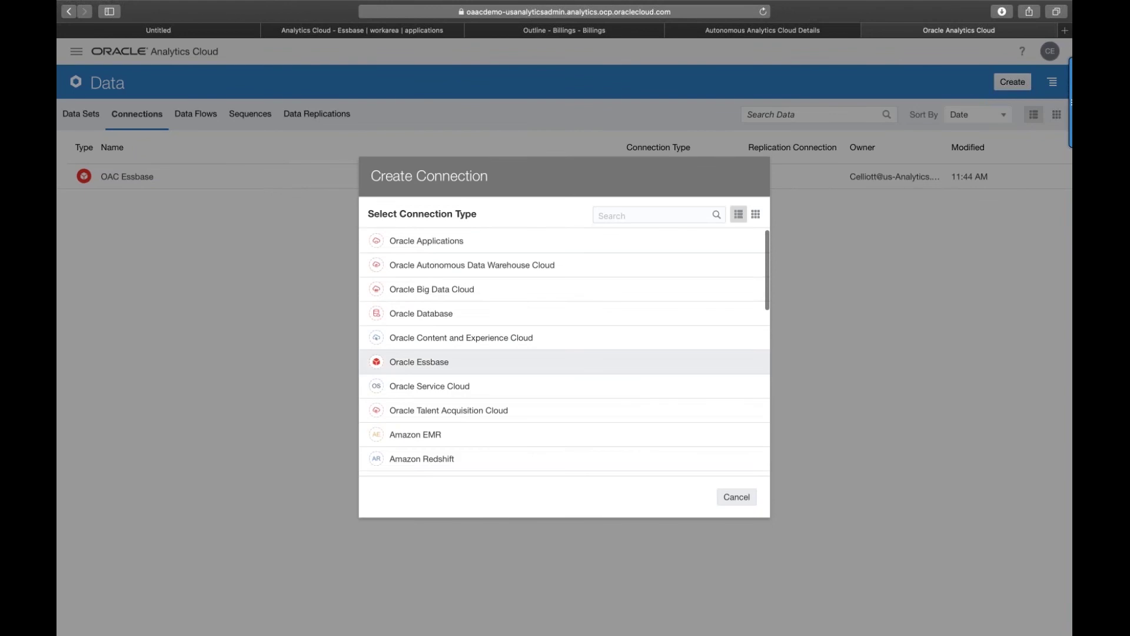
# Browse the rest of the available connection types down to OData, then cancel creating the connection.
pyautogui.scroll(-2, 564, 362)
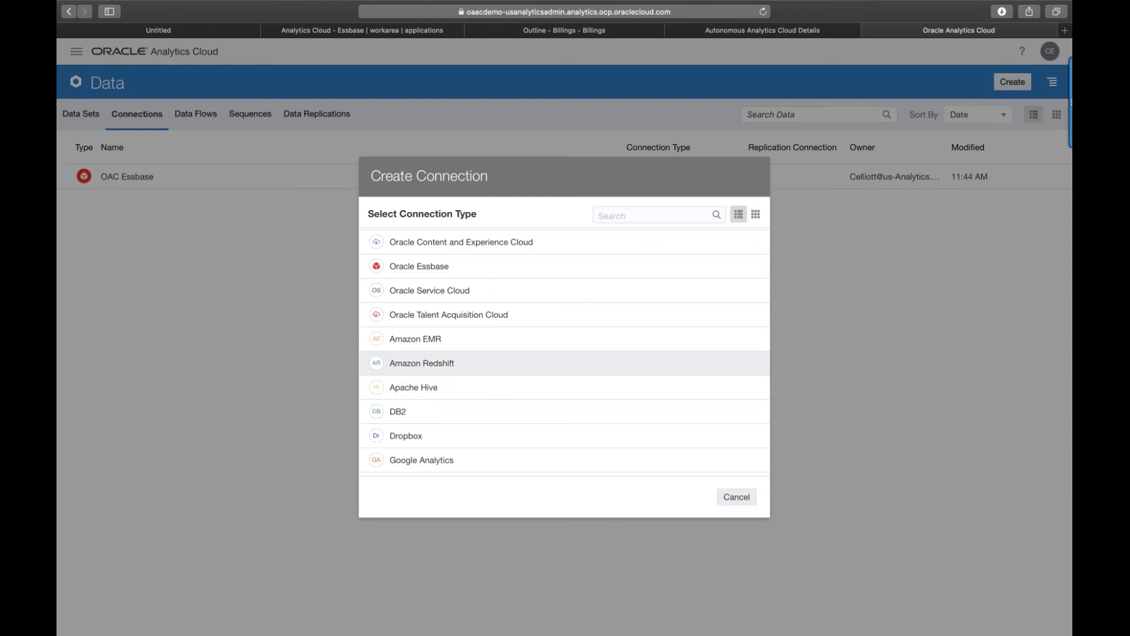
pyautogui.scroll(-10, 564, 363)
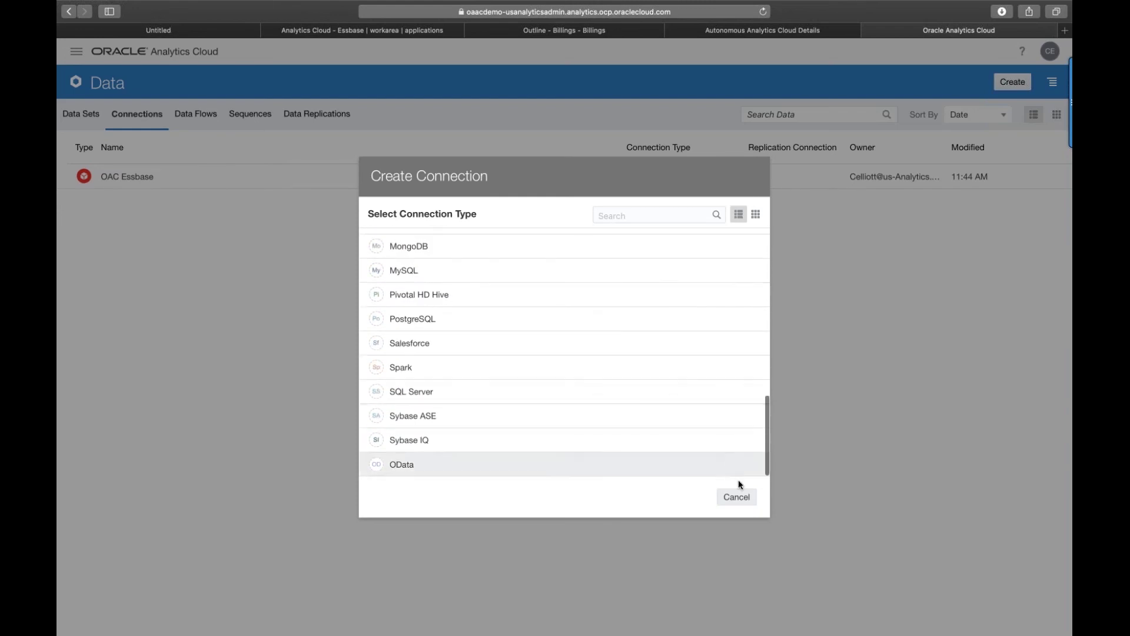
pyautogui.click(738, 499)
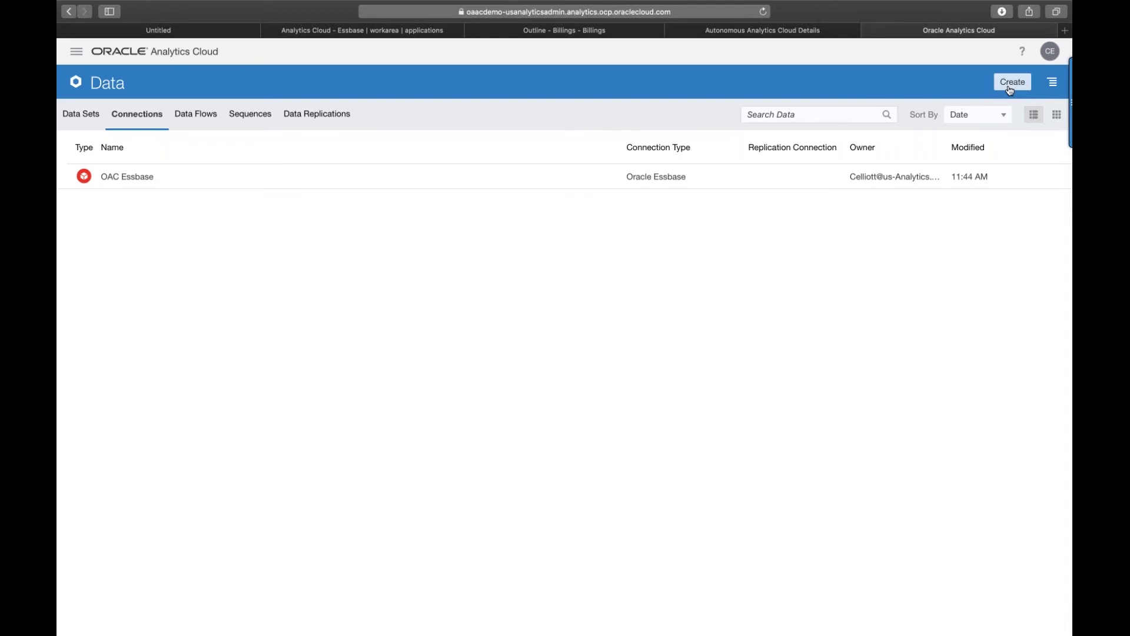
# Review the replication connection types and the Oracle Talent Acquisition Cloud connection form, then cancel without creating one.
pyautogui.click(1010, 88)
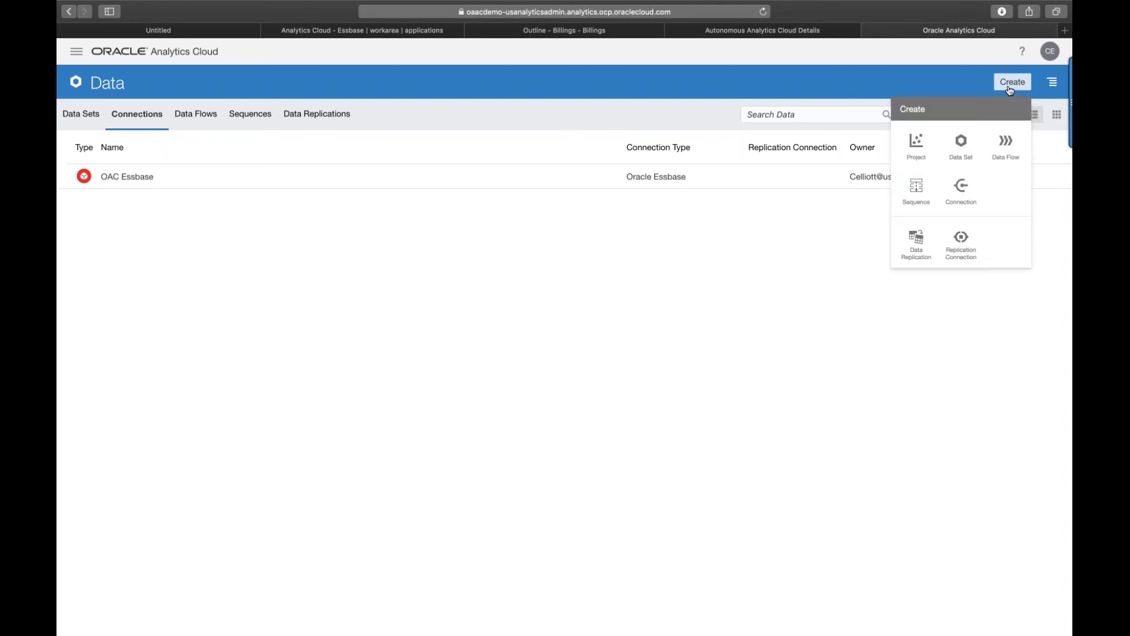
pyautogui.click(975, 260)
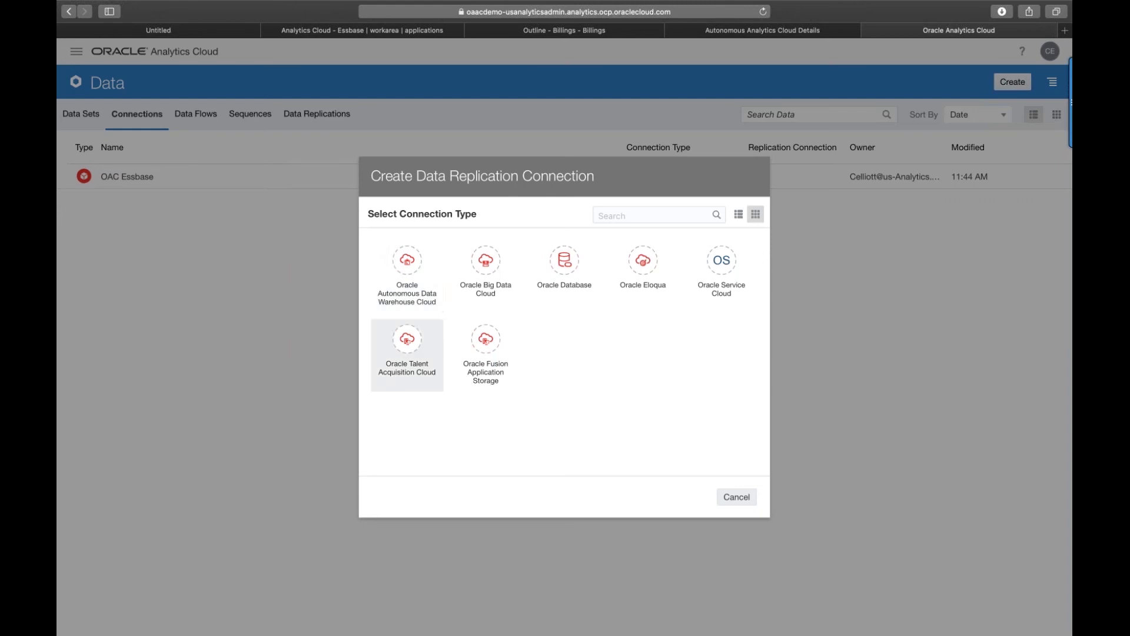
pyautogui.click(406, 347)
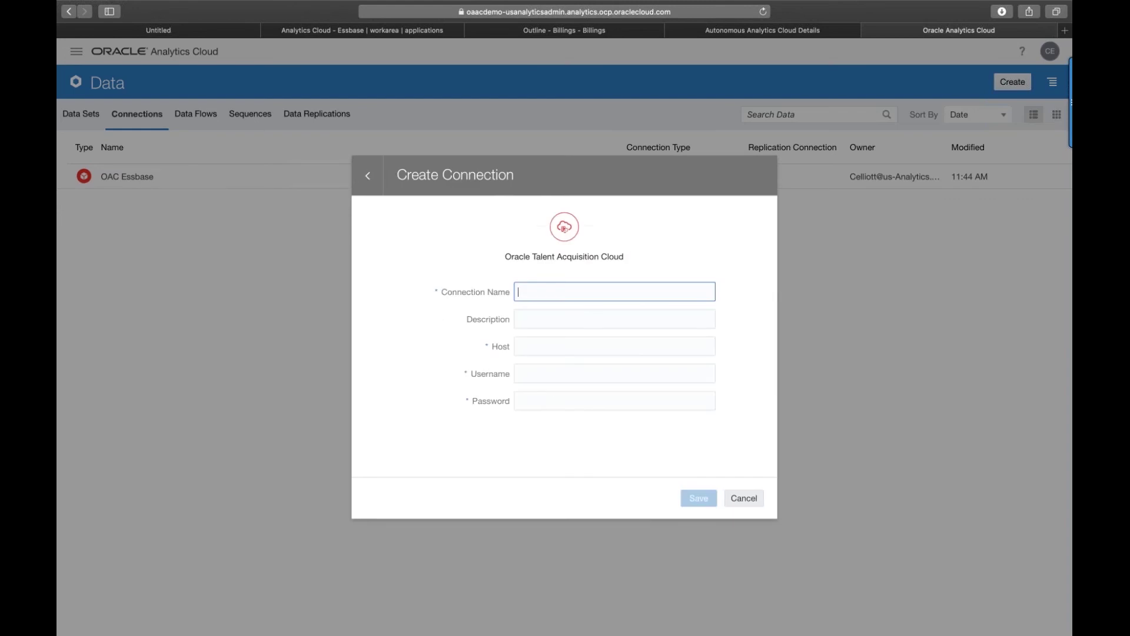
pyautogui.click(748, 498)
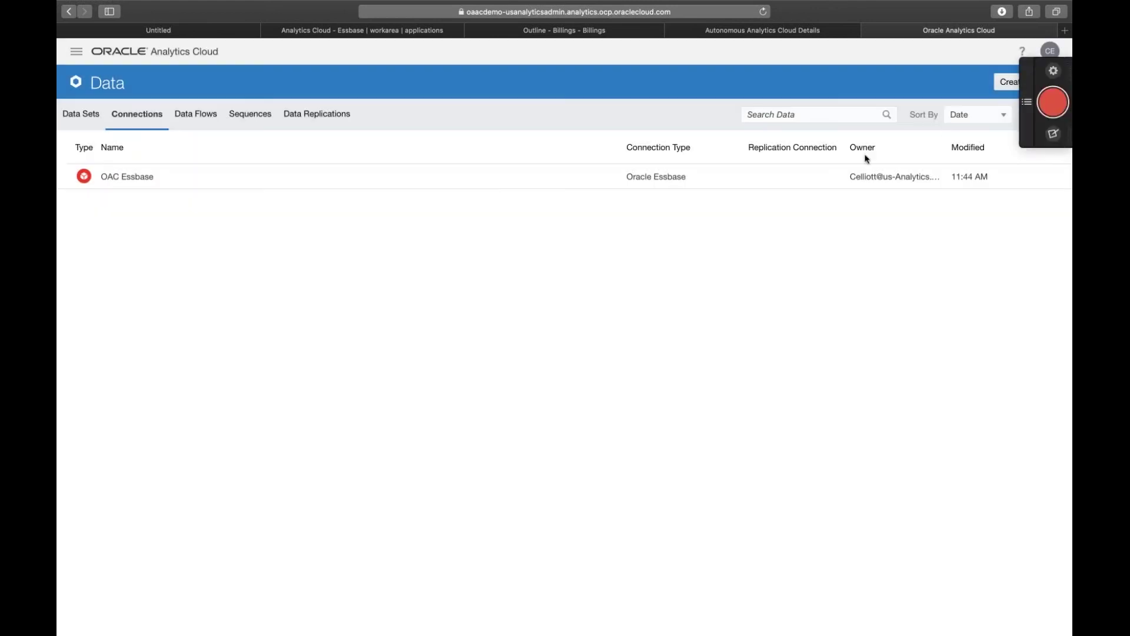
# Start a new data replication to view its source connection selection, then cancel it.
pyautogui.click(1012, 81)
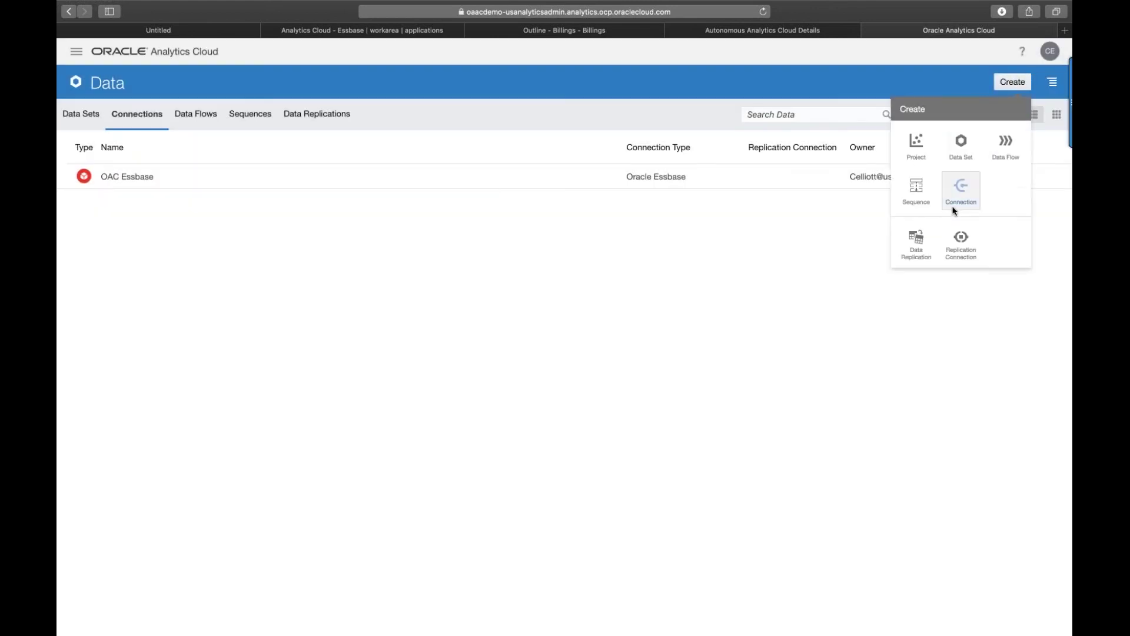
pyautogui.click(932, 234)
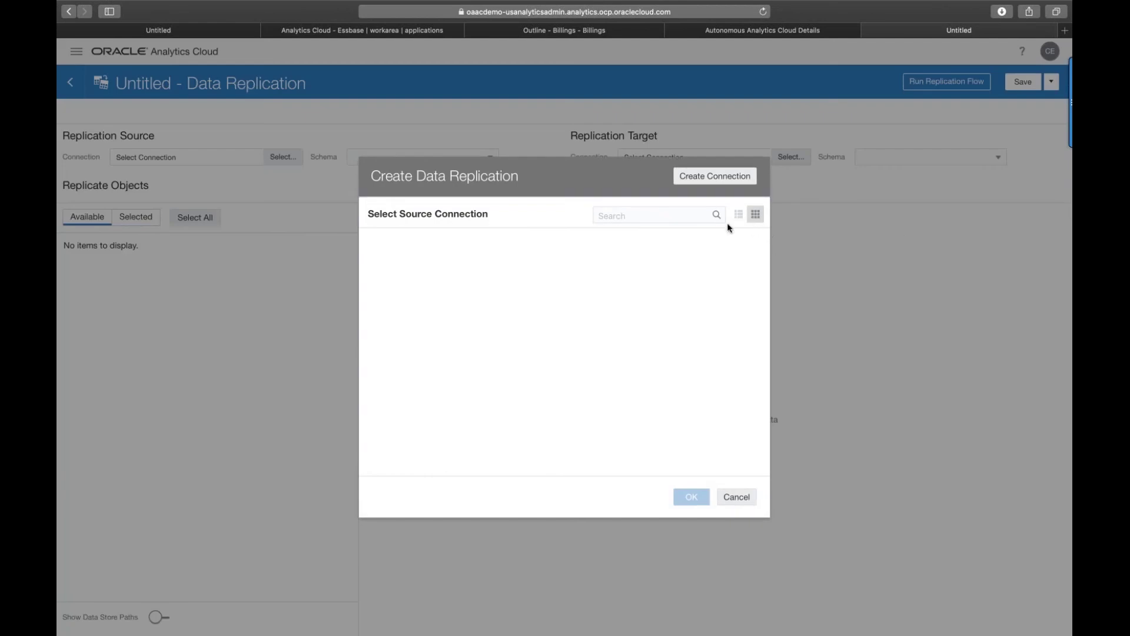
pyautogui.click(735, 498)
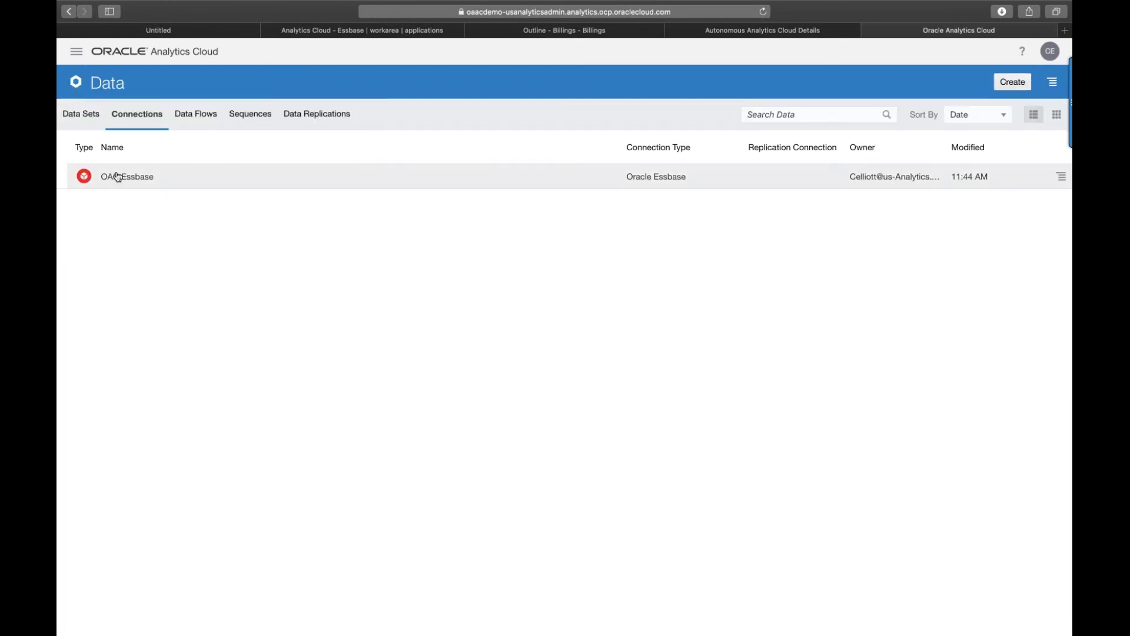
# Inspect the general settings and permissions of the OAC Essbase connection, then close its details.
pyautogui.click(1059, 182)
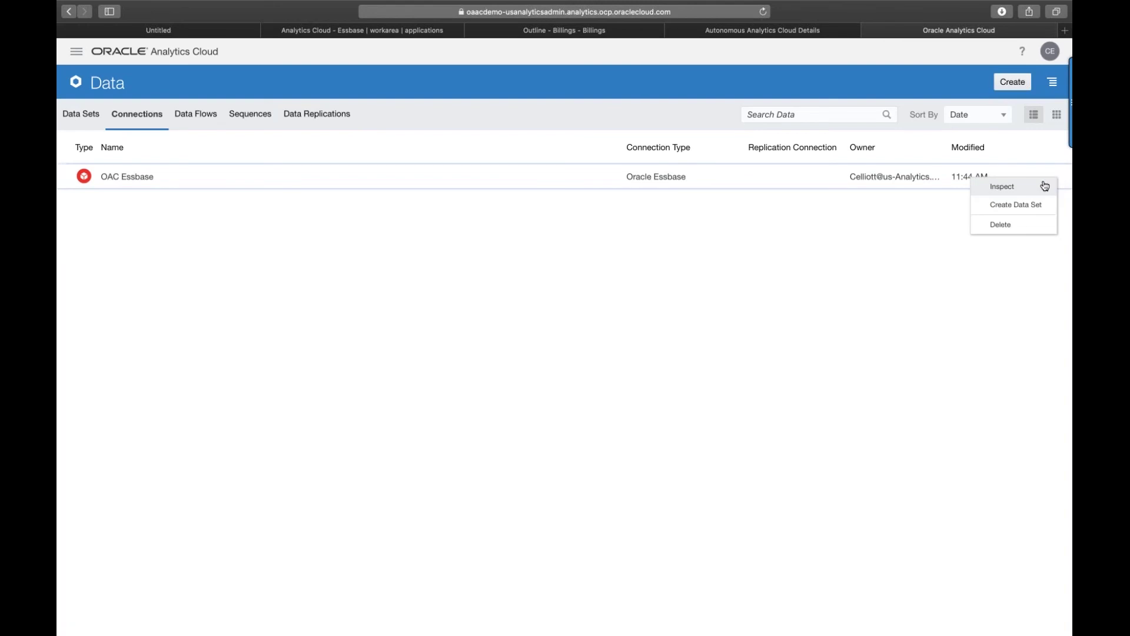
pyautogui.click(1045, 186)
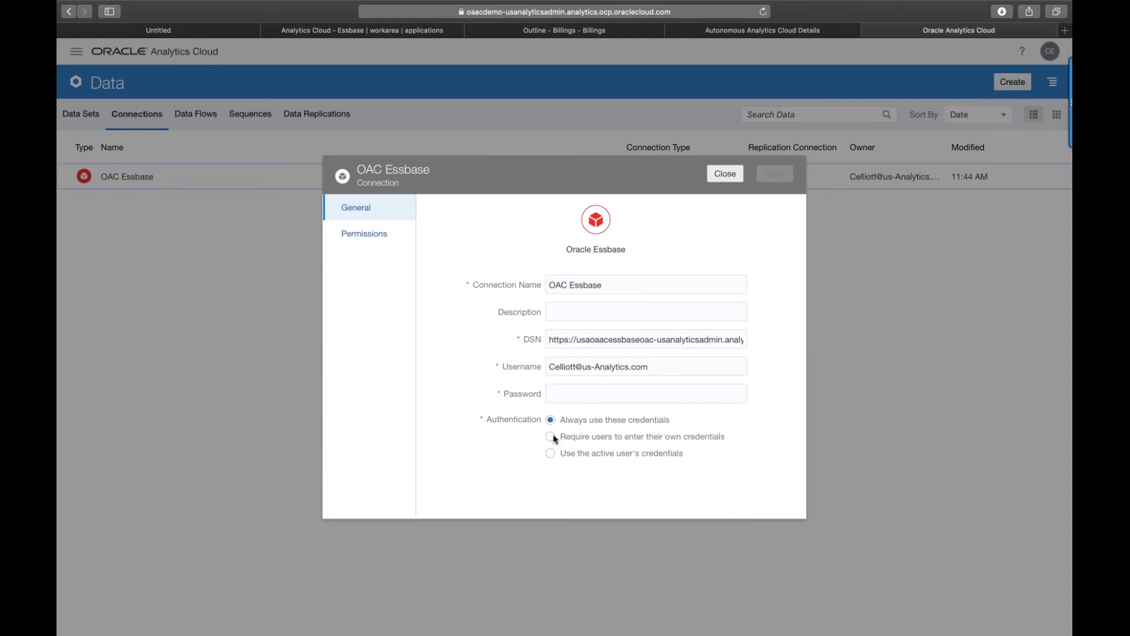
pyautogui.click(391, 243)
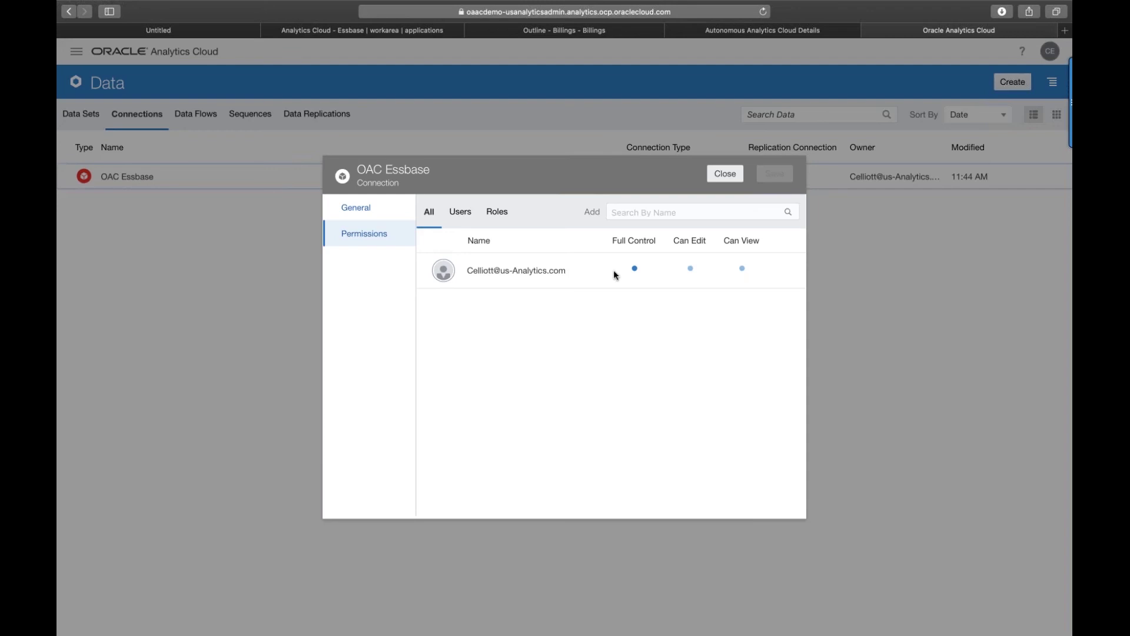
pyautogui.click(724, 175)
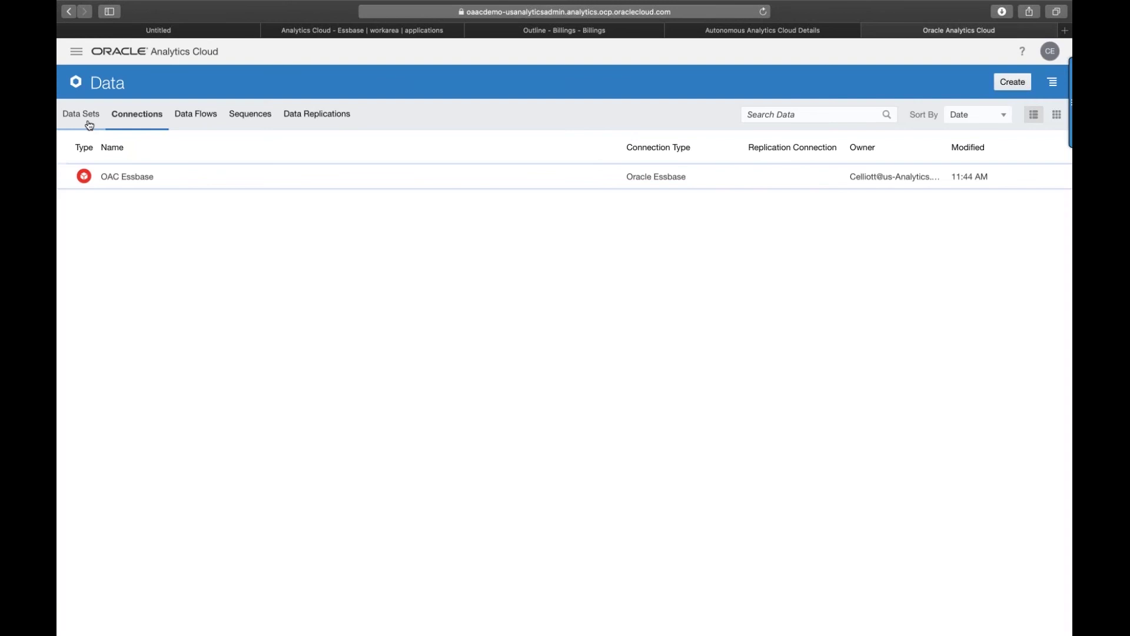
# Inspect the ASO - Sample Basic data set and certify it.
pyautogui.click(89, 124)
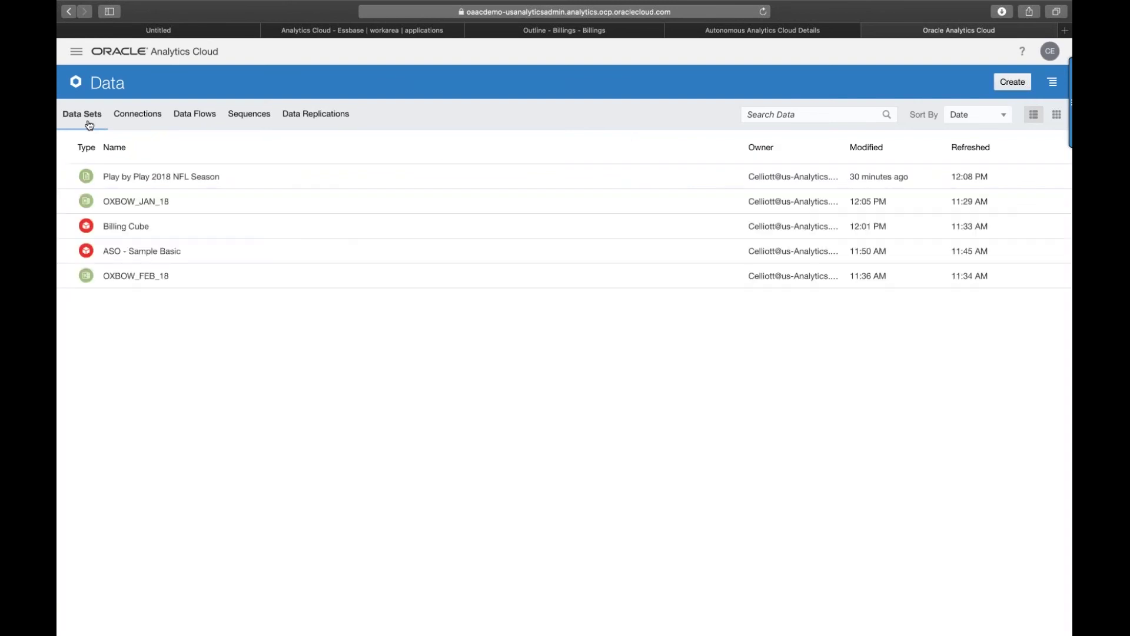
pyautogui.click(1063, 250)
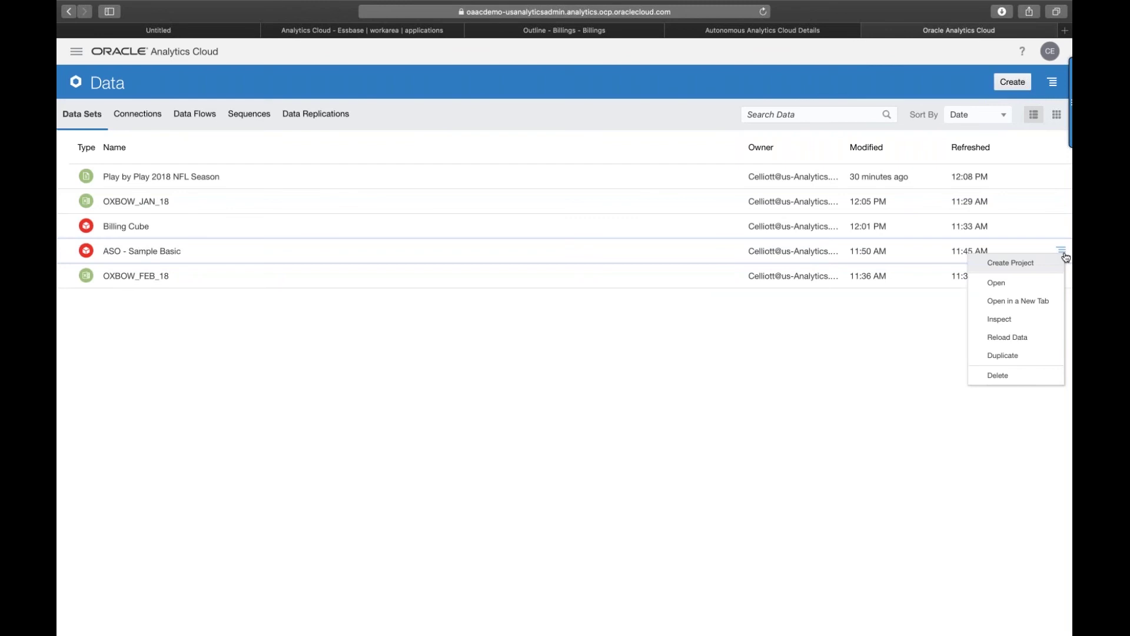
pyautogui.click(1031, 325)
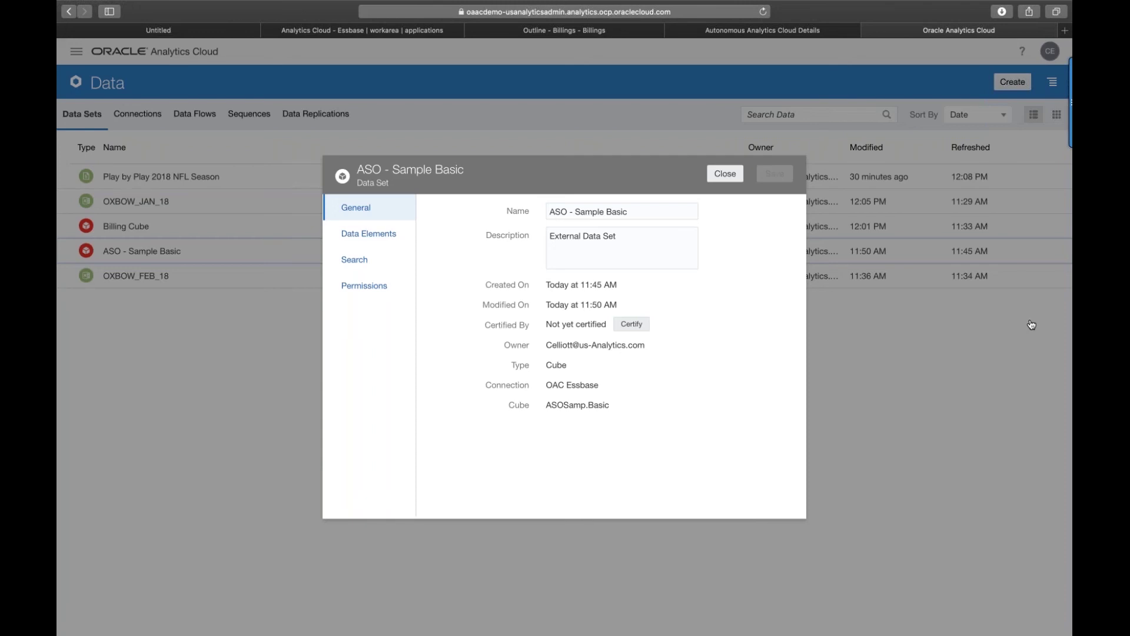
pyautogui.click(640, 324)
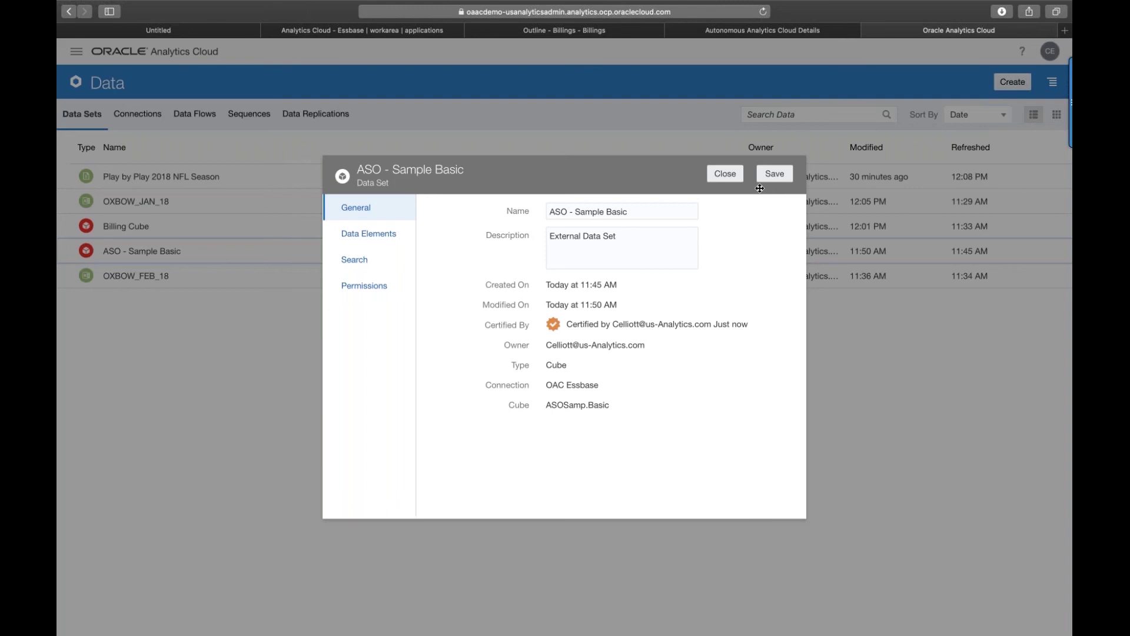
# Index ASO - Sample Basic for searching by names and values, starting 10/12/18 01:22 PM and repeating every 1 day, and save the data set.
pyautogui.click(382, 241)
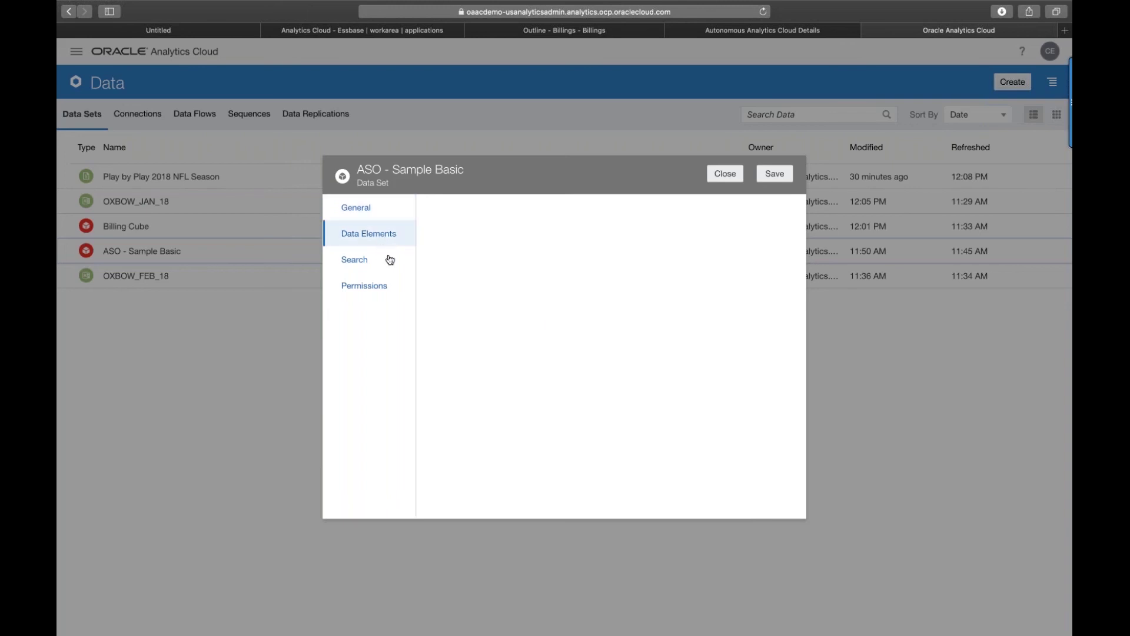
pyautogui.click(392, 262)
pyautogui.click(388, 238)
pyautogui.click(382, 260)
pyautogui.click(430, 209)
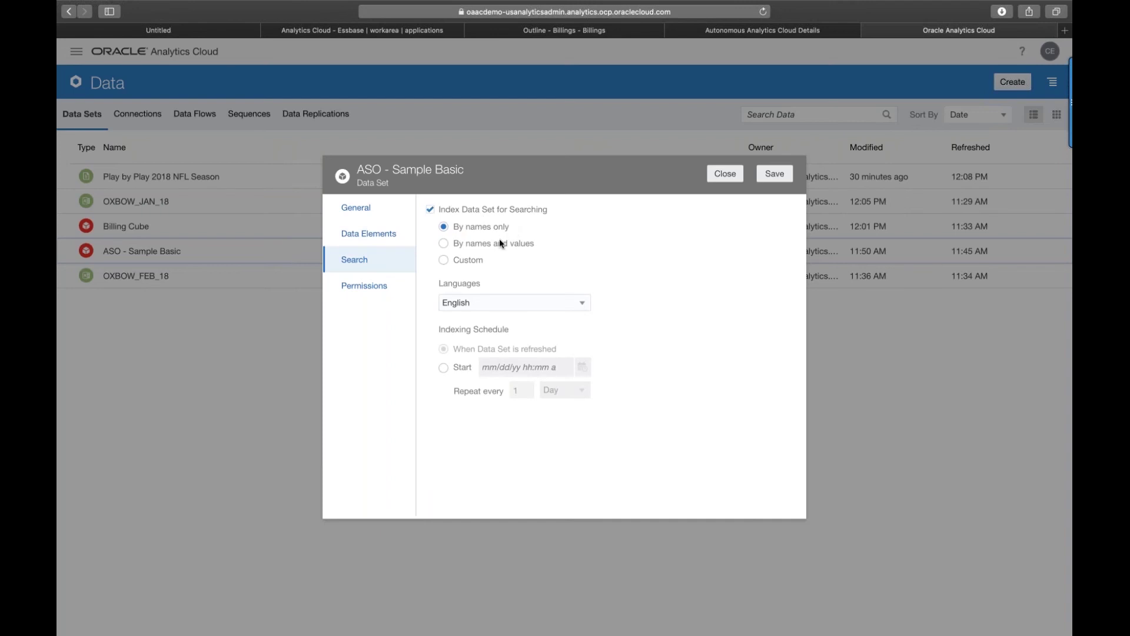
pyautogui.click(444, 243)
pyautogui.click(444, 367)
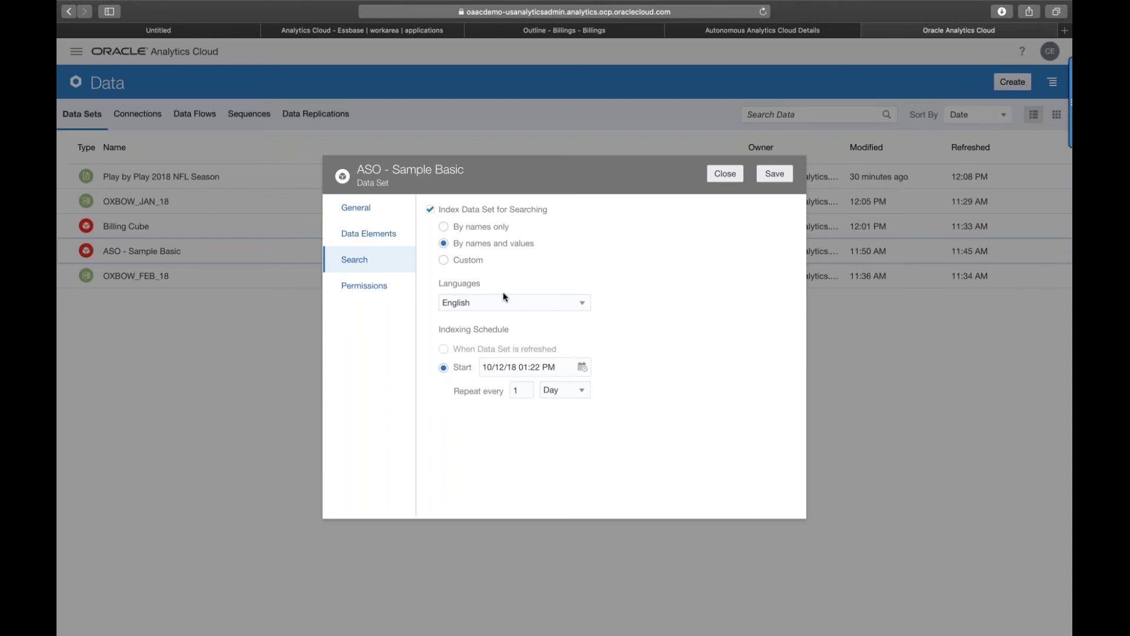
pyautogui.click(767, 182)
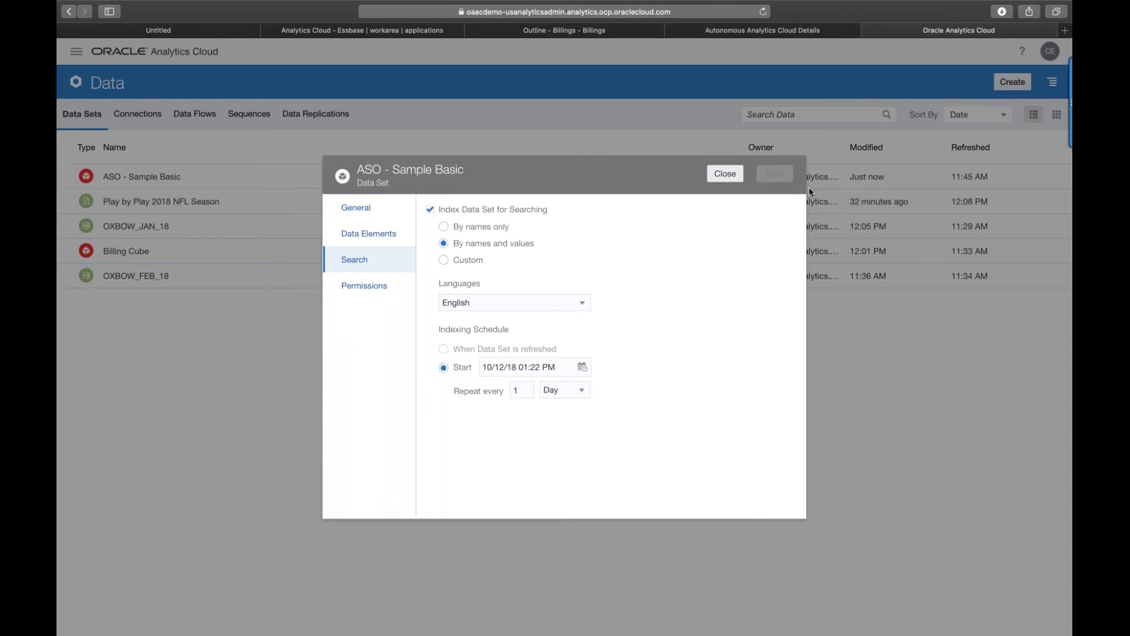
pyautogui.press('Escape')
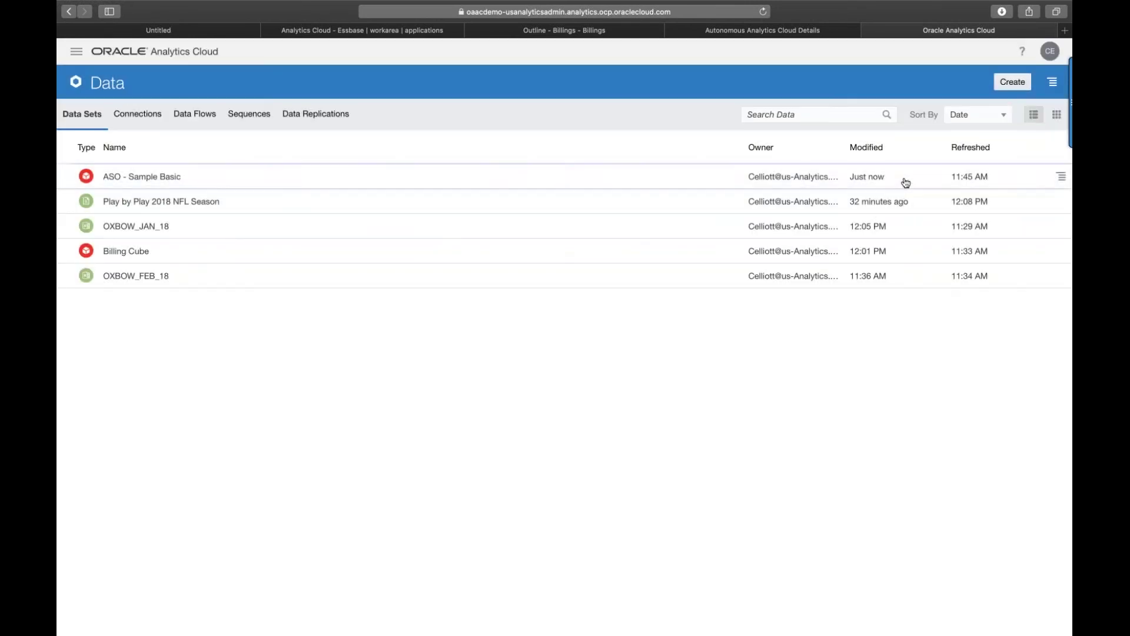
# Open ASO - Sample Basic as a project, close that browser tab and switch to the untitled NFL play-by-play project.
pyautogui.click(906, 182)
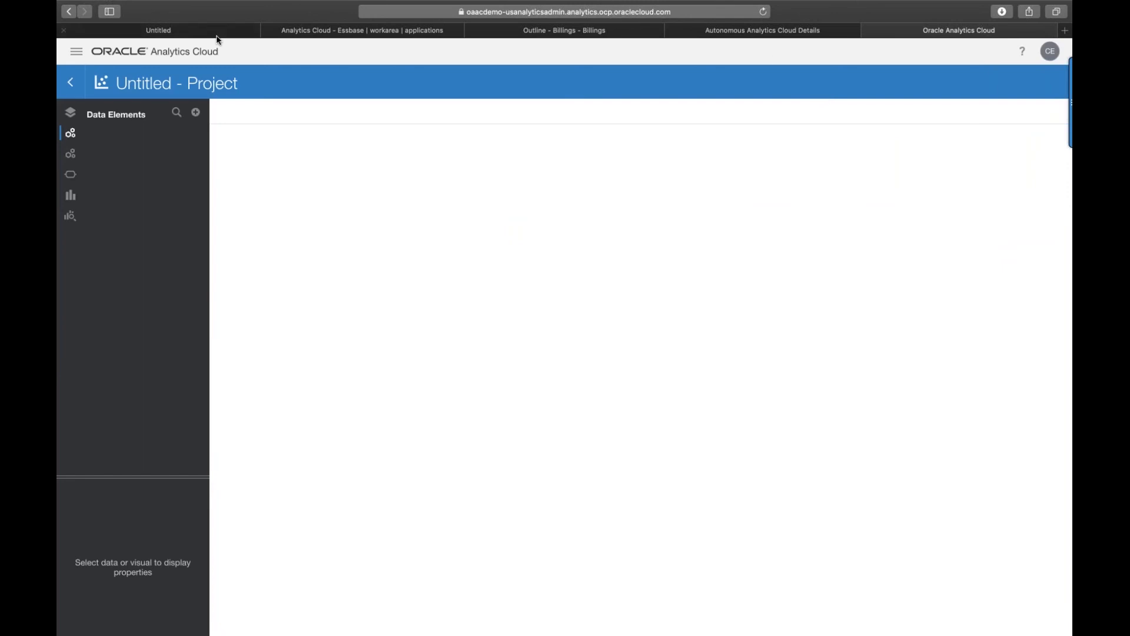
pyautogui.press('super+w')
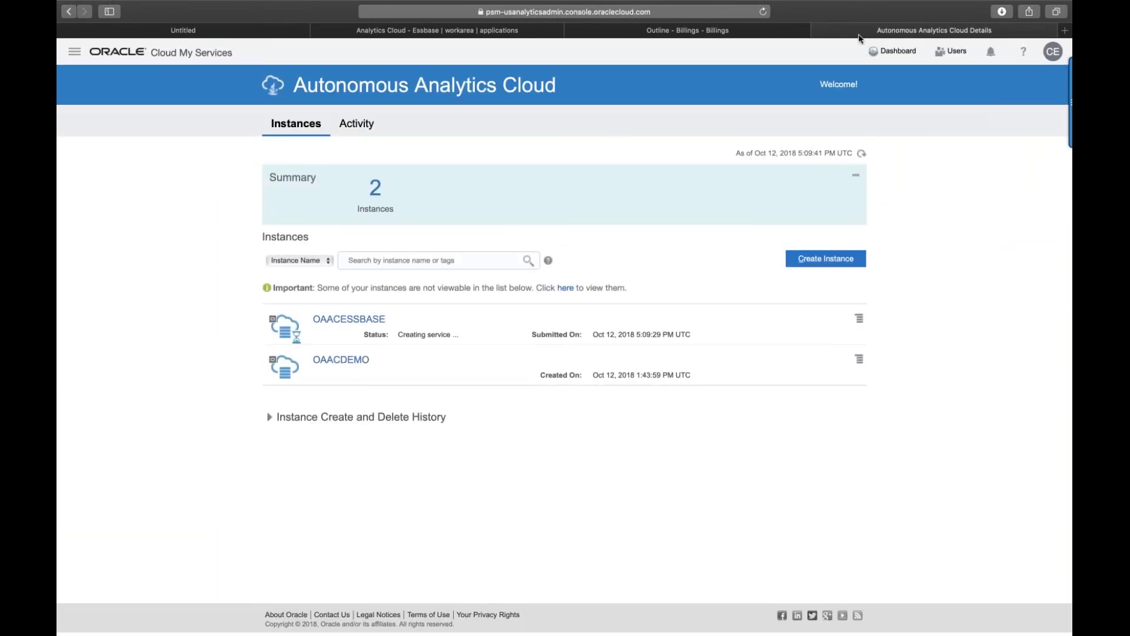
pyautogui.click(699, 33)
pyautogui.click(434, 13)
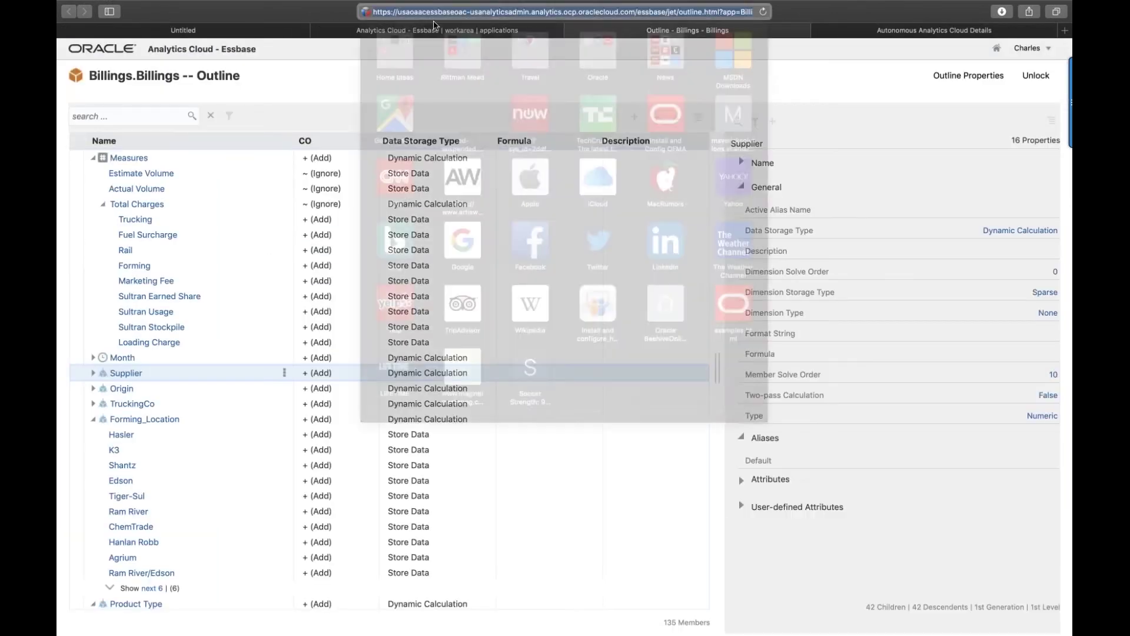
pyautogui.click(424, 30)
pyautogui.click(224, 31)
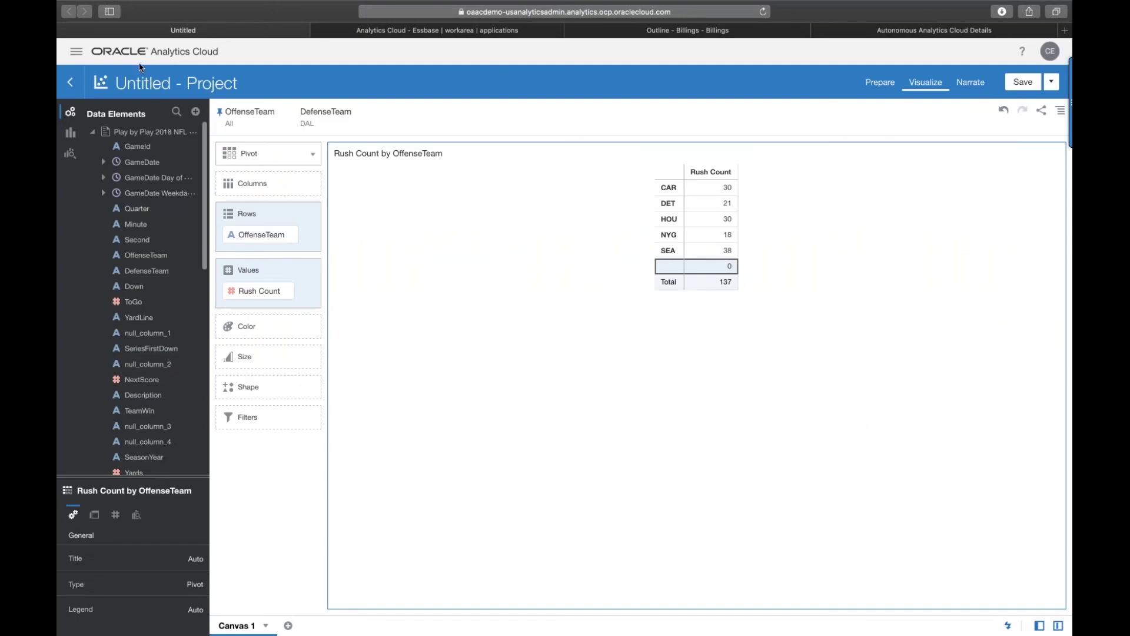
# Leave the untitled project for the home page without saving it, and go to the data sets in the Data area.
pyautogui.click(76, 52)
pyautogui.click(111, 96)
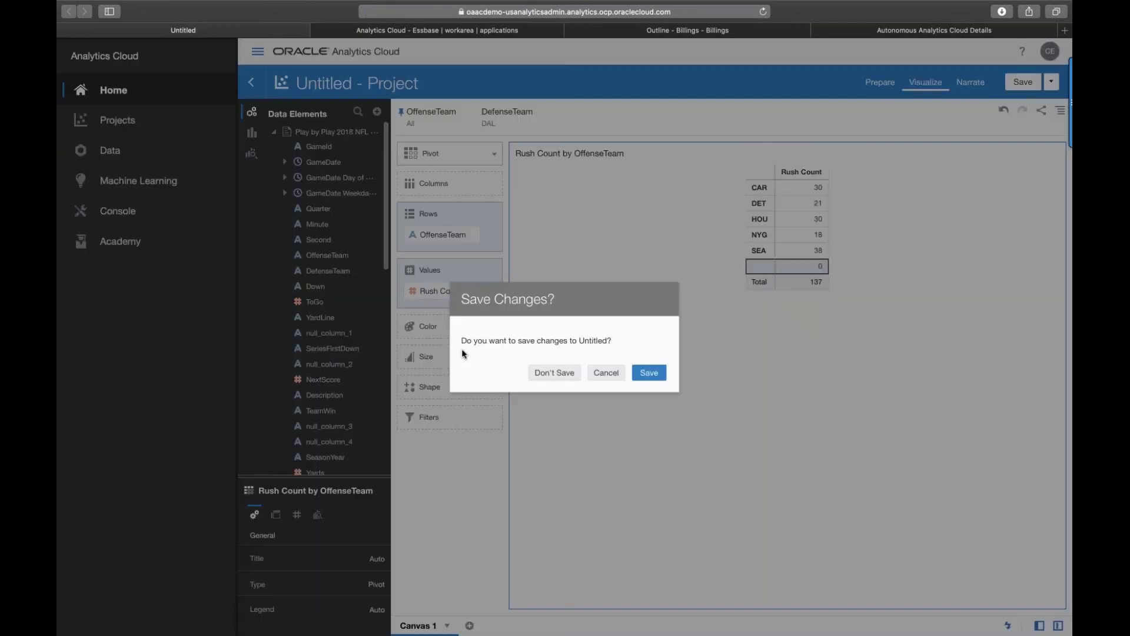
pyautogui.click(570, 380)
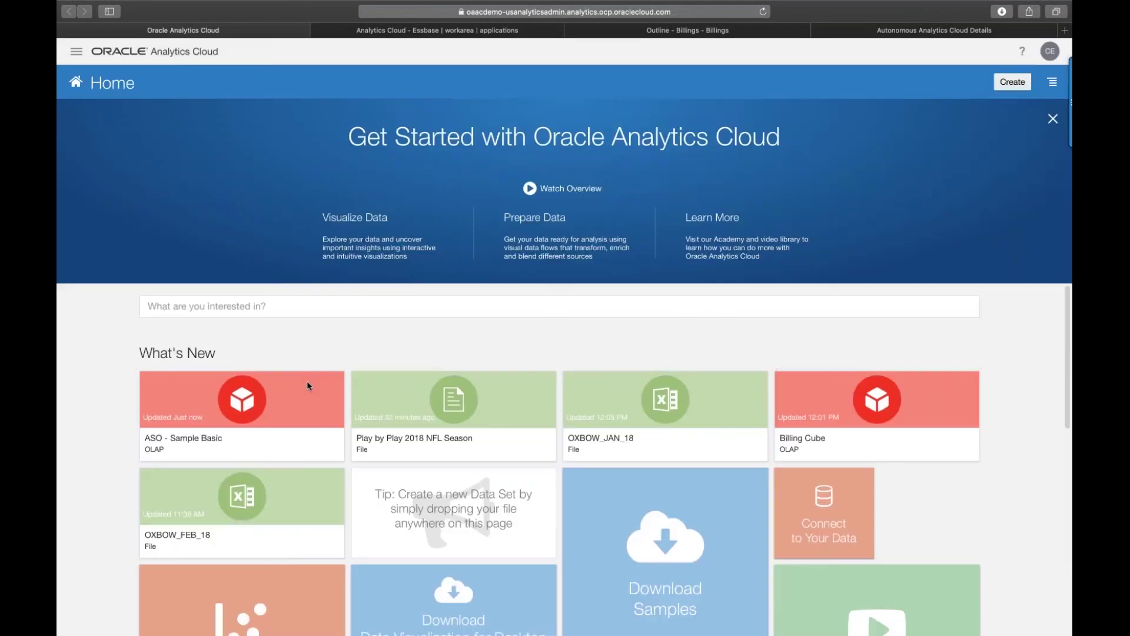
pyautogui.click(76, 51)
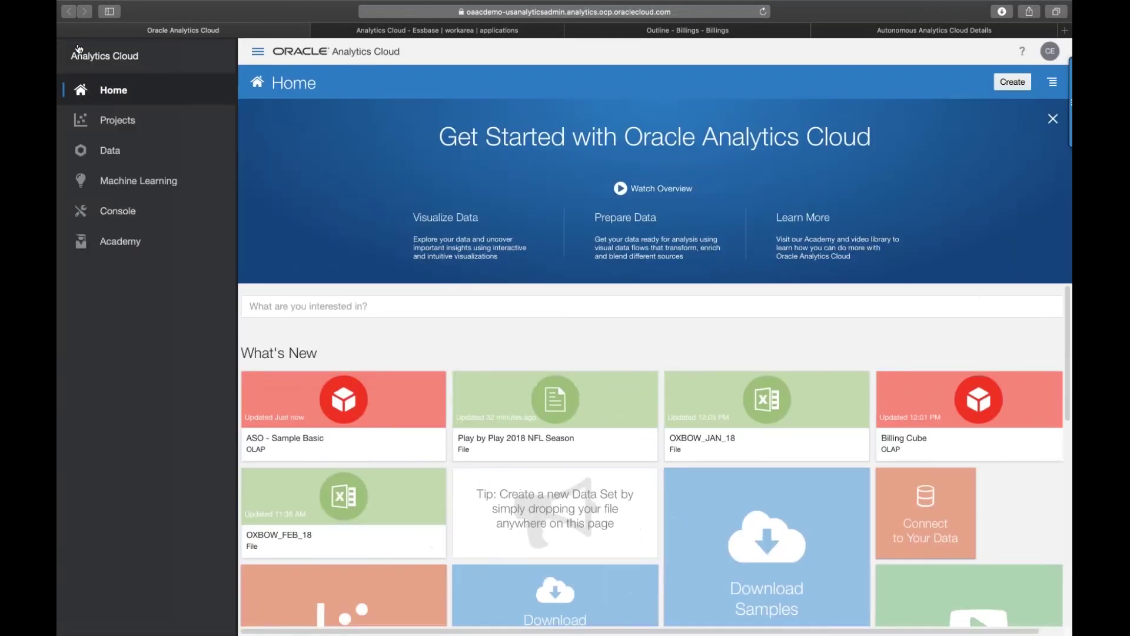
pyautogui.click(103, 151)
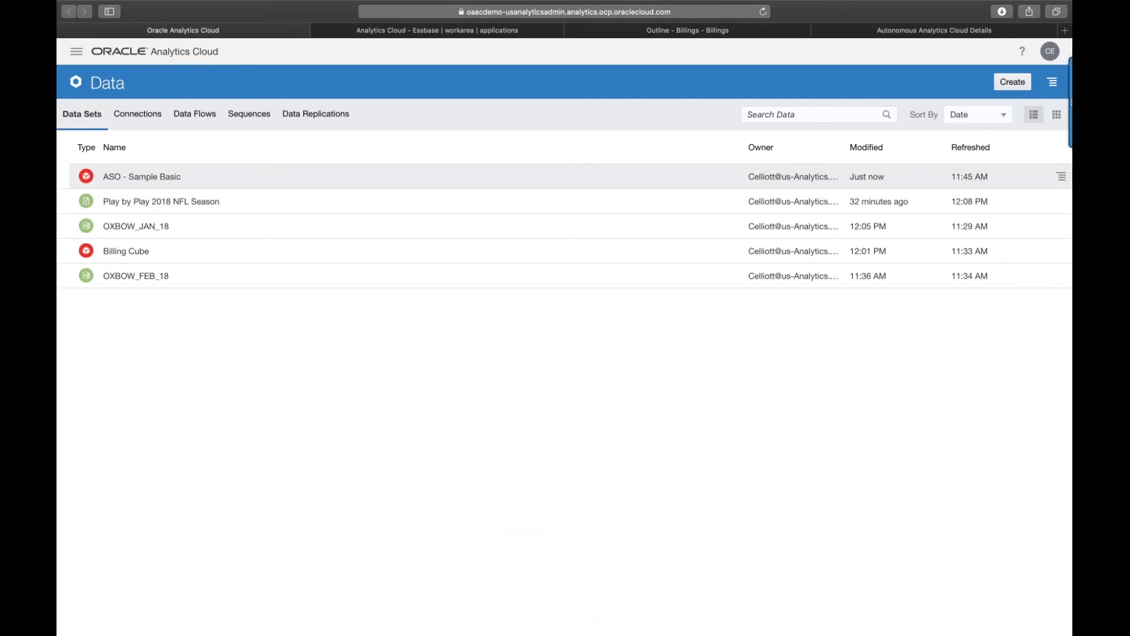
# Reload the data of the ASO - Sample Basic data set and dismiss the completion message.
pyautogui.click(1062, 182)
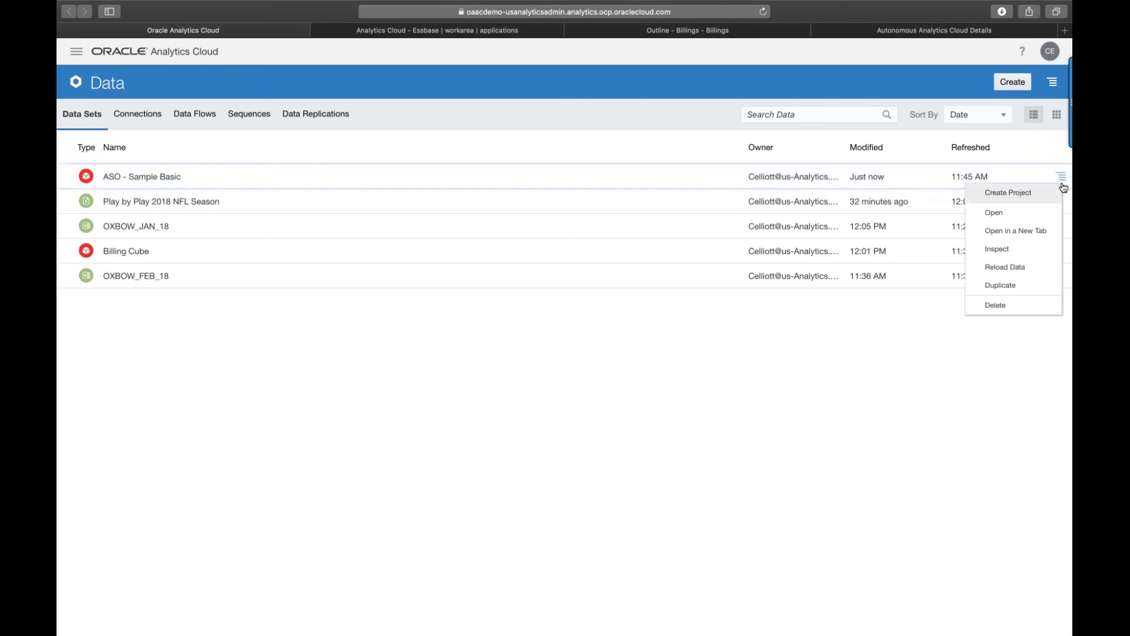
pyautogui.click(1042, 272)
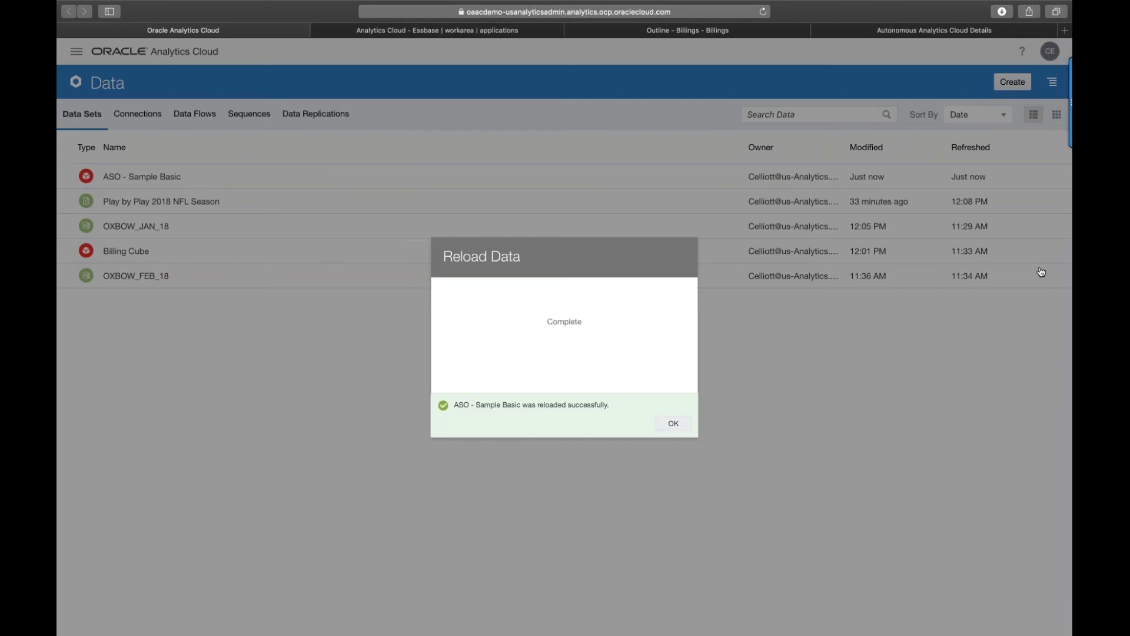
pyautogui.click(673, 422)
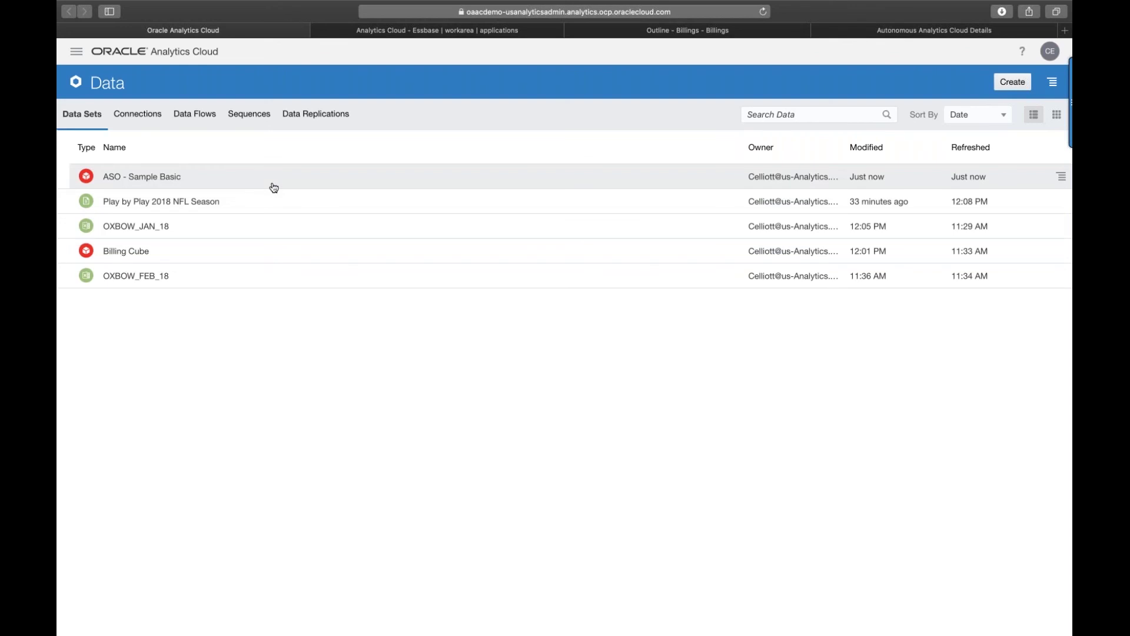
# Open the ASO - Sample Basic data set as a new project and expand its Basic measures.
pyautogui.click(1007, 83)
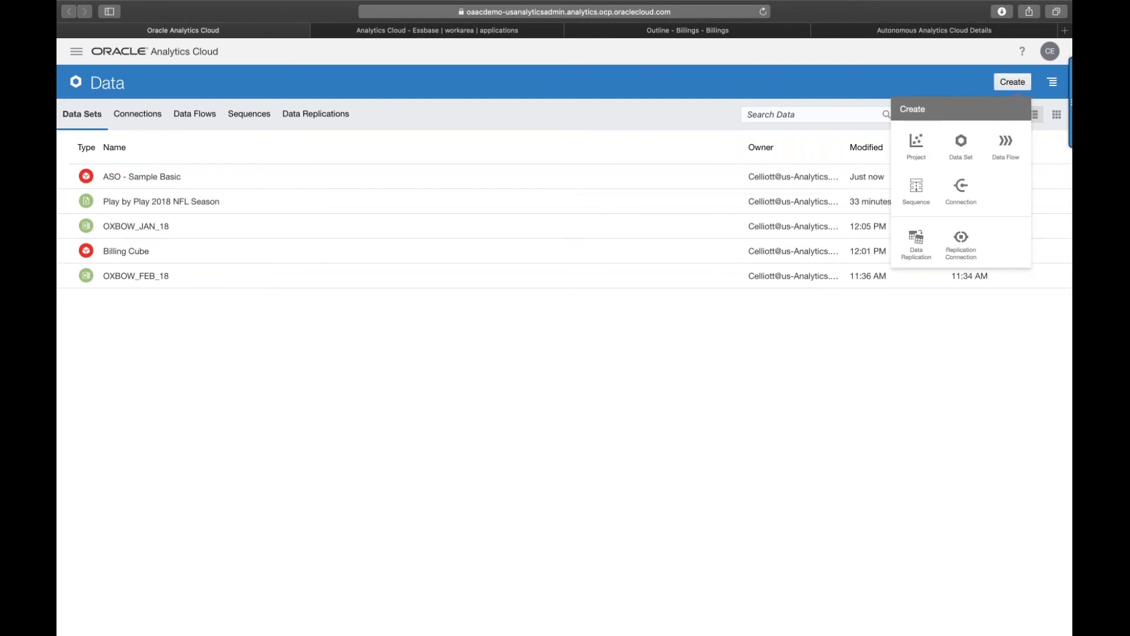
pyautogui.click(225, 187)
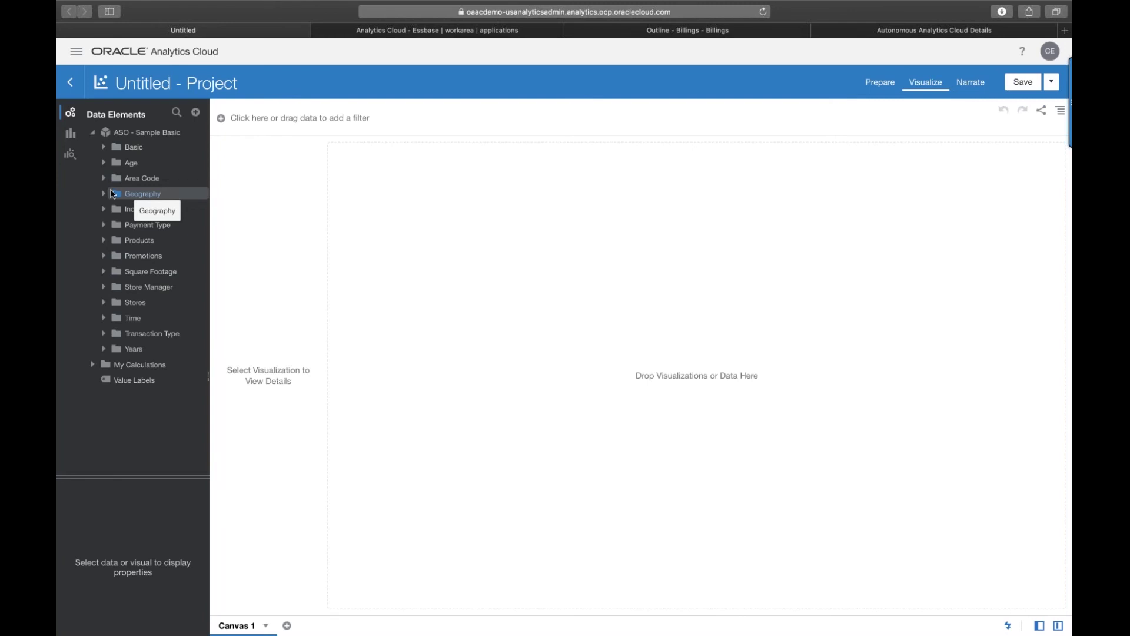
pyautogui.click(103, 148)
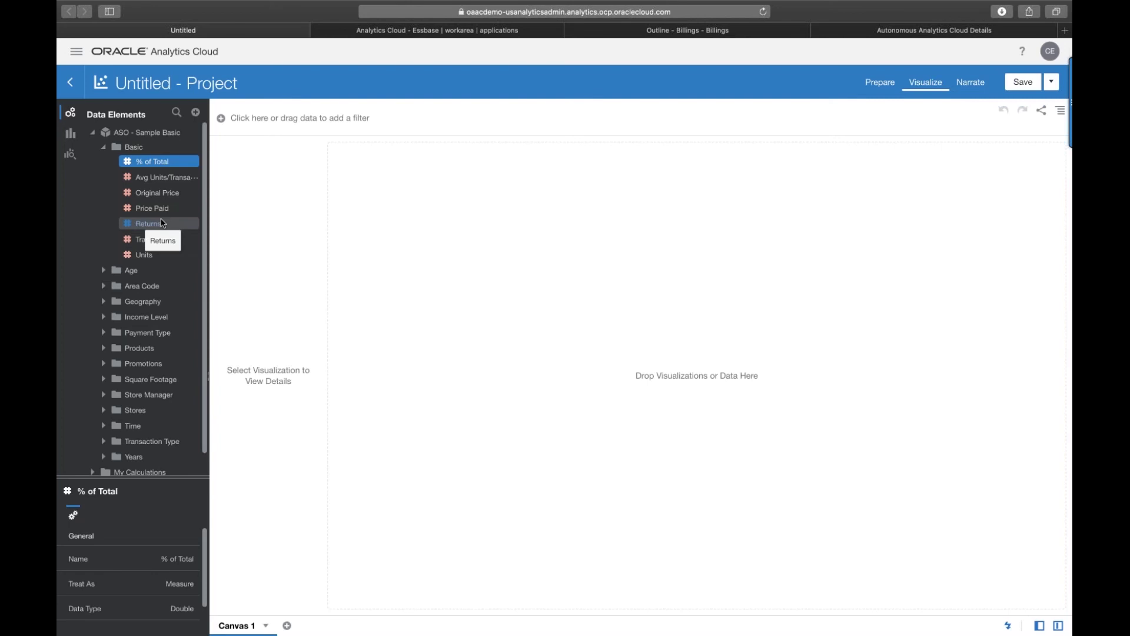
pyautogui.click(140, 150)
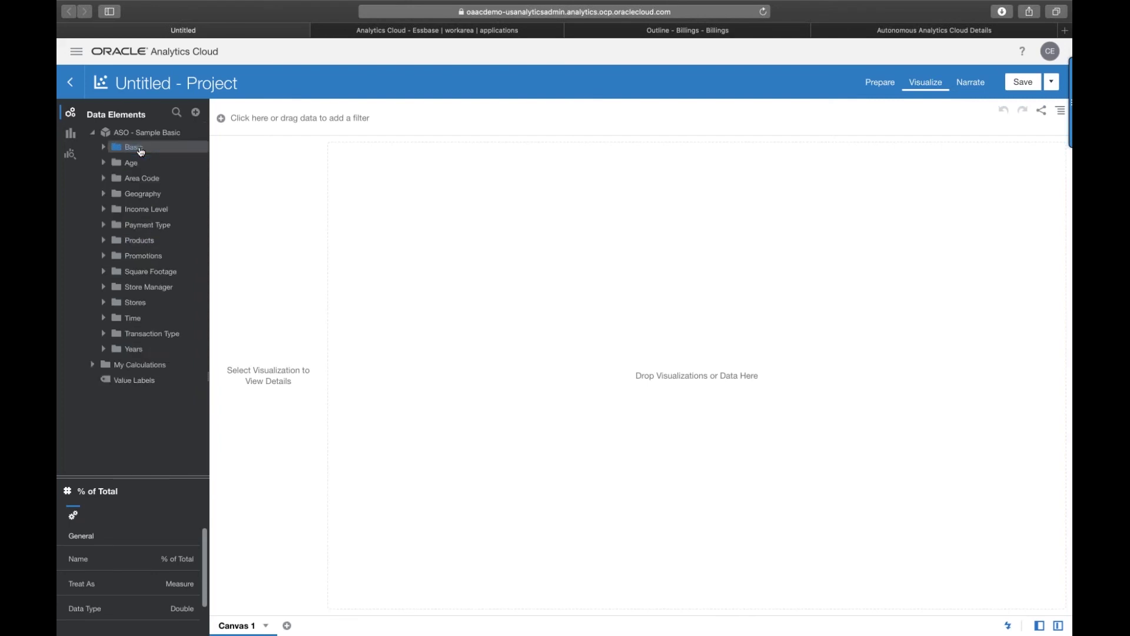
pyautogui.click(106, 151)
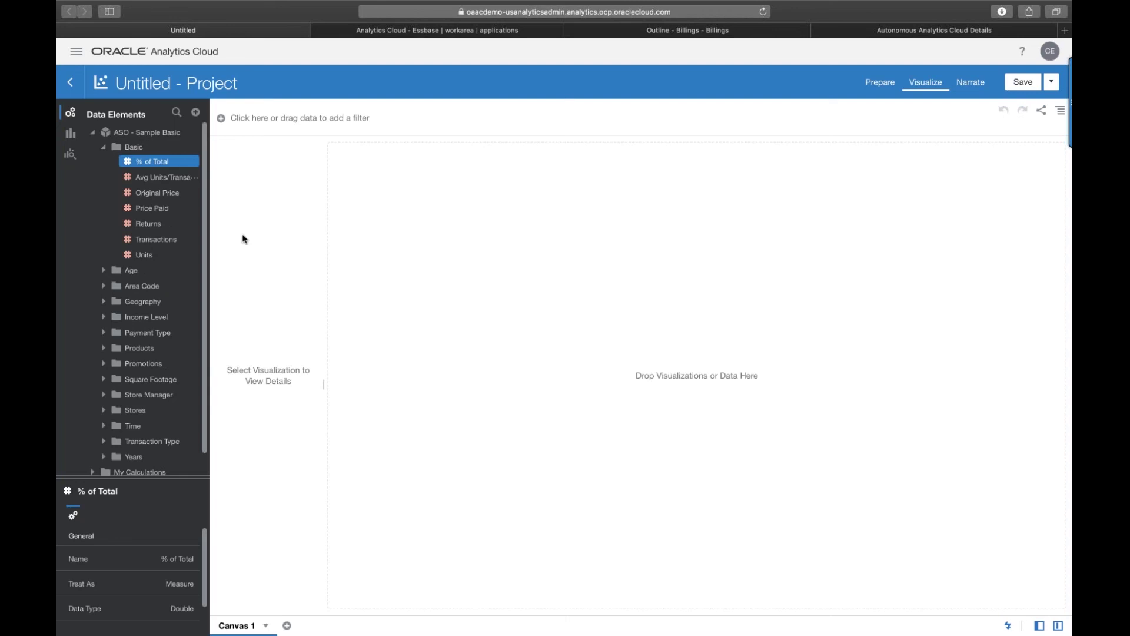
# Widen the data elements list and place the Transactions measure on the empty canvas.
pyautogui.moveTo(212, 233); pyautogui.dragTo(236, 238)
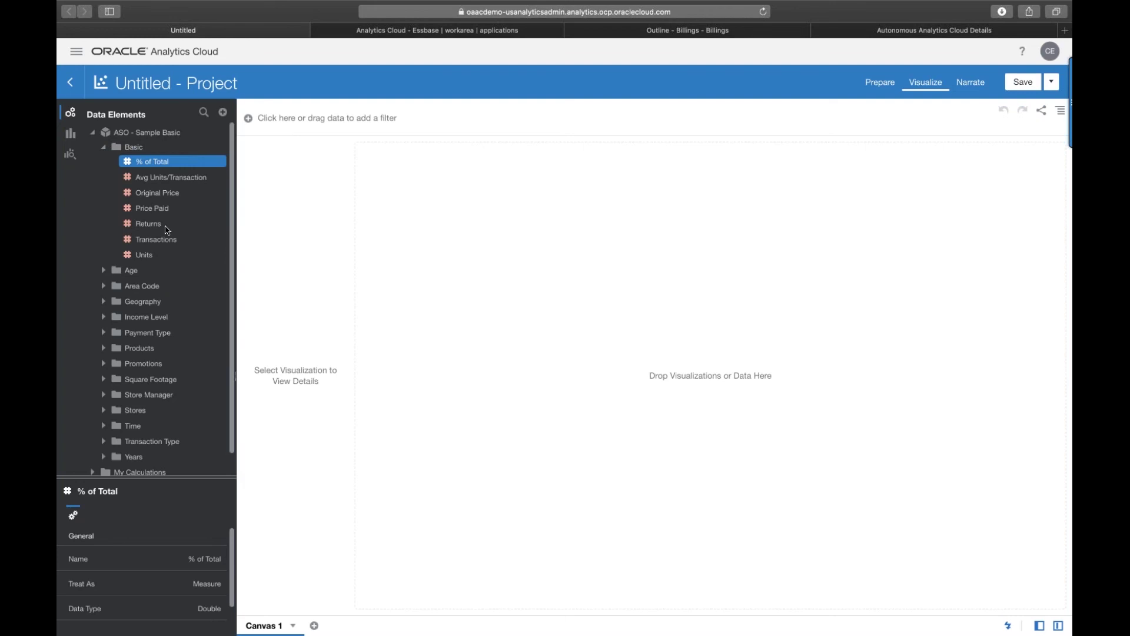
pyautogui.moveTo(157, 242); pyautogui.dragTo(499, 277)
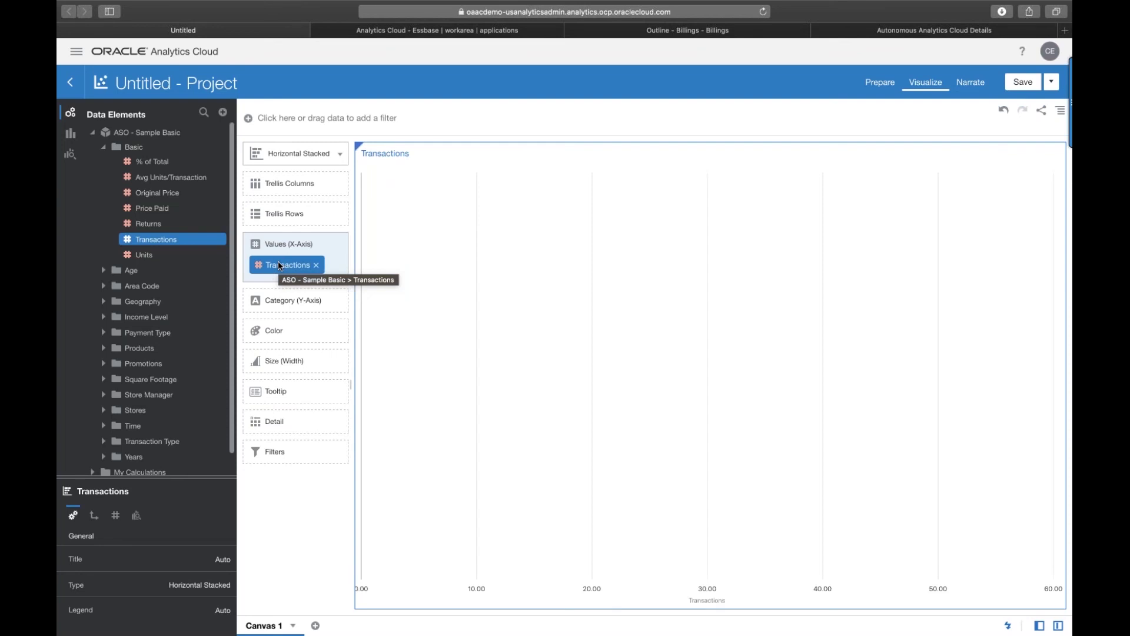
# Try Transactions with Gen2,Geography as trellis rows and YTD as trellis columns, and remove both from the chart.
pyautogui.click(103, 303)
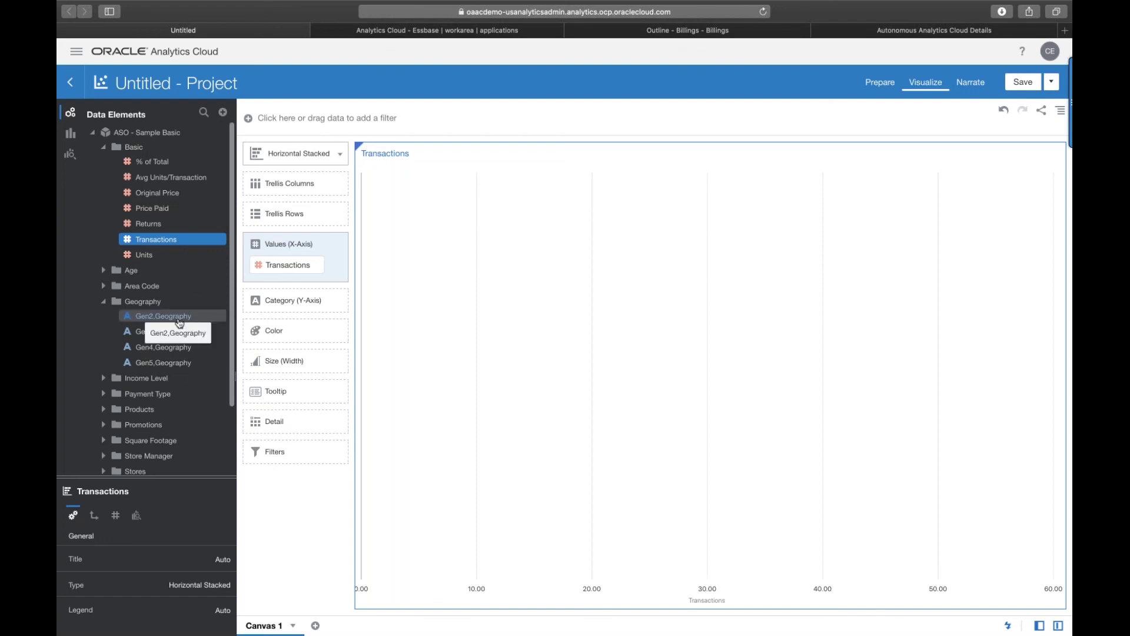
pyautogui.moveTo(180, 322); pyautogui.dragTo(294, 211)
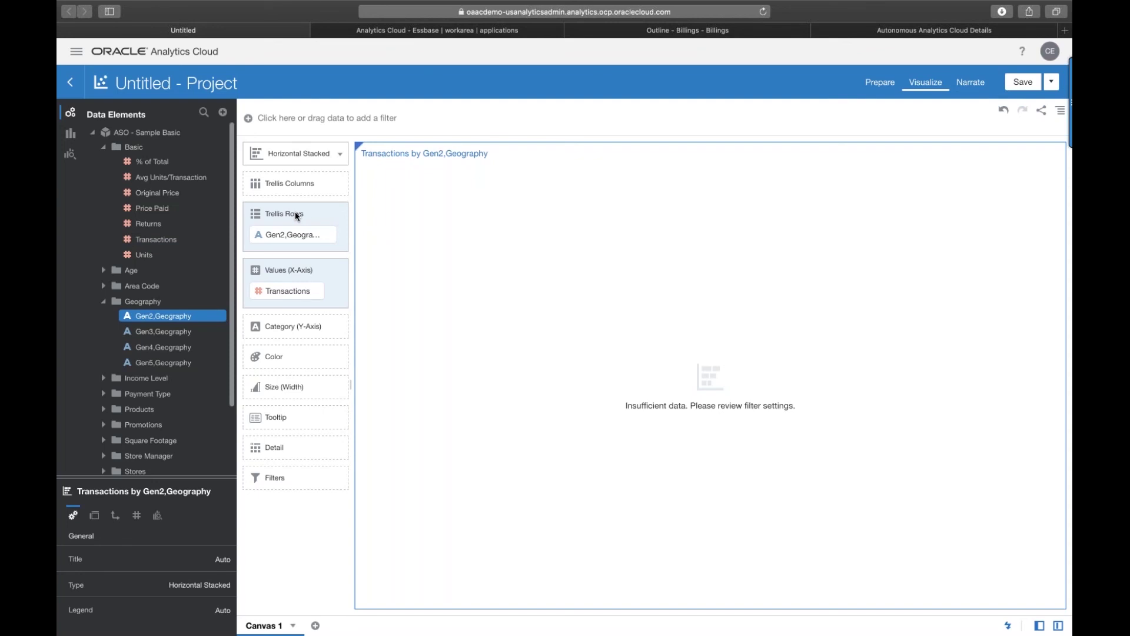
pyautogui.scroll(-1, 163, 304)
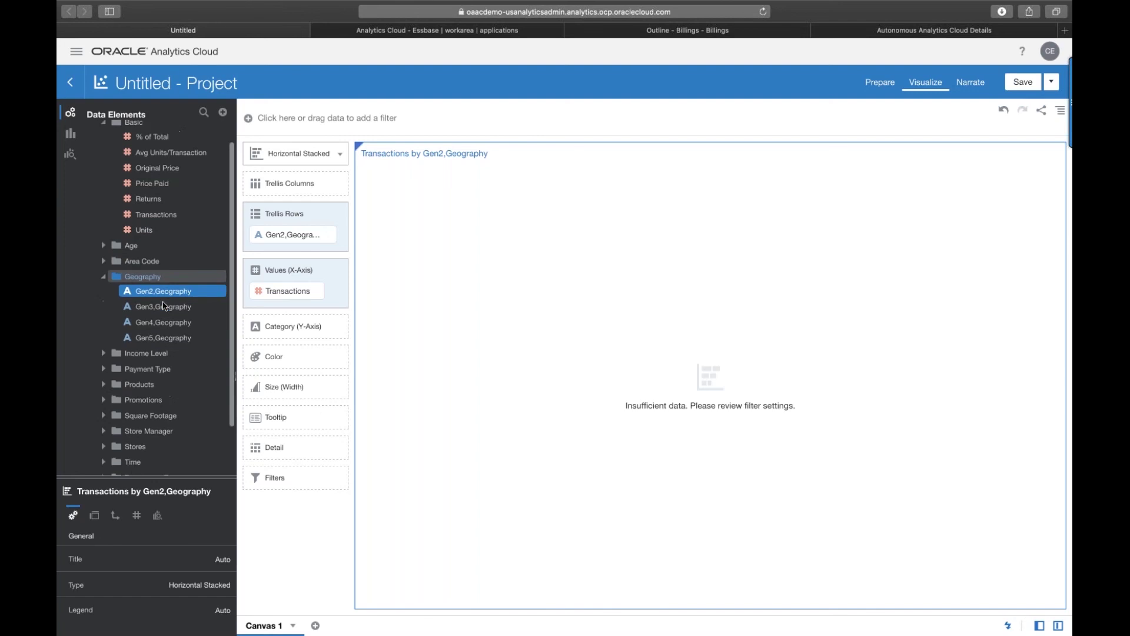
pyautogui.scroll(-2, 163, 303)
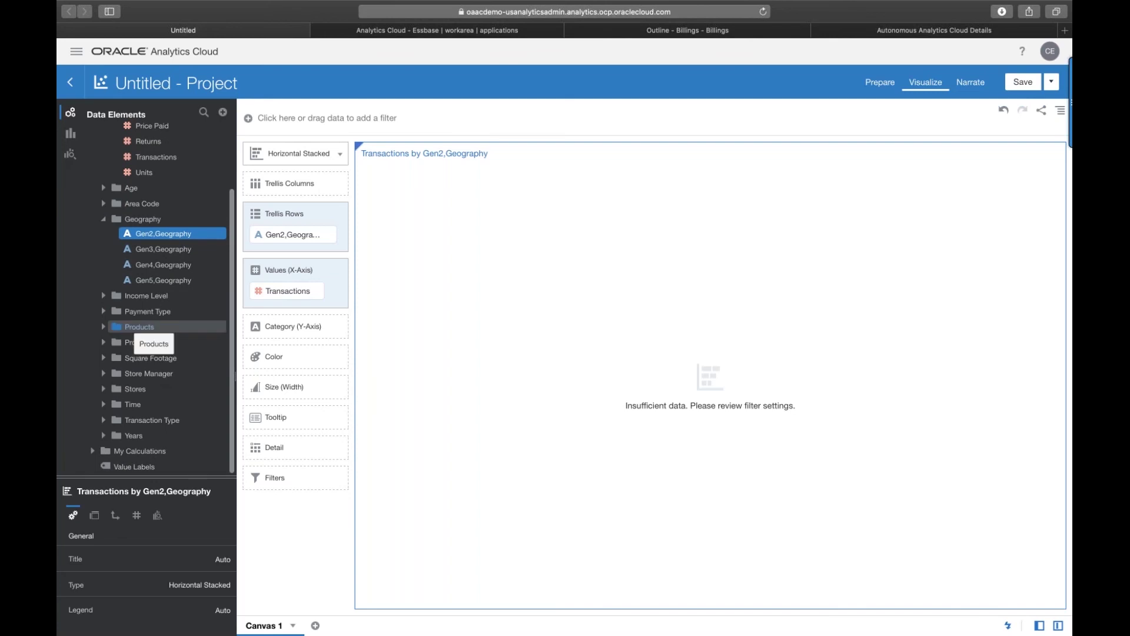
pyautogui.click(103, 405)
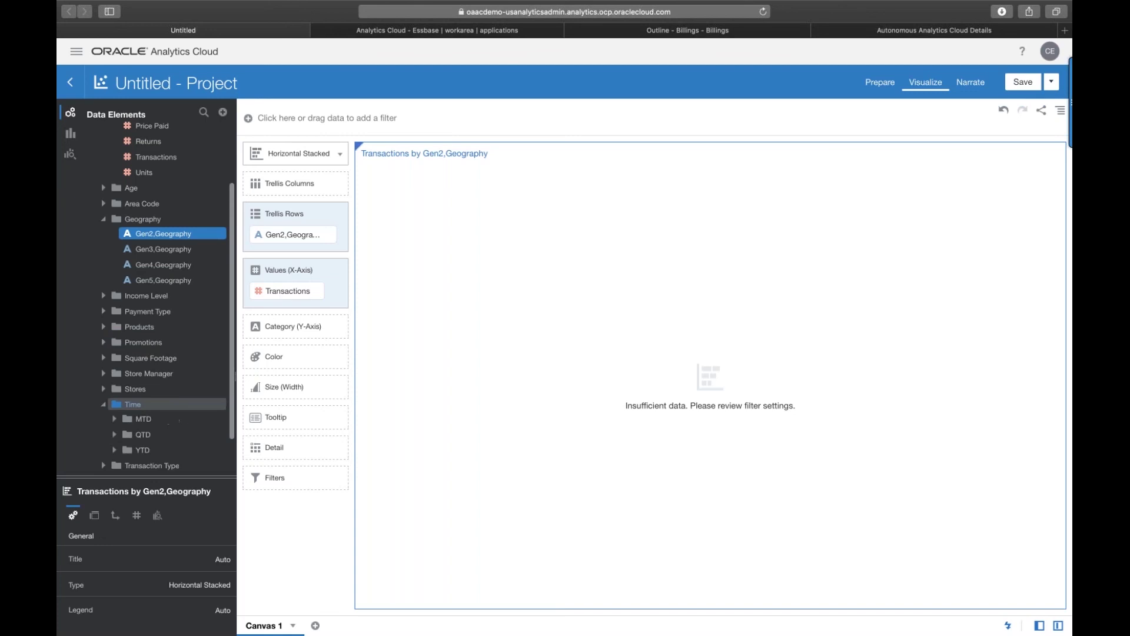
pyautogui.click(113, 451)
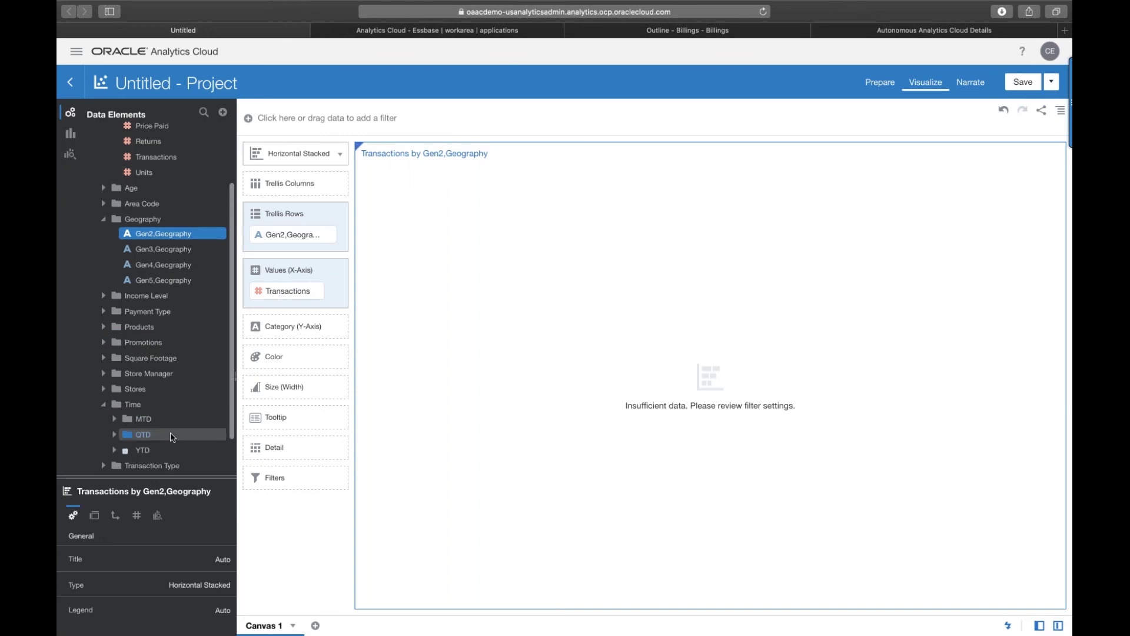
pyautogui.scroll(-2, 172, 437)
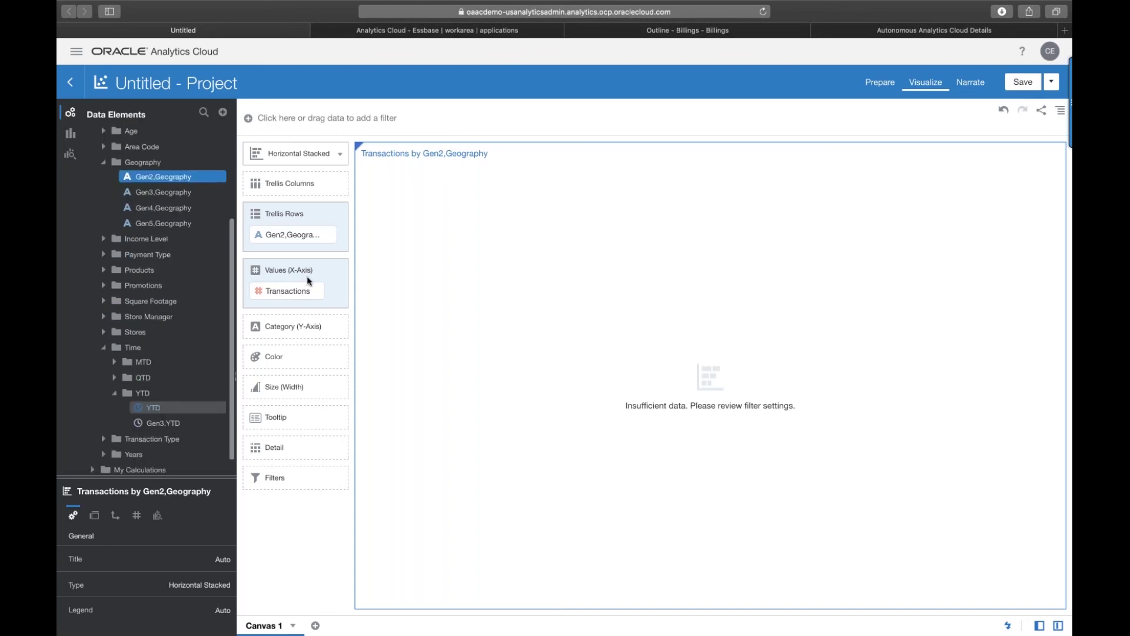
pyautogui.moveTo(153, 407); pyautogui.dragTo(299, 189)
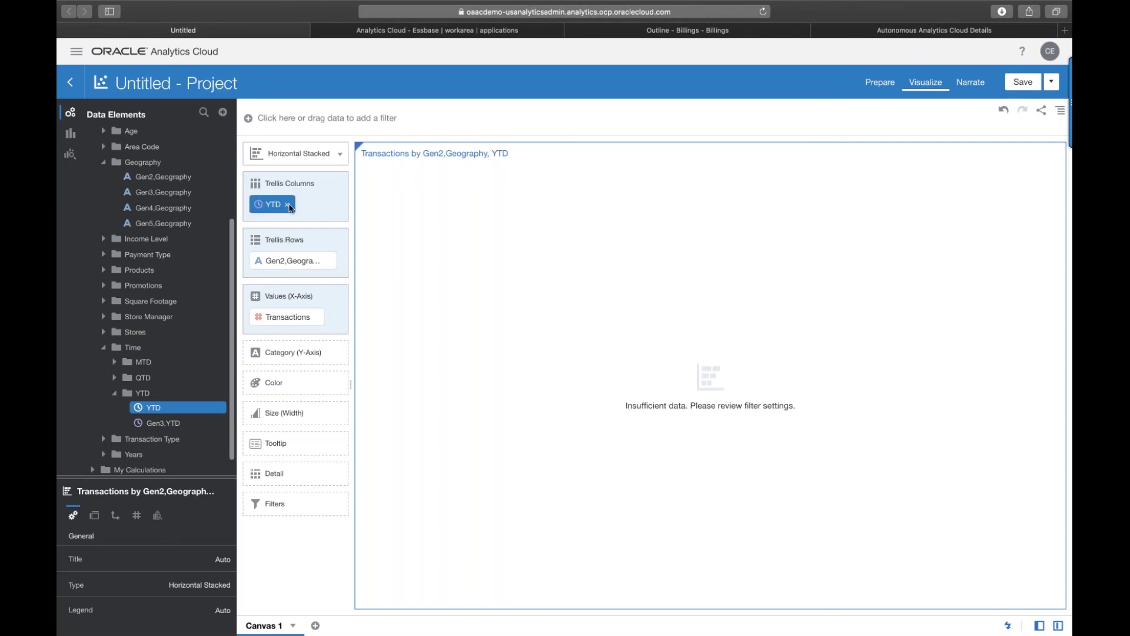
pyautogui.click(288, 204)
pyautogui.click(331, 236)
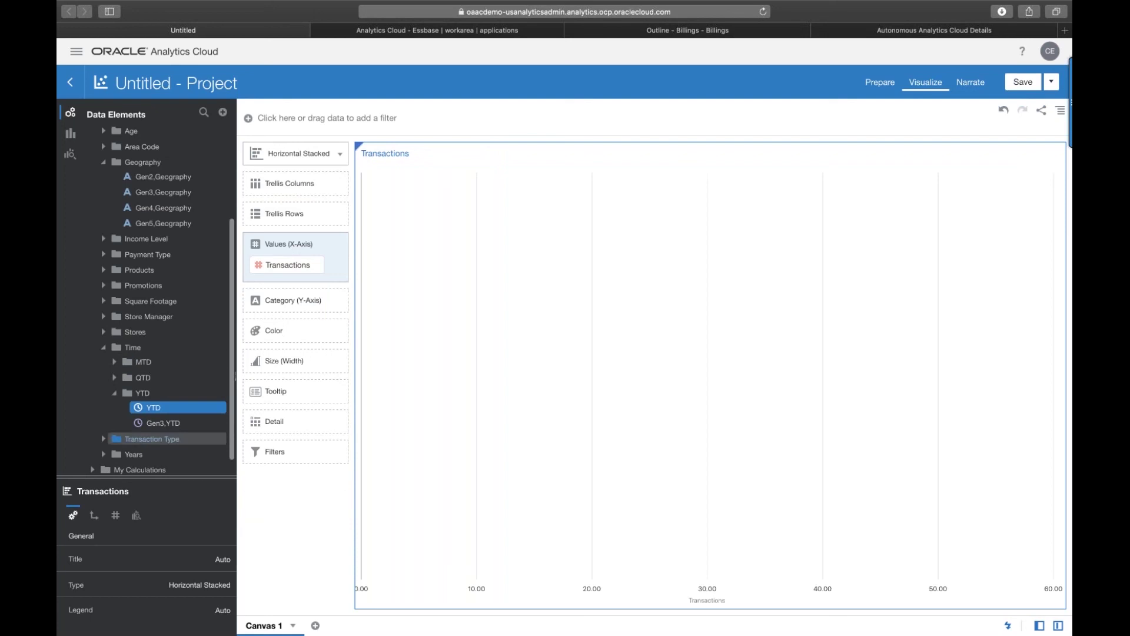
# Add Gen2,Years from the Years dimension to the chart's trellis rows.
pyautogui.click(105, 462)
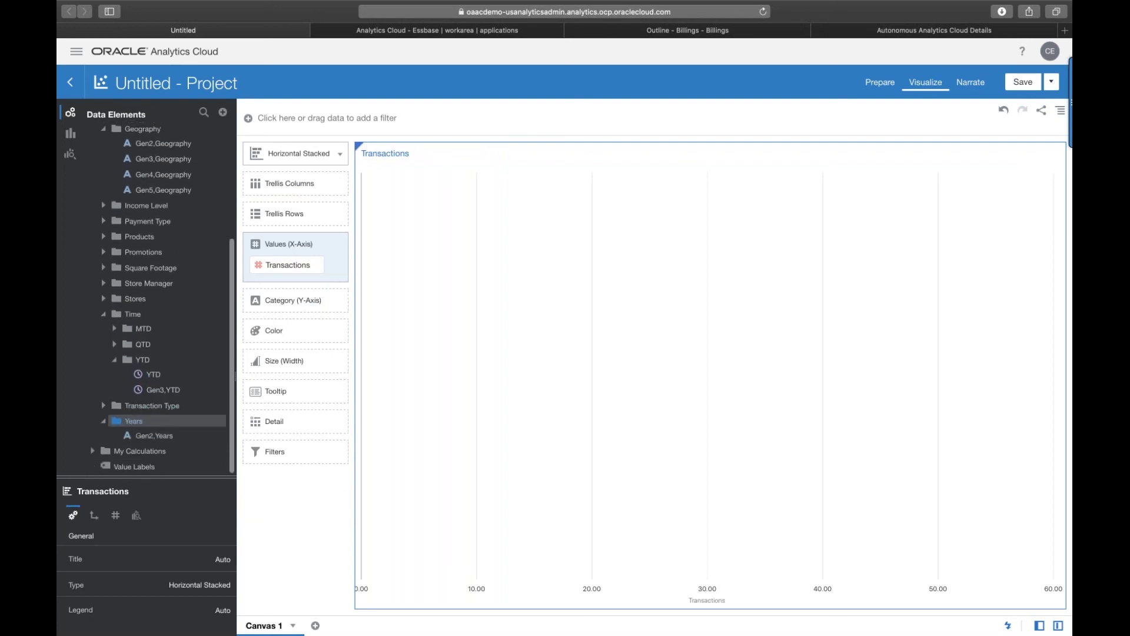
pyautogui.moveTo(150, 436); pyautogui.dragTo(276, 217)
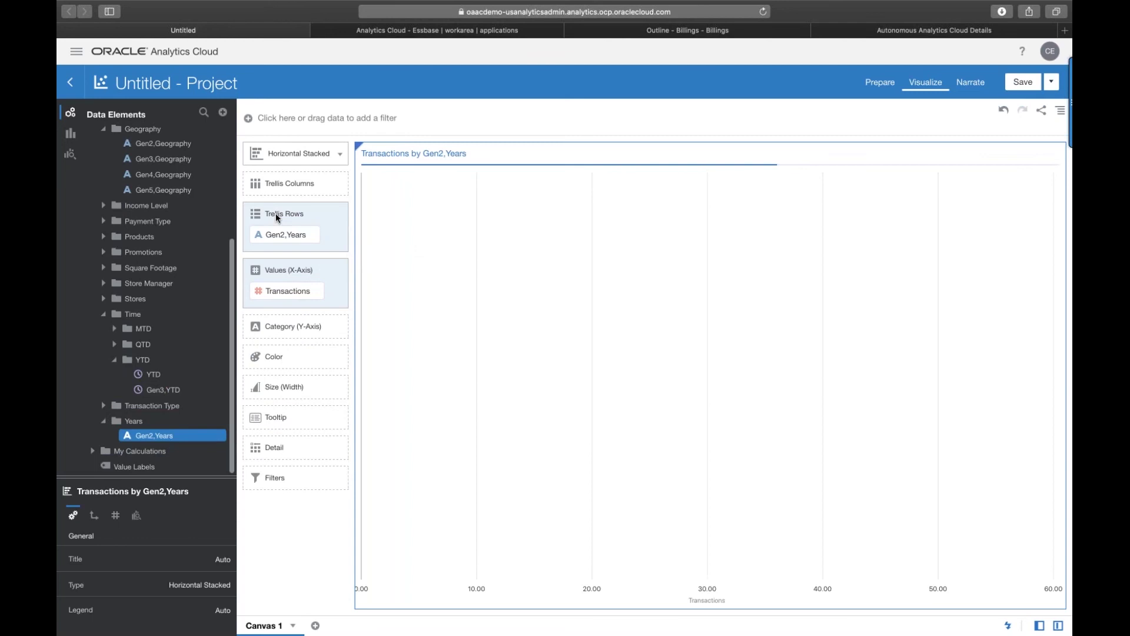
# Search the data elements for "Year", clear the search and expand the Age dimension.
pyautogui.click(203, 113)
pyautogui.write('Year')
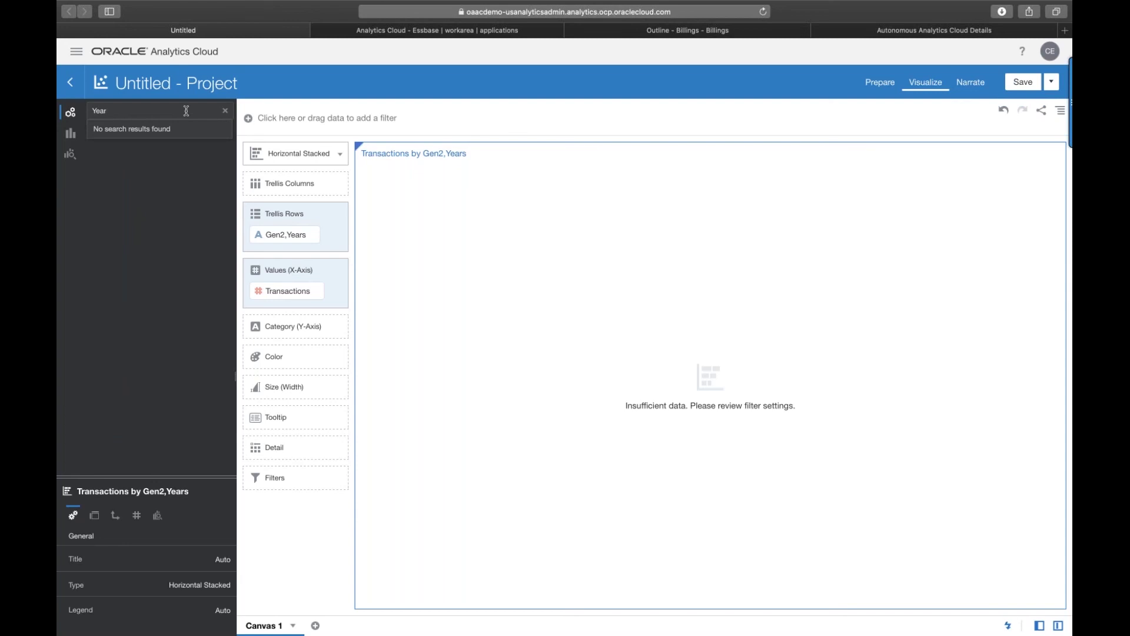
pyautogui.press('BackSpace')
pyautogui.press('BackSpace')
pyautogui.press('BackSpace')
pyautogui.press('BackSpace')
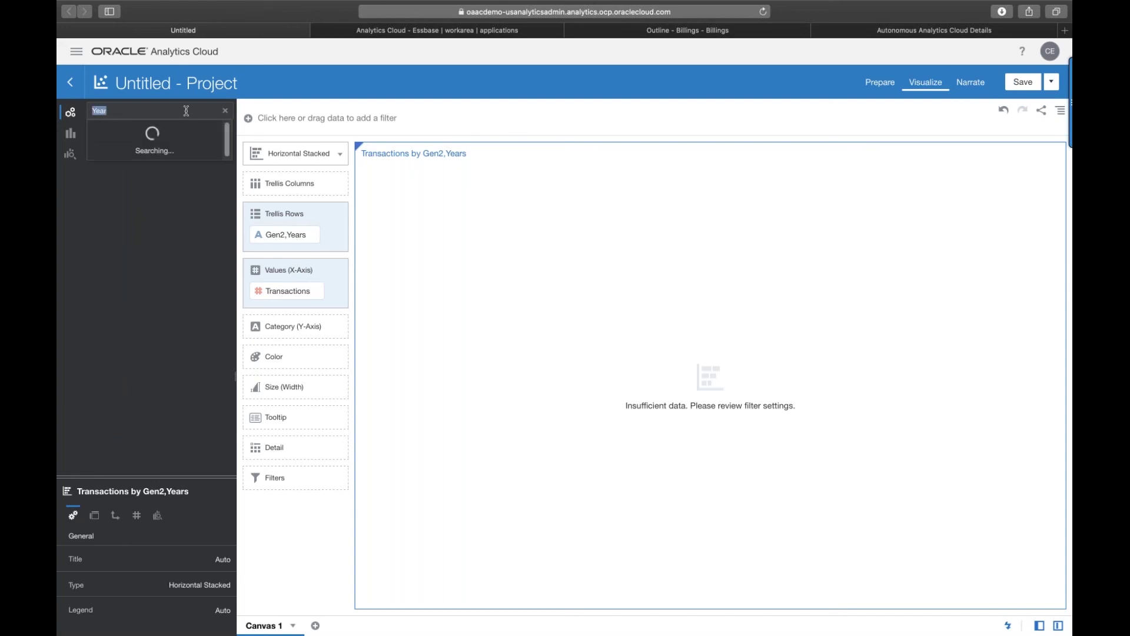
pyautogui.click(104, 270)
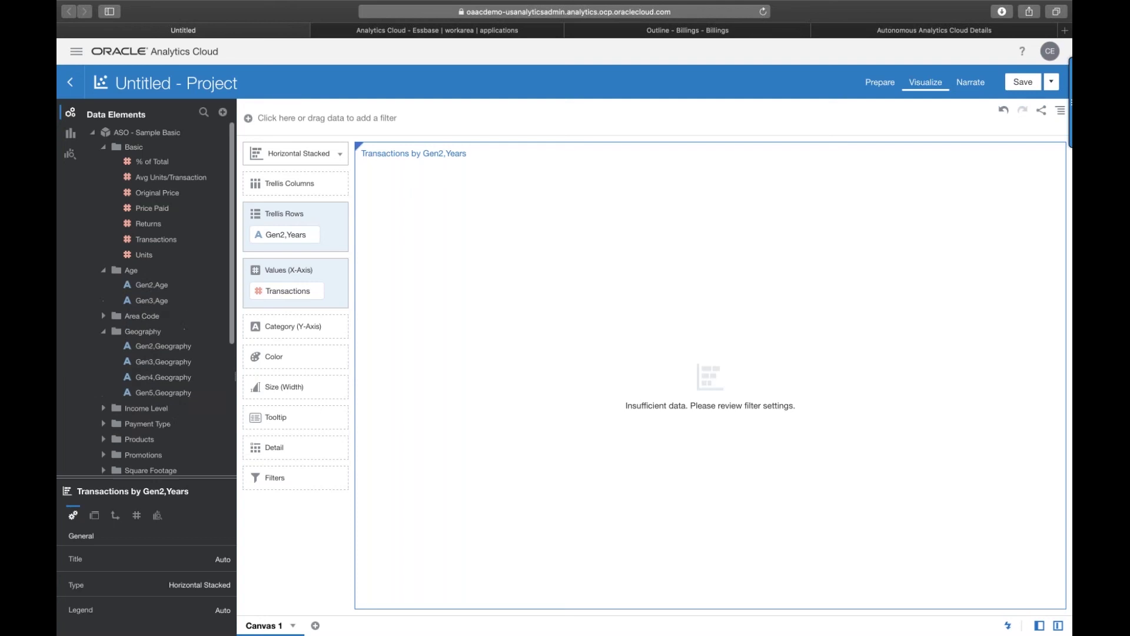
# Change the visualization to a pivot and add Gen4,All Merchandise from Products to its columns.
pyautogui.click(300, 155)
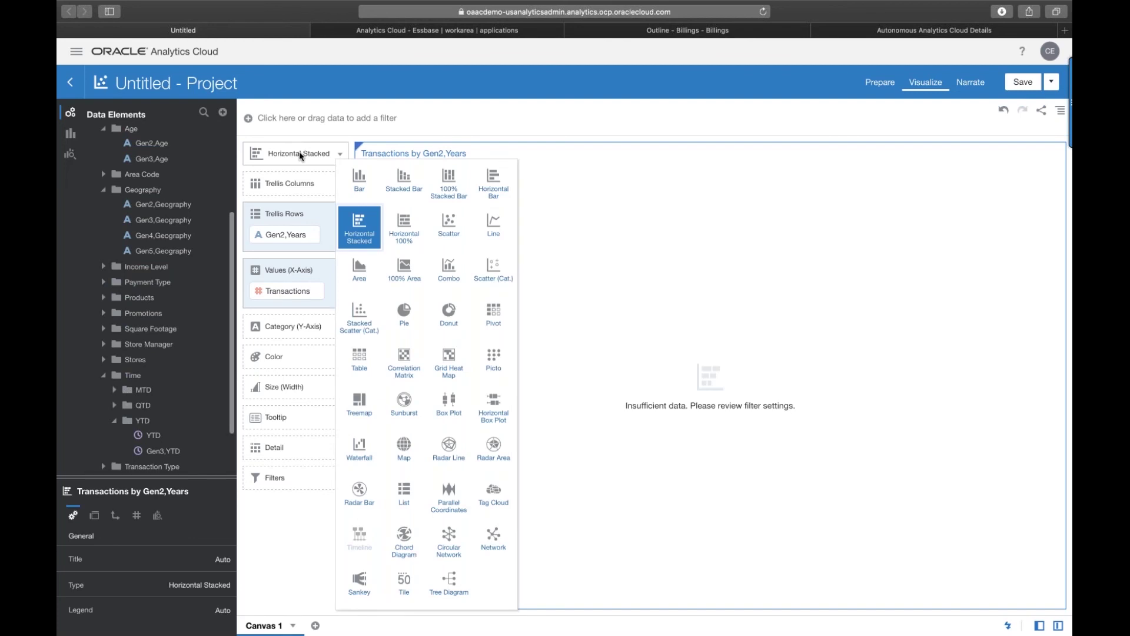
pyautogui.click(494, 313)
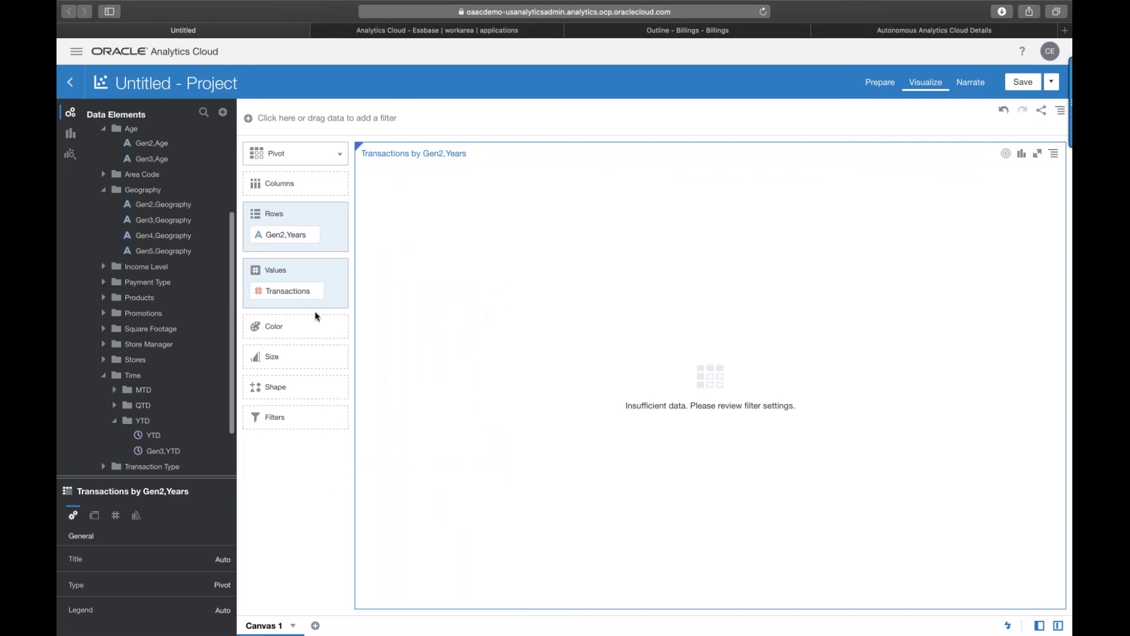
pyautogui.click(103, 299)
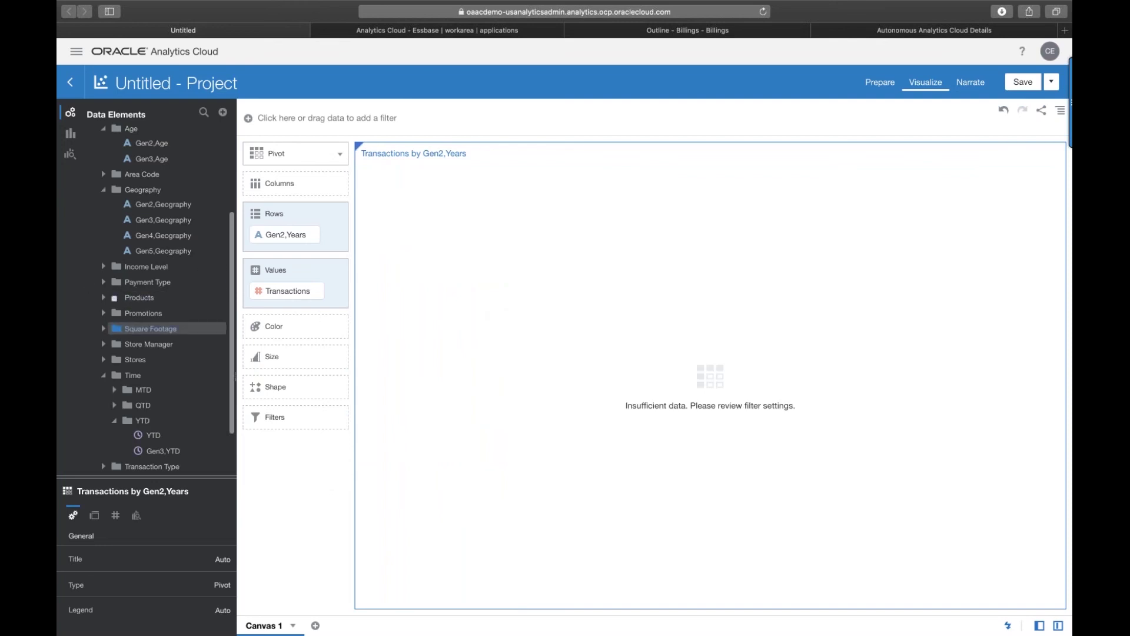
pyautogui.click(114, 312)
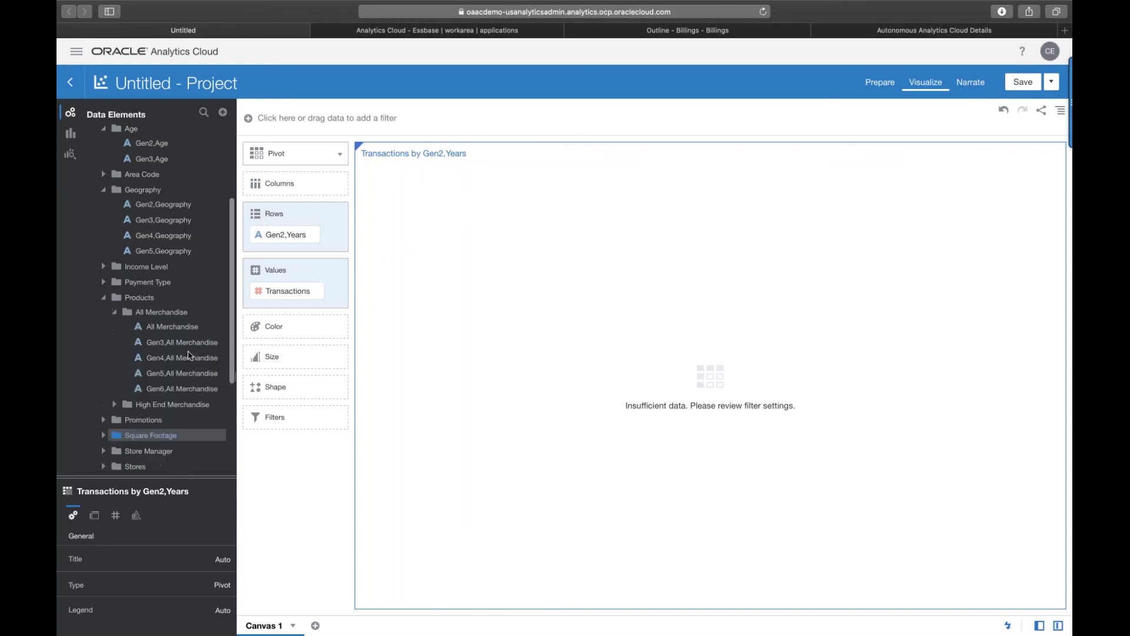
pyautogui.moveTo(187, 365); pyautogui.dragTo(292, 184)
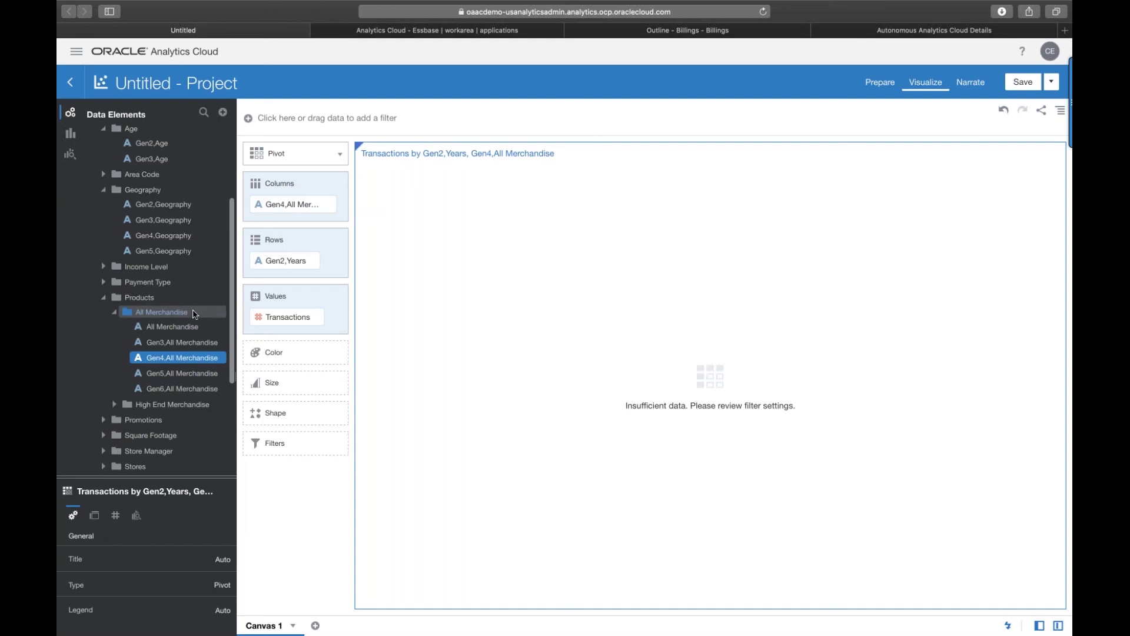
# Expand the Store Manager and Stores dimensions and add Gen3,Stores to the pivot rows below Gen2,Years.
pyautogui.scroll(-5, 195, 312)
pyautogui.scroll(-1, 195, 312)
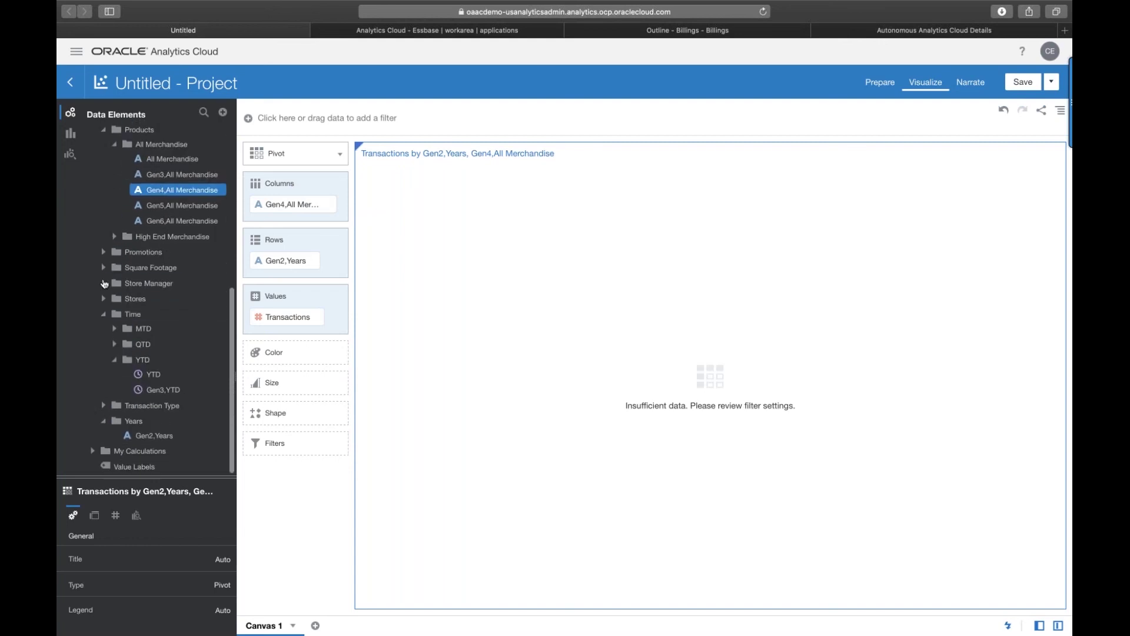
pyautogui.click(101, 286)
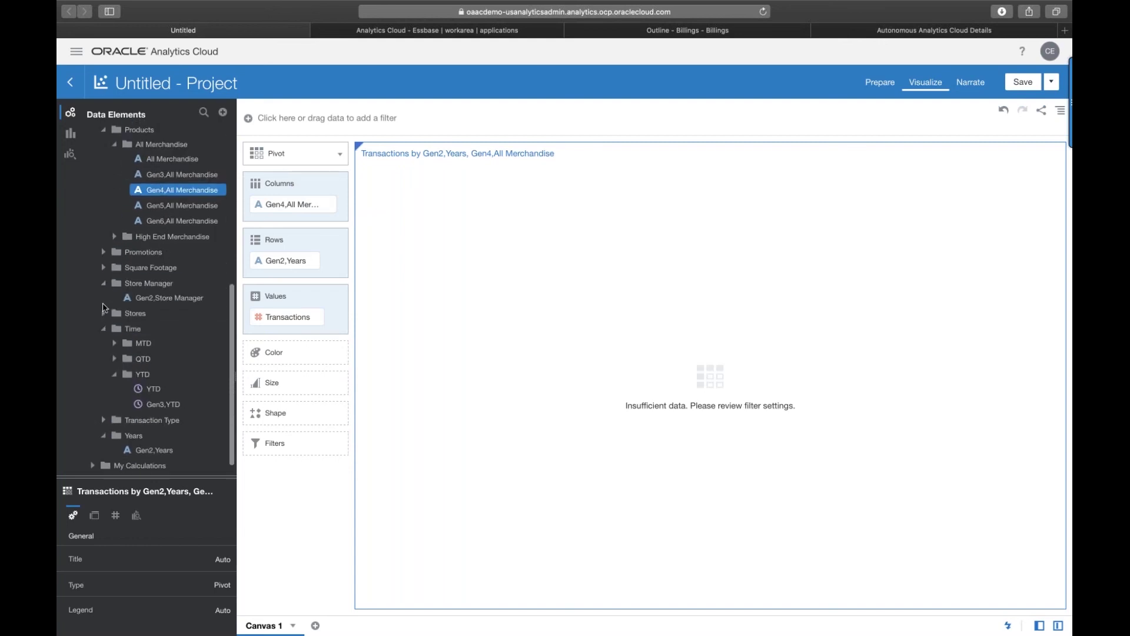
pyautogui.click(104, 314)
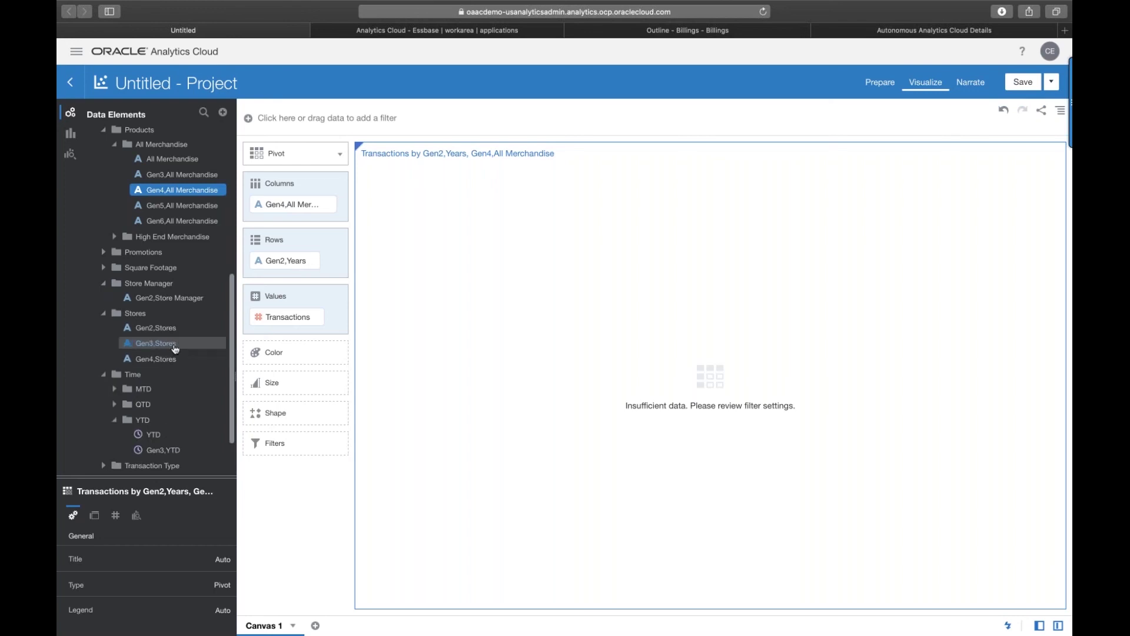
pyautogui.moveTo(156, 343); pyautogui.dragTo(298, 274)
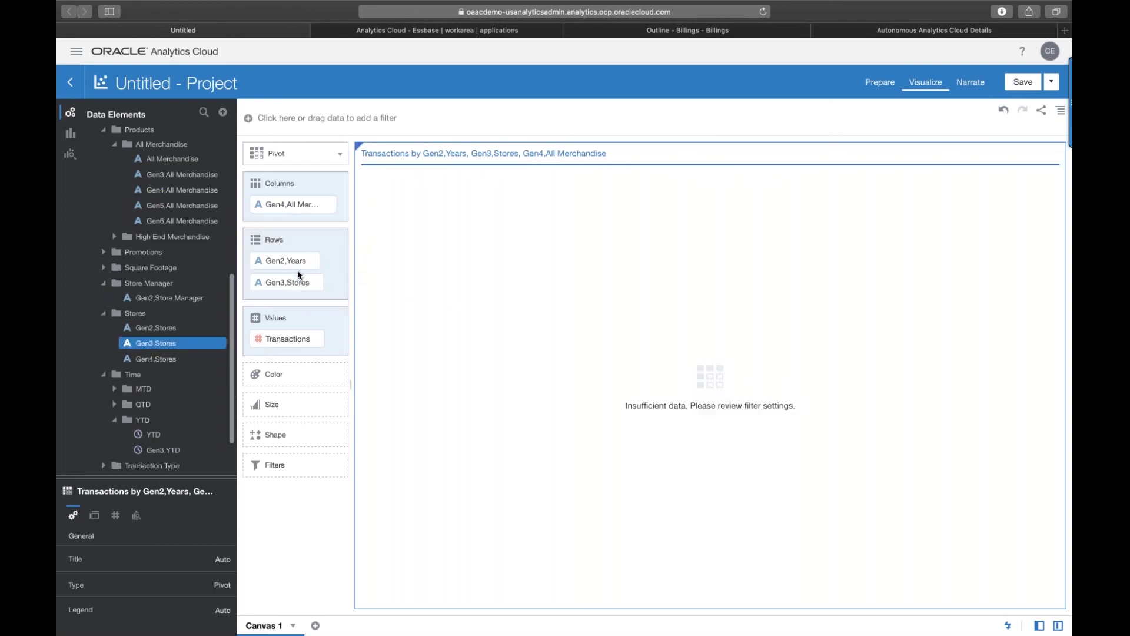
# Add Gen2,Store Manager as a canvas filter and browse its members, leaving the selection at All.
pyautogui.moveTo(171, 299); pyautogui.dragTo(323, 135)
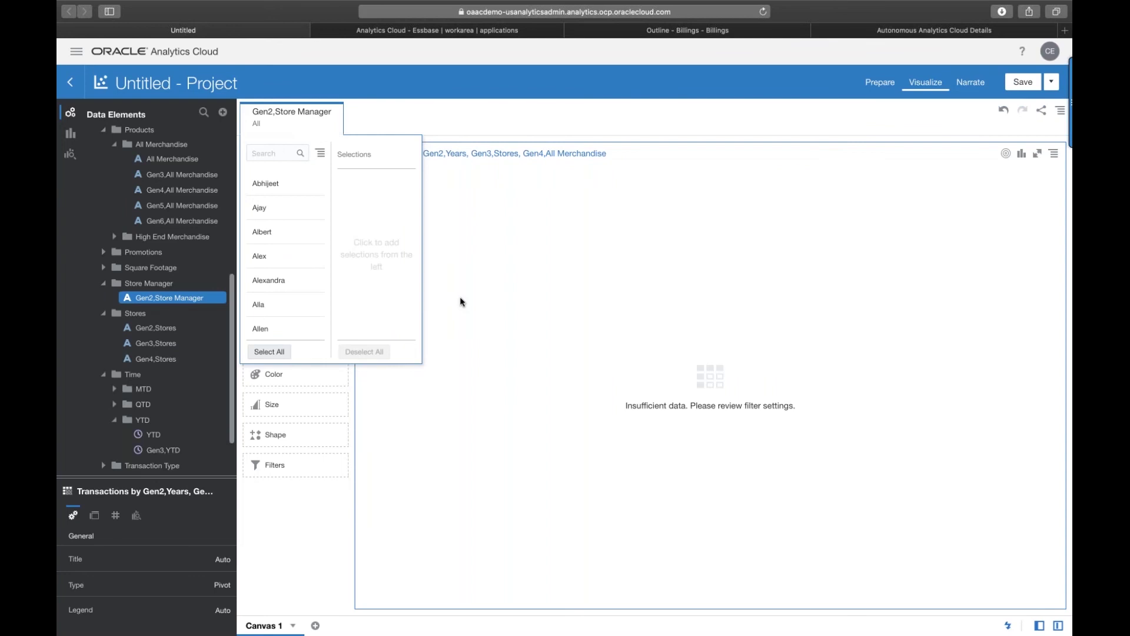
pyautogui.click(439, 100)
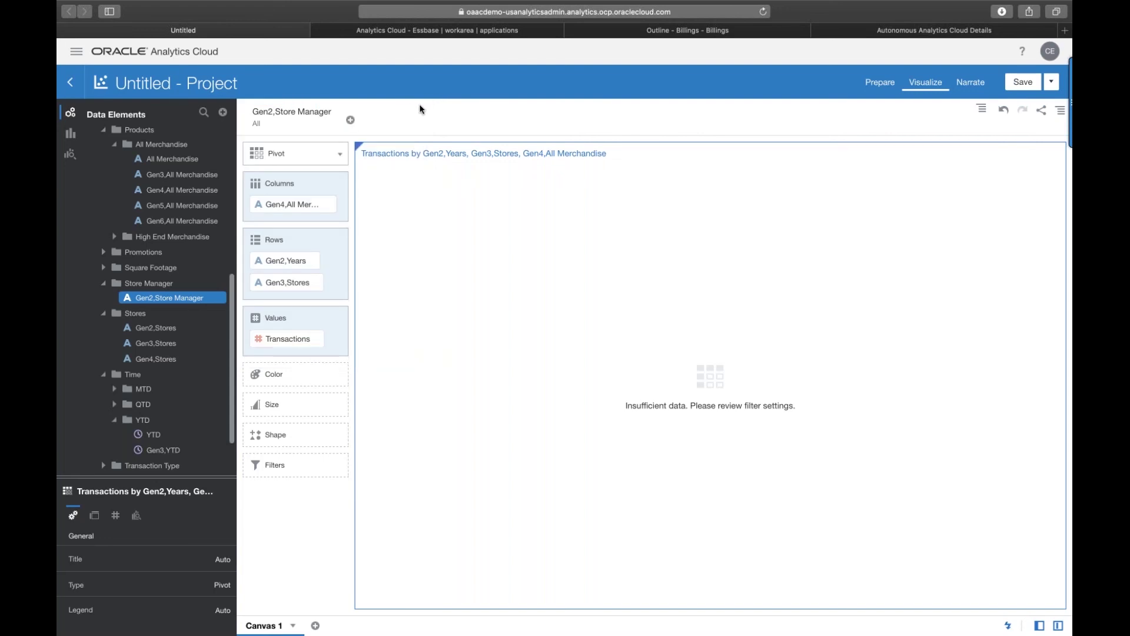
pyautogui.click(291, 118)
pyautogui.scroll(-10, 298, 248)
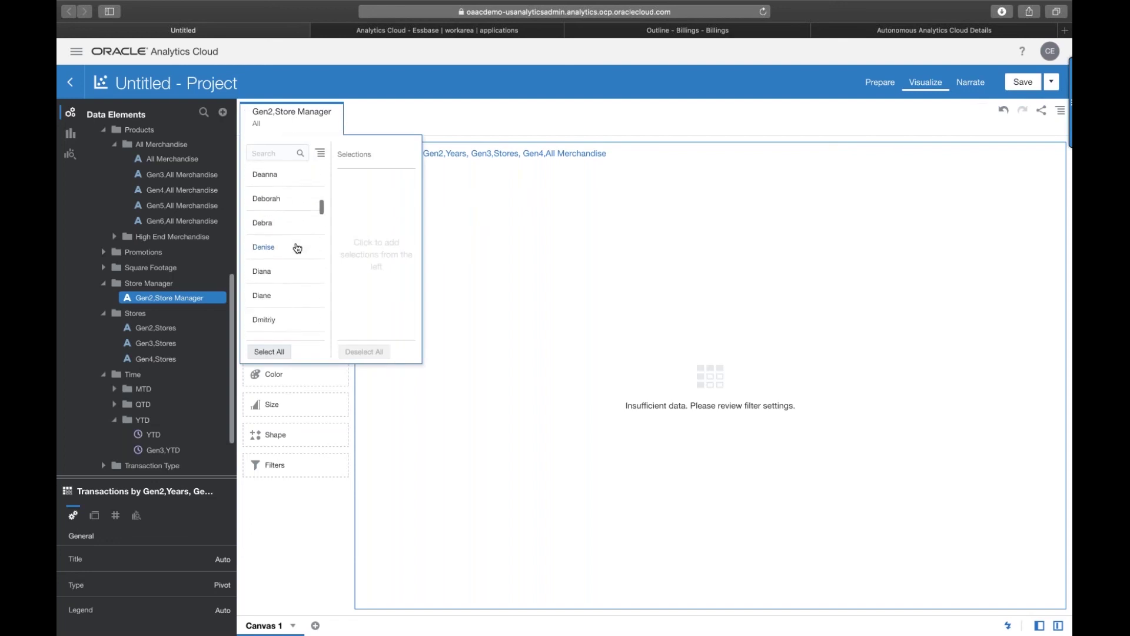
pyautogui.click(369, 129)
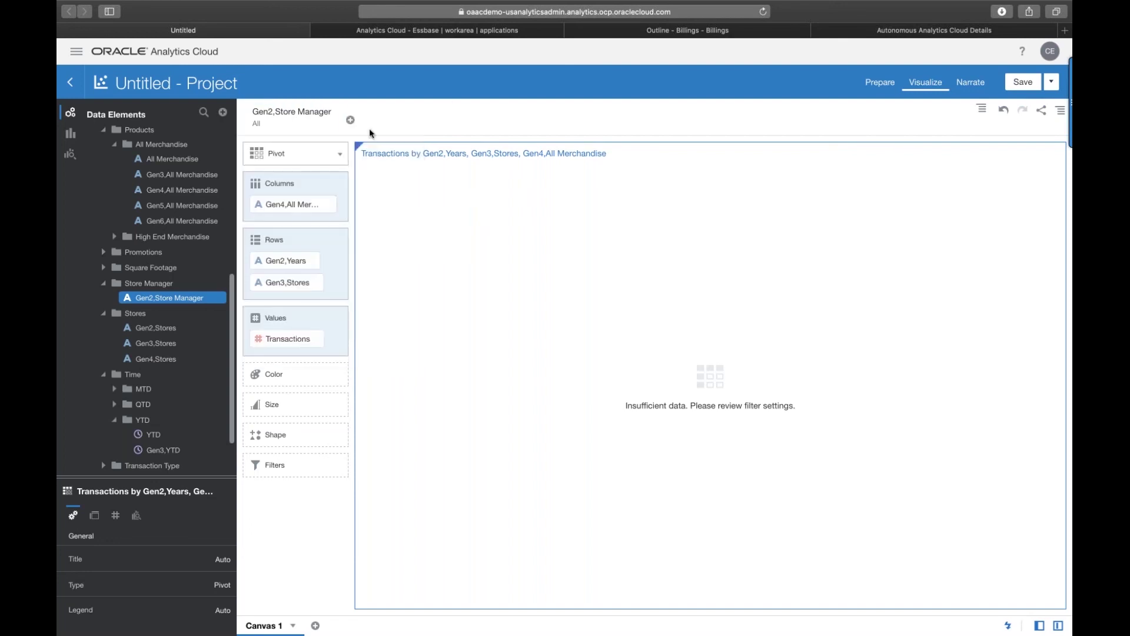
# Remove the Transactions measure from the pivot's values.
pyautogui.click(318, 339)
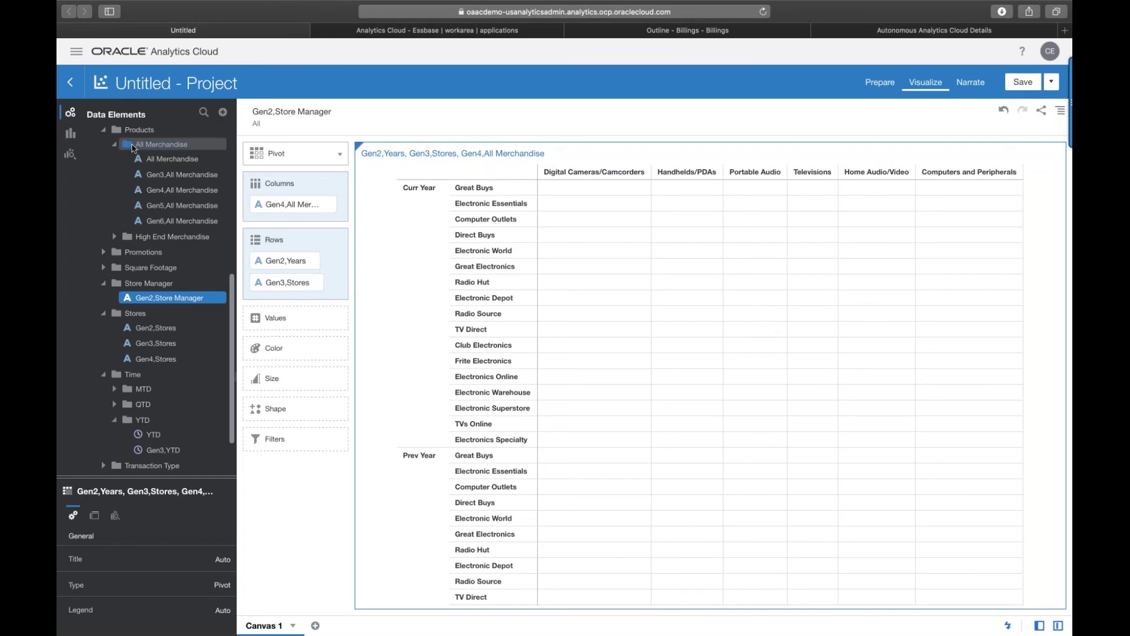
# Try Units, followed by % of Total, as the pivot's values measure, removing each one again.
pyautogui.scroll(5, 132, 147)
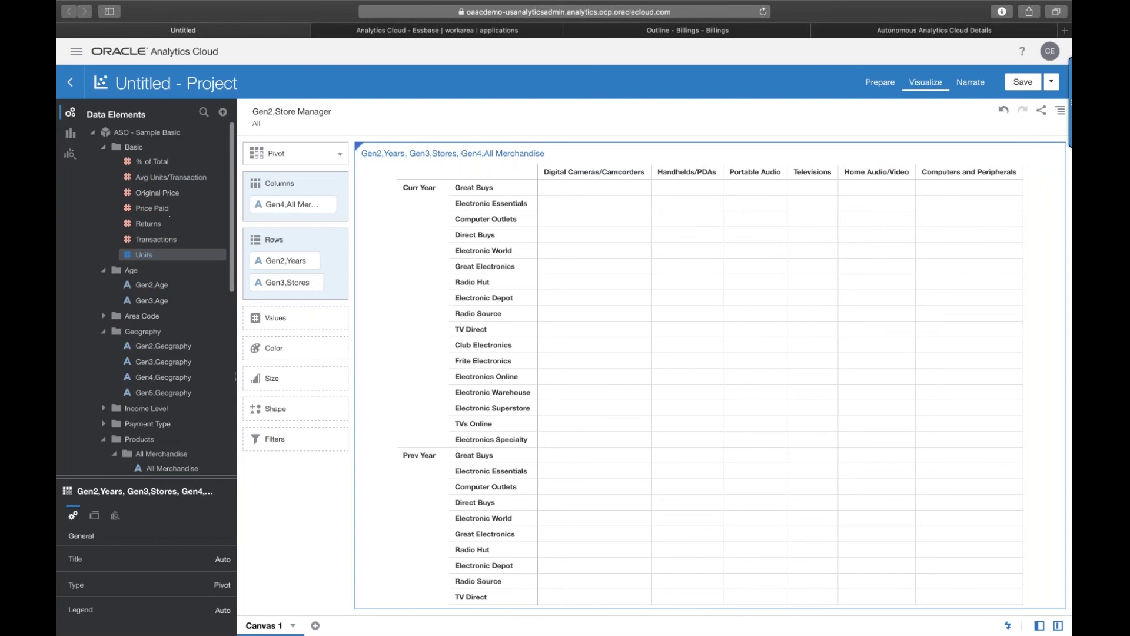
pyautogui.moveTo(145, 257); pyautogui.dragTo(263, 307)
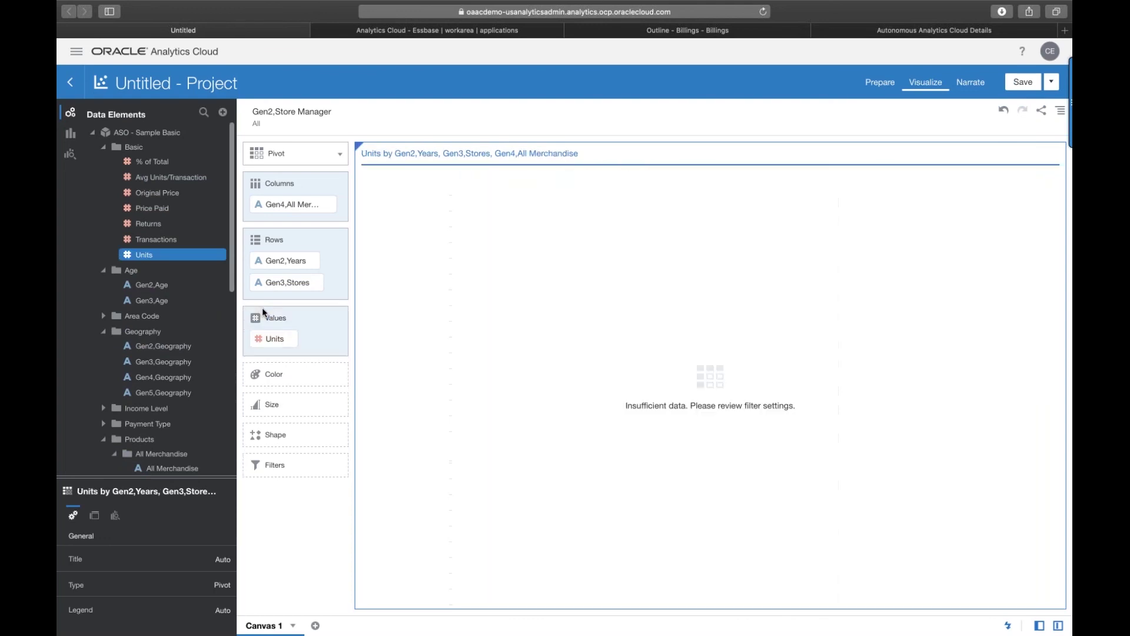
pyautogui.click(292, 341)
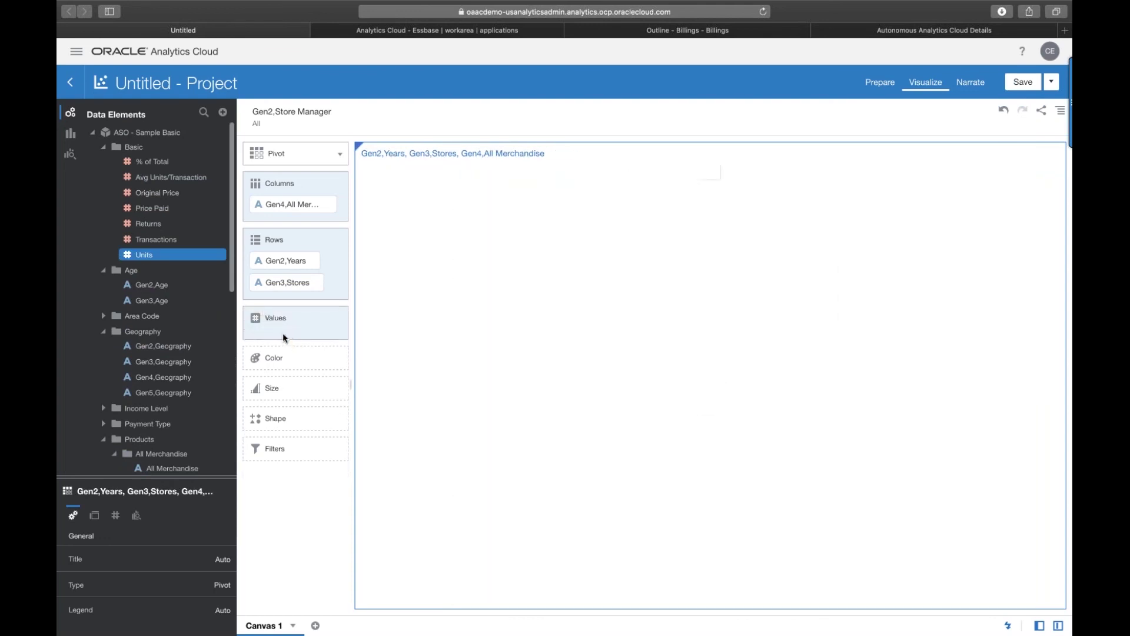
pyautogui.moveTo(160, 163); pyautogui.dragTo(269, 318)
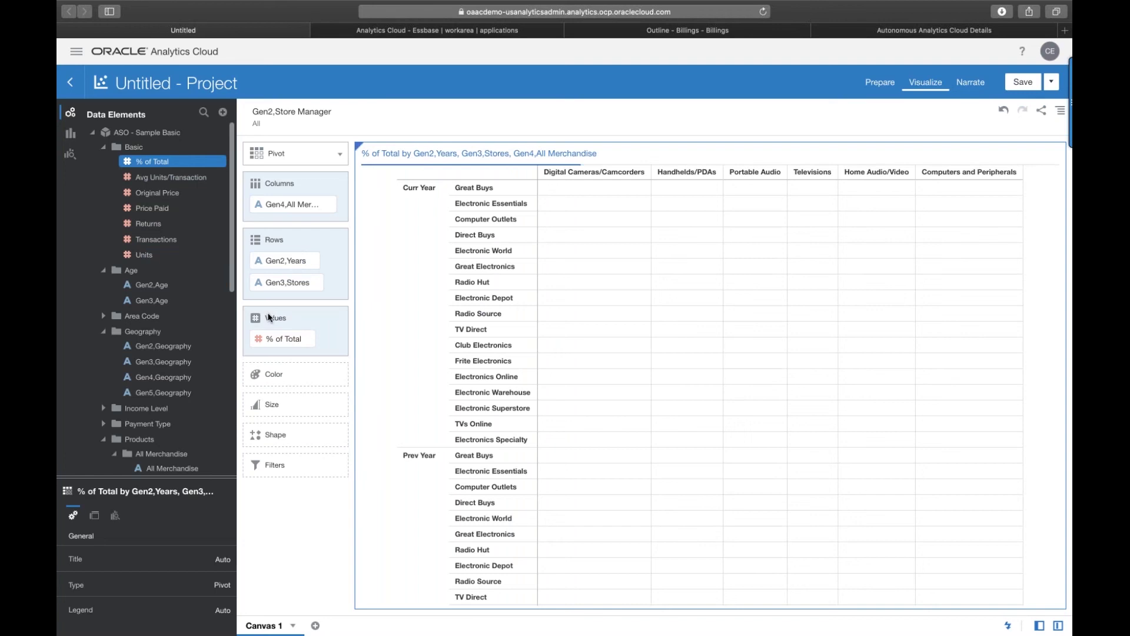
pyautogui.click(310, 339)
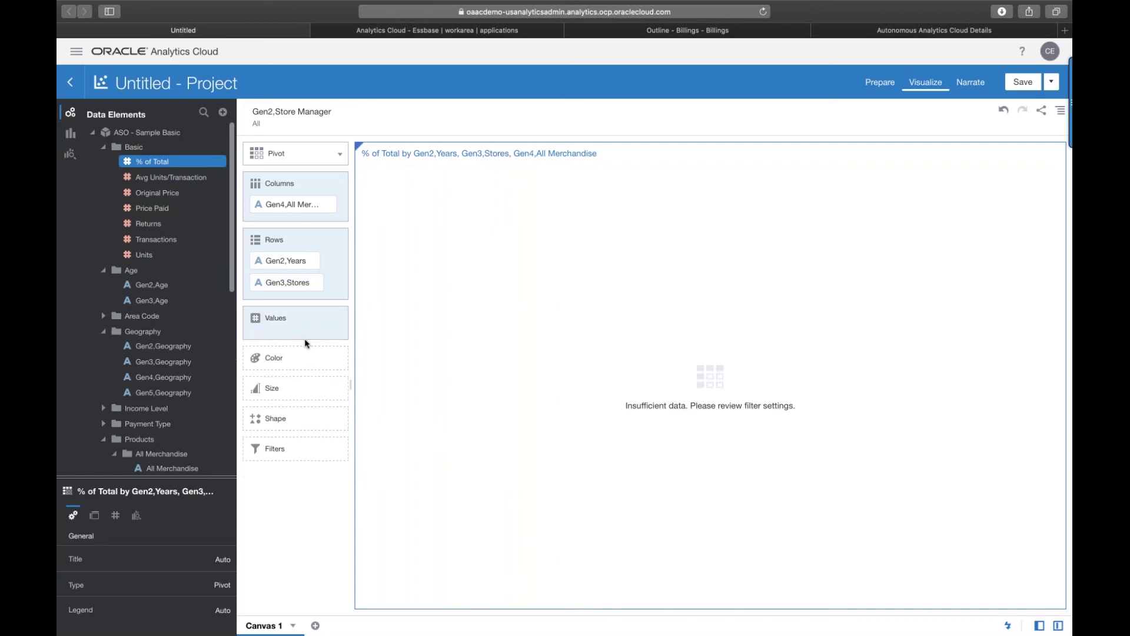
# Try Avg Units/Transaction, Original Price and Price Paid one after another as the pivot's values measure.
pyautogui.moveTo(190, 177); pyautogui.dragTo(264, 321)
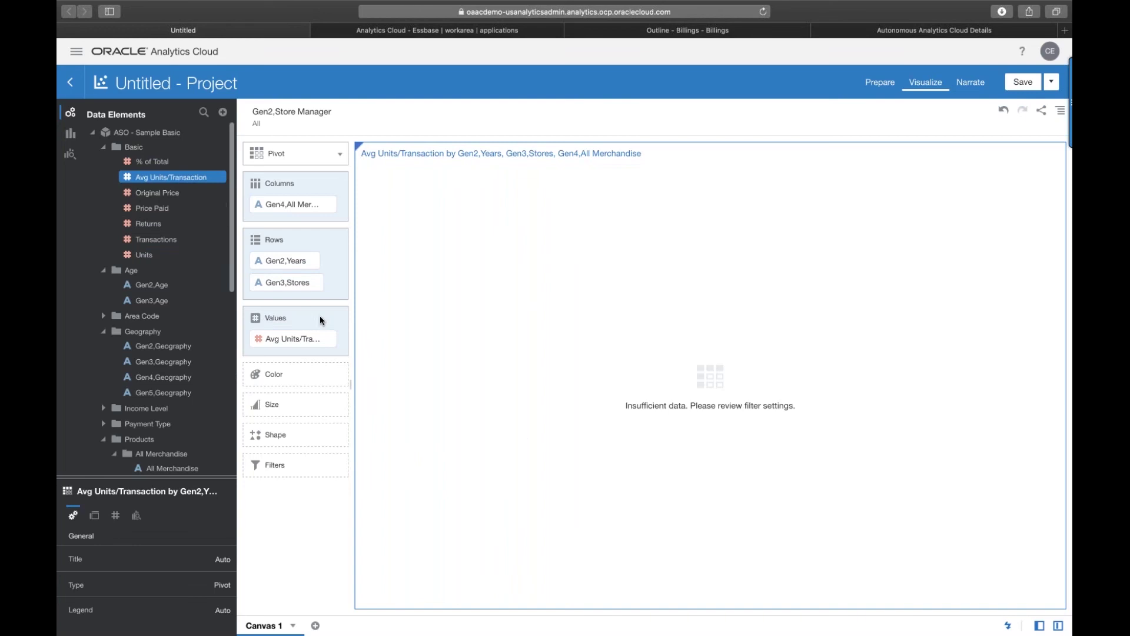
pyautogui.click(318, 338)
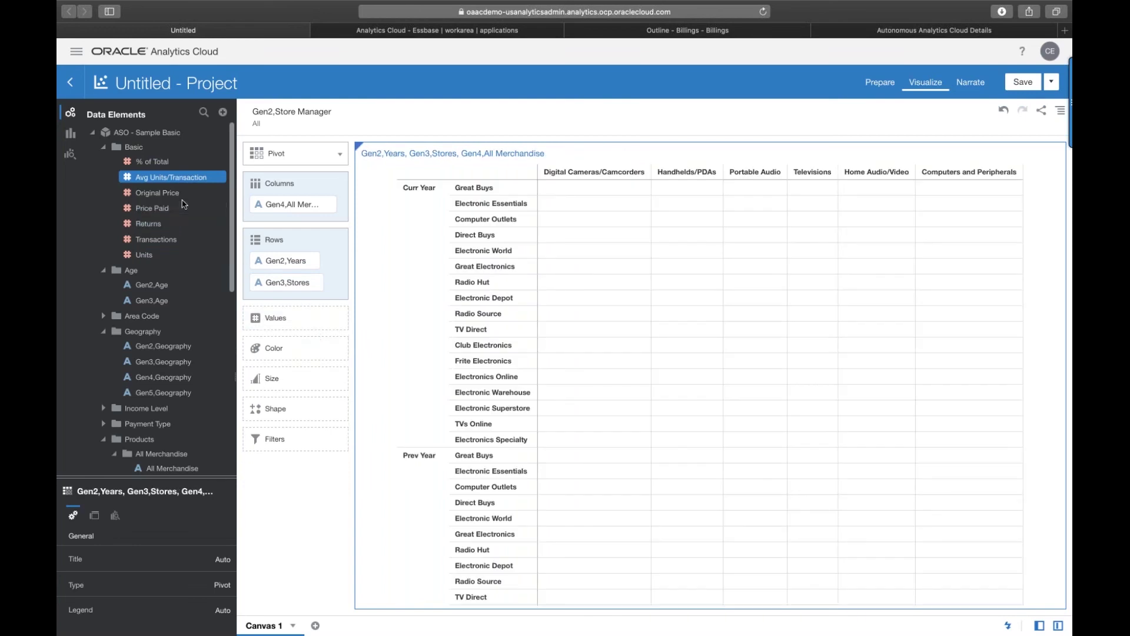
pyautogui.moveTo(171, 193); pyautogui.dragTo(292, 323)
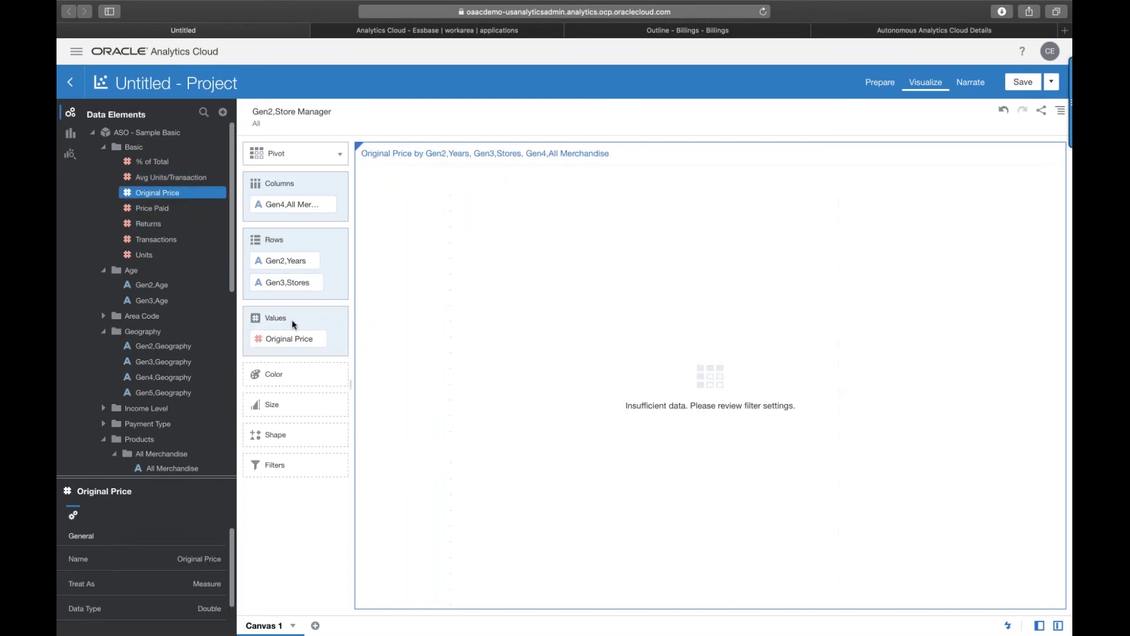
pyautogui.click(317, 341)
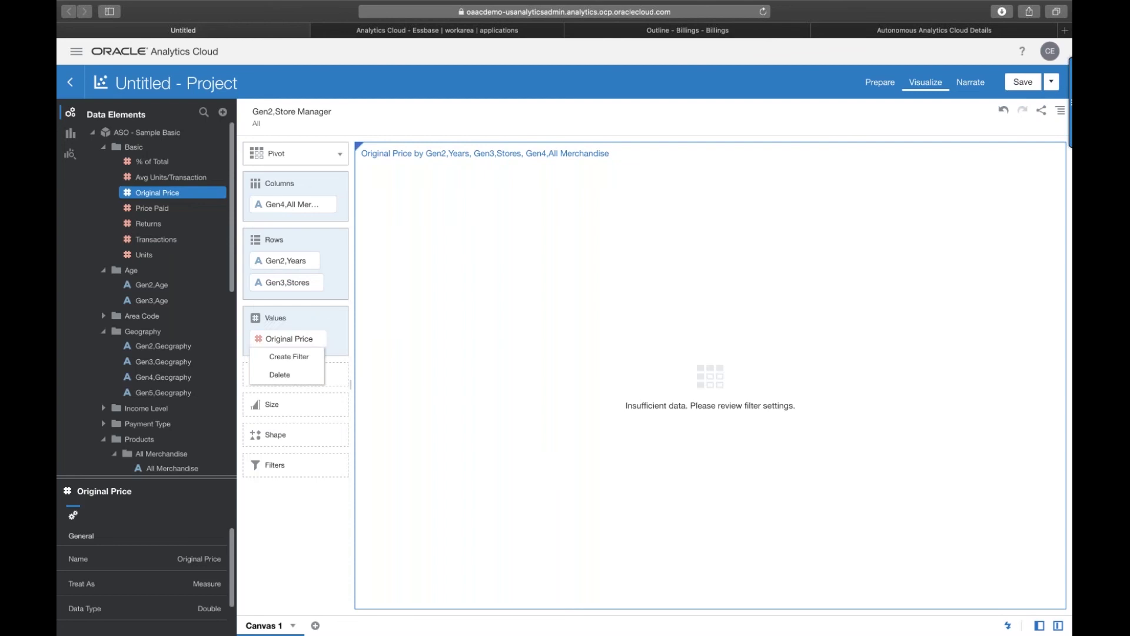
pyautogui.click(318, 338)
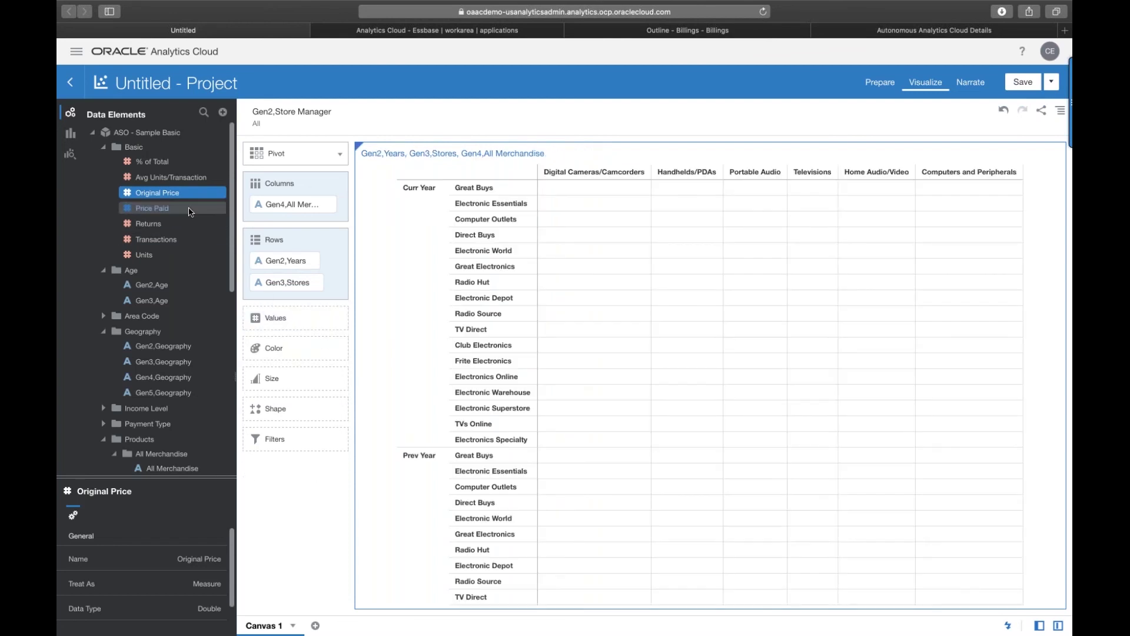
pyautogui.moveTo(152, 207); pyautogui.dragTo(292, 318)
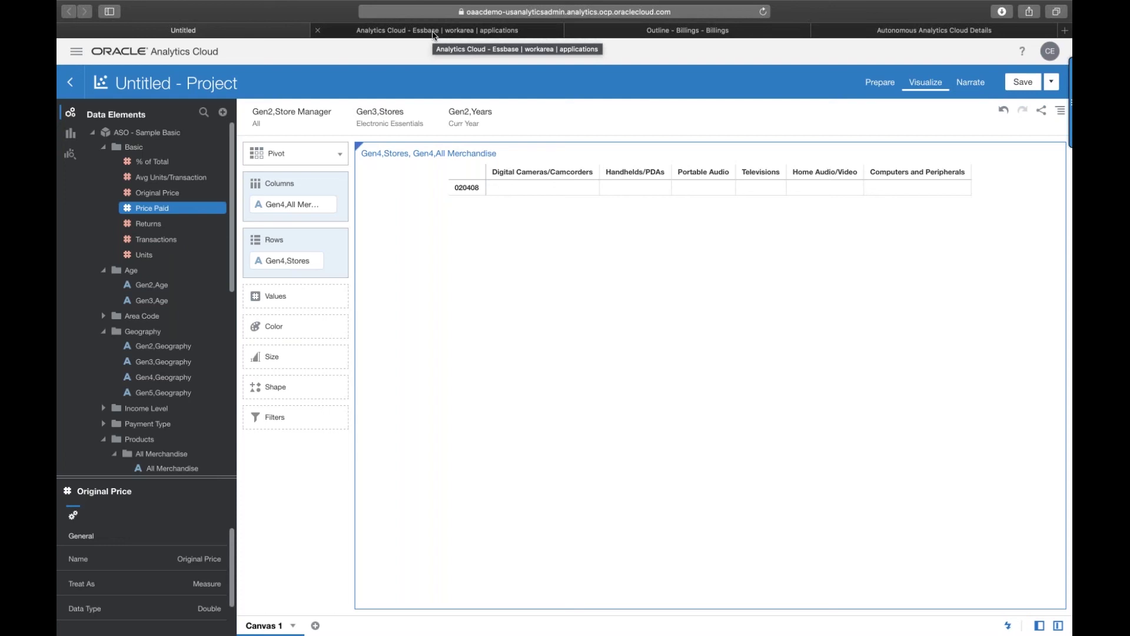
# Switch to the Essbase Billings outline, go back to the applications list and expand the Billings application.
pyautogui.click(676, 30)
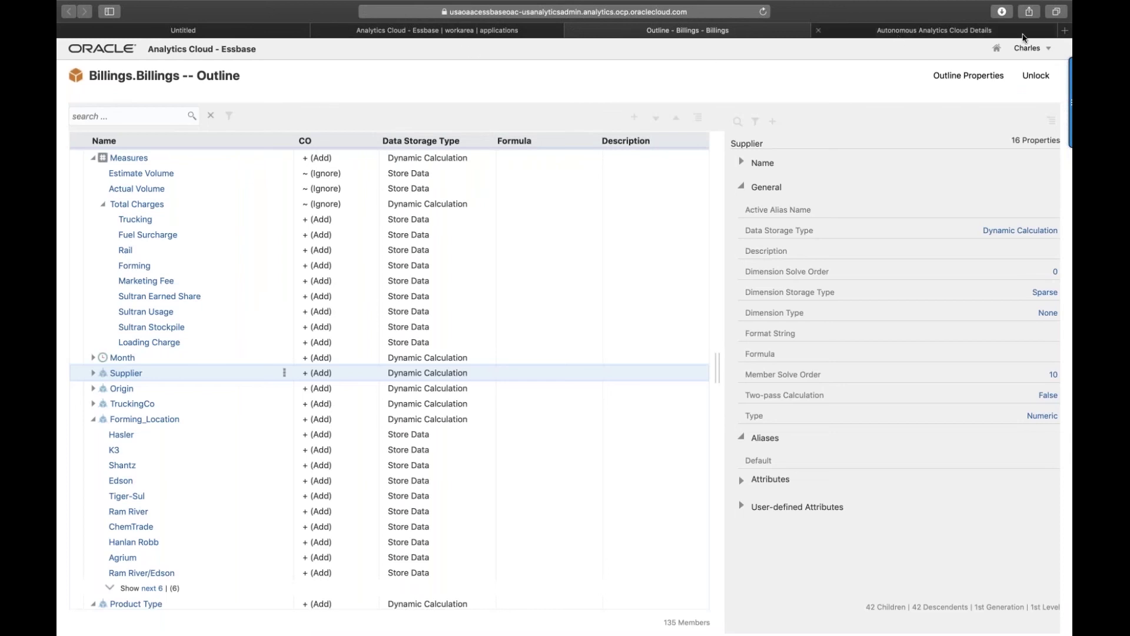
pyautogui.click(997, 48)
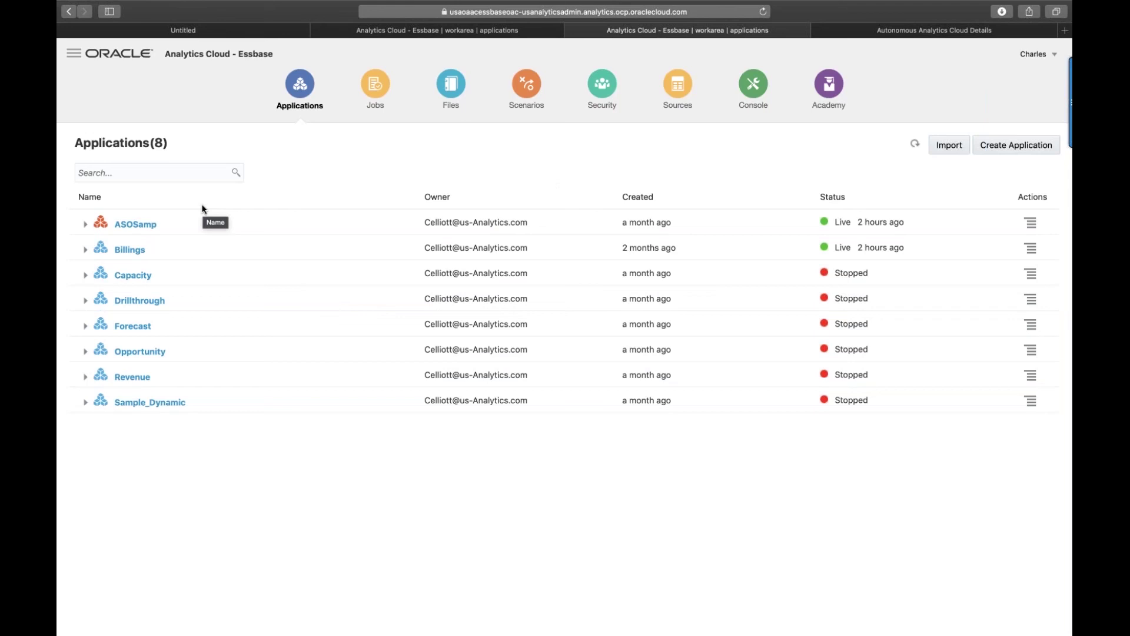
pyautogui.click(85, 250)
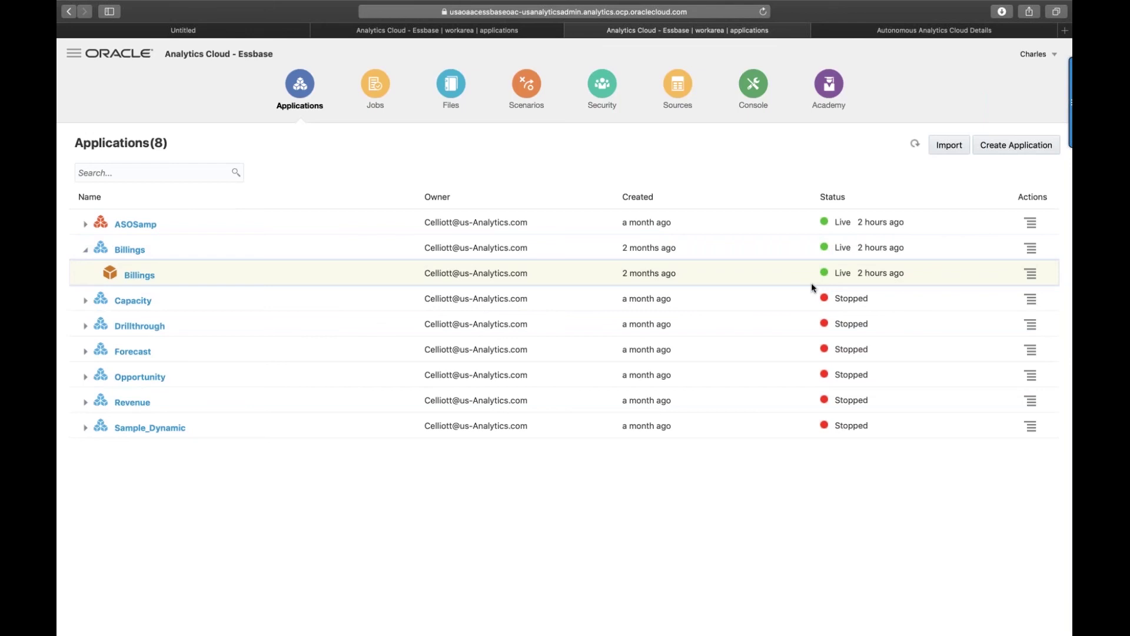
# Open the Billings cube of the Billings application for ad hoc analysis with Analyze.
pyautogui.click(1031, 273)
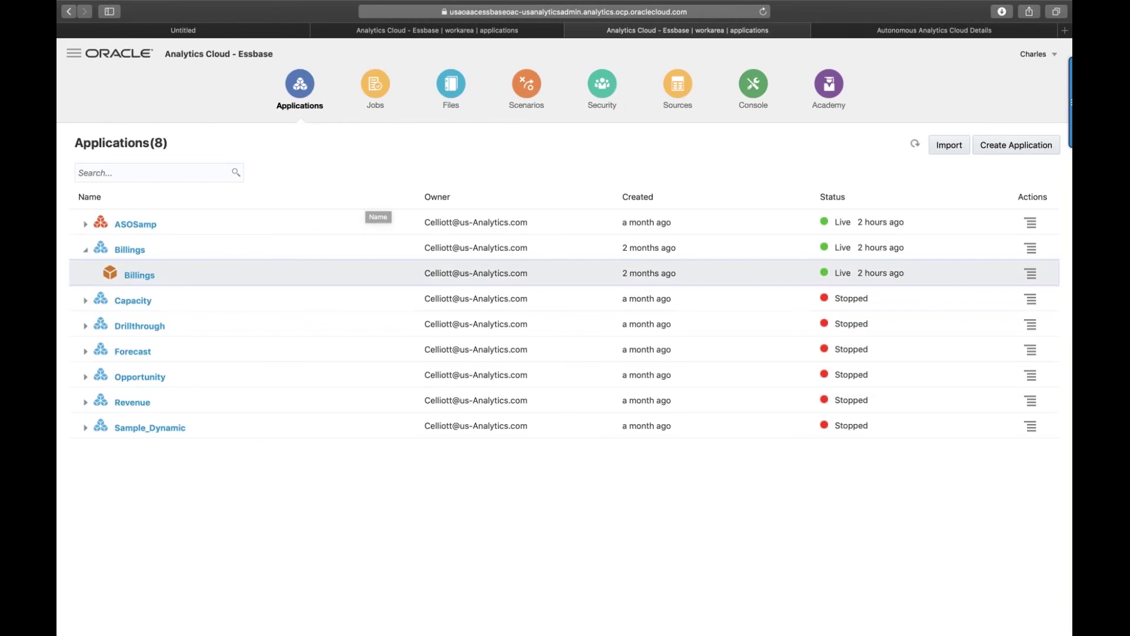
pyautogui.click(1031, 280)
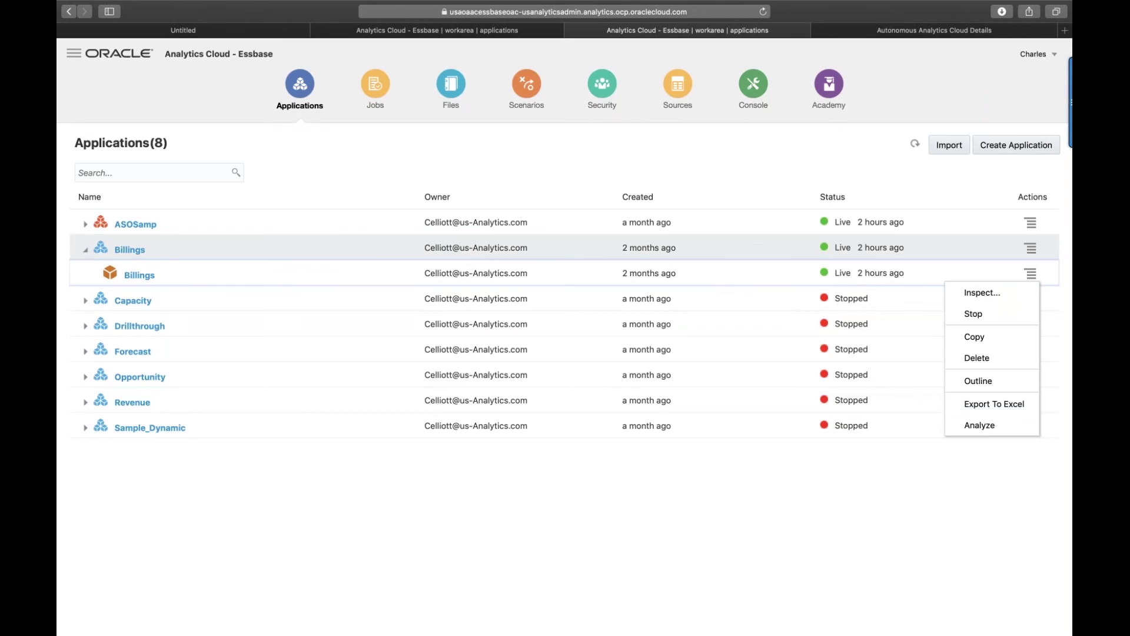
pyautogui.moveTo(648, 273)
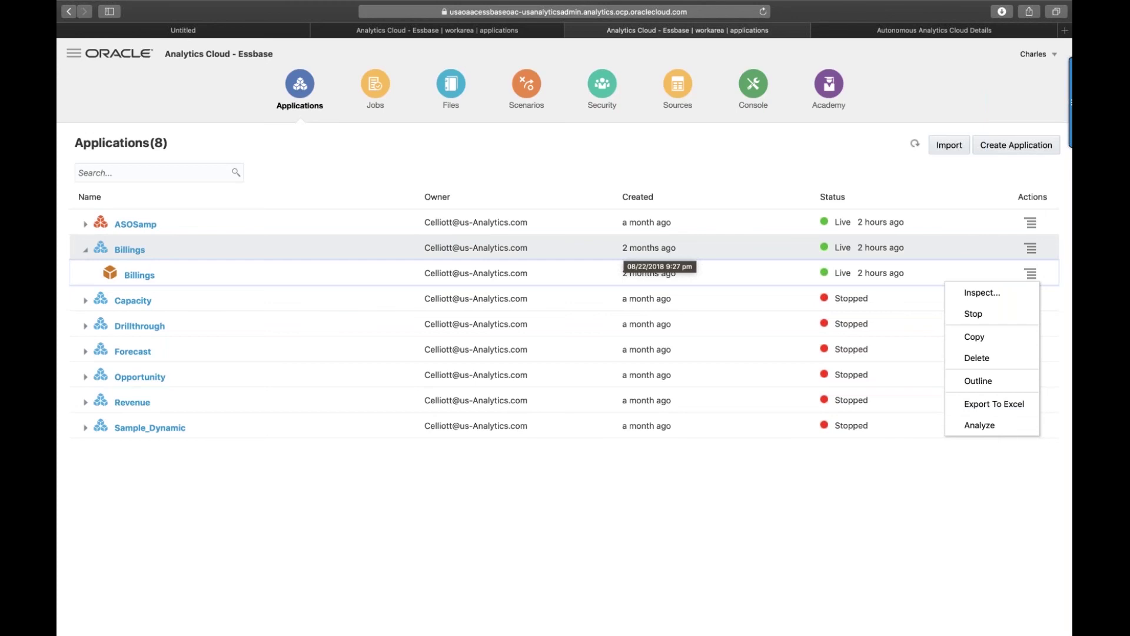
pyautogui.click(968, 424)
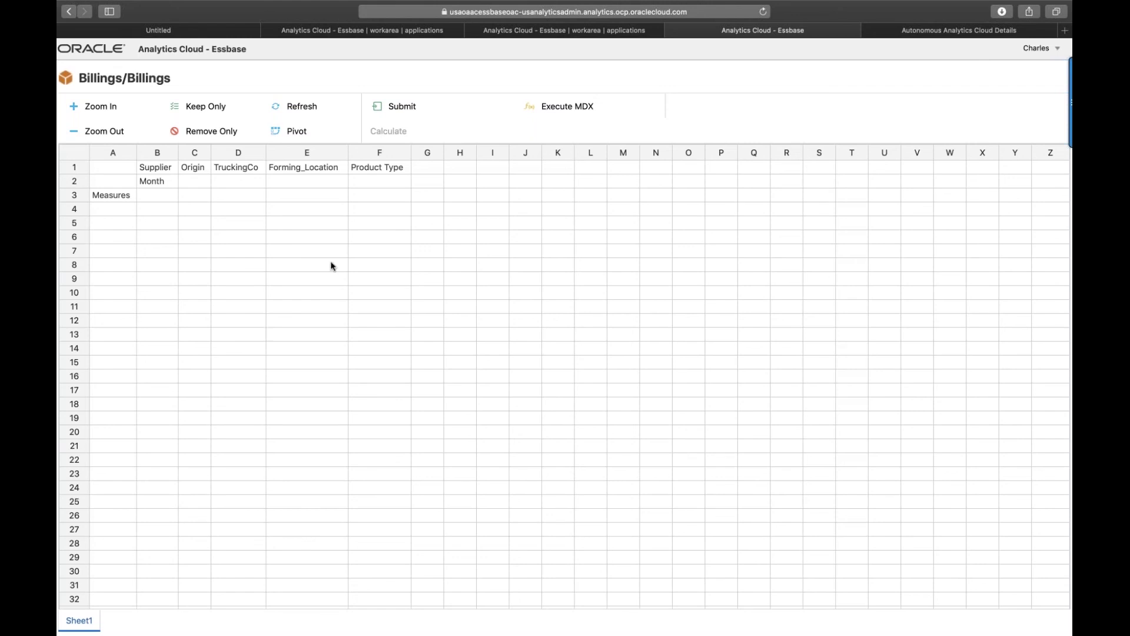
# Zoom in on Month to list the quarters across the grid, and on Measures to list its members in rows.
pyautogui.click(112, 199)
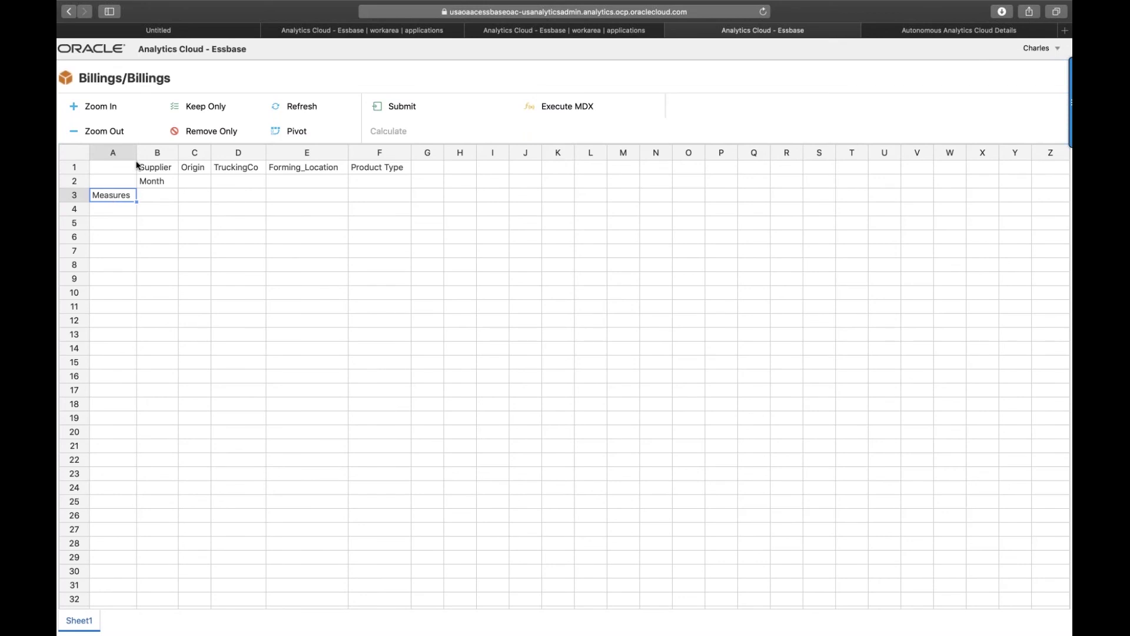
pyautogui.click(161, 181)
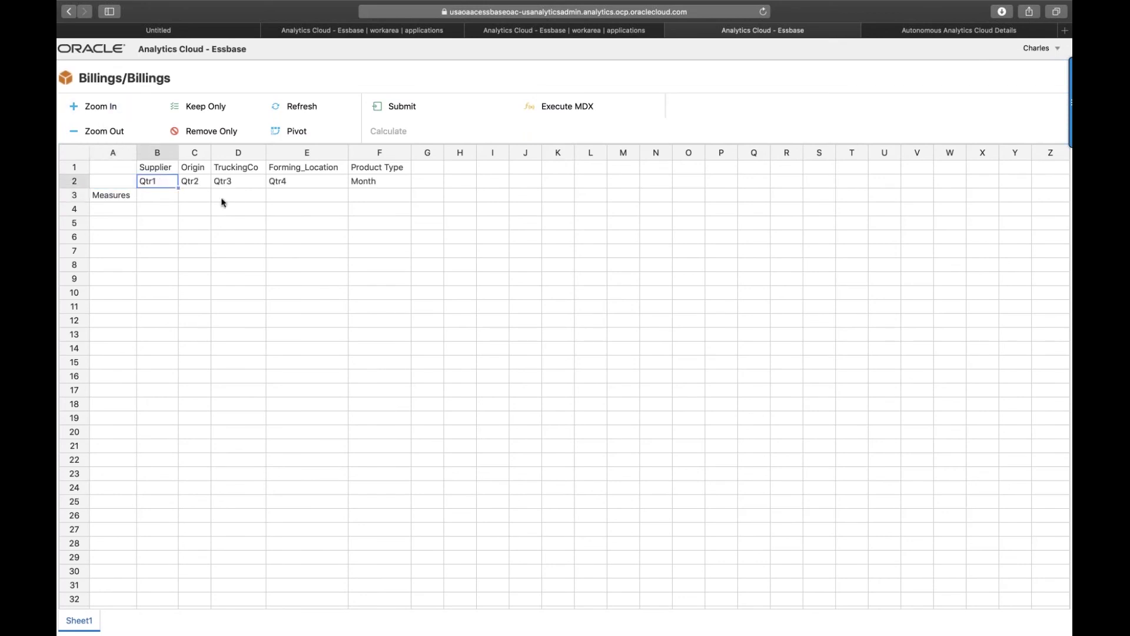
pyautogui.click(112, 197)
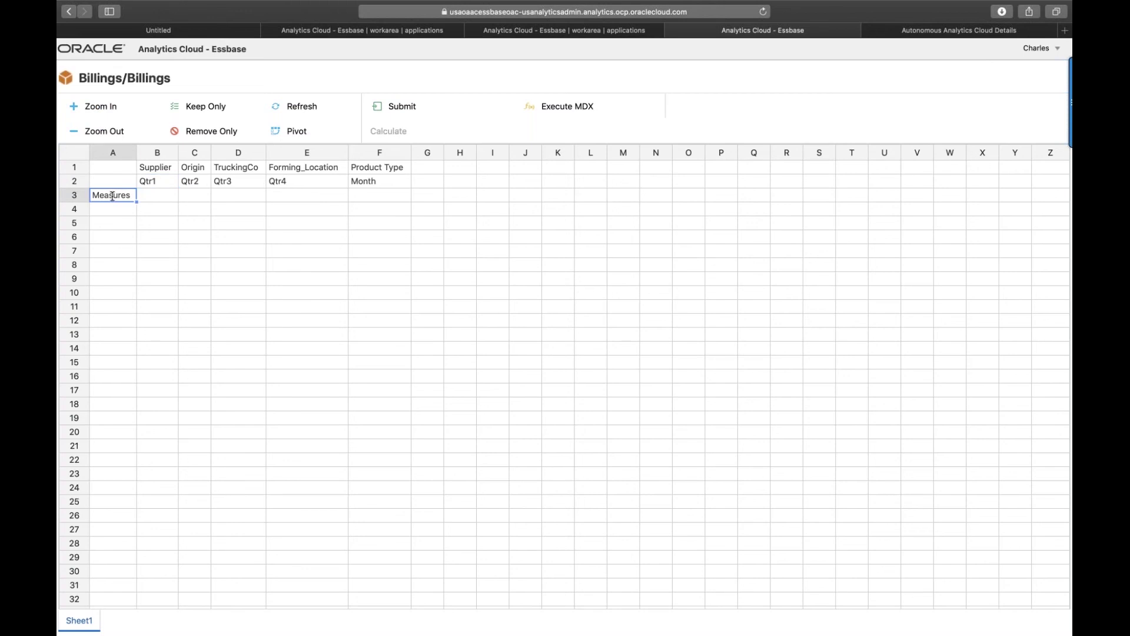
pyautogui.click(94, 107)
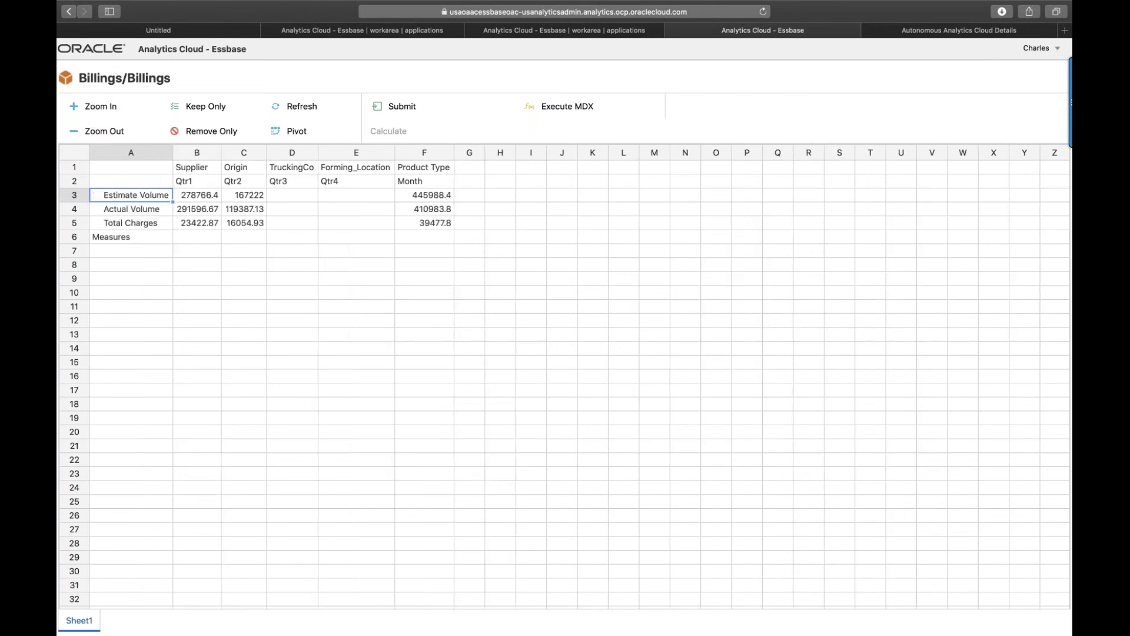
# Pivot the Supplier dimension into the rows and zoom in on it to list the individual suppliers.
pyautogui.click(211, 166)
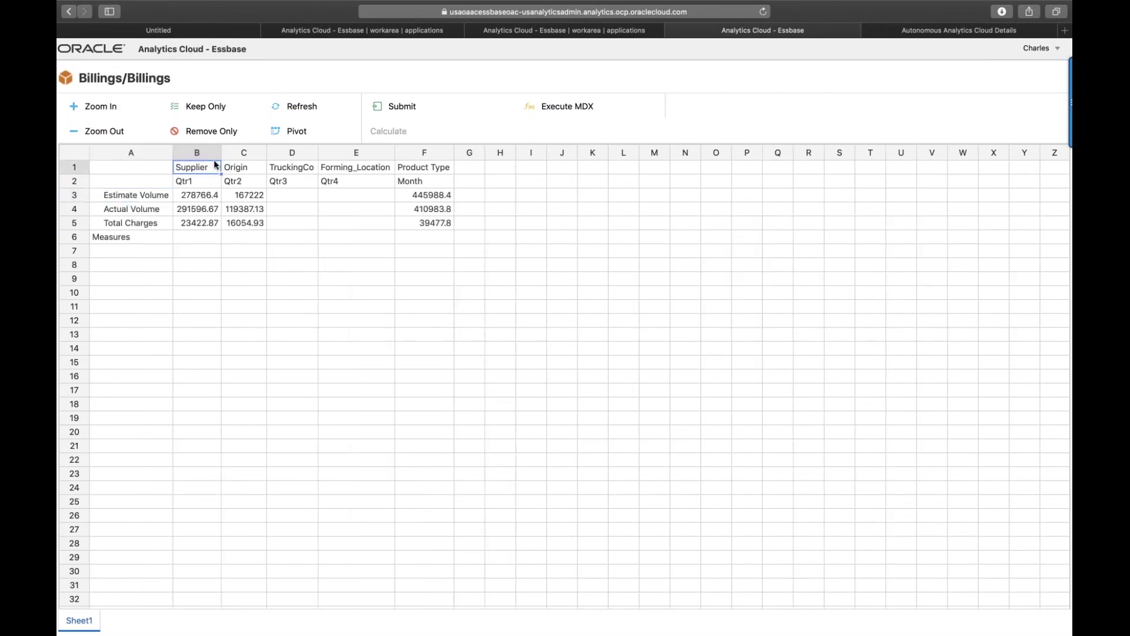
pyautogui.click(307, 132)
pyautogui.click(105, 233)
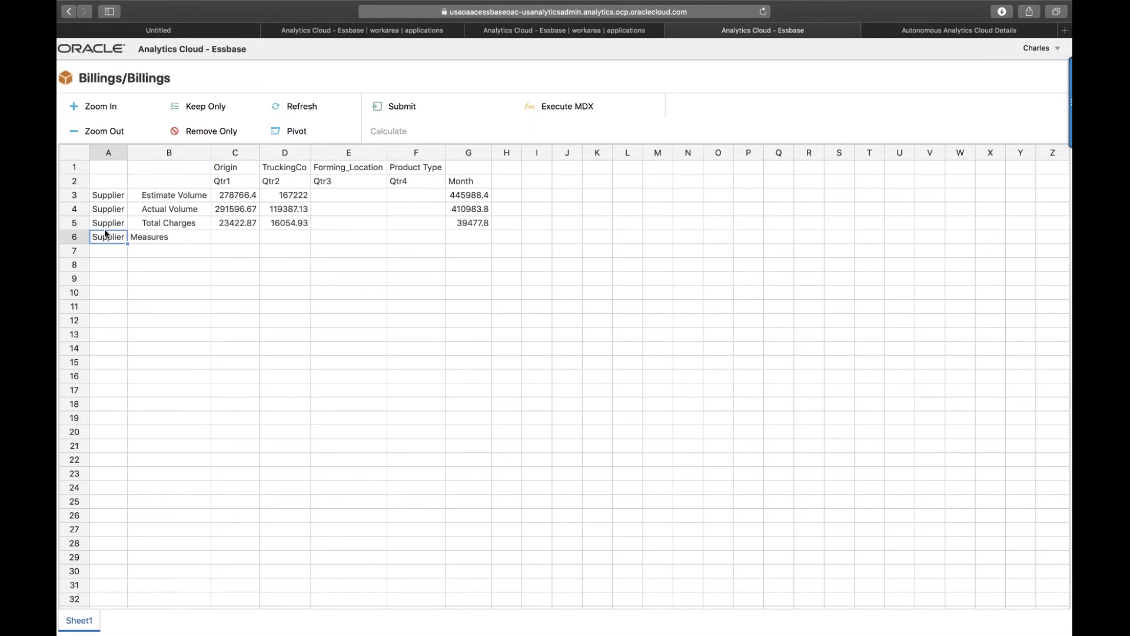
pyautogui.click(96, 106)
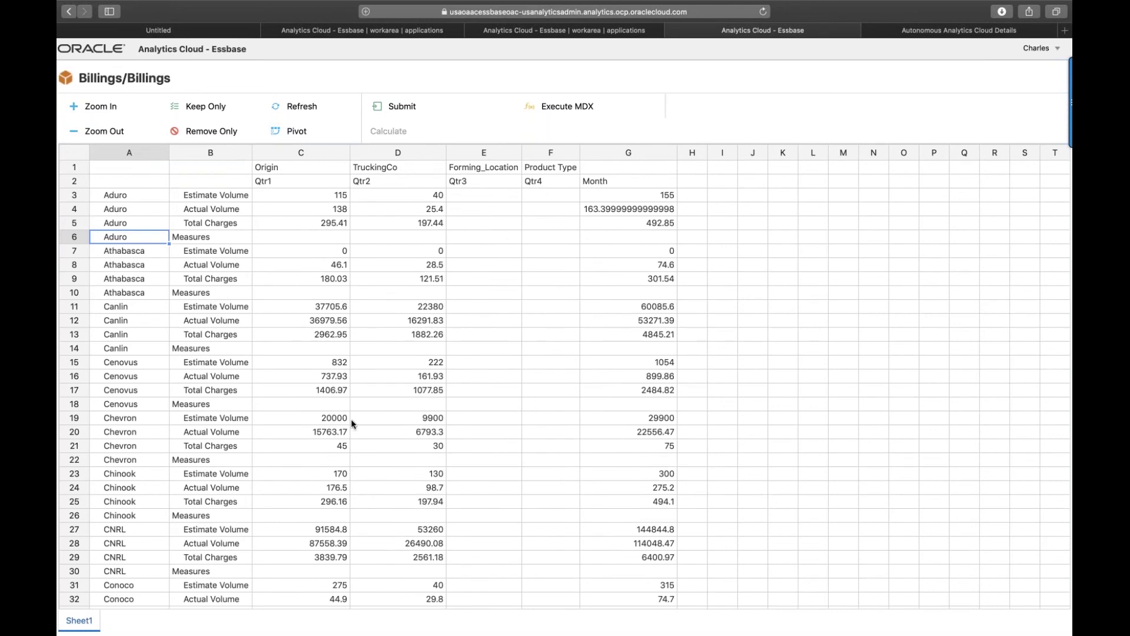
# Keep only the Athabasca supplier rows in the grid.
pyautogui.click(245, 251)
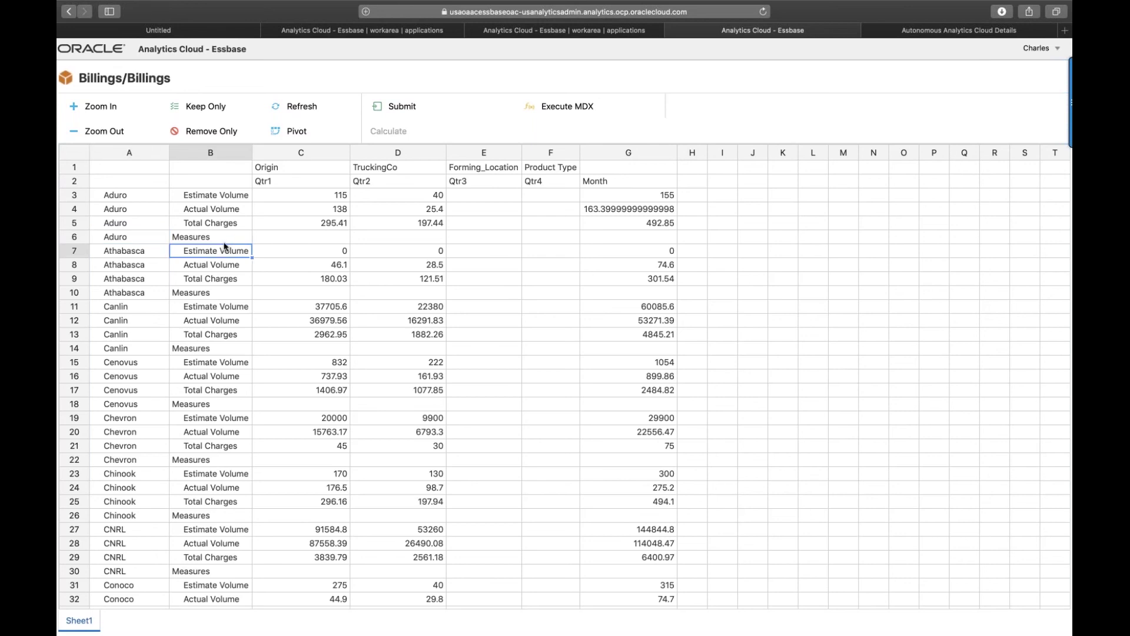
pyautogui.moveTo(227, 248); pyautogui.dragTo(224, 377)
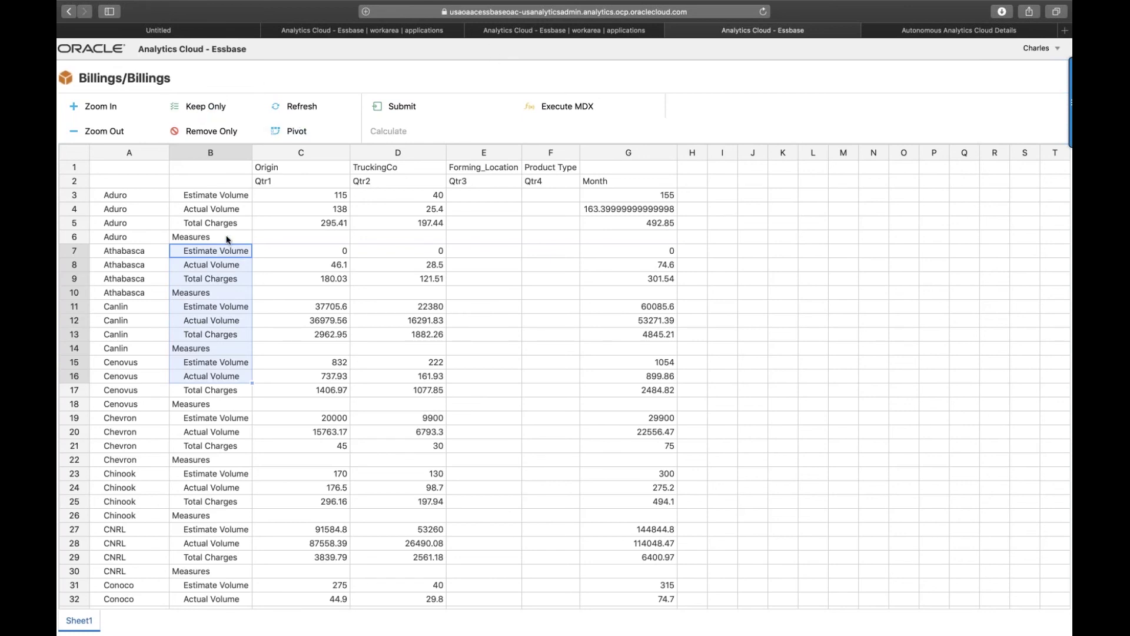
pyautogui.moveTo(125, 251); pyautogui.dragTo(125, 278)
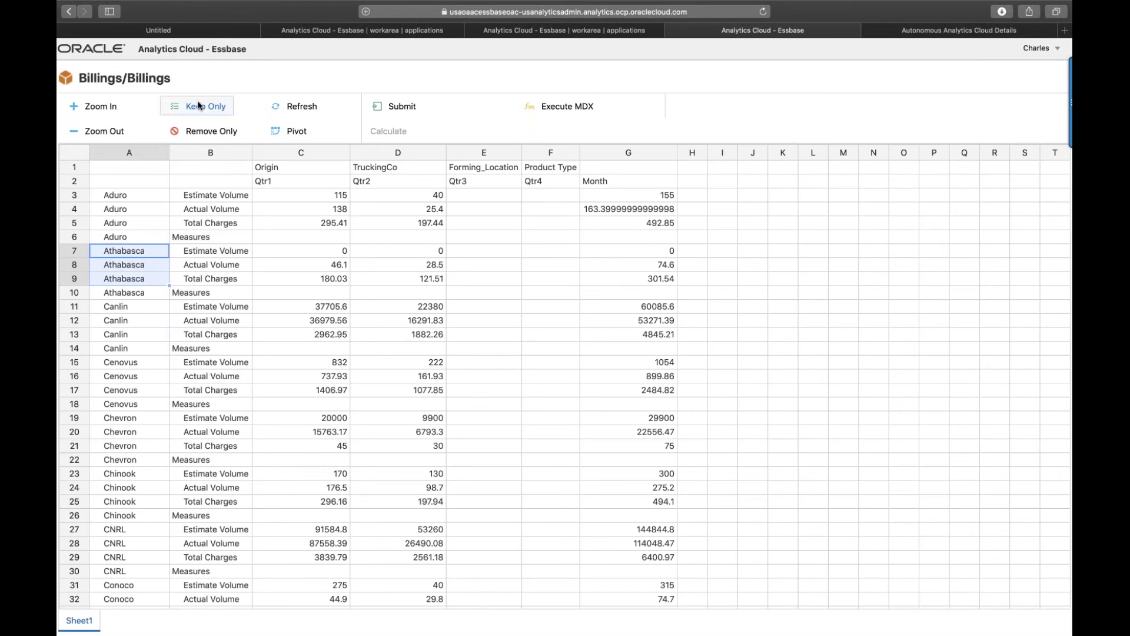
pyautogui.click(199, 106)
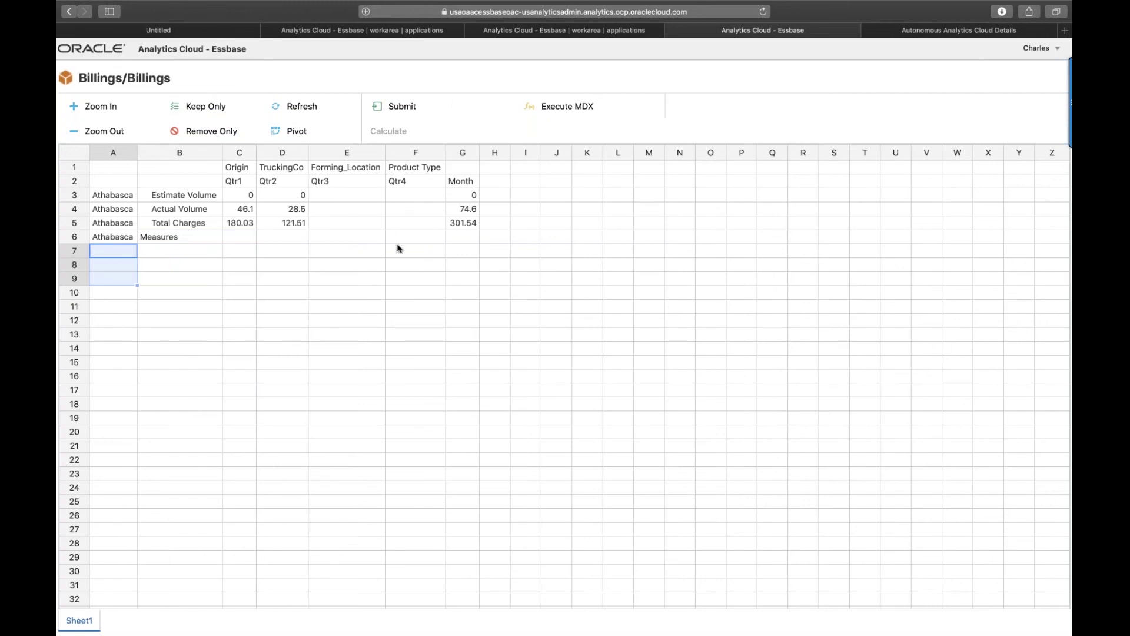
# View the free-form MDX query dialog and cancel it without executing a statement.
pyautogui.click(547, 109)
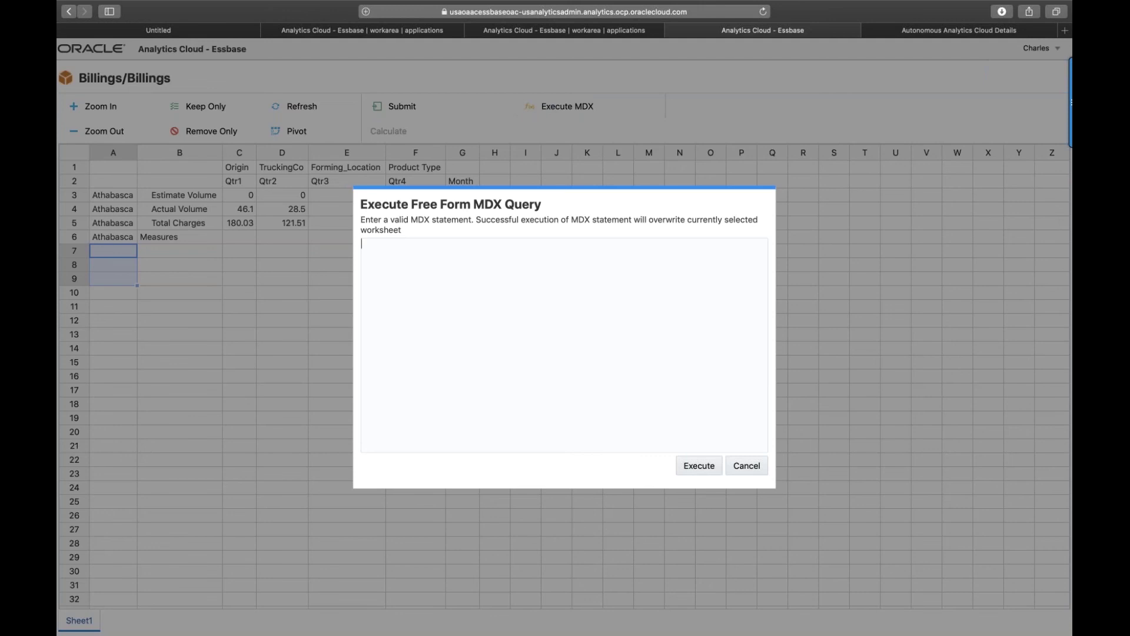
pyautogui.click(746, 465)
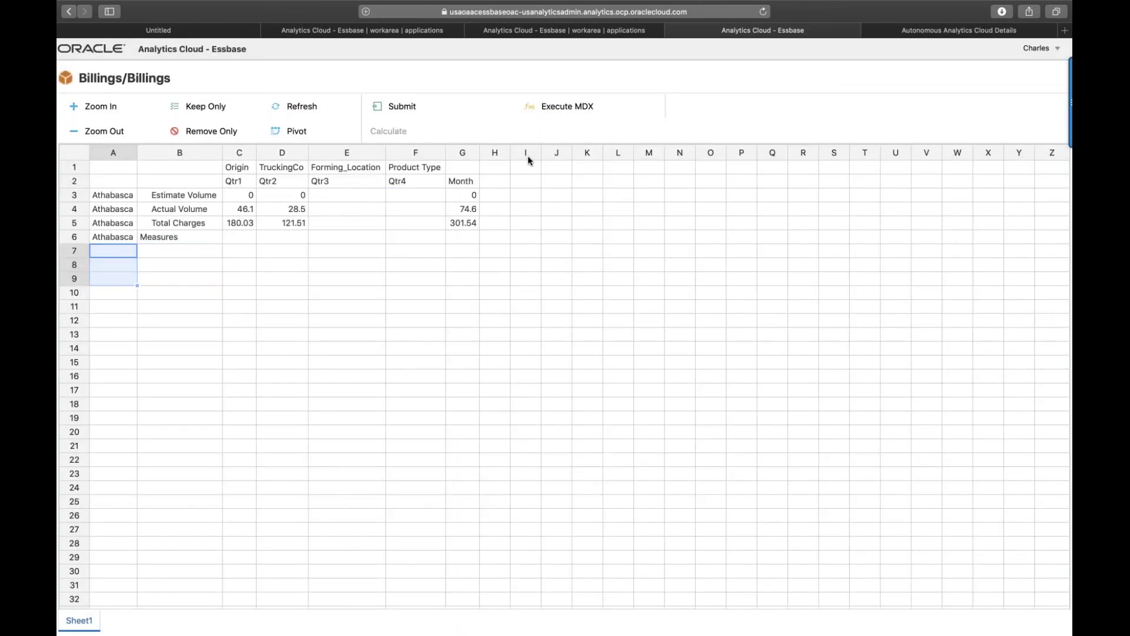
pyautogui.moveTo(468, 209); pyautogui.dragTo(470, 224)
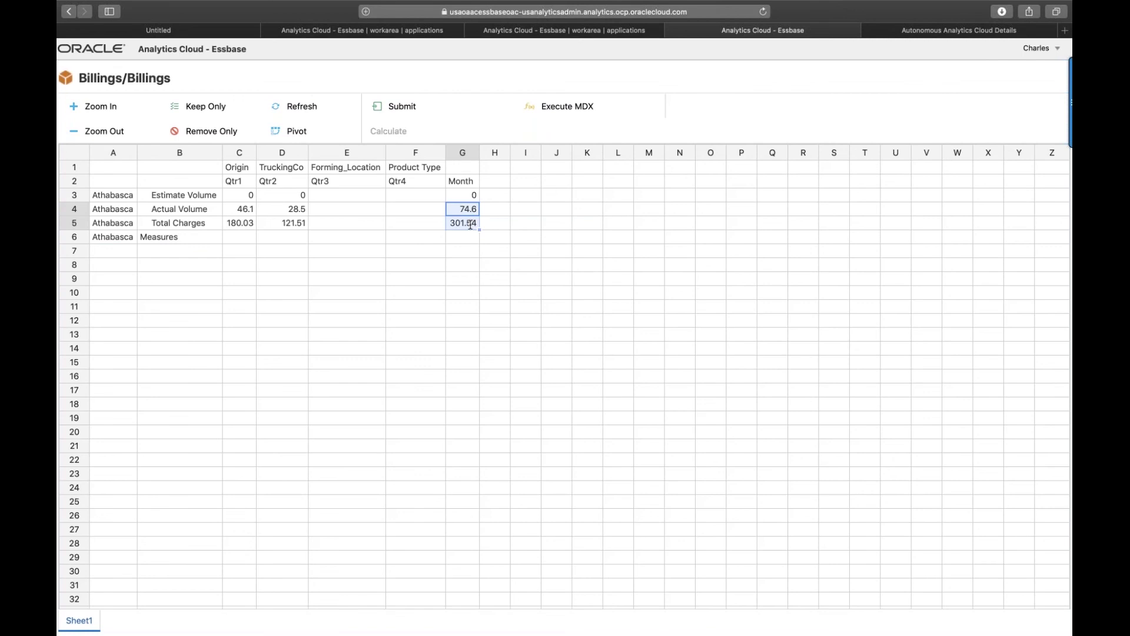
# Return to the Essbase applications list and inspect the general details of the Billings cube.
pyautogui.click(563, 33)
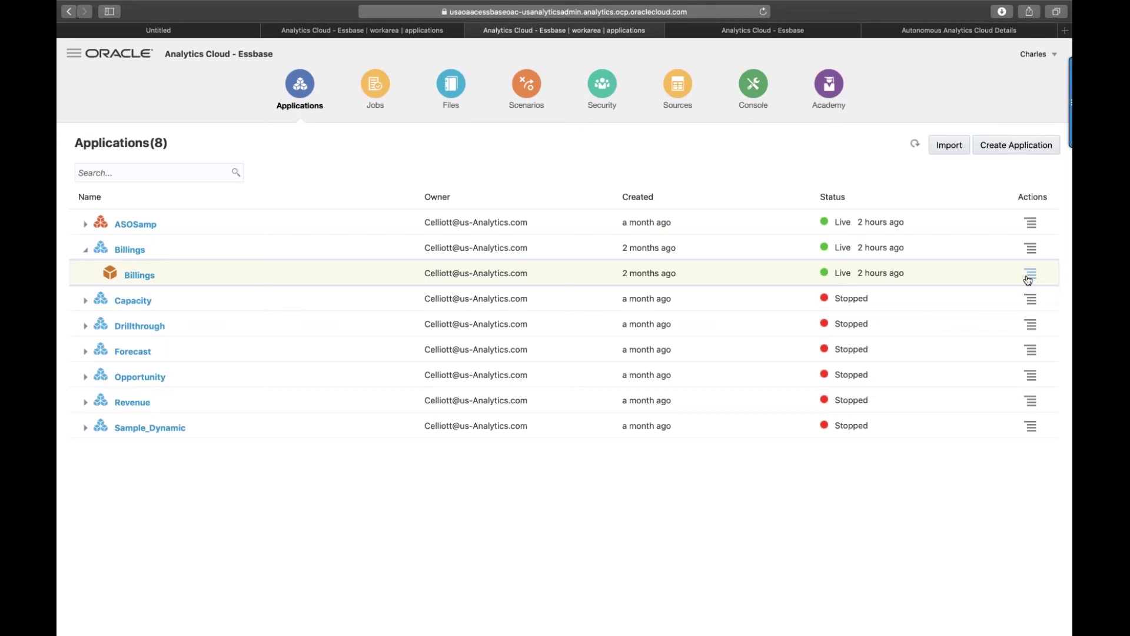
pyautogui.click(1025, 279)
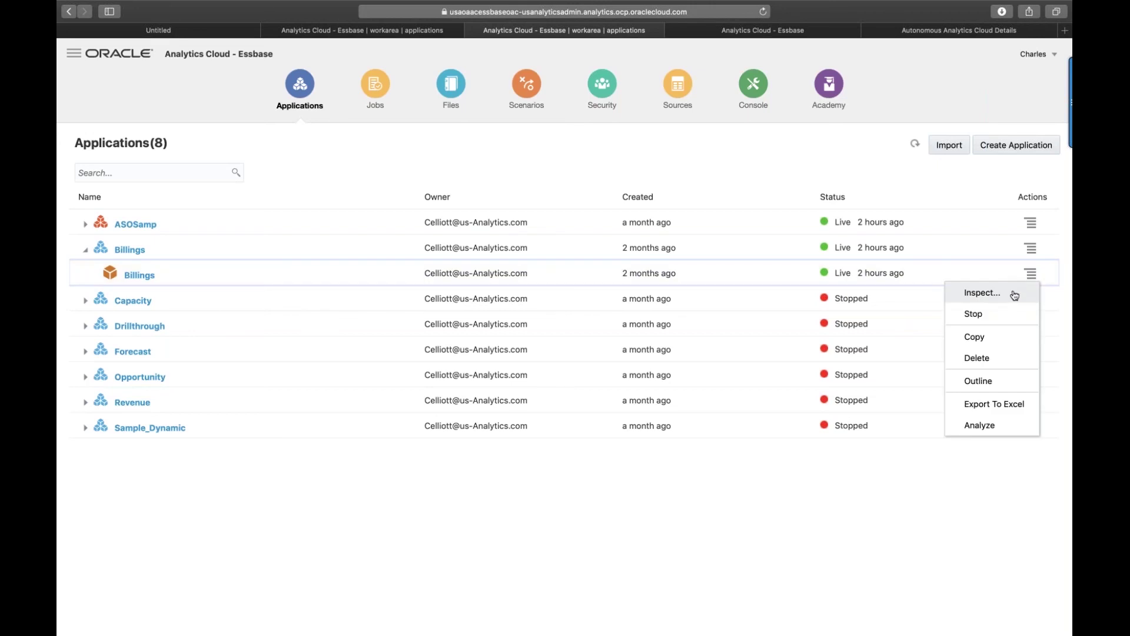
pyautogui.click(1015, 296)
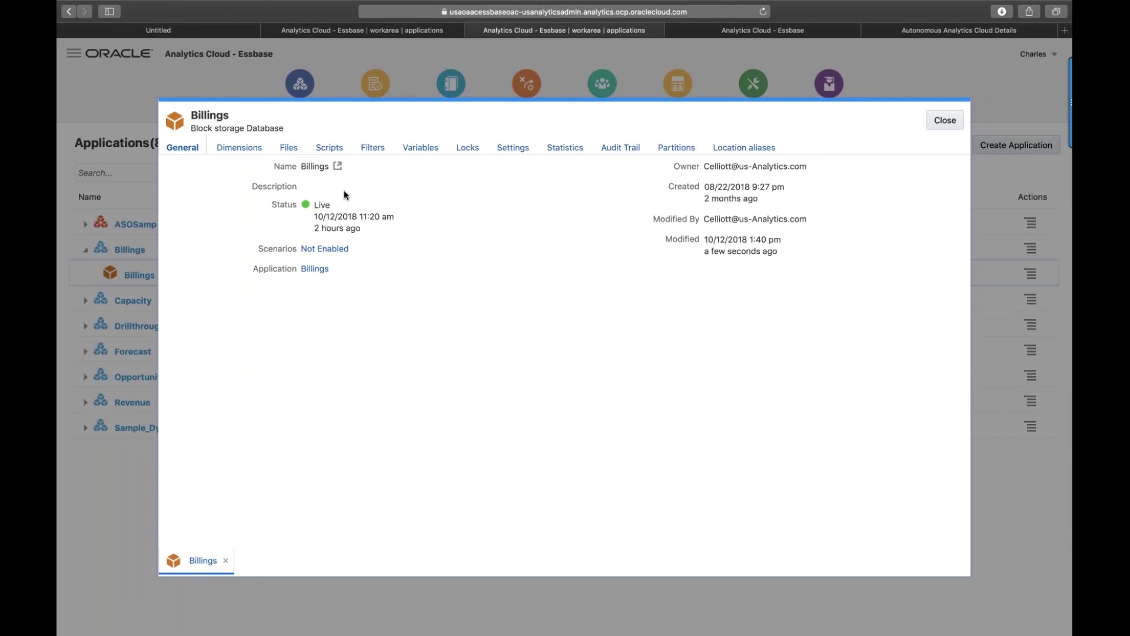
# Review the generations of the Measures, Month and Supplier dimensions in the Billings cube, ending on the Month hierarchy's Month_Gen generation.
pyautogui.click(239, 149)
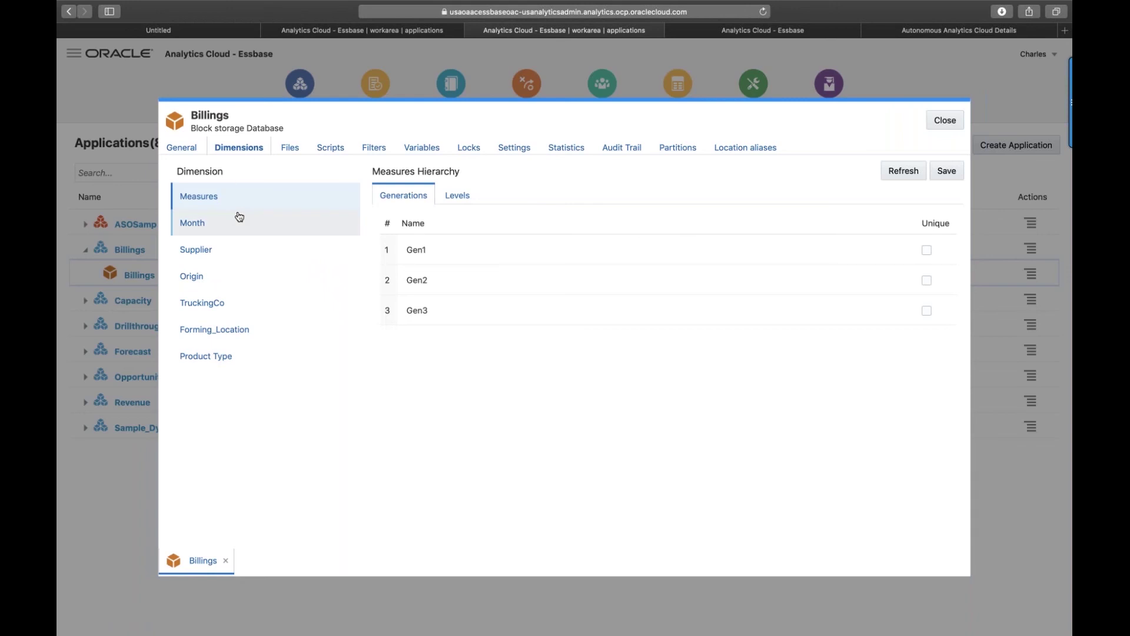
pyautogui.click(326, 233)
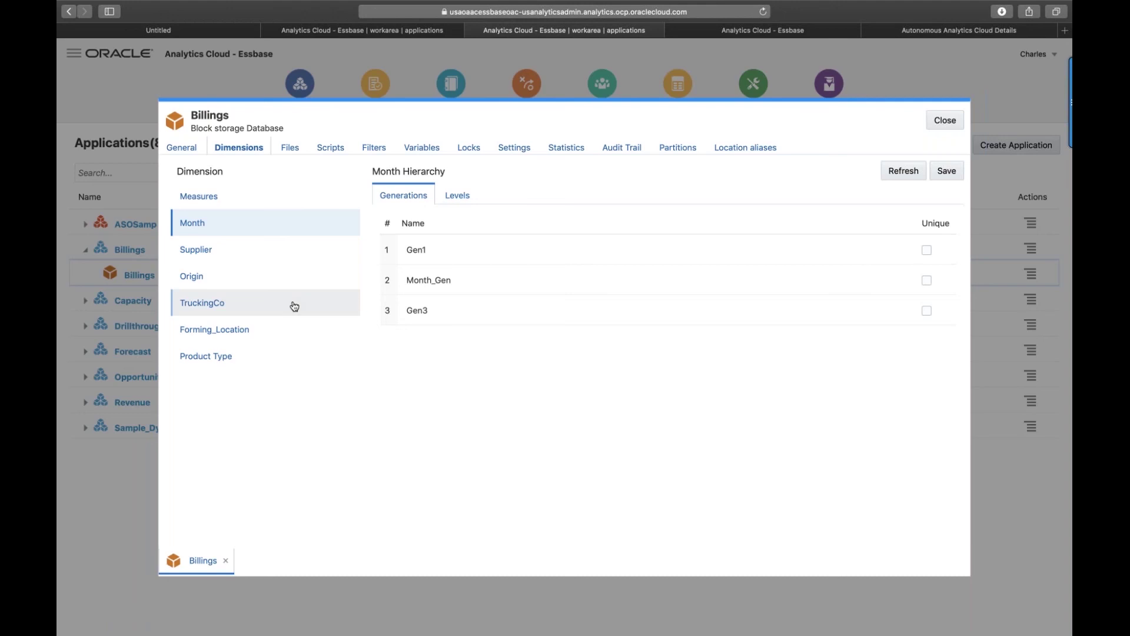
pyautogui.click(279, 254)
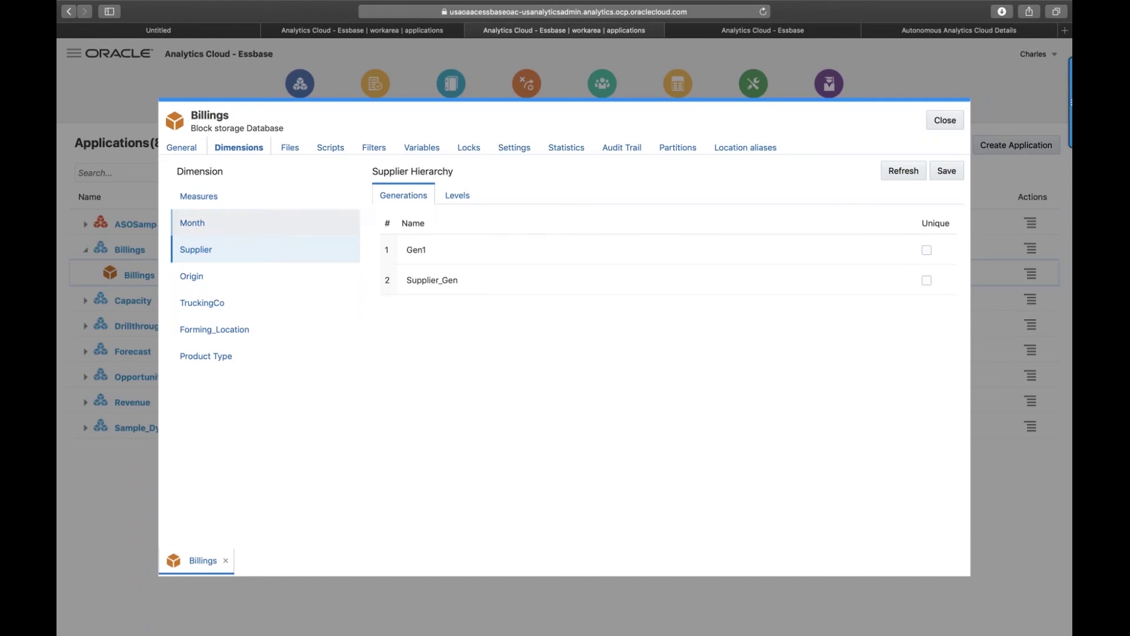
pyautogui.click(276, 223)
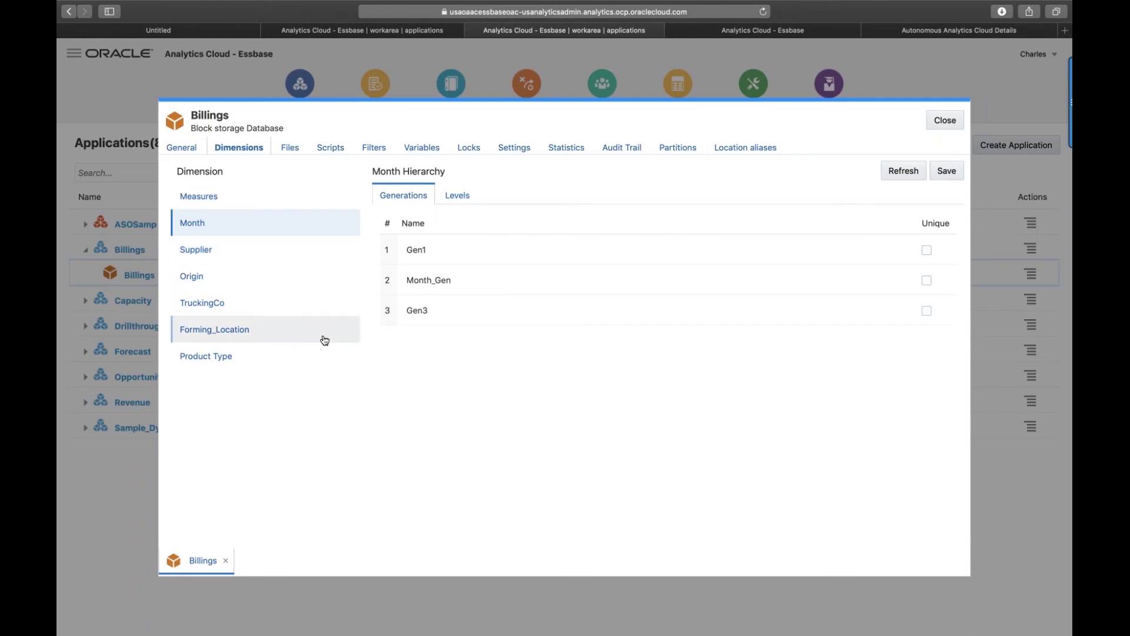
pyautogui.click(448, 280)
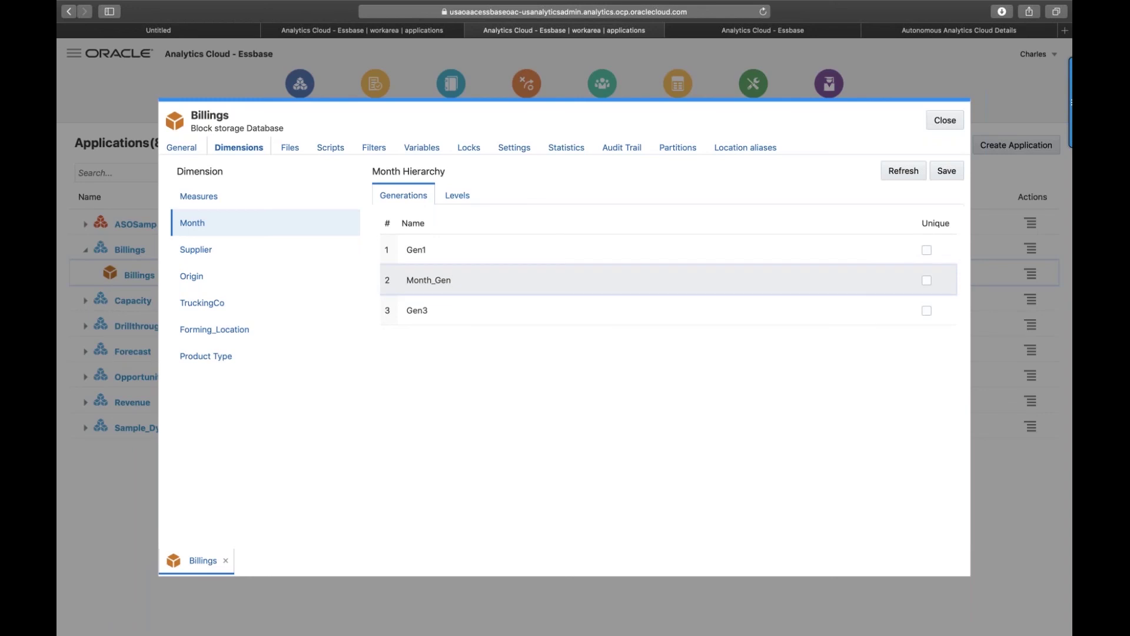
# Review the Billings cube's files, calculation scripts and filters, and close the cube inspection.
pyautogui.click(289, 150)
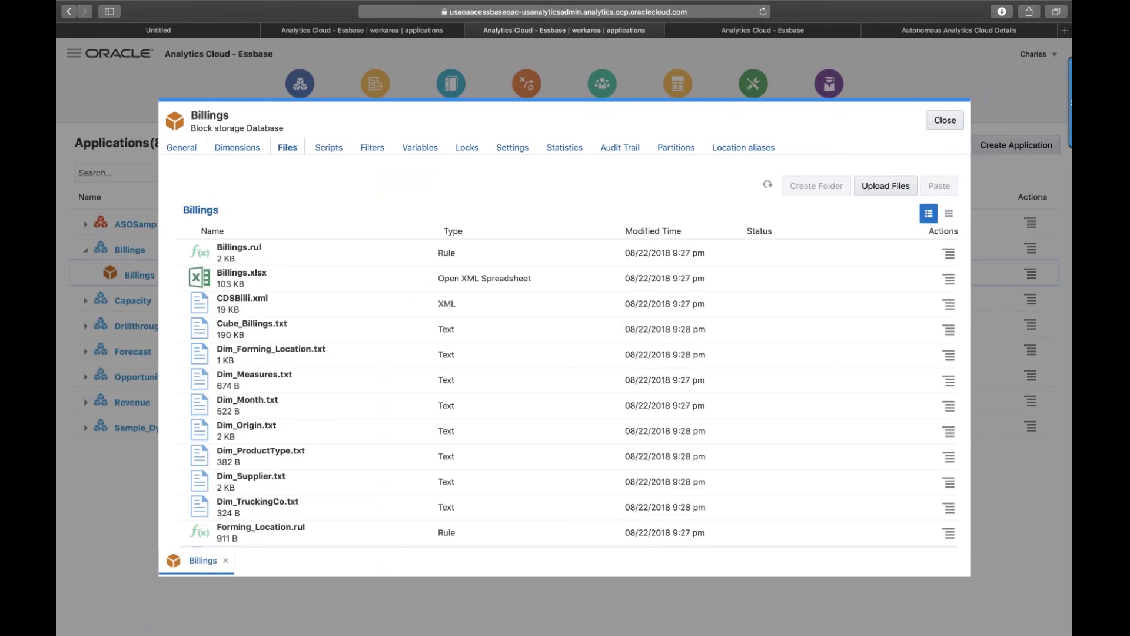
pyautogui.scroll(-5, 391, 382)
pyautogui.scroll(5, 391, 382)
pyautogui.click(329, 148)
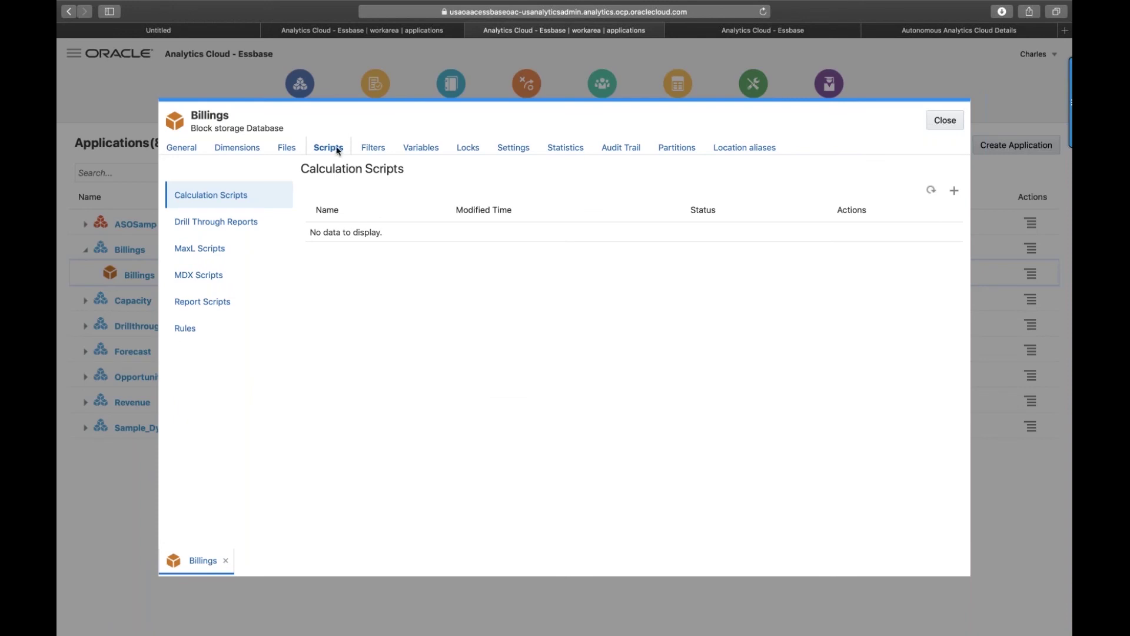
pyautogui.click(372, 147)
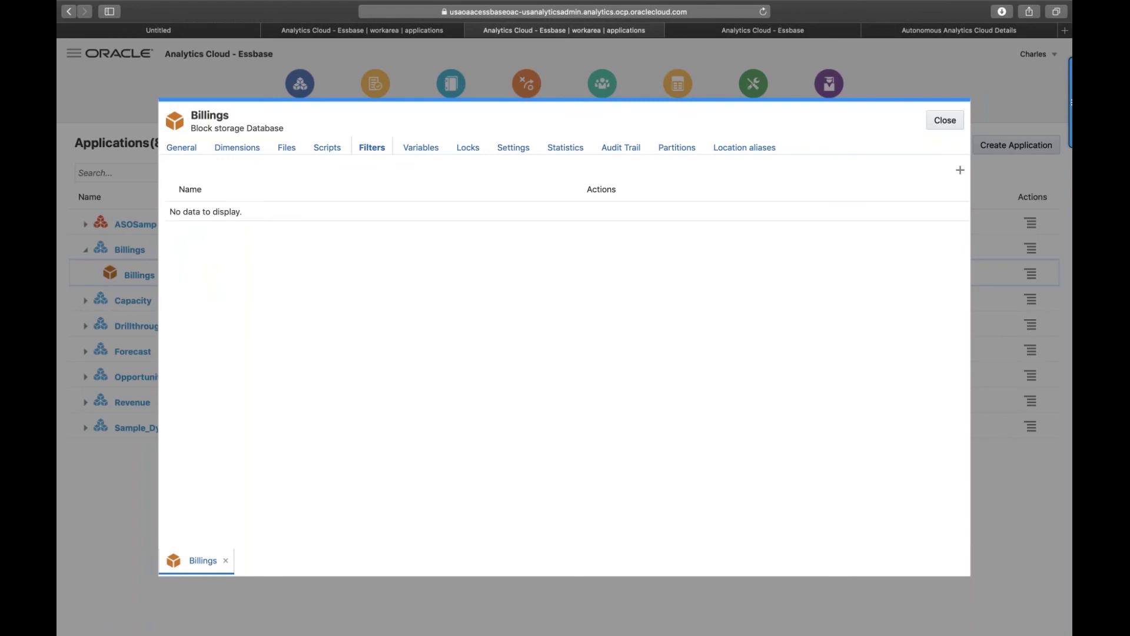
pyautogui.click(939, 123)
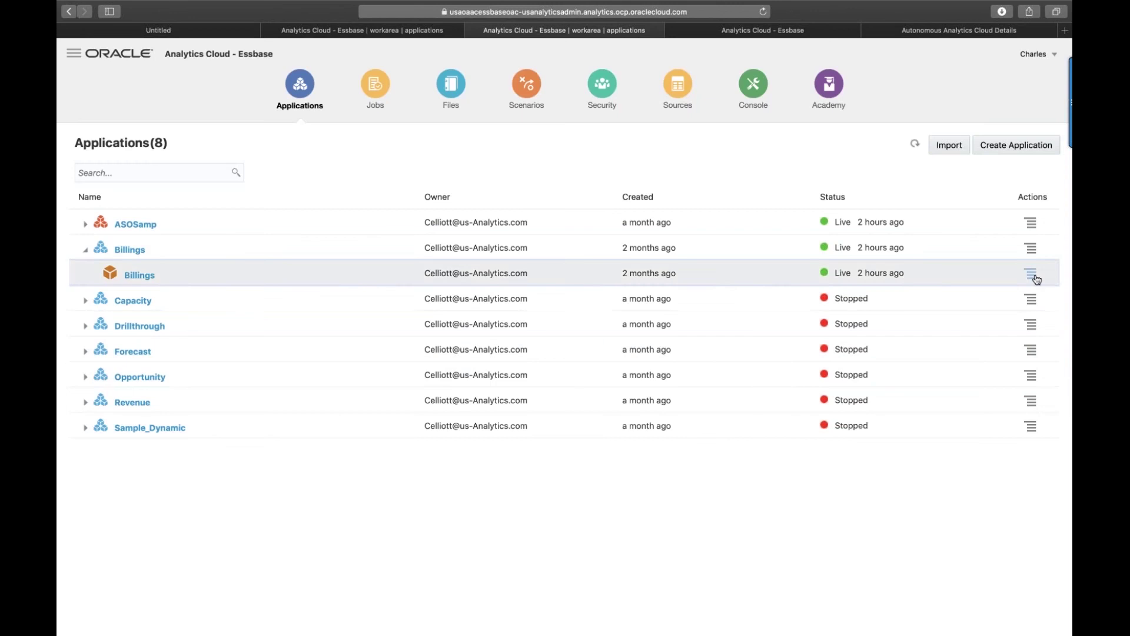
# Open the outline of the Billings cube and expand the Supplier dimension to list its members.
pyautogui.click(1031, 274)
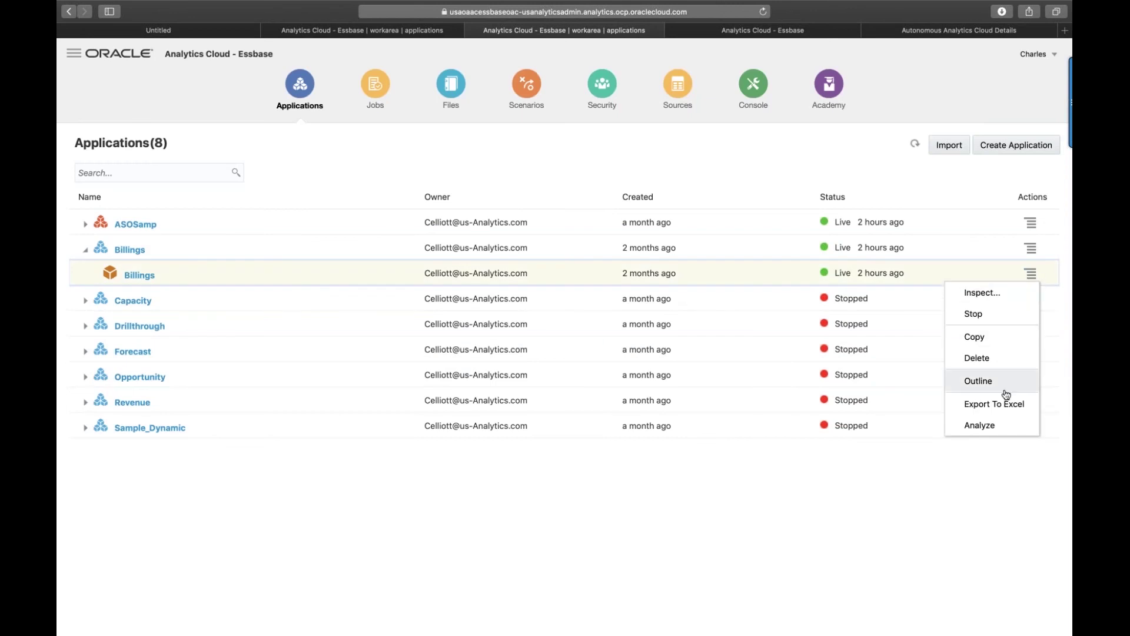
pyautogui.click(979, 382)
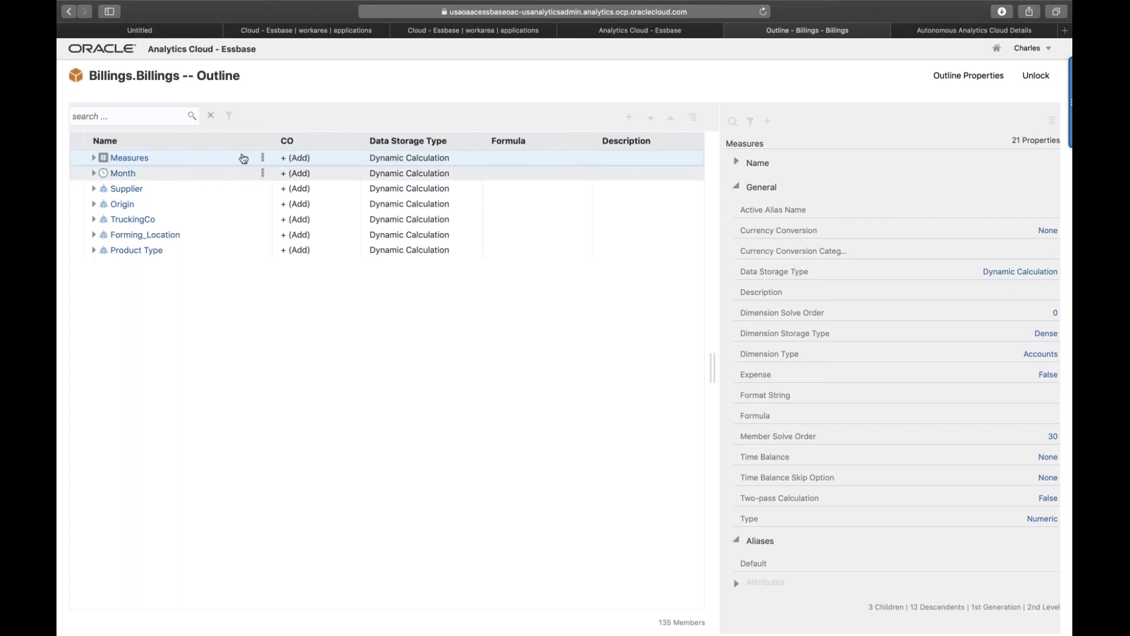
pyautogui.click(142, 115)
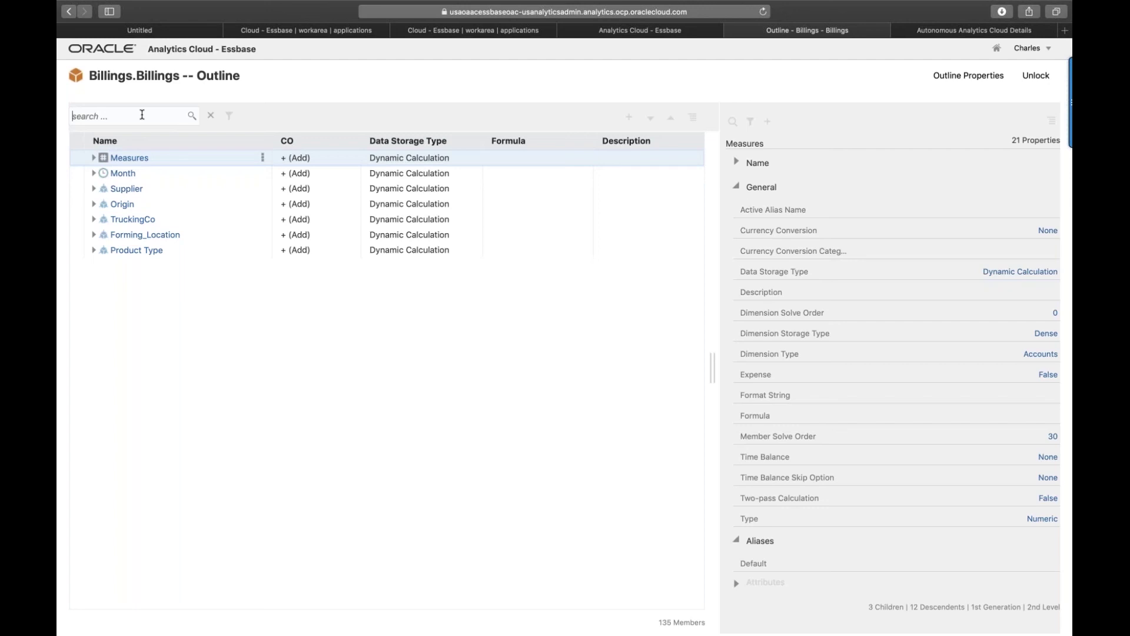
pyautogui.click(94, 188)
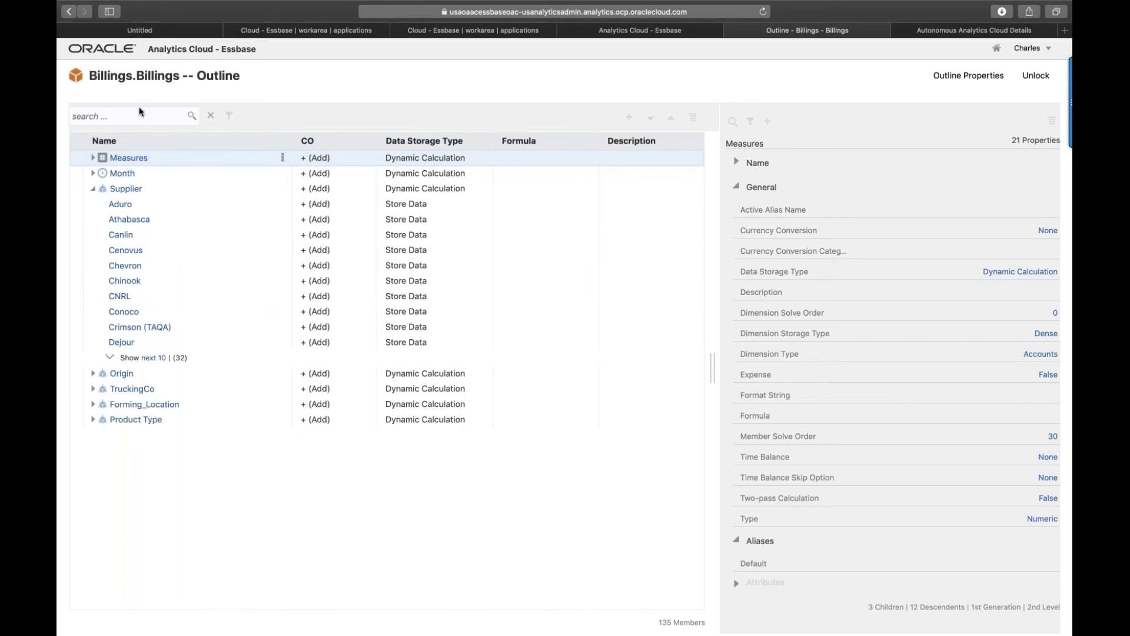
# Search the outline for Conoco, locate that member under Supplier to view its properties, and clear the search.
pyautogui.click(140, 112)
pyautogui.write('Conoco')
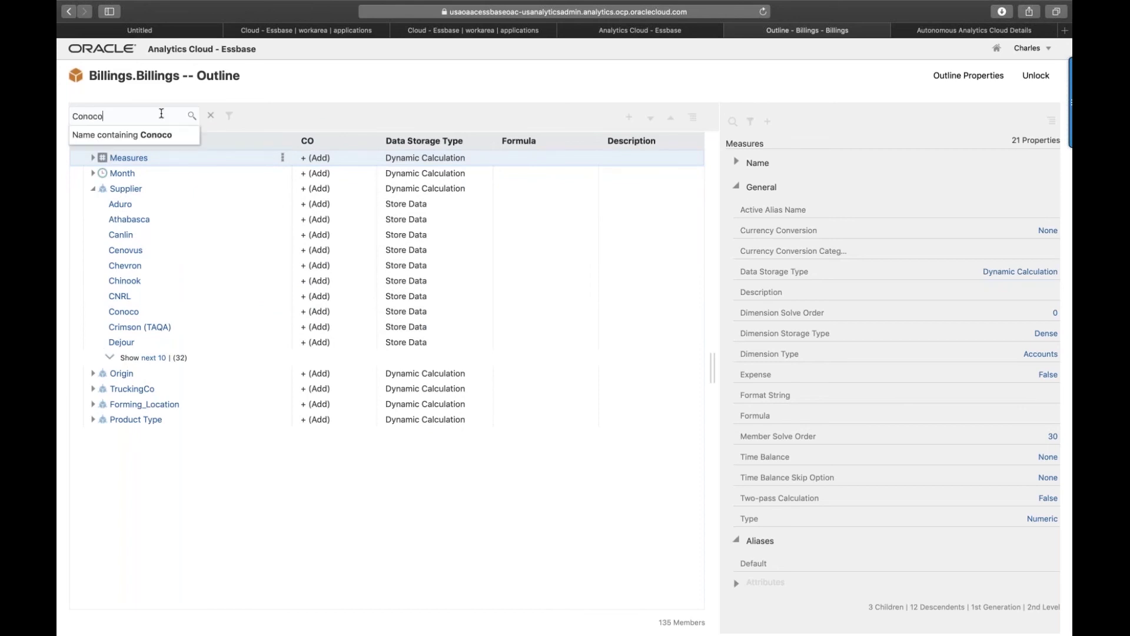
pyautogui.press('Return')
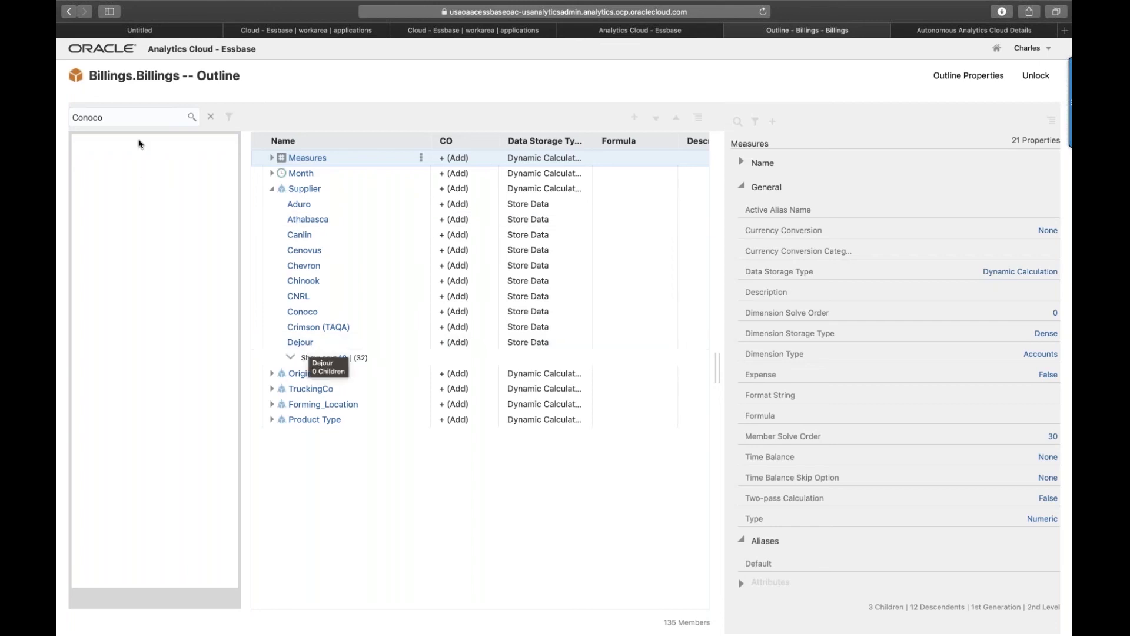
pyautogui.click(111, 141)
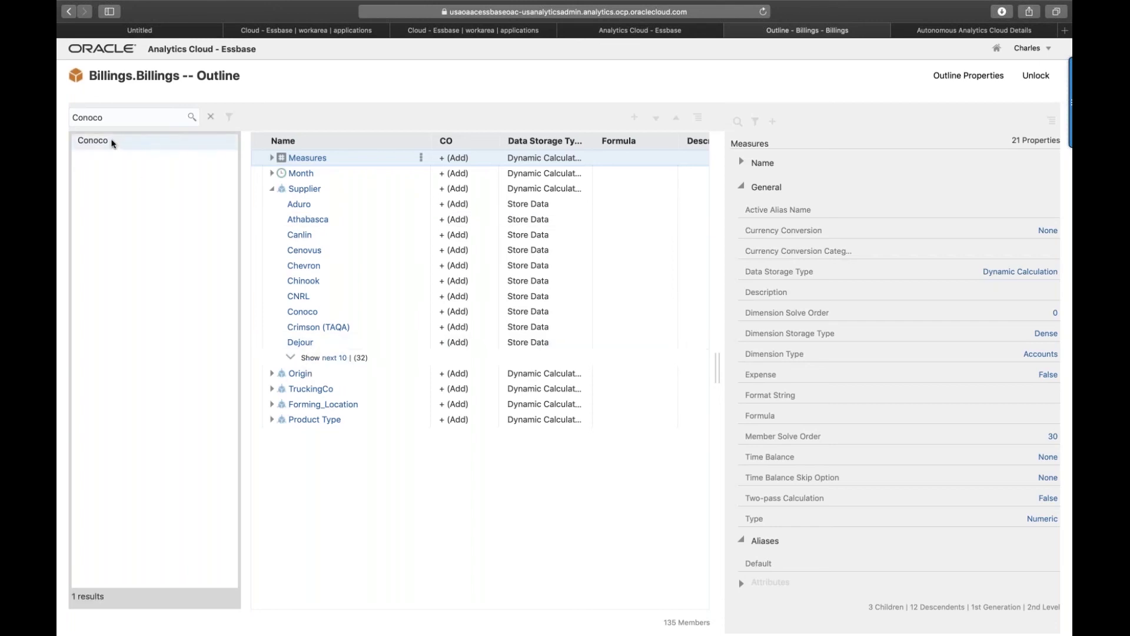
pyautogui.click(157, 141)
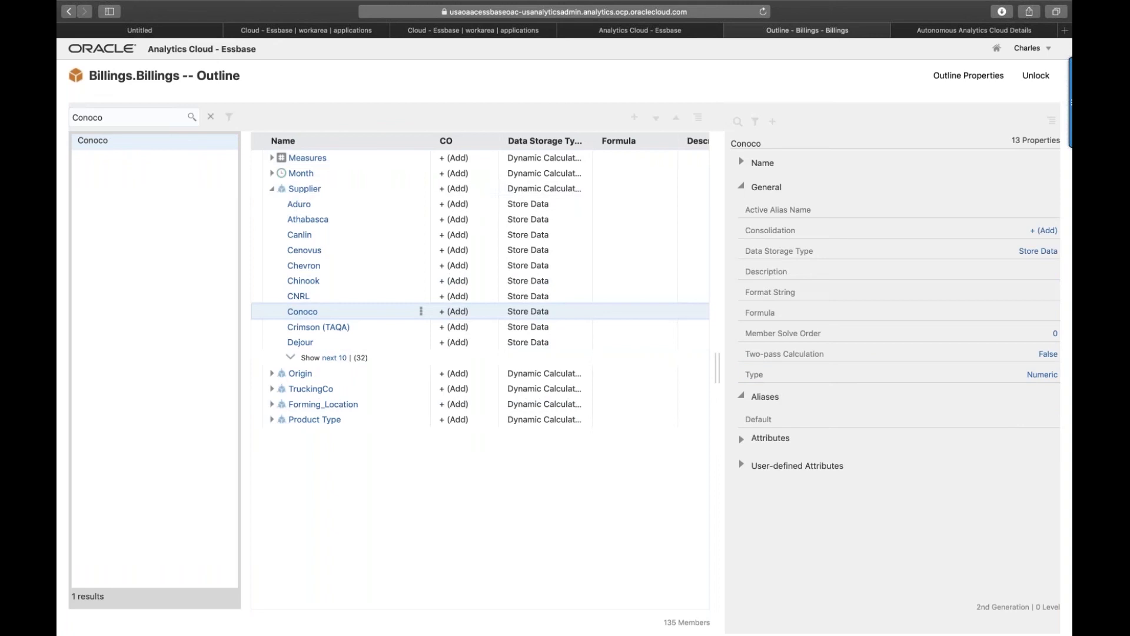
pyautogui.click(212, 118)
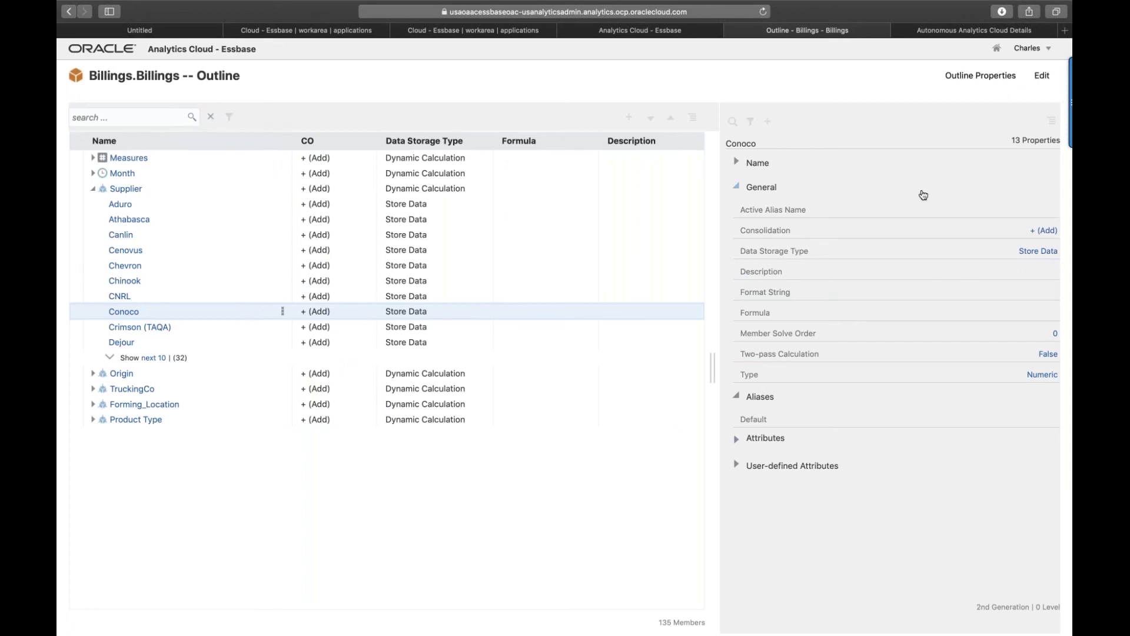
# Put the Billings outline into edit mode and view the actions available for the Canlin member.
pyautogui.click(1044, 76)
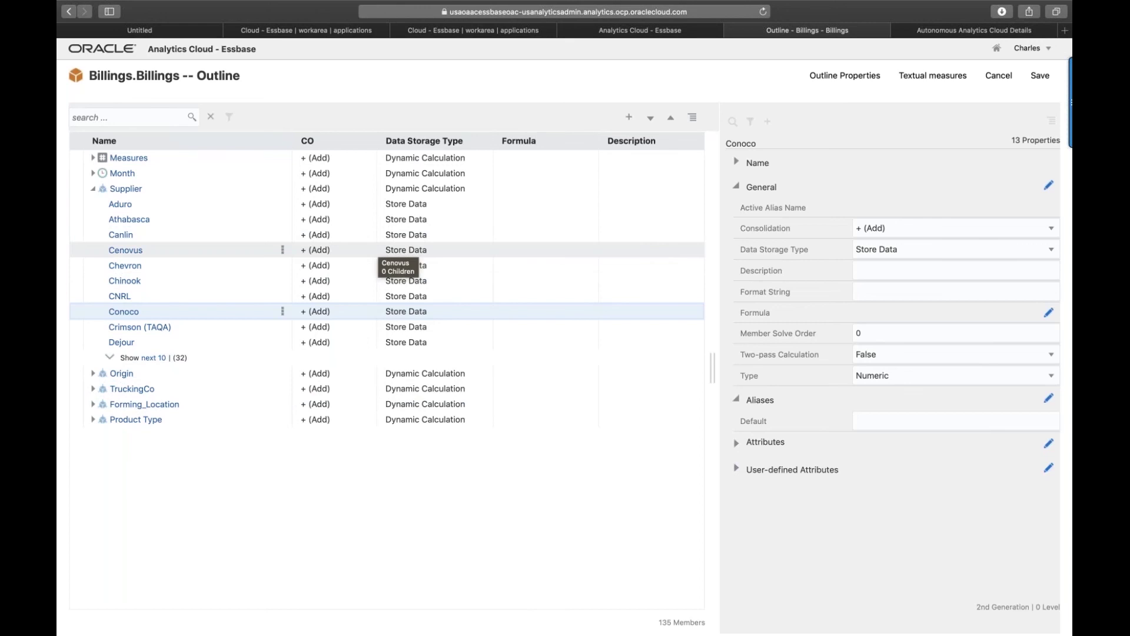
pyautogui.click(389, 234)
pyautogui.click(693, 117)
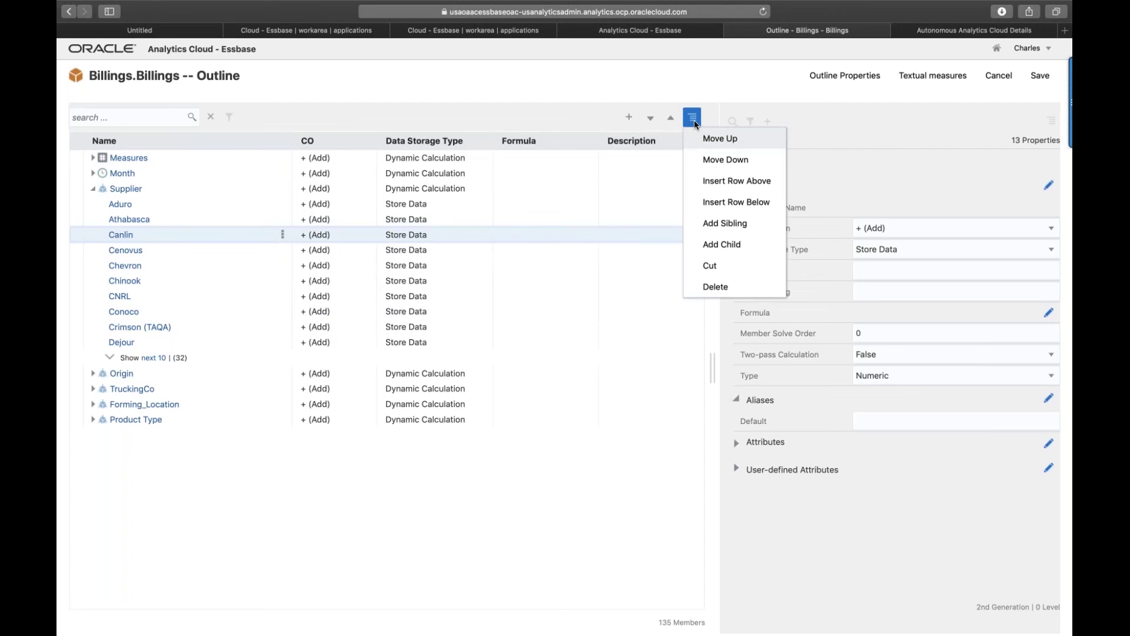
# Select the members Athabasca through Cenovus together, view their shared properties and available actions, and reselect only Canlin.
pyautogui.click(183, 219)
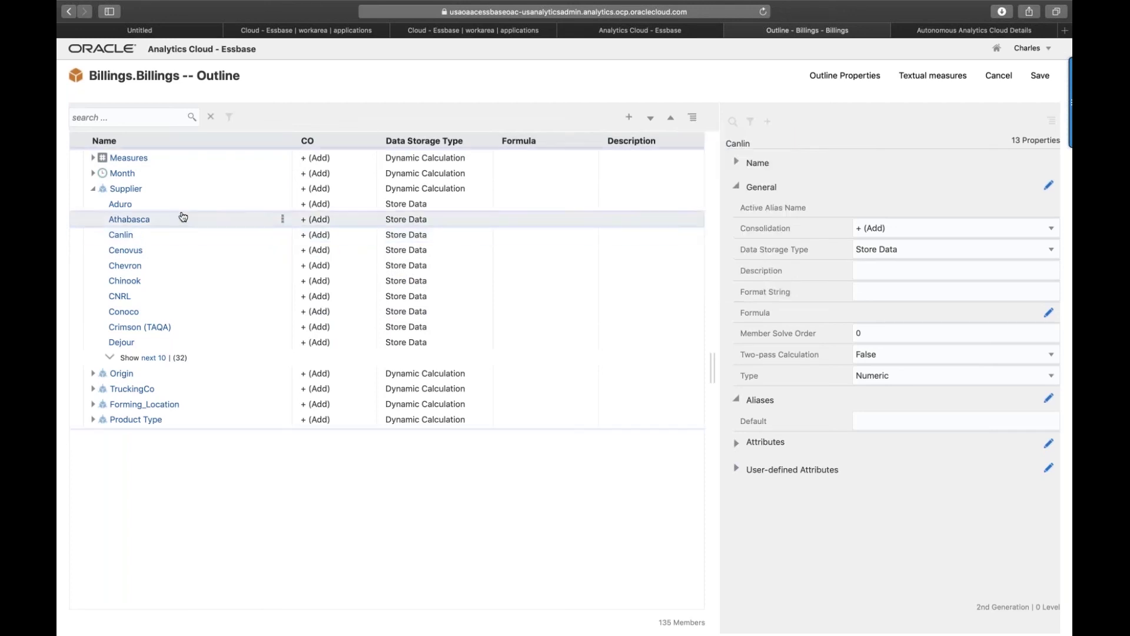
pyautogui.keyDown('shift'); pyautogui.click(183, 249); pyautogui.keyUp('shift')
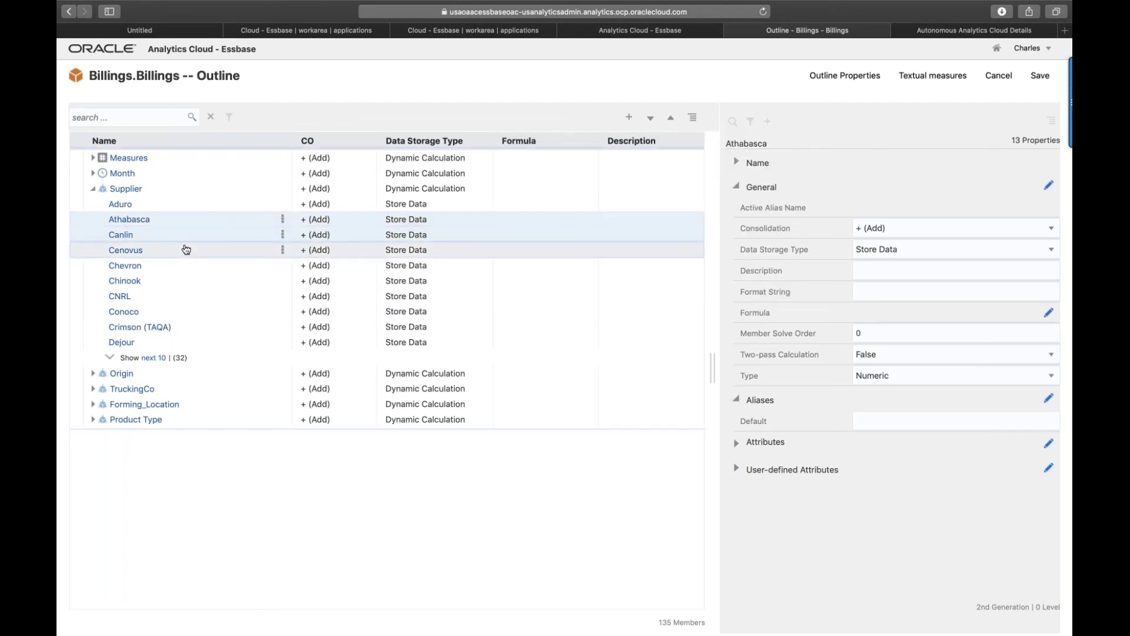
pyautogui.click(693, 117)
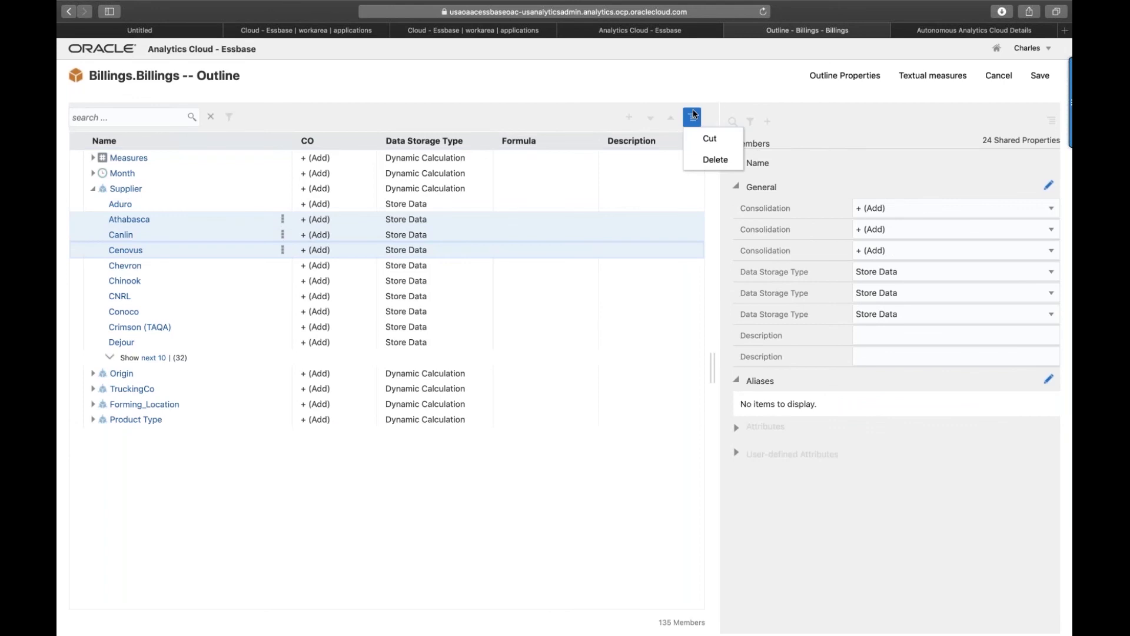
pyautogui.click(883, 575)
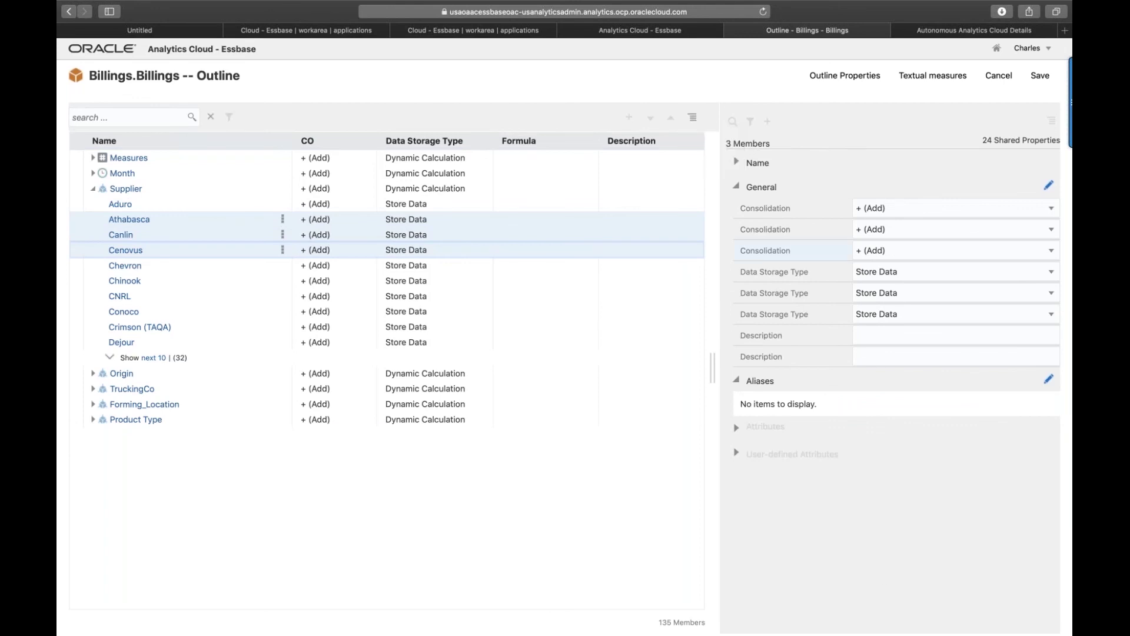
pyautogui.click(435, 235)
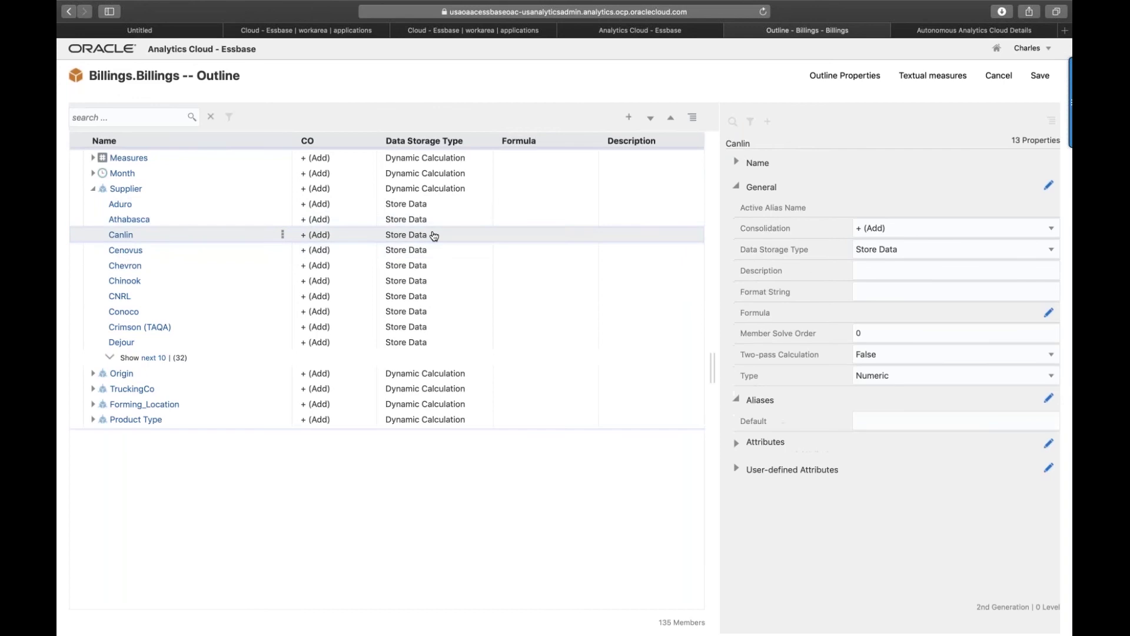
# Expand Measures and its Total Charges member in the outline to review the child members.
pyautogui.click(93, 158)
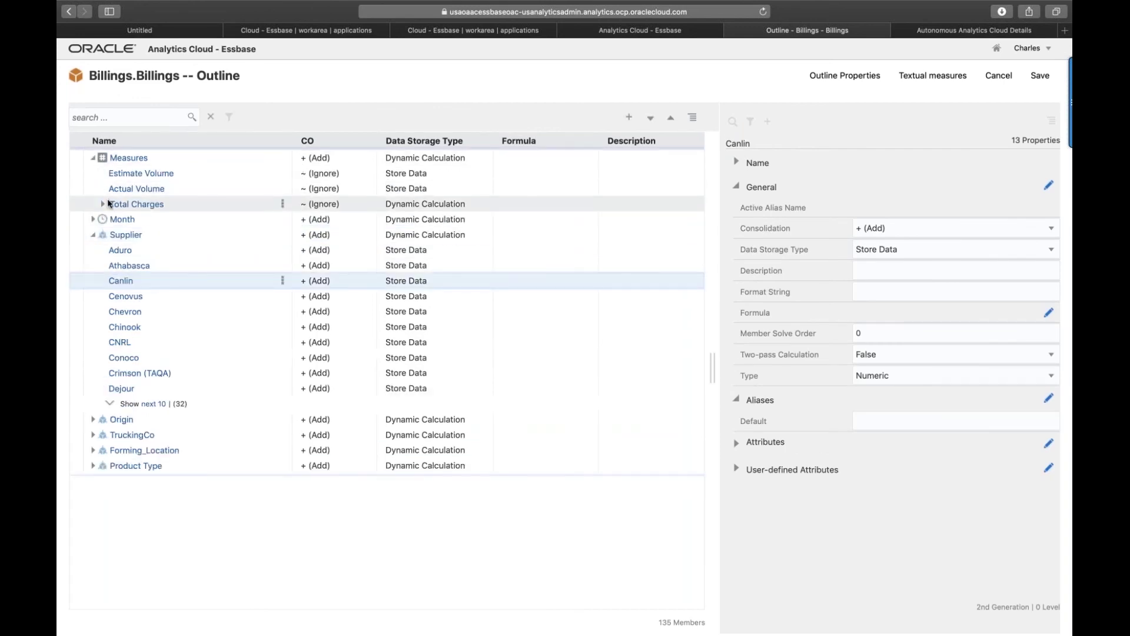
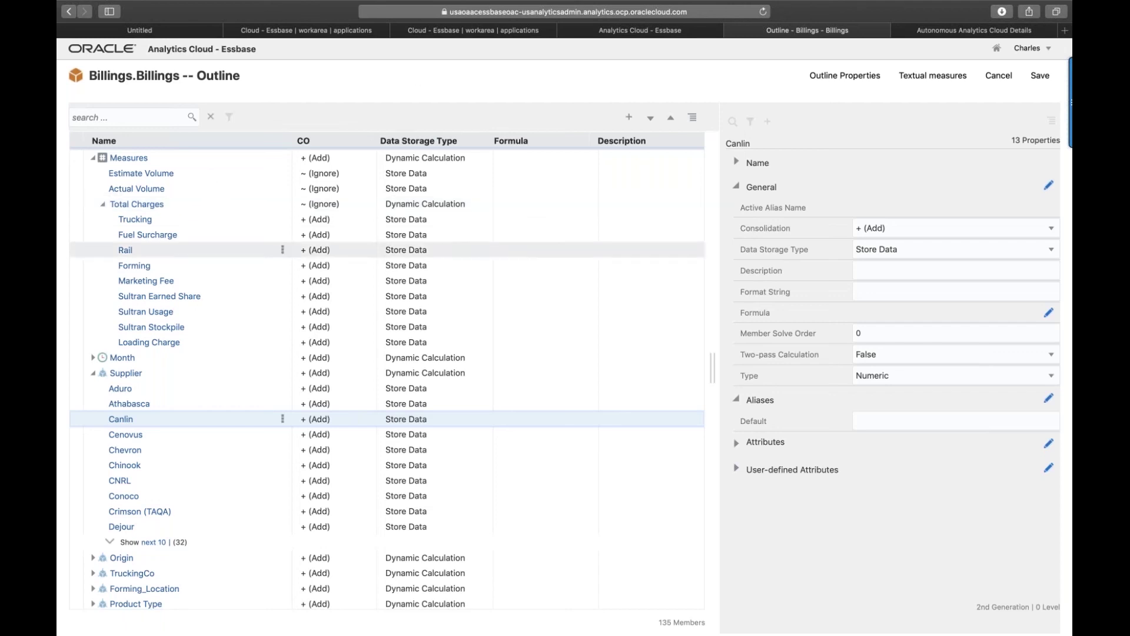
pyautogui.scroll(-1, 206, 370)
pyautogui.scroll(1, 206, 271)
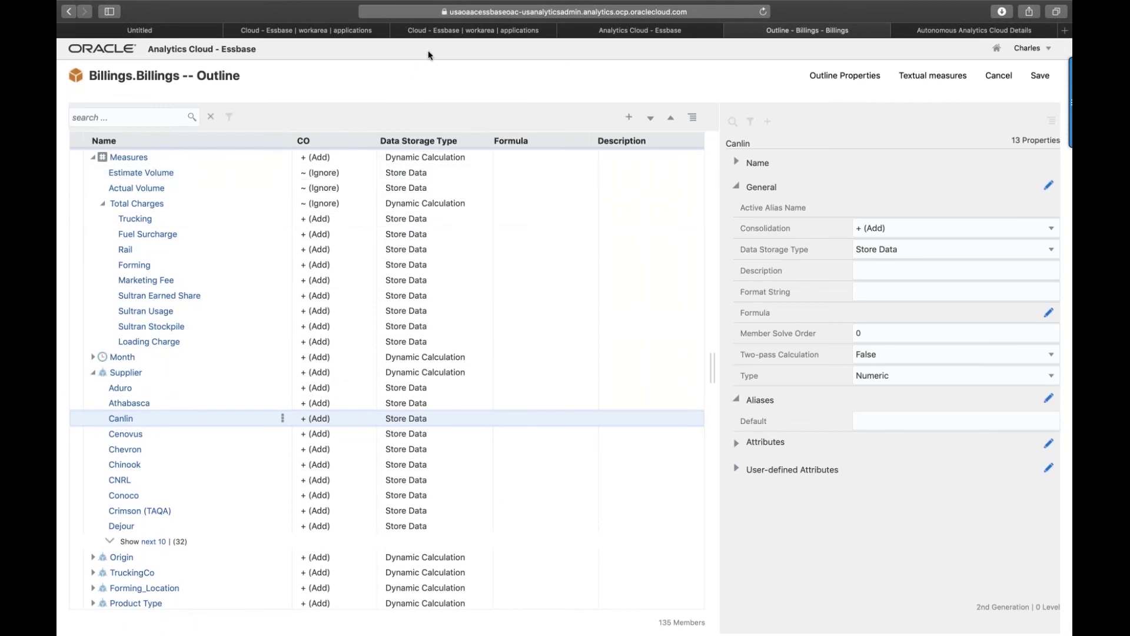
# Switch to the untitled Analytics Cloud project and return to the home page without saving the project.
pyautogui.click(443, 33)
pyautogui.click(342, 32)
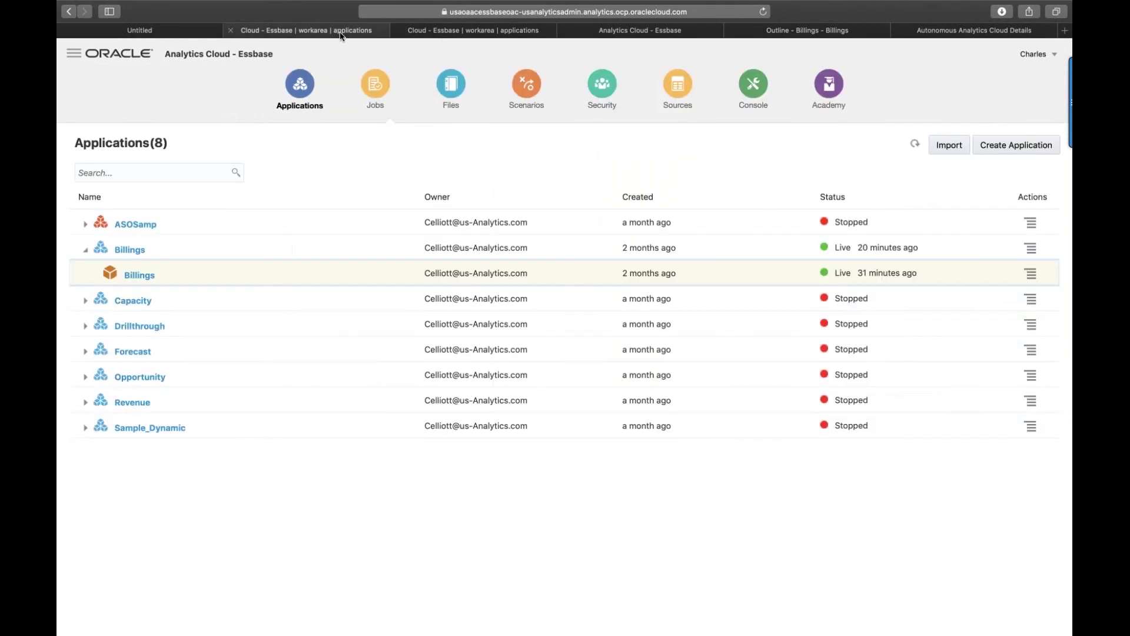
pyautogui.click(131, 32)
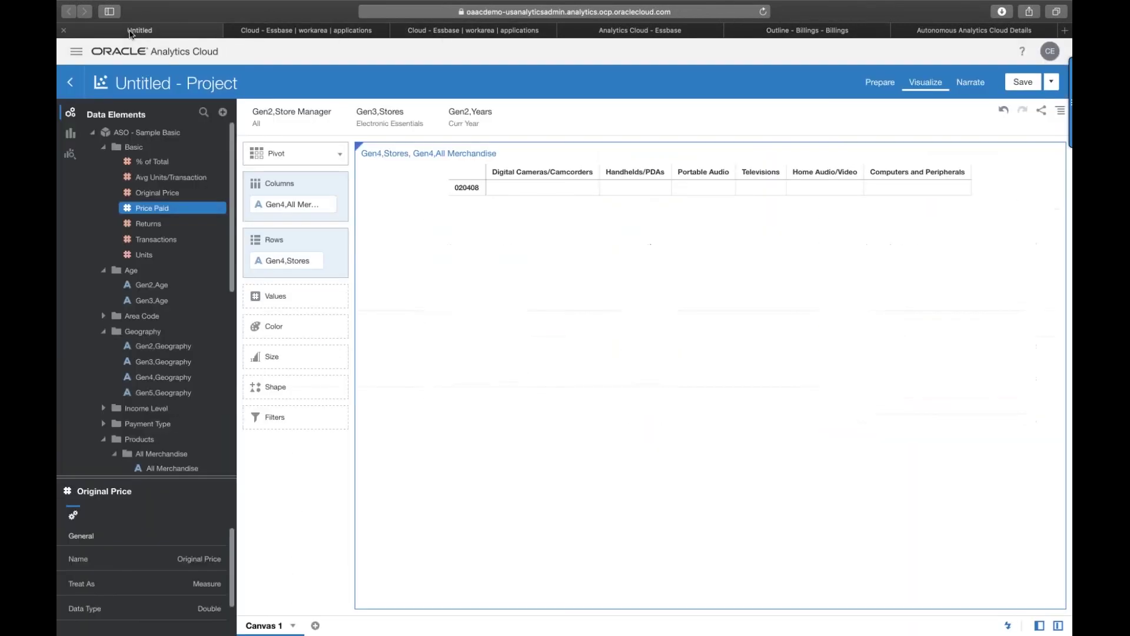
pyautogui.click(76, 51)
pyautogui.click(125, 91)
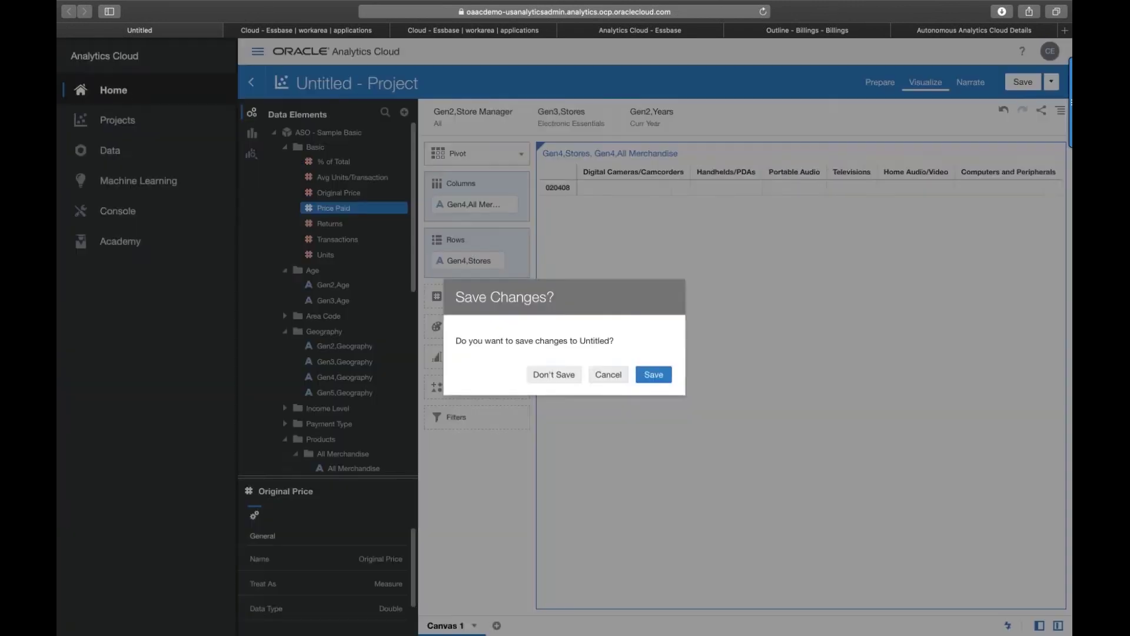
pyautogui.click(562, 380)
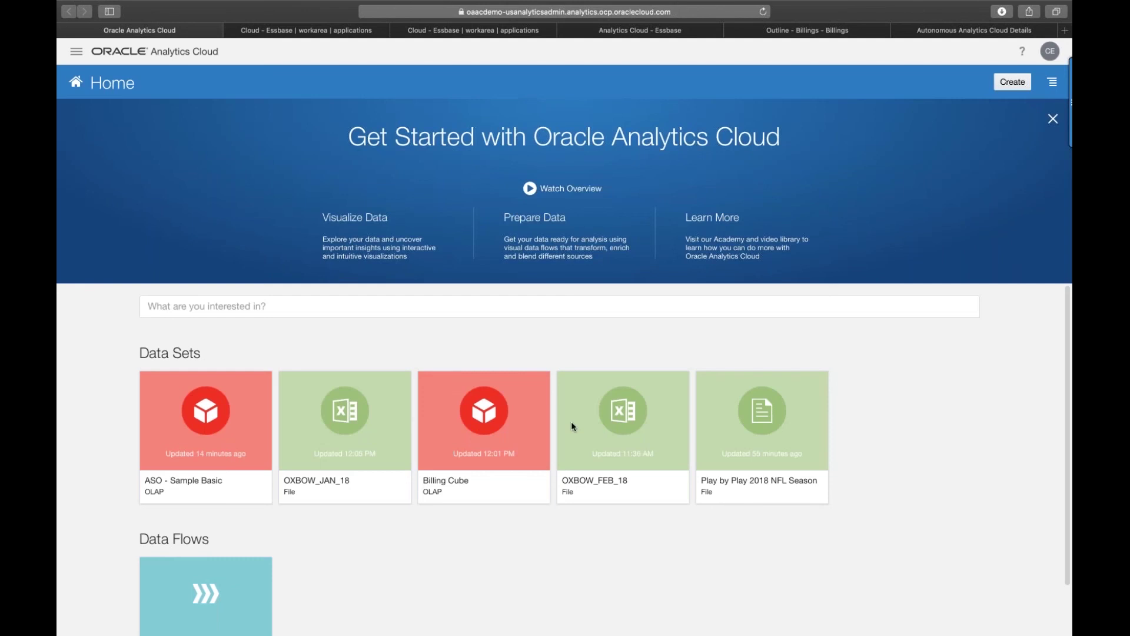
# Create a new project from the Billing Cube data set and expand its Billings folder of measures.
pyautogui.moveTo(471, 421)
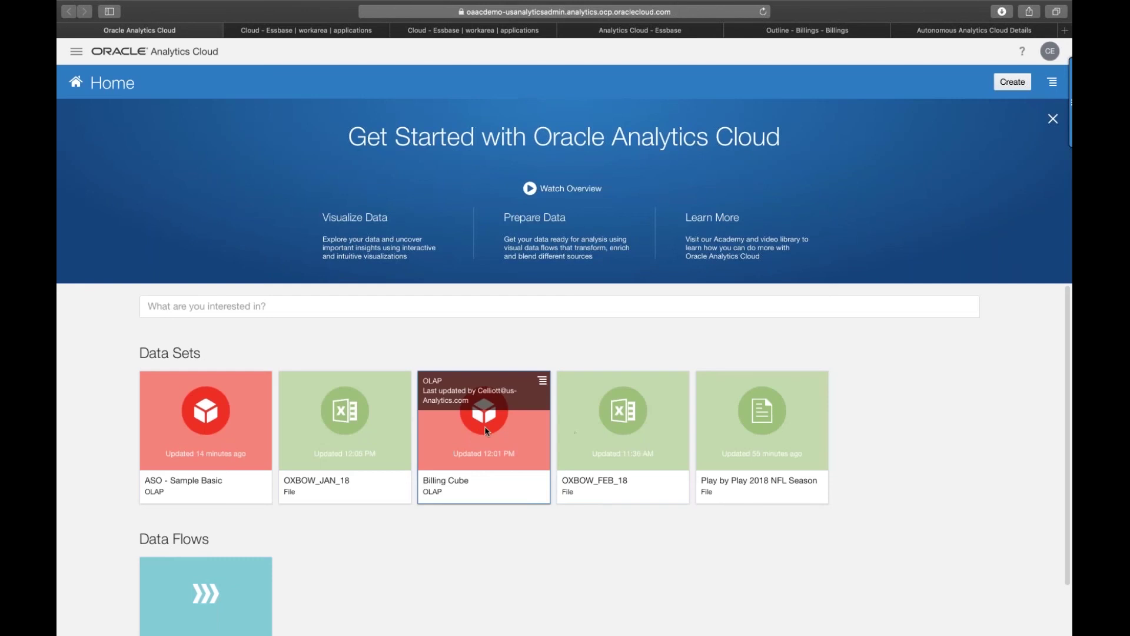
pyautogui.click(461, 448)
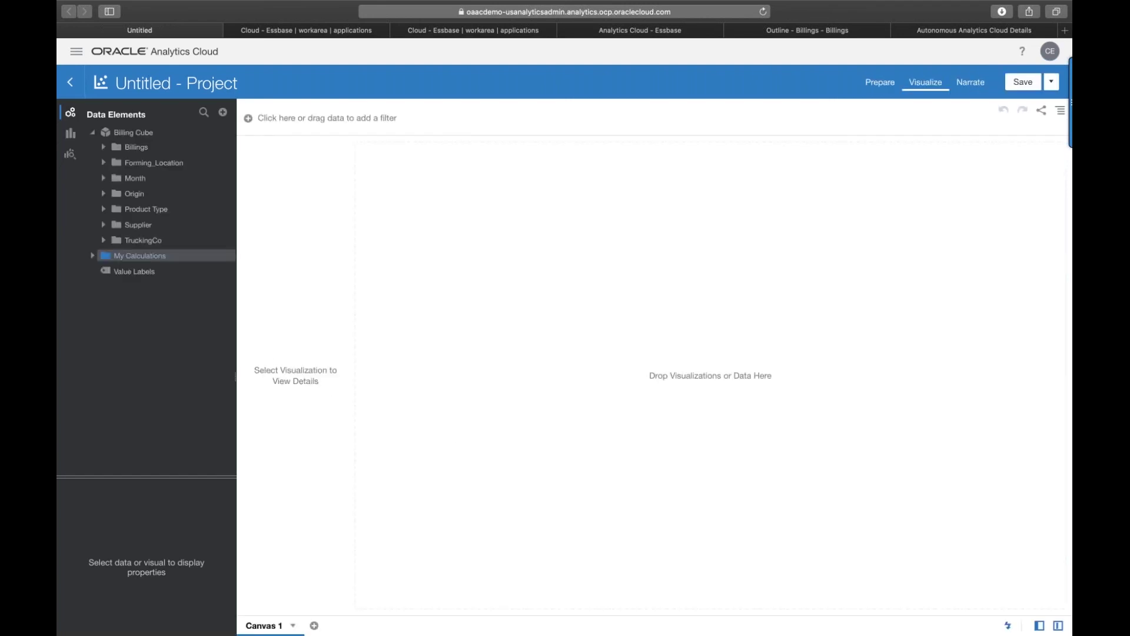
pyautogui.click(103, 146)
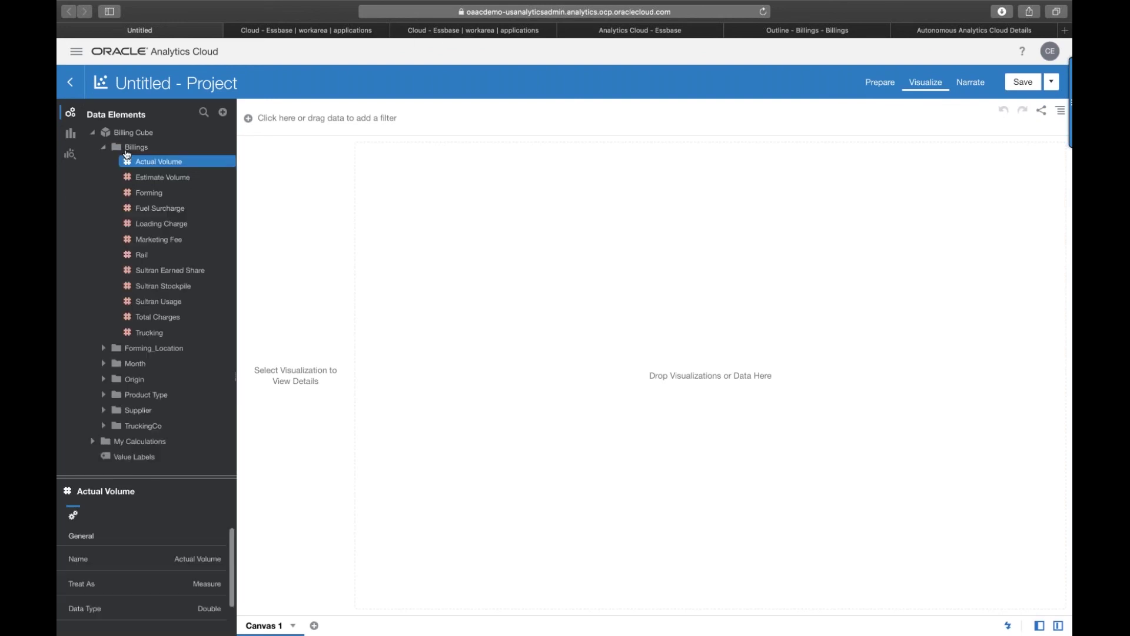
# Check the Billings cube in the Essbase applications list, return to the untitled project and expand its Supplier folder.
pyautogui.click(457, 30)
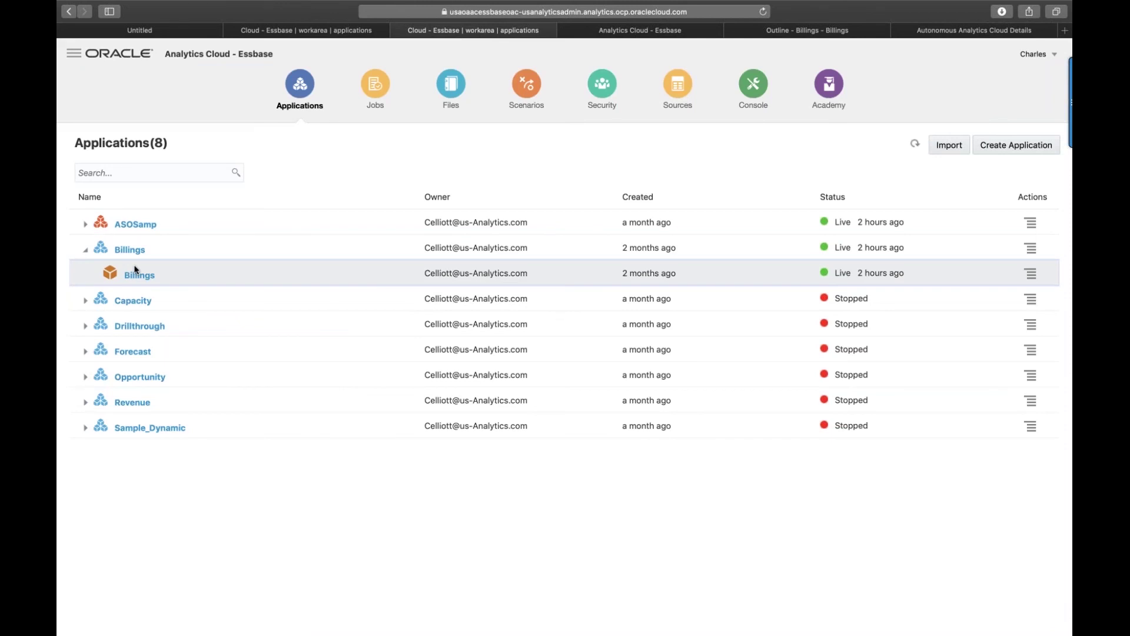
pyautogui.click(163, 30)
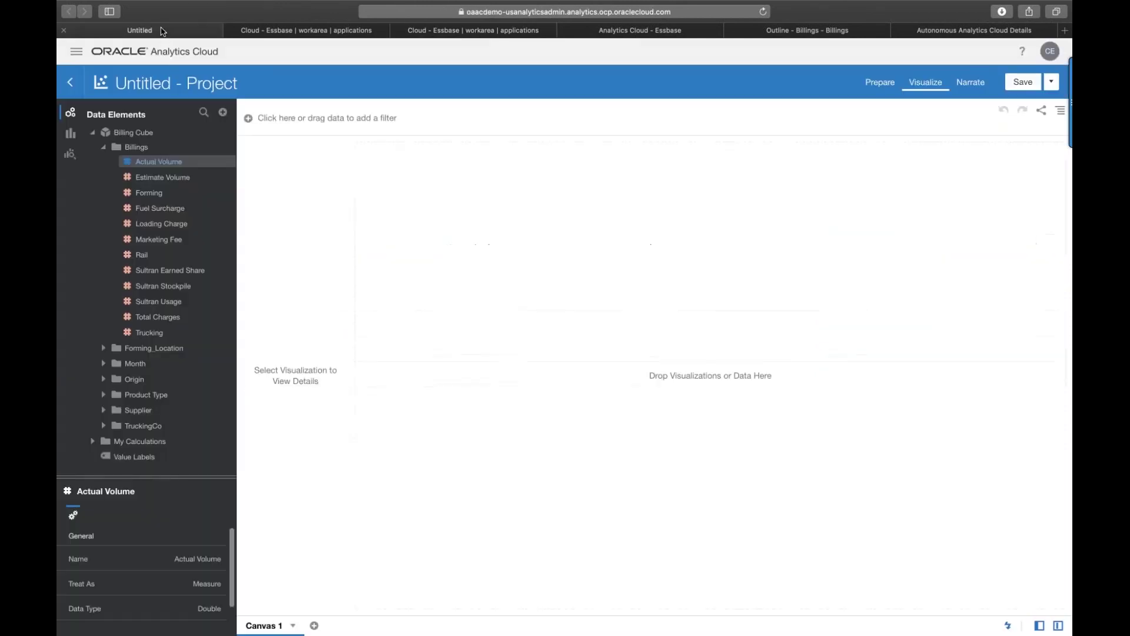
pyautogui.click(177, 165)
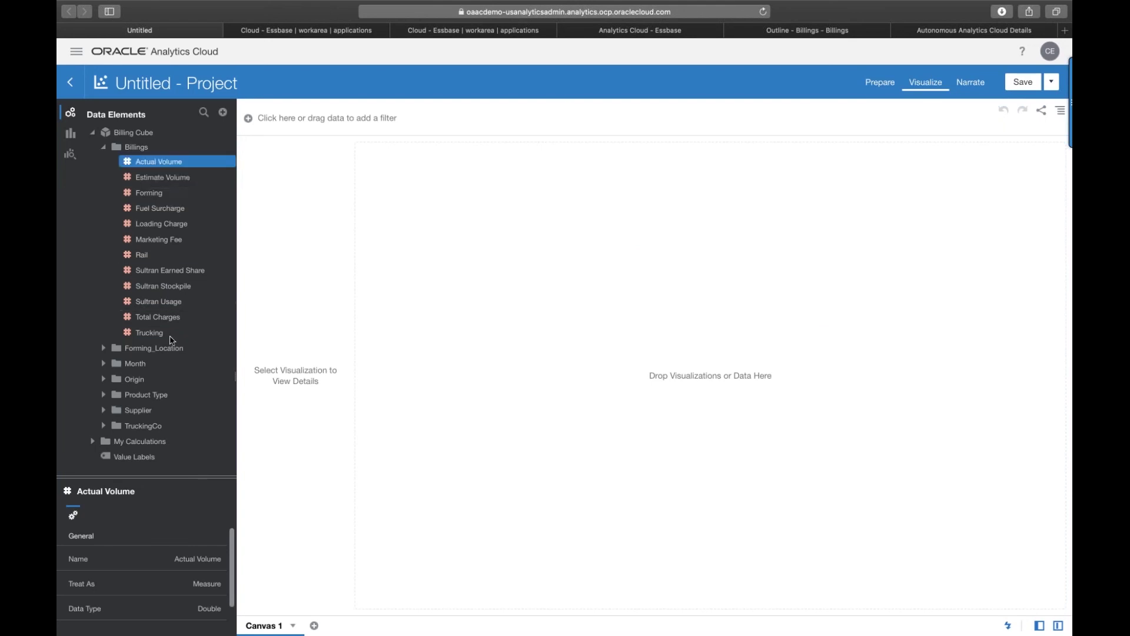
pyautogui.click(106, 411)
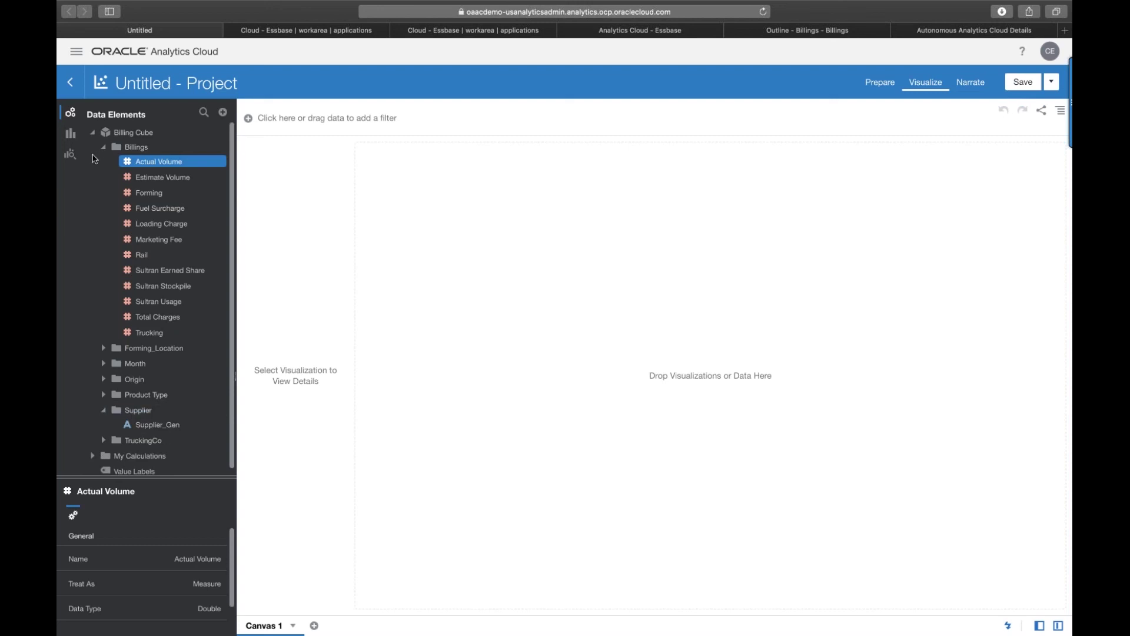
# Browse the available visualization types and return to the data elements.
pyautogui.click(69, 134)
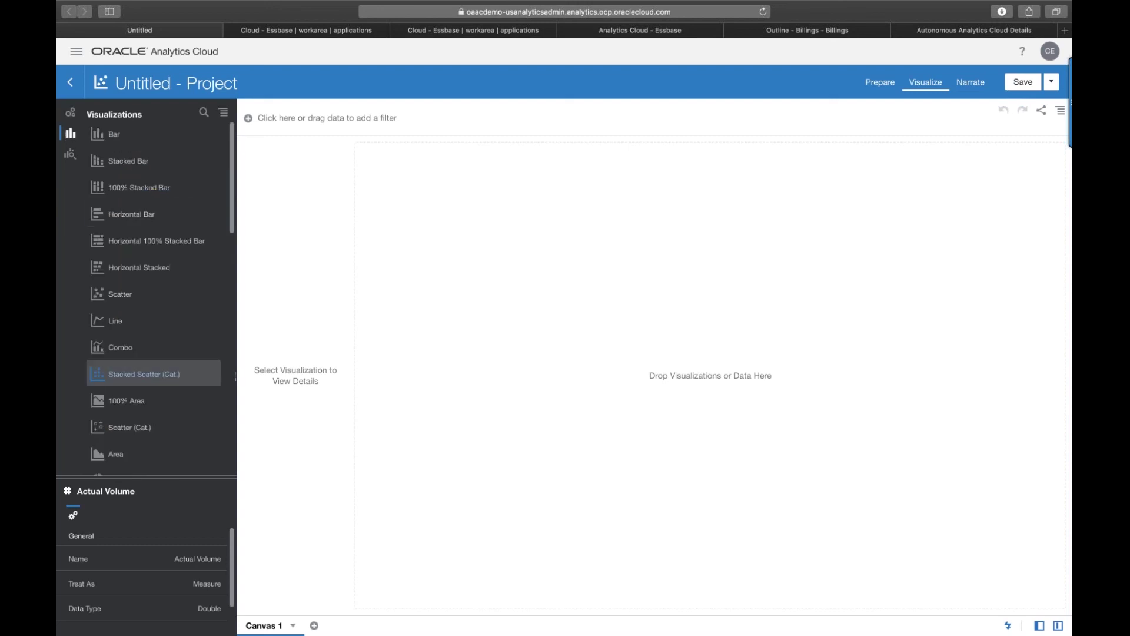
pyautogui.scroll(-10, 147, 383)
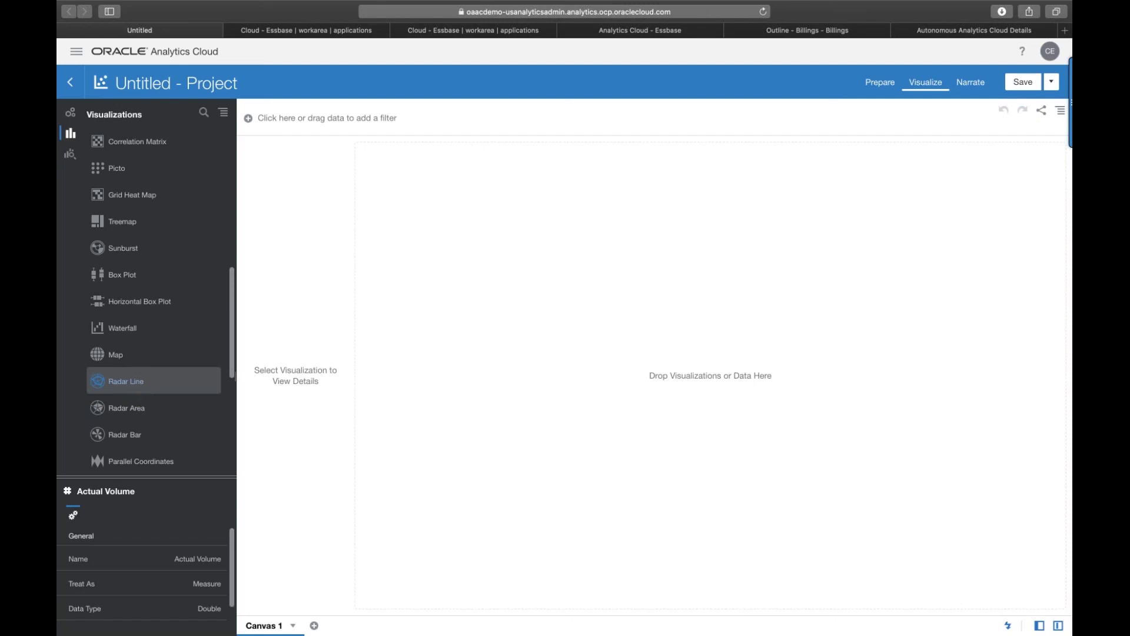
pyautogui.click(70, 112)
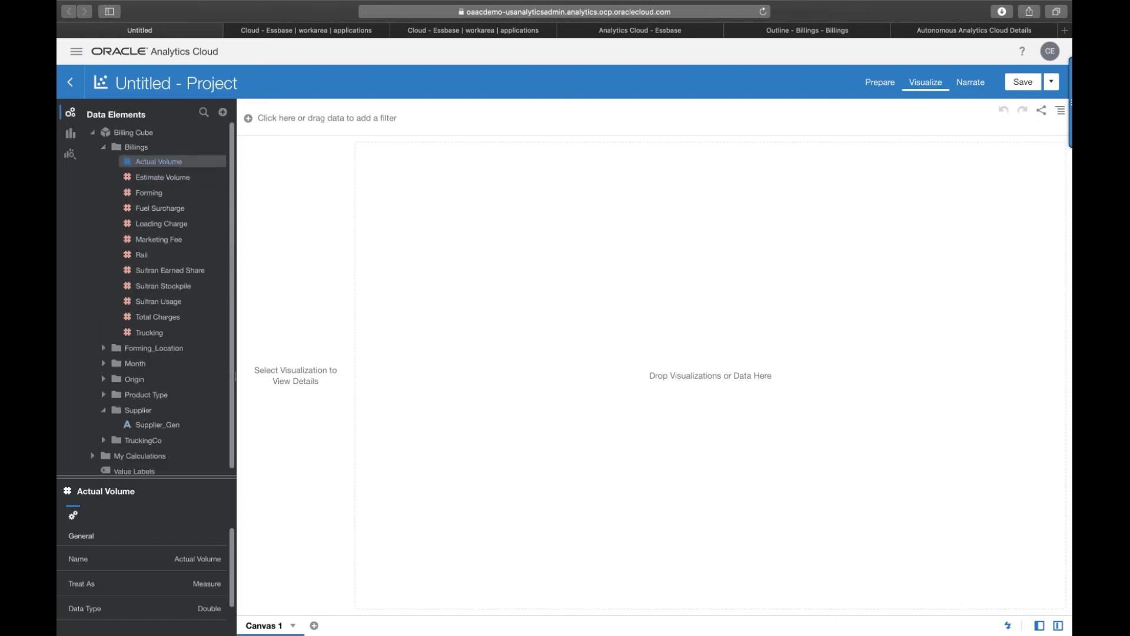
# Plot Actual Volume, Estimate Volume, Forming and Rail by Supplier_Gen on the empty canvas with the automatically chosen chart type.
pyautogui.scroll(-1, 154, 177)
pyautogui.click(154, 186)
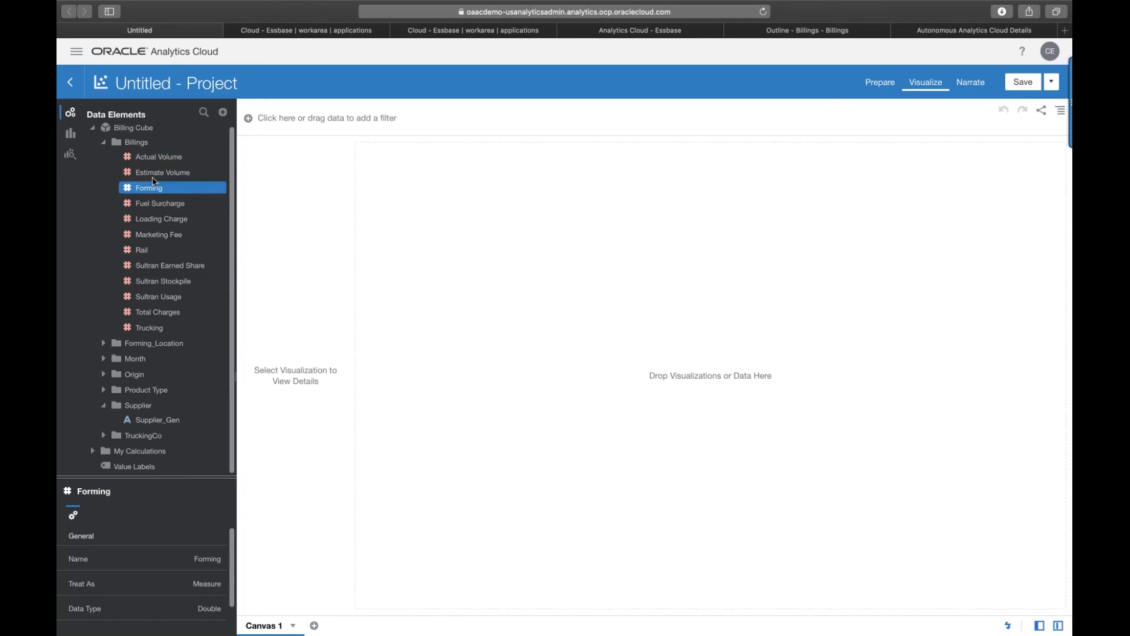
pyautogui.keyDown('shift'); pyautogui.click(156, 157); pyautogui.keyUp('shift')
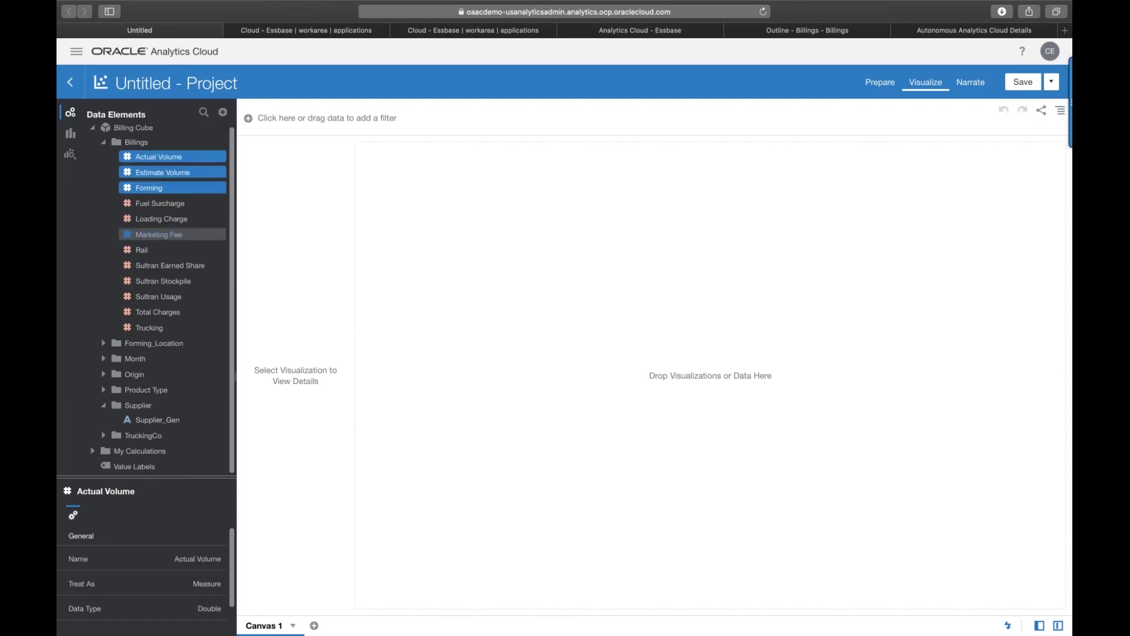
pyautogui.keyDown('super'); pyautogui.click(155, 249); pyautogui.keyUp('super')
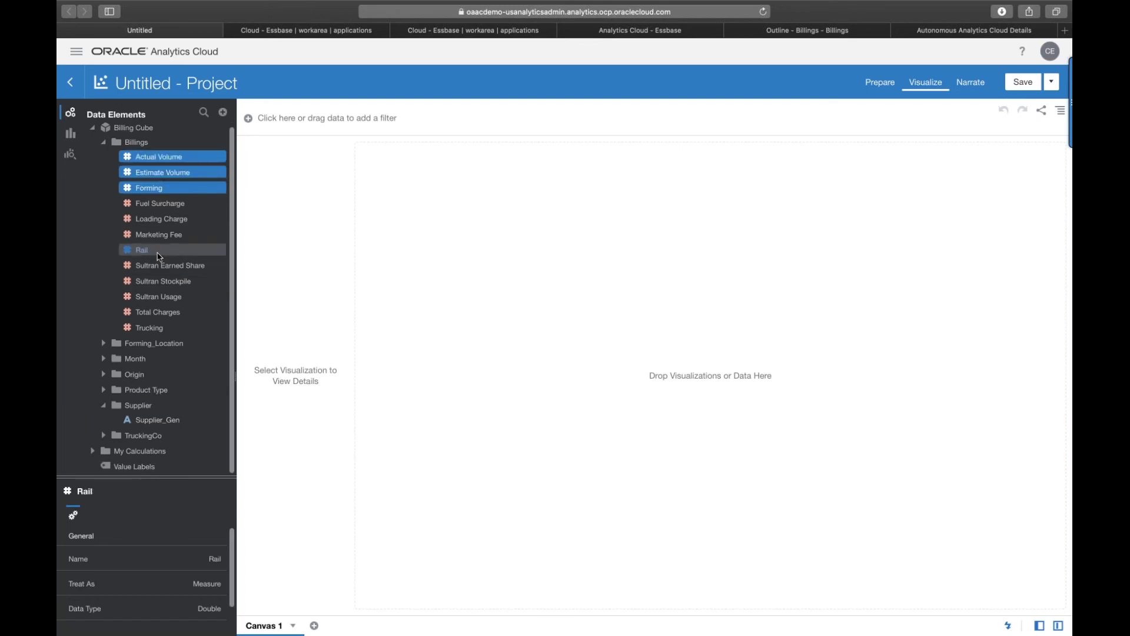
pyautogui.keyDown('super'); pyautogui.click(156, 421); pyautogui.keyUp('super')
pyautogui.moveTo(154, 420); pyautogui.dragTo(587, 378)
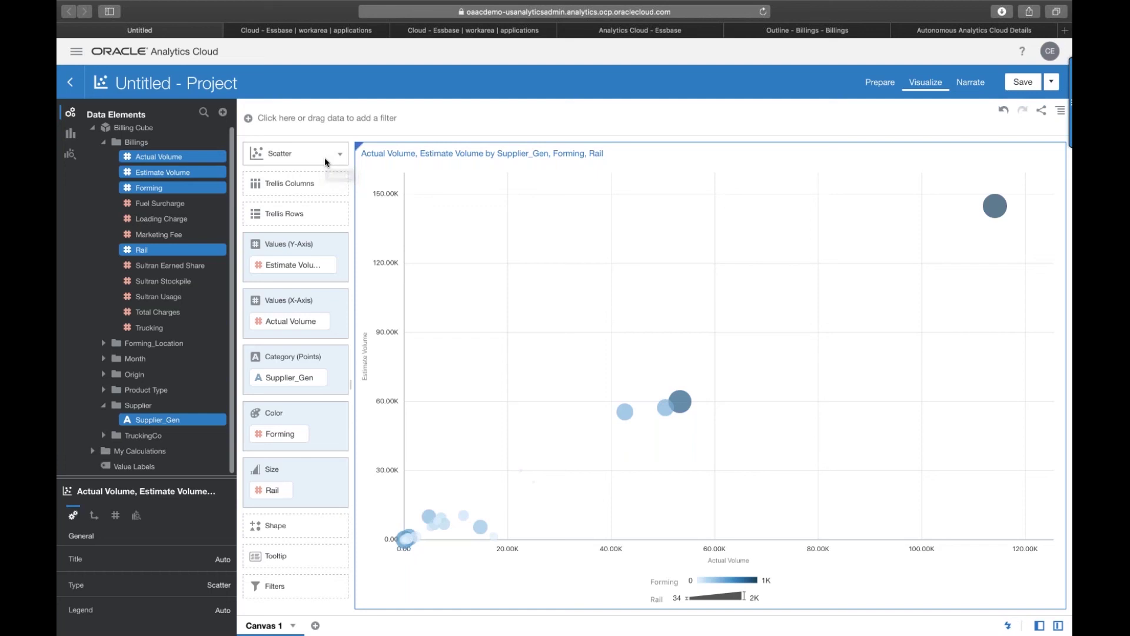
# View the alternative chart types for the scatter visualization and undo its creation.
pyautogui.click(324, 157)
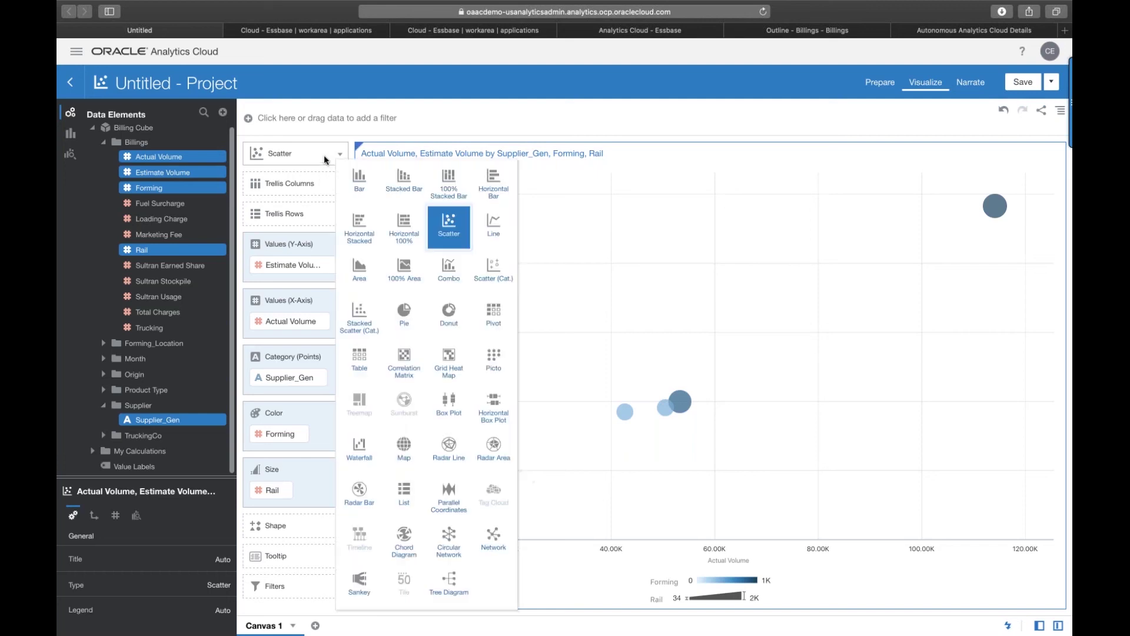
pyautogui.click(1000, 113)
pyautogui.click(1001, 113)
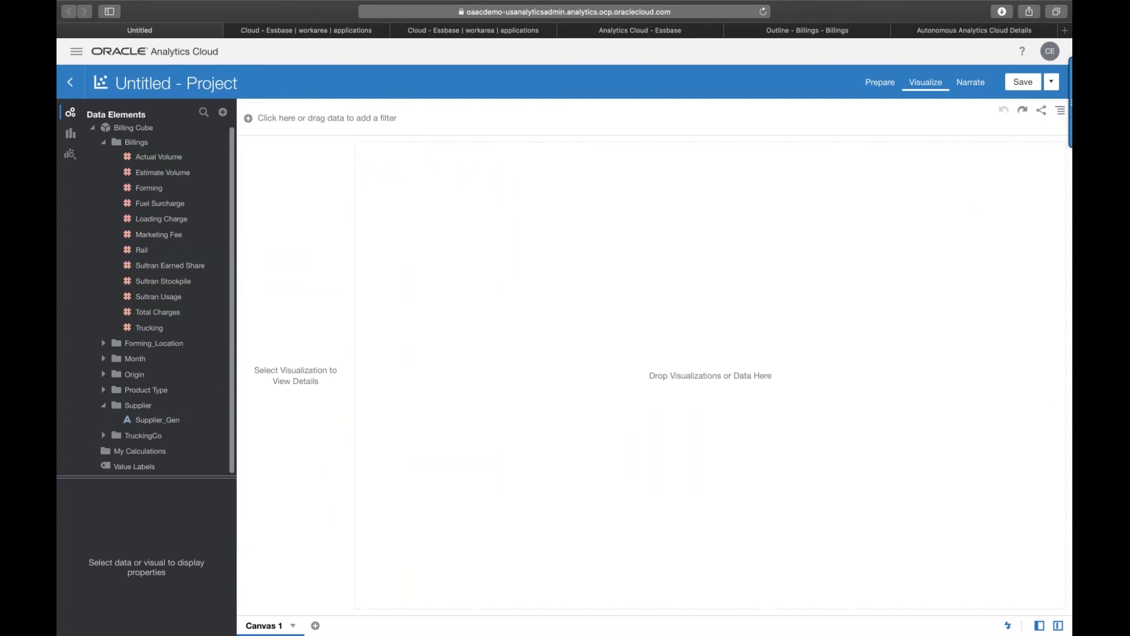
# Place an empty Pivot visualization on the canvas.
pyautogui.click(70, 133)
pyautogui.scroll(10, 159, 347)
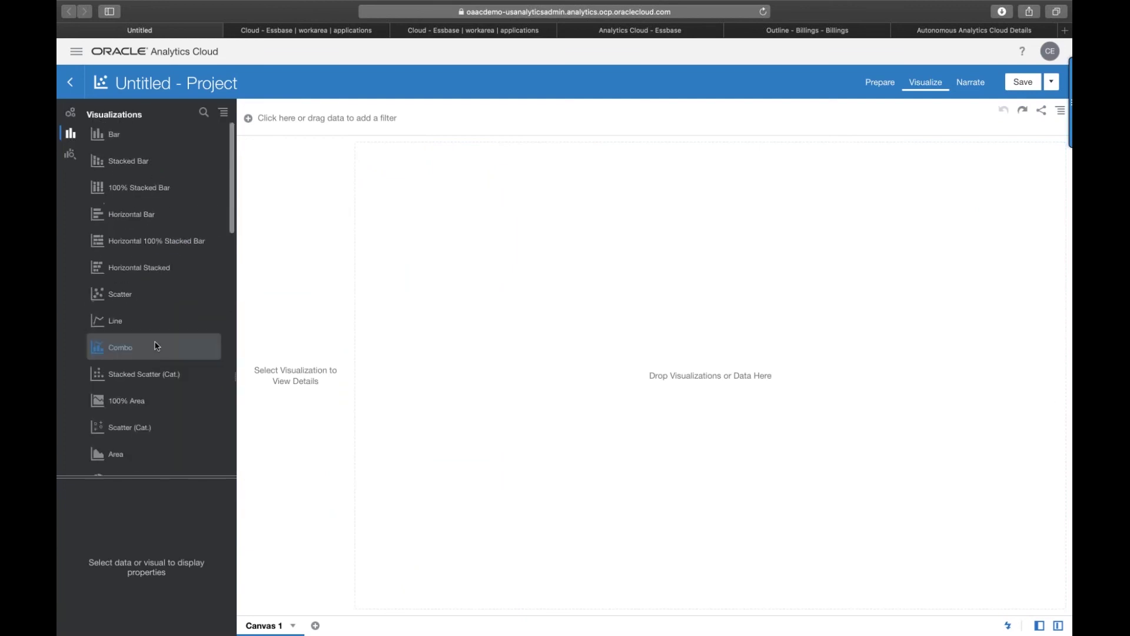
pyautogui.scroll(-5, 156, 347)
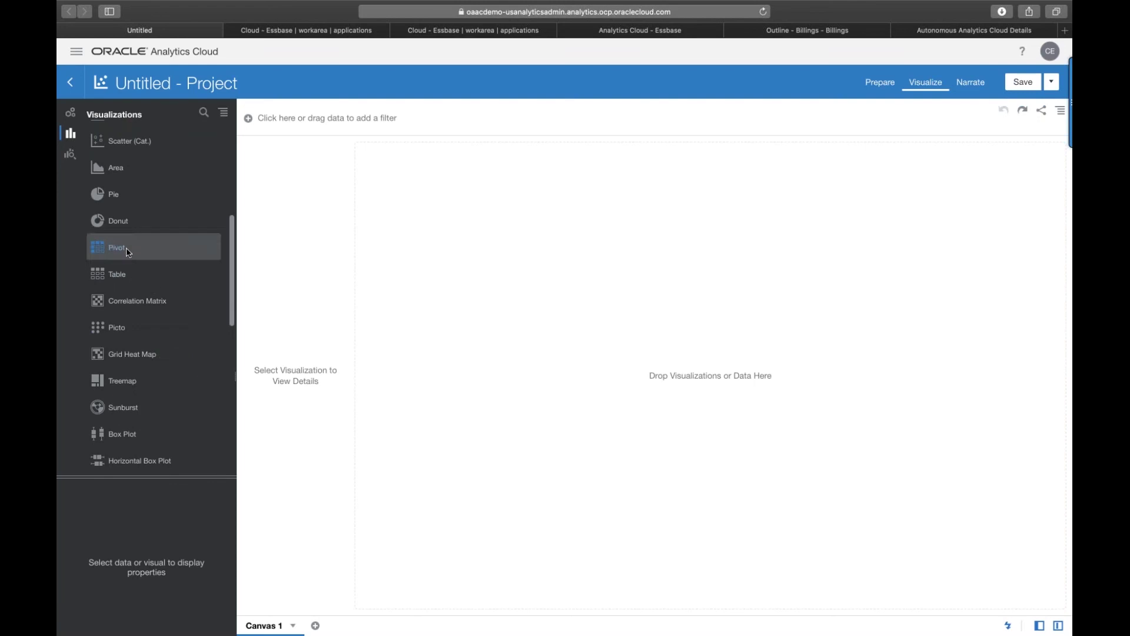
pyautogui.moveTo(132, 248); pyautogui.dragTo(739, 289)
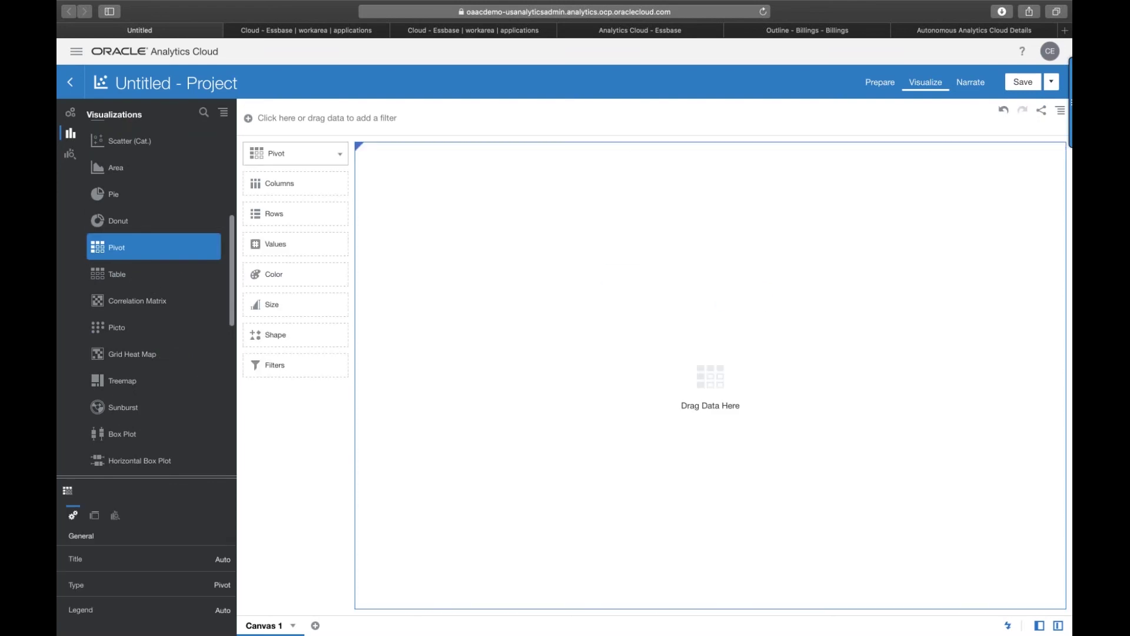
# Add Actual Volume, Estimate Volume, Forming and Rail as the pivot's values and Supplier_Gen as its rows.
pyautogui.click(70, 112)
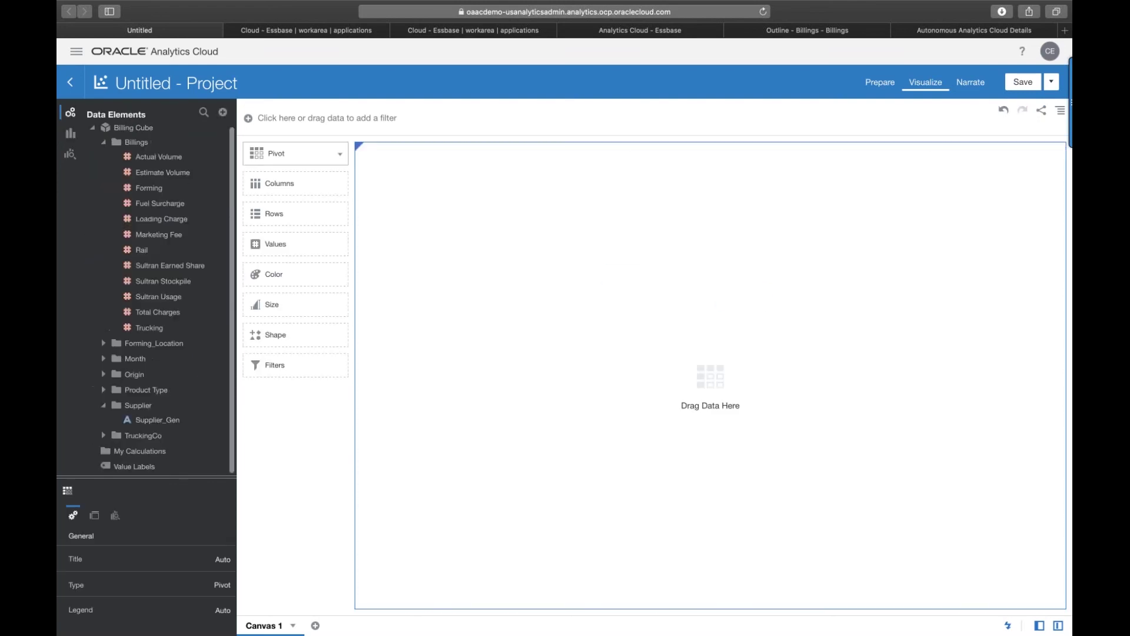
pyautogui.click(176, 158)
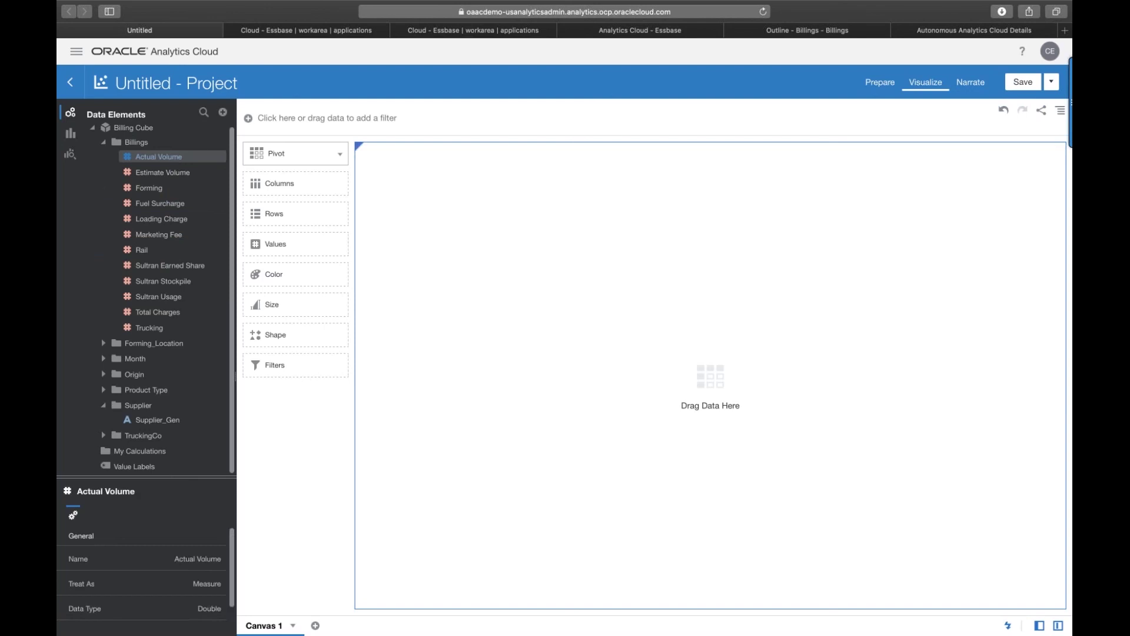
pyautogui.keyDown('shift'); pyautogui.click(171, 172); pyautogui.keyUp('shift')
pyautogui.keyDown('shift'); pyautogui.click(162, 188); pyautogui.keyUp('shift')
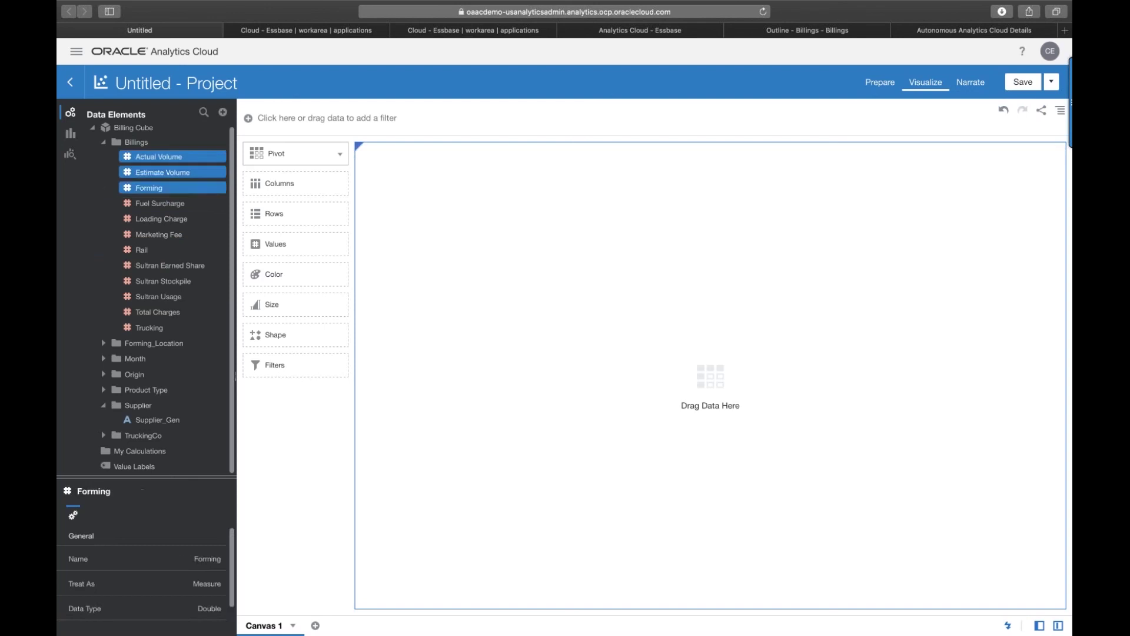
pyautogui.keyDown('super'); pyautogui.click(180, 254); pyautogui.keyUp('super')
pyautogui.moveTo(180, 255); pyautogui.dragTo(292, 242)
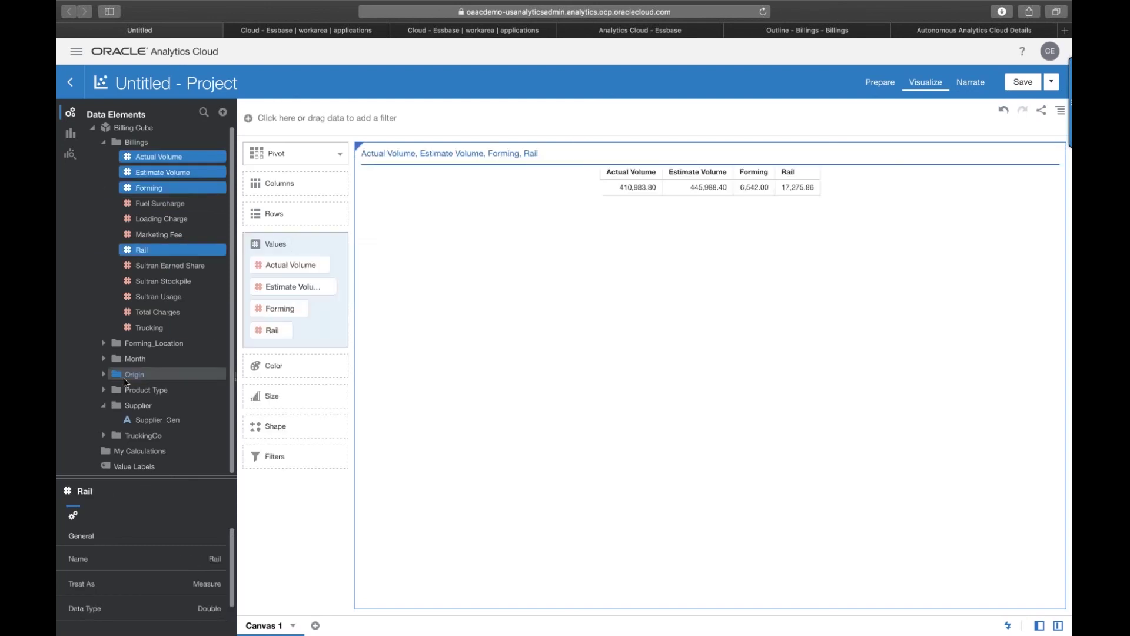
pyautogui.moveTo(147, 423); pyautogui.dragTo(270, 216)
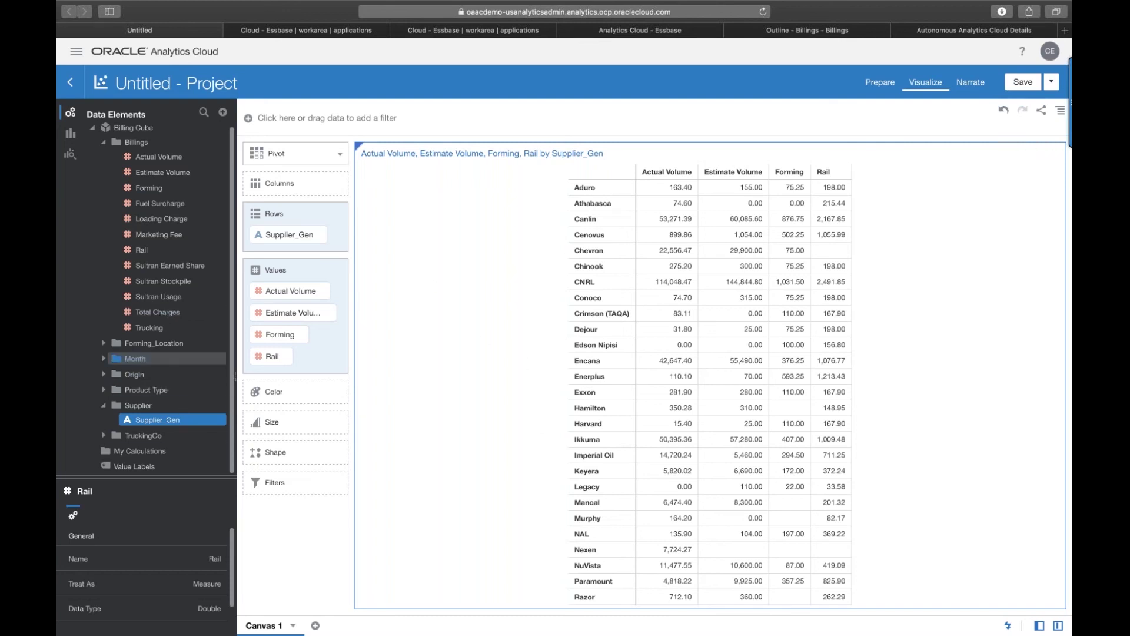
# Add a canvas filter on Month_Gen from the Month folder and limit it to Qtr1.
pyautogui.click(104, 359)
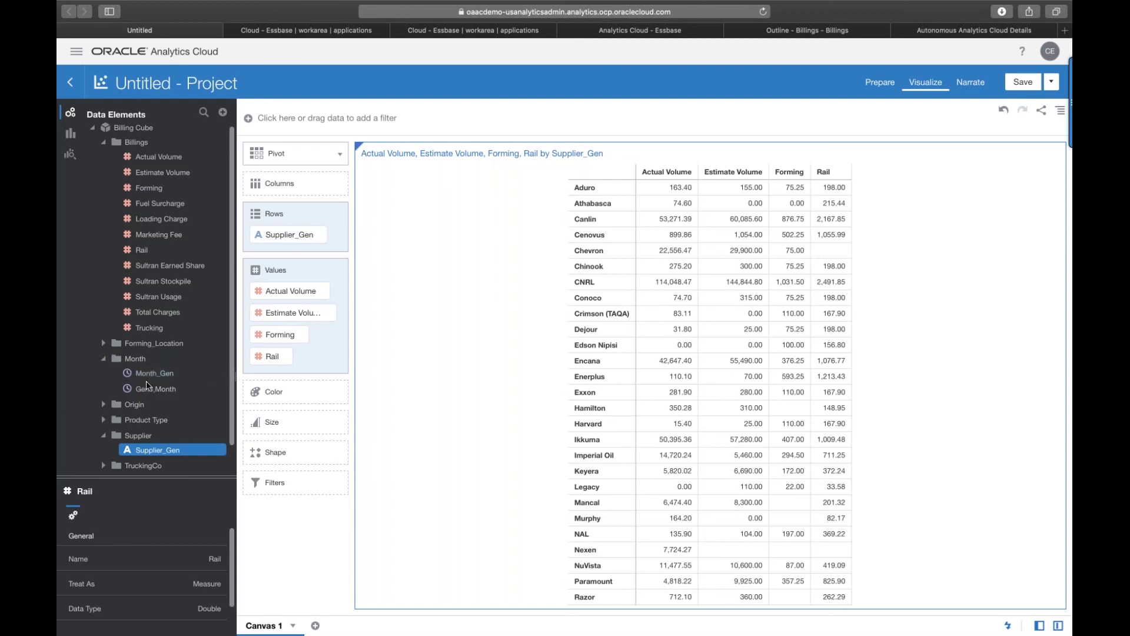
pyautogui.moveTo(155, 376); pyautogui.dragTo(330, 120)
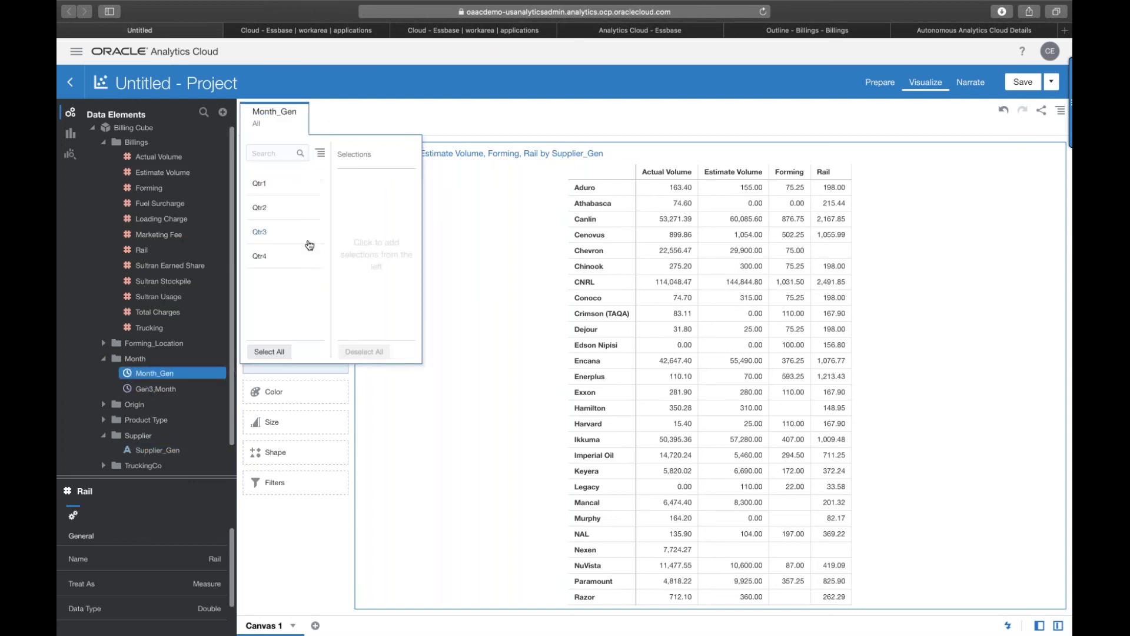
pyautogui.click(274, 187)
pyautogui.click(323, 537)
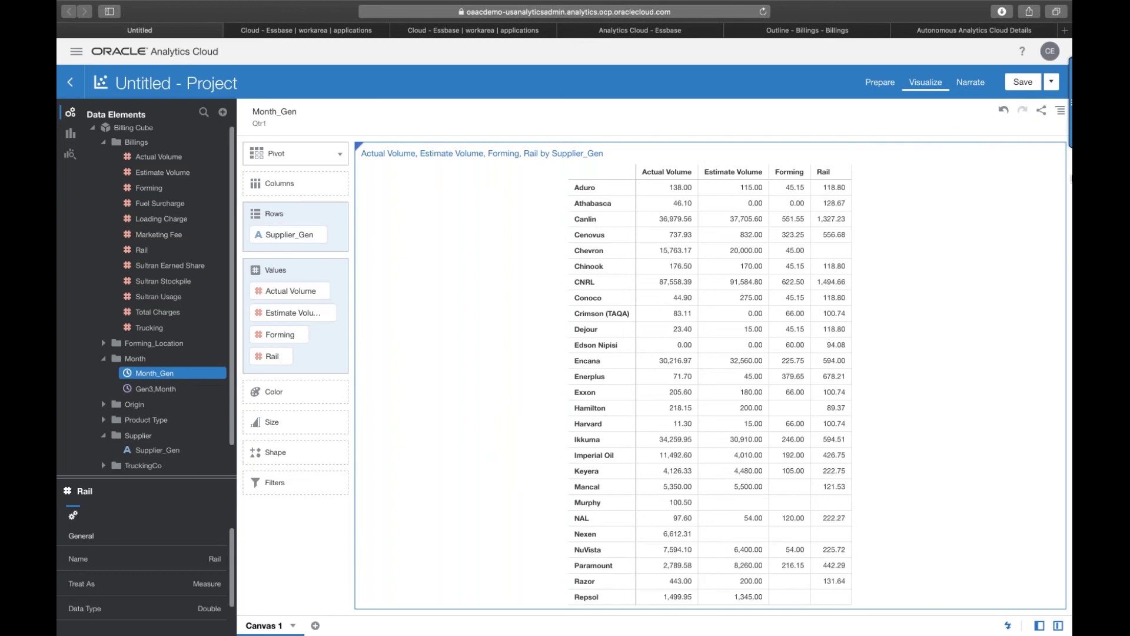
# Duplicate the supplier pivot visualization on the canvas.
pyautogui.moveTo(1058, 175)
pyautogui.click(1054, 153)
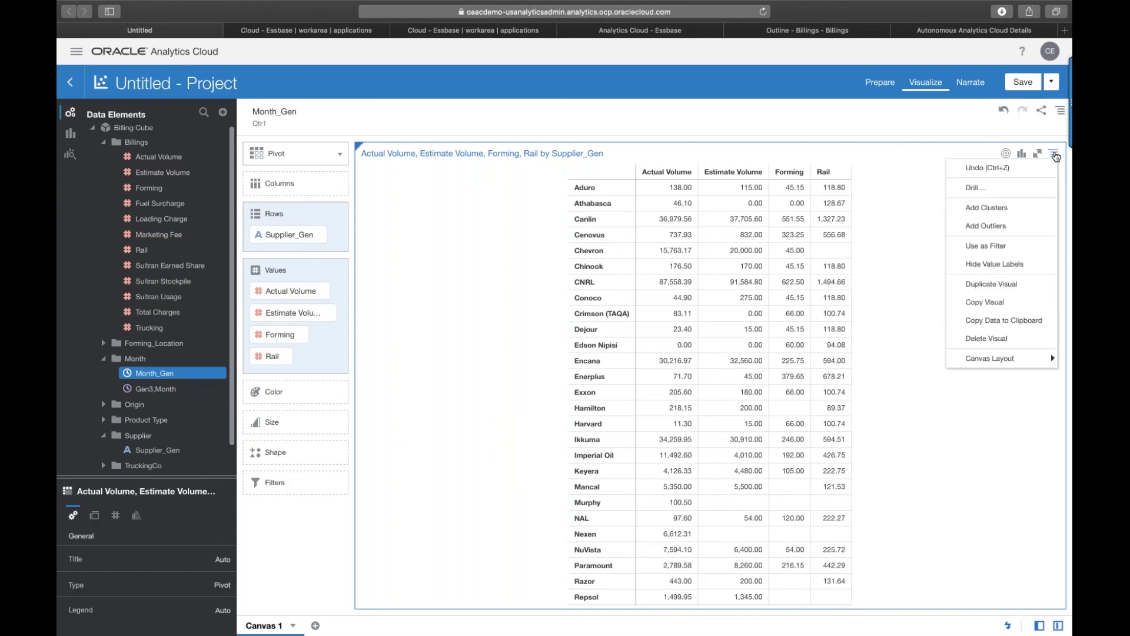
pyautogui.click(1051, 286)
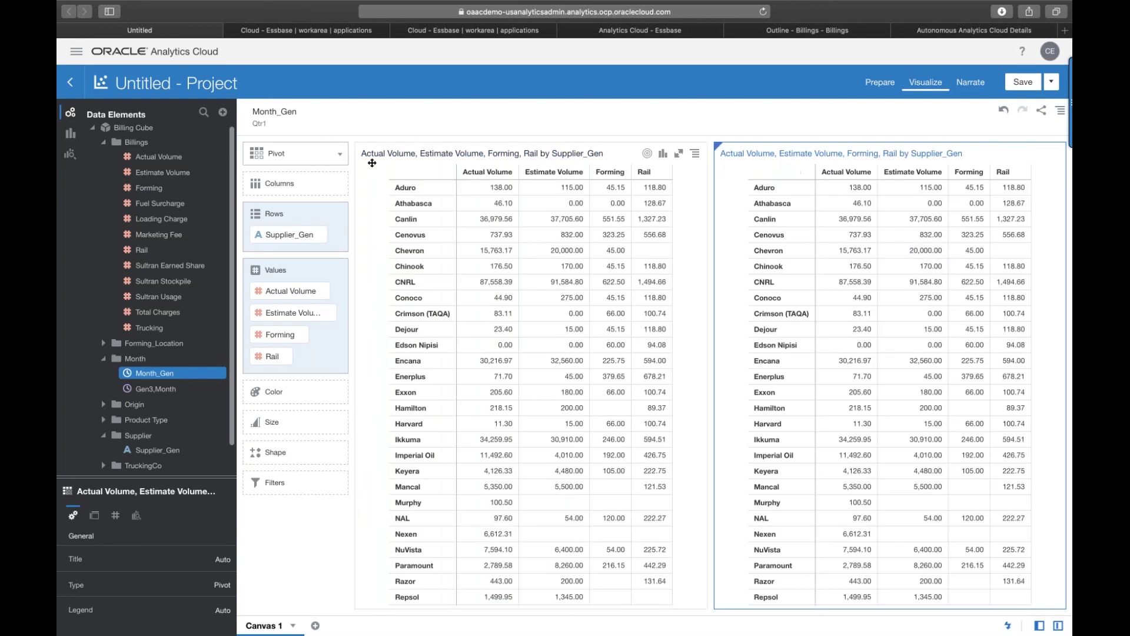
# Expand the Origin folder and replace Supplier_Gen with Origin_Gen in the duplicated pivot's rows.
pyautogui.scroll(-2, 108, 381)
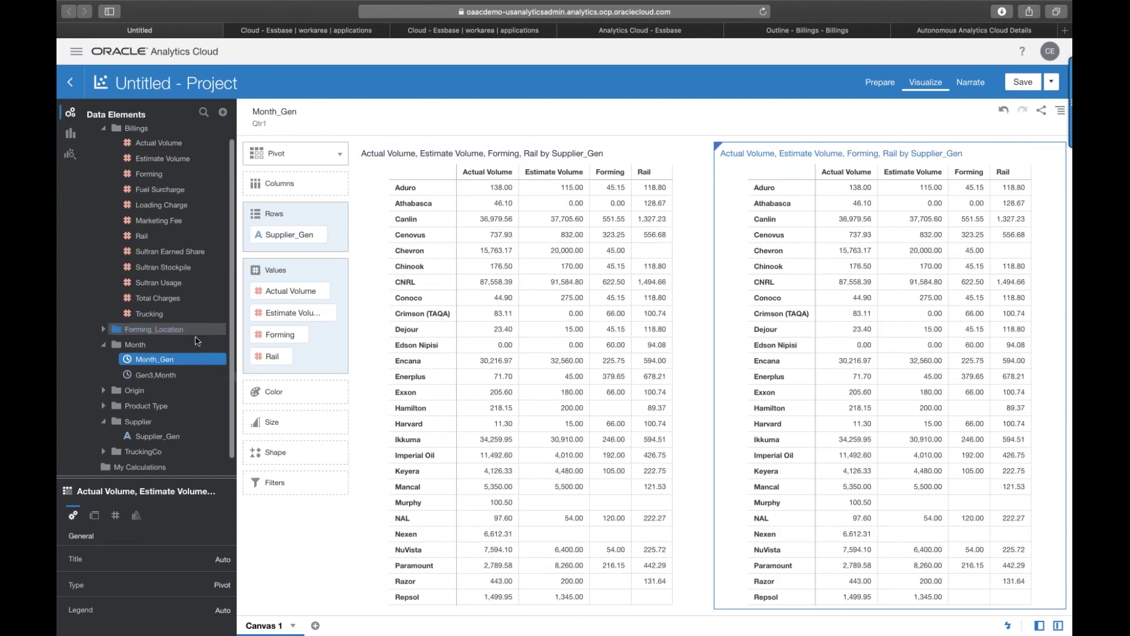
pyautogui.click(177, 404)
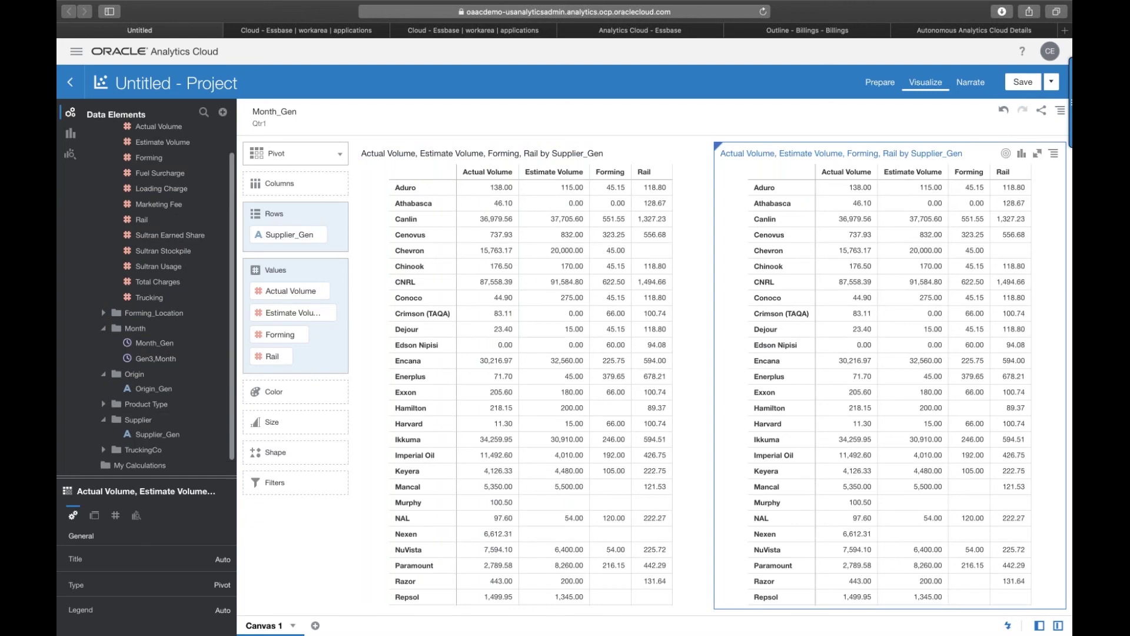
pyautogui.click(104, 374)
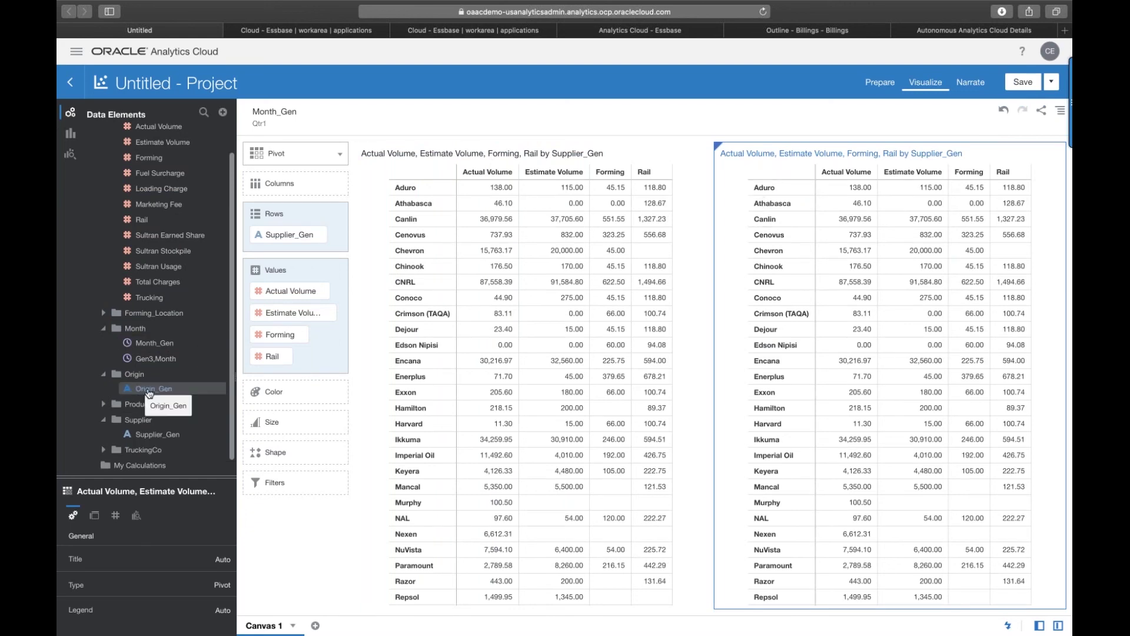
pyautogui.moveTo(147, 391); pyautogui.dragTo(274, 237)
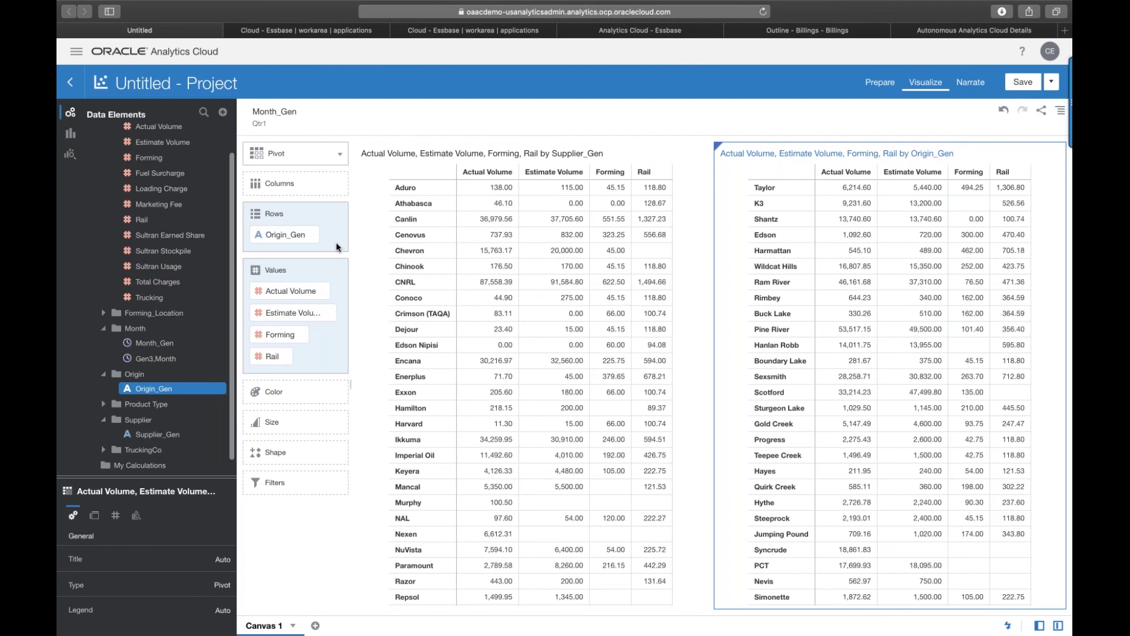
# Create a canvas filter from the Origin_Gen row field and leave it set to All.
pyautogui.rightClick(279, 240)
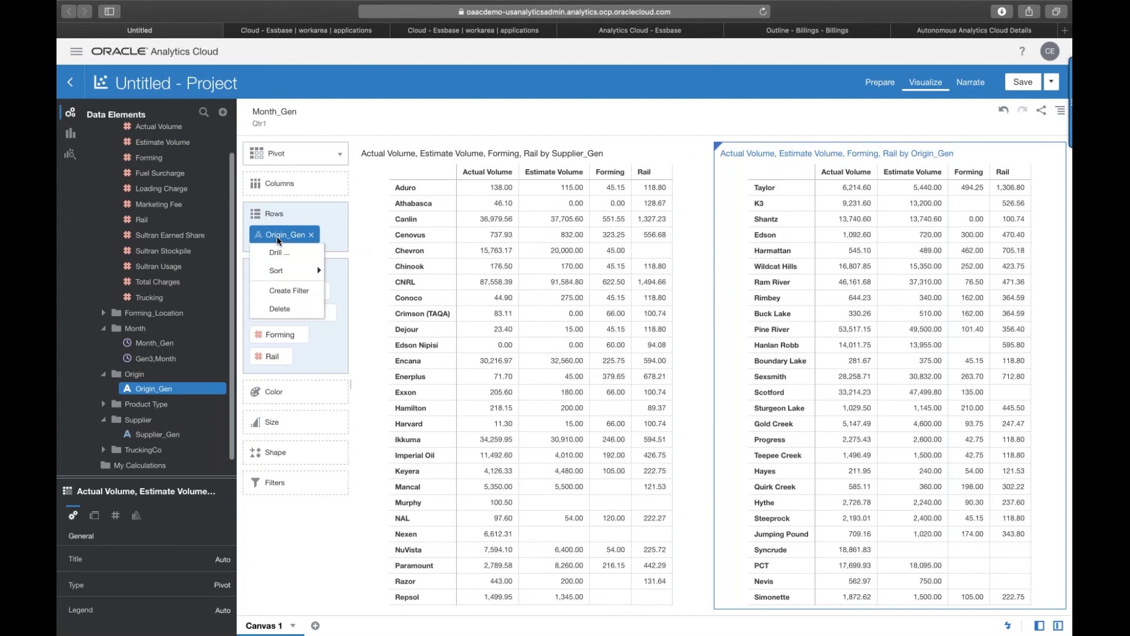
pyautogui.click(288, 293)
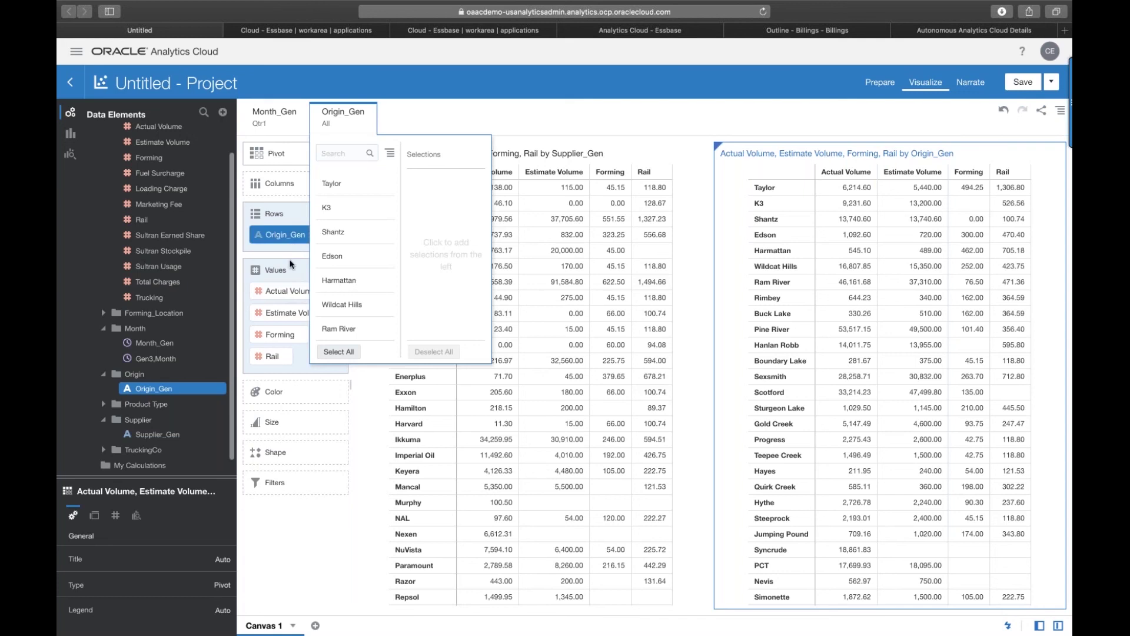
pyautogui.click(319, 548)
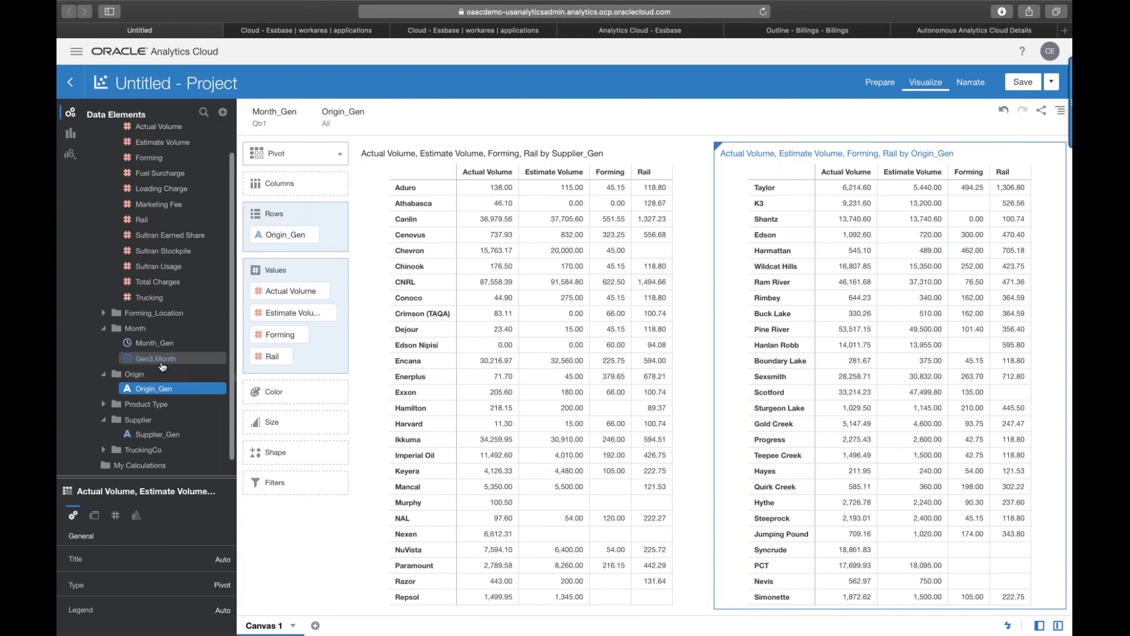
# Filter the origin pivot by Gen3,Month, selecting only Feb, and reopen that filter's selections.
pyautogui.moveTo(163, 366); pyautogui.dragTo(298, 485)
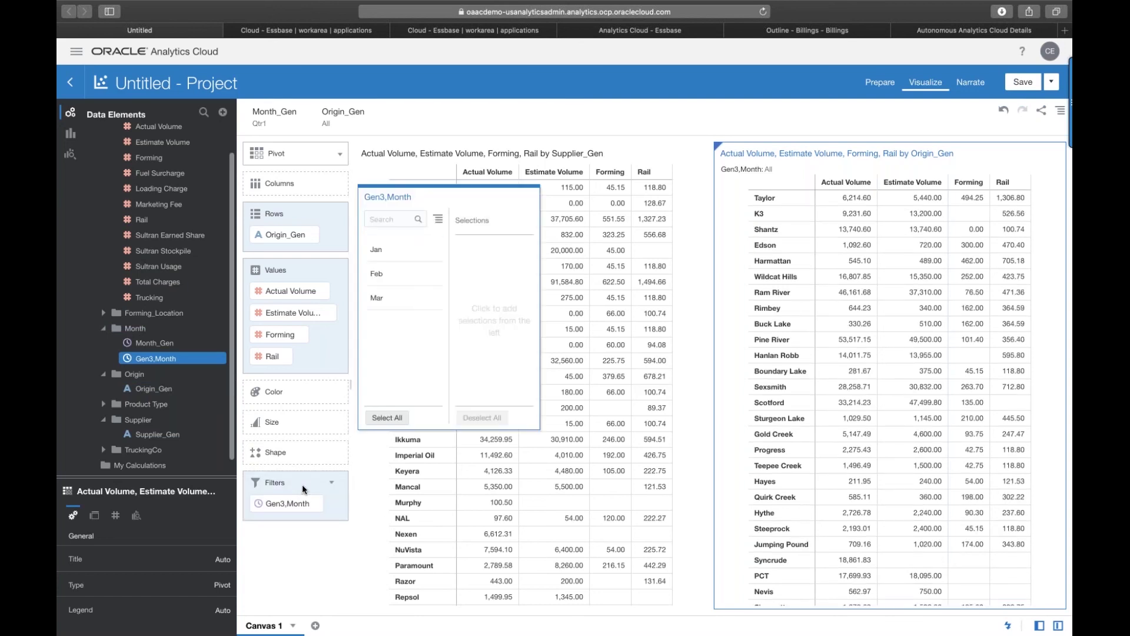
pyautogui.click(399, 273)
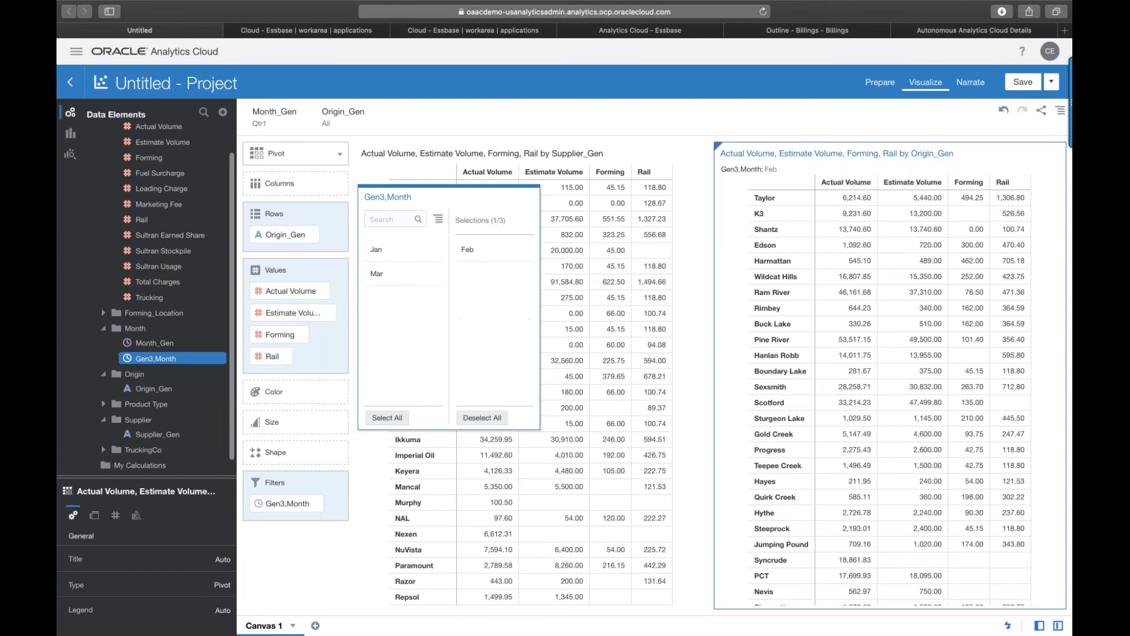
pyautogui.click(328, 560)
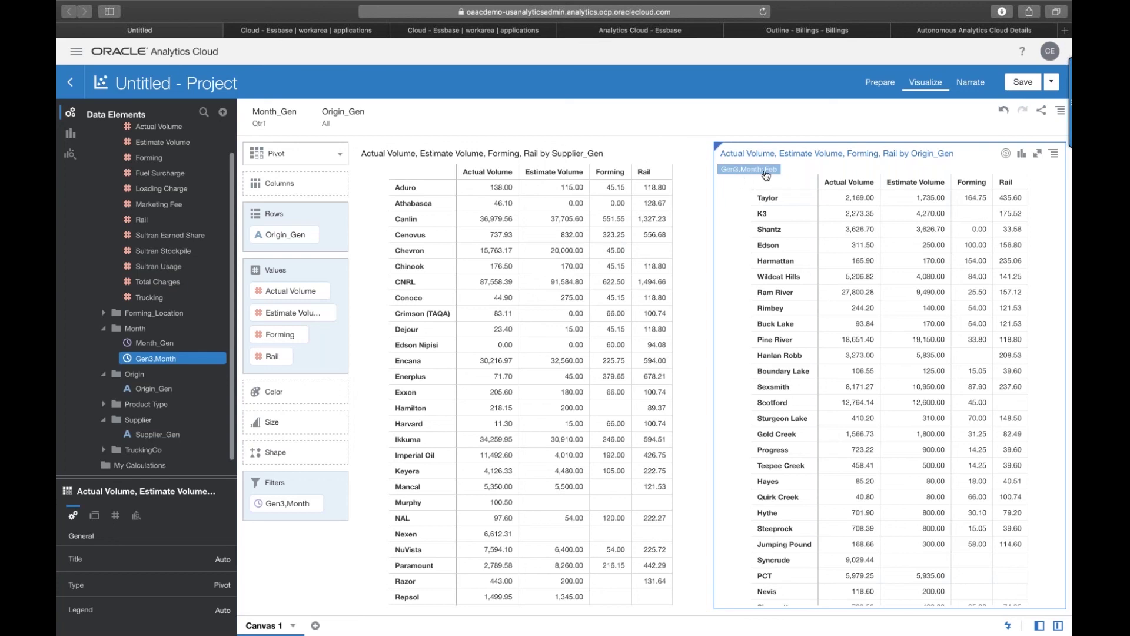
pyautogui.click(765, 171)
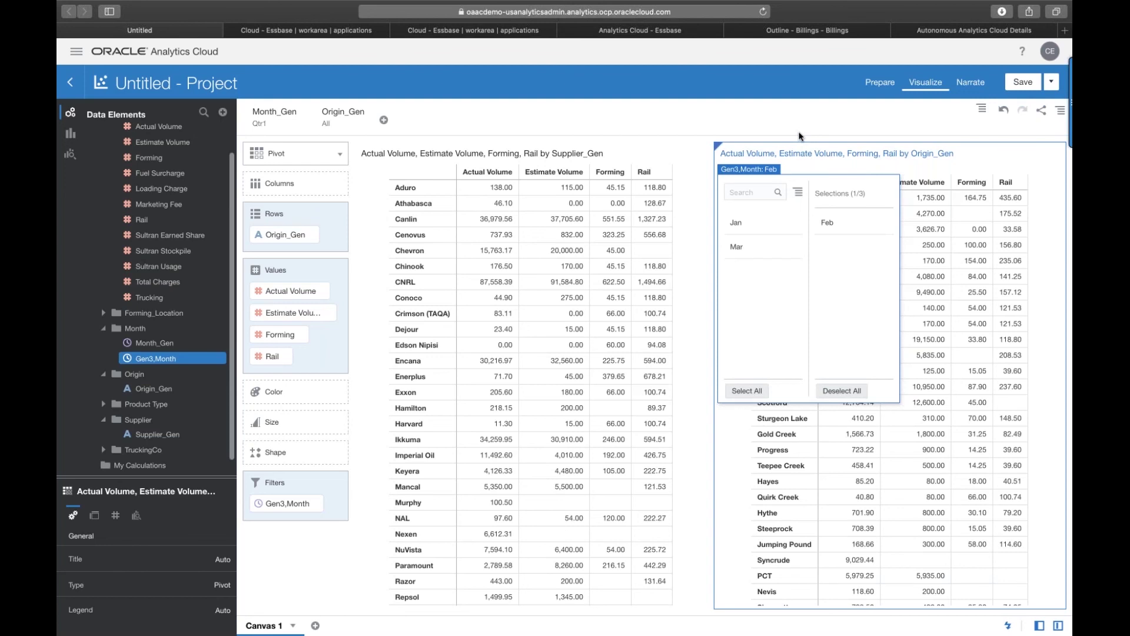
# Set the number format of the Forming values in the supplier pivot to Currency.
pyautogui.click(581, 247)
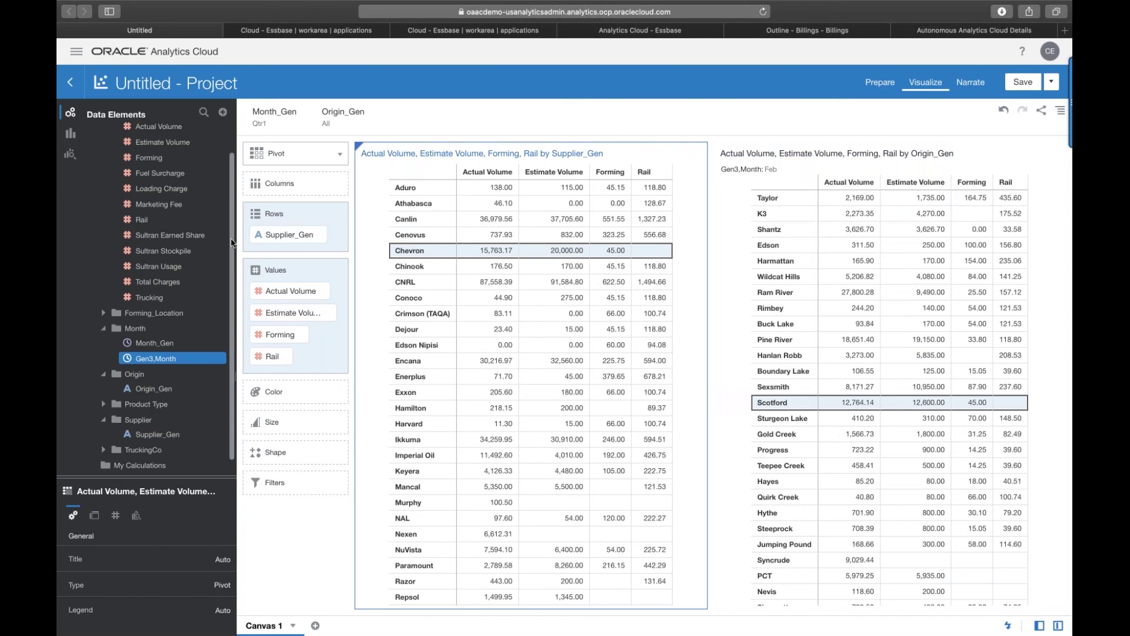
pyautogui.scroll(2, 233, 243)
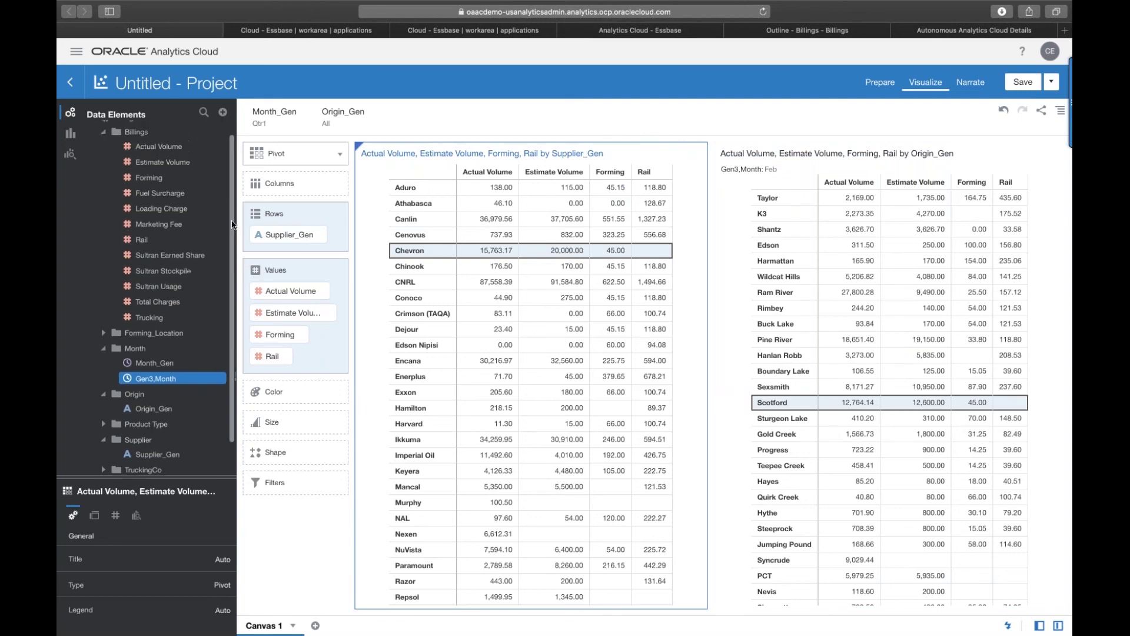
pyautogui.click(254, 236)
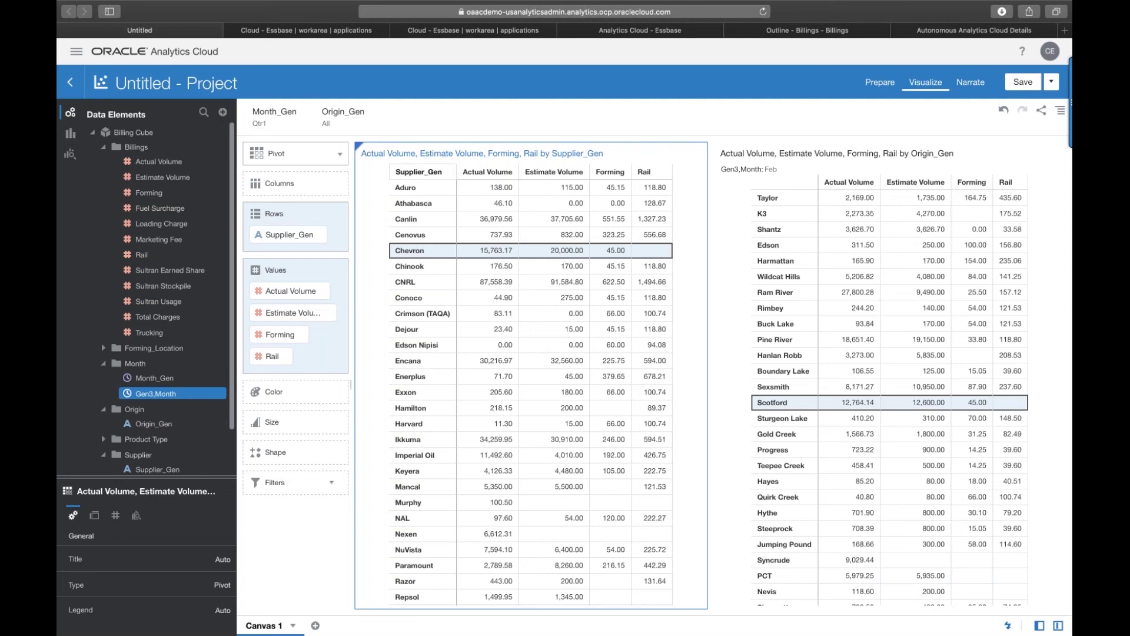
pyautogui.moveTo(133, 477); pyautogui.dragTo(135, 385)
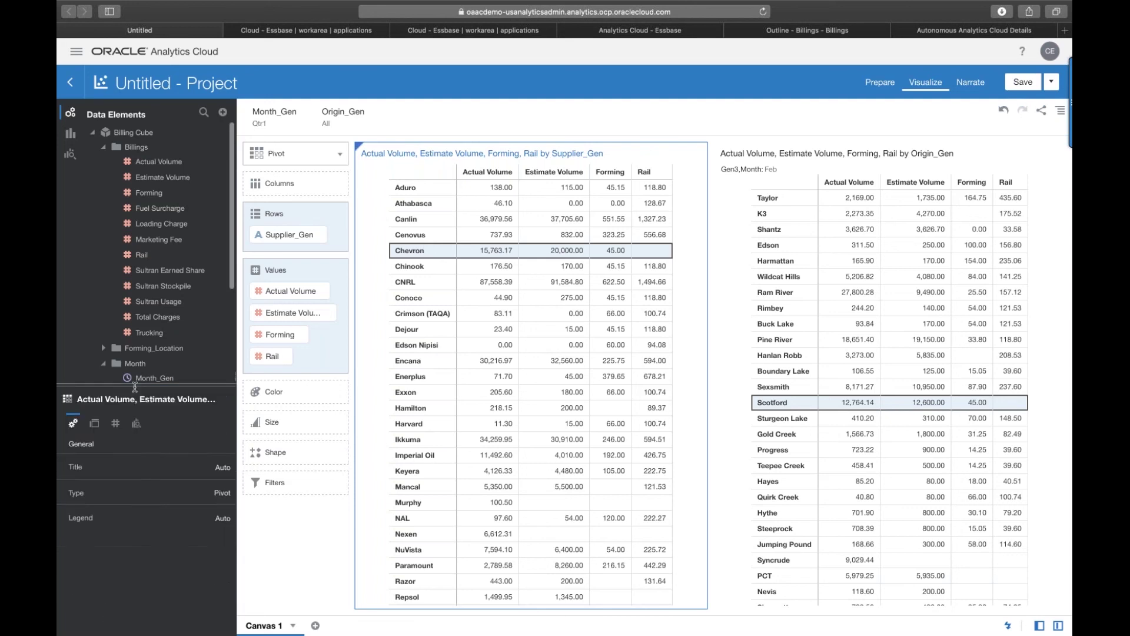
pyautogui.click(116, 423)
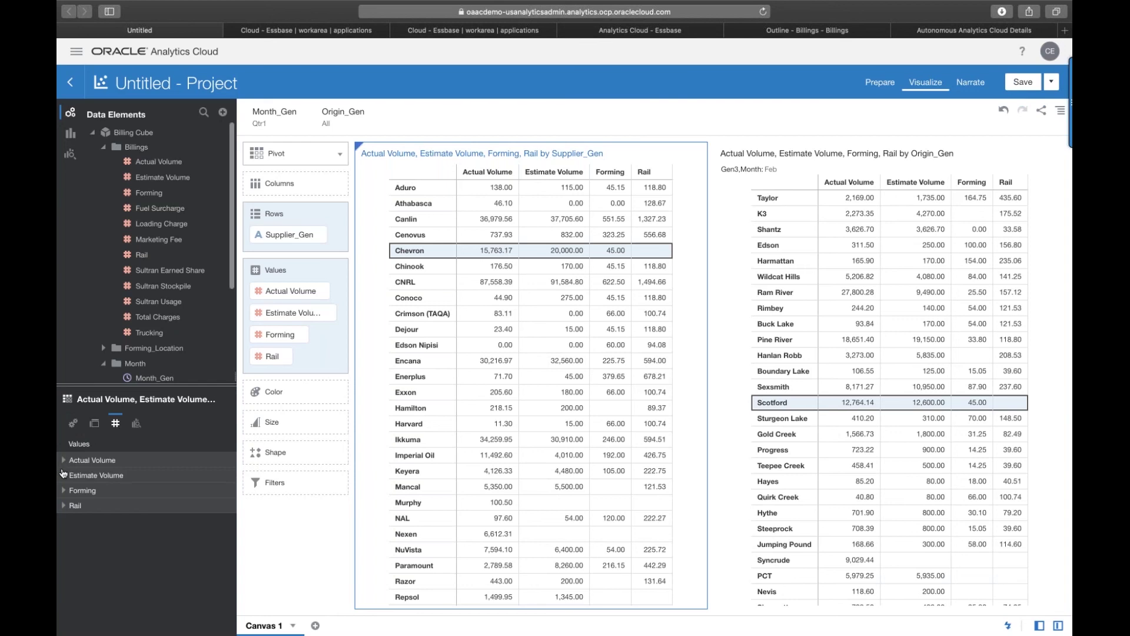
pyautogui.click(67, 492)
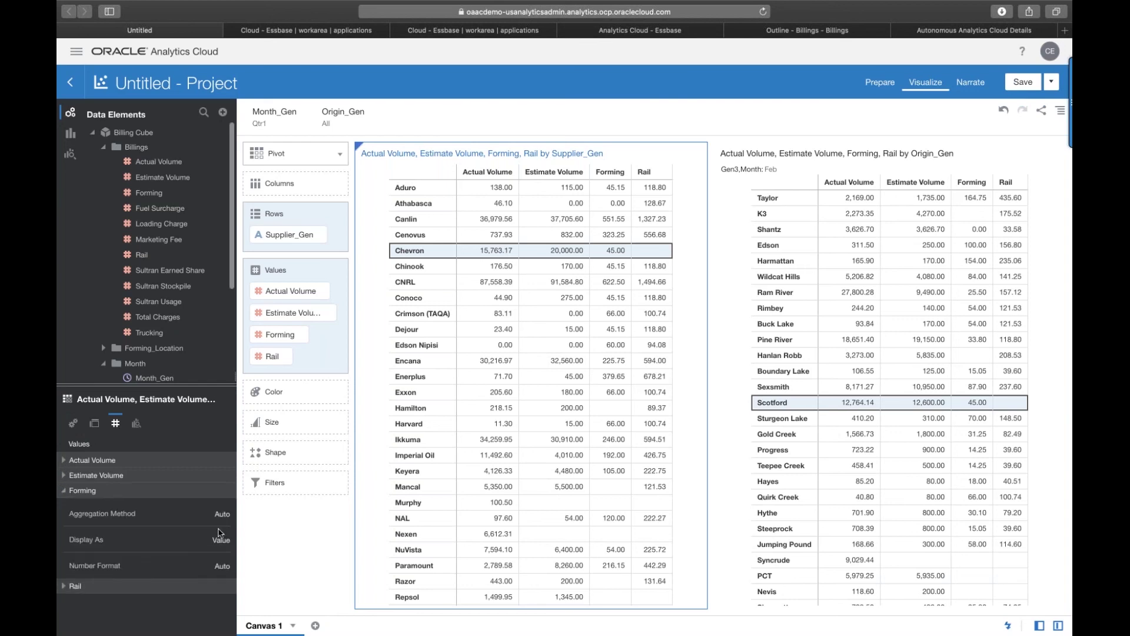
pyautogui.click(223, 566)
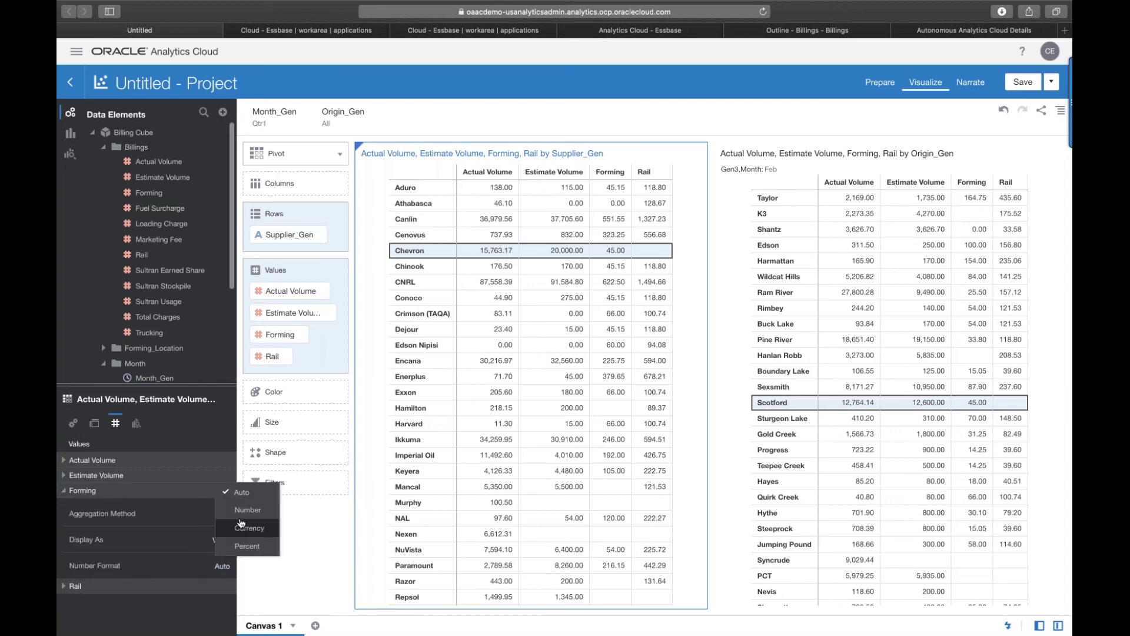
pyautogui.click(241, 530)
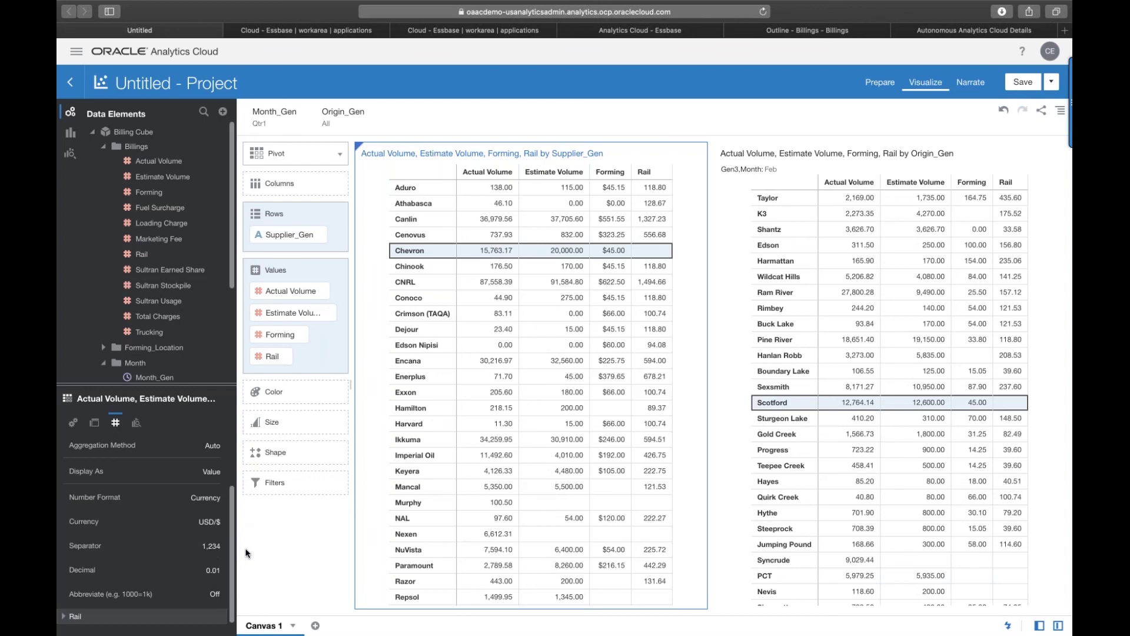
pyautogui.scroll(-3, 159, 300)
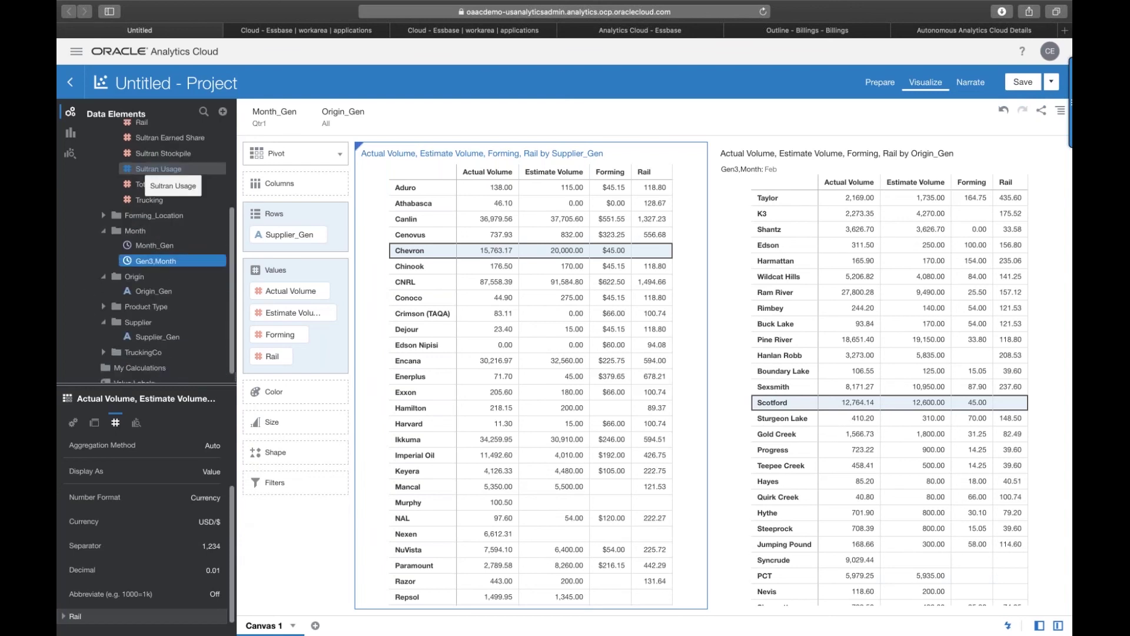
pyautogui.scroll(-1, 159, 297)
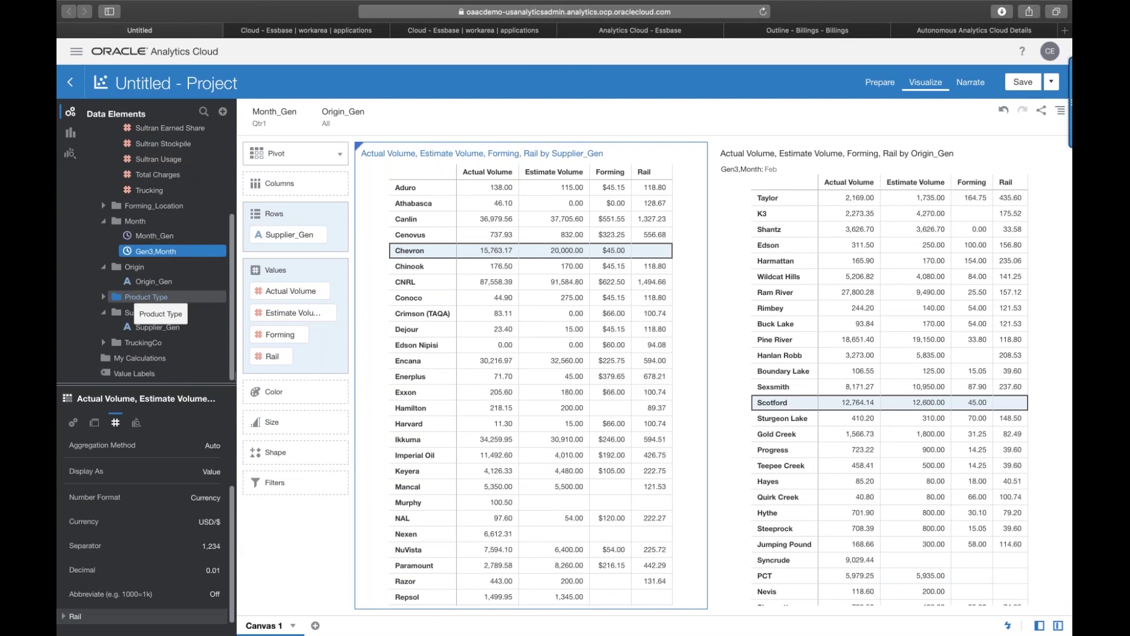
pyautogui.moveTo(171, 251); pyautogui.dragTo(170, 252)
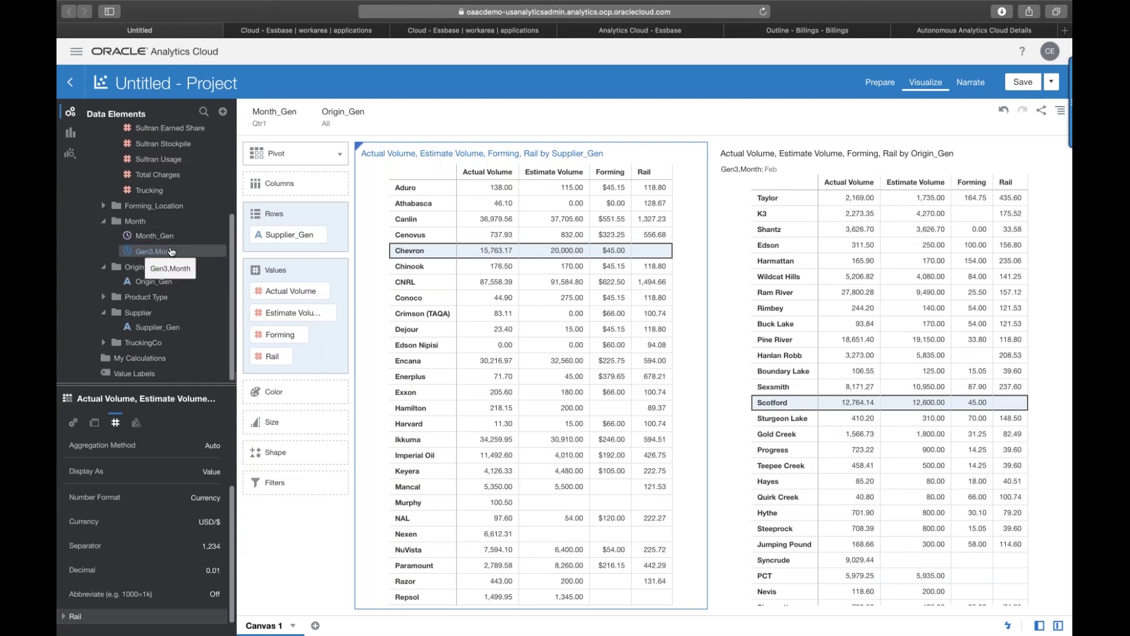
pyautogui.click(170, 252)
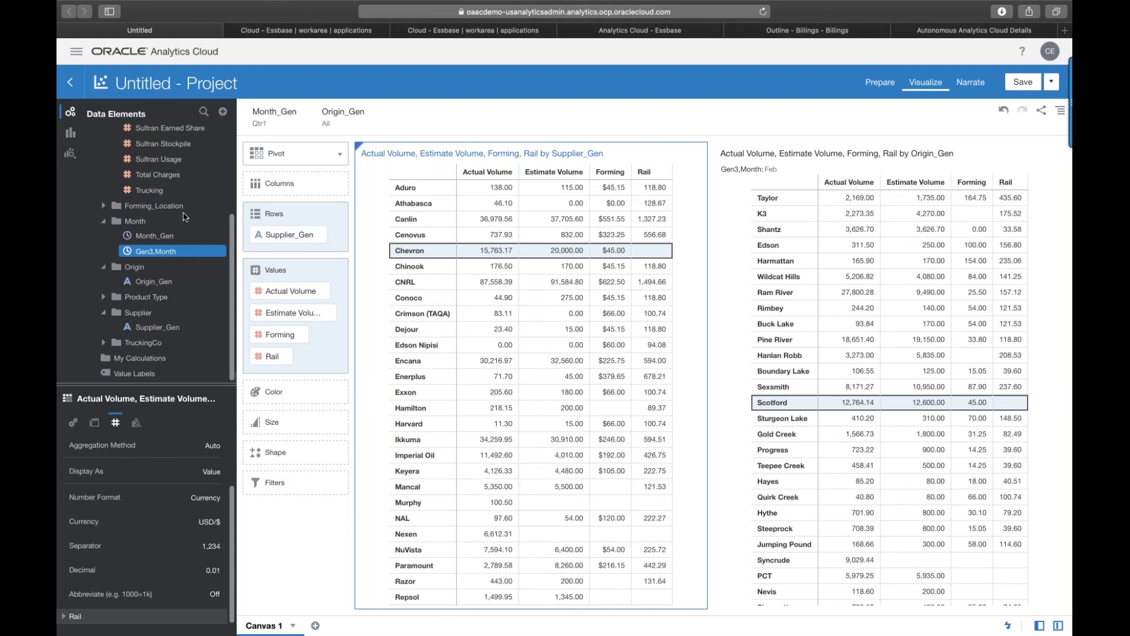
pyautogui.scroll(5, 165, 264)
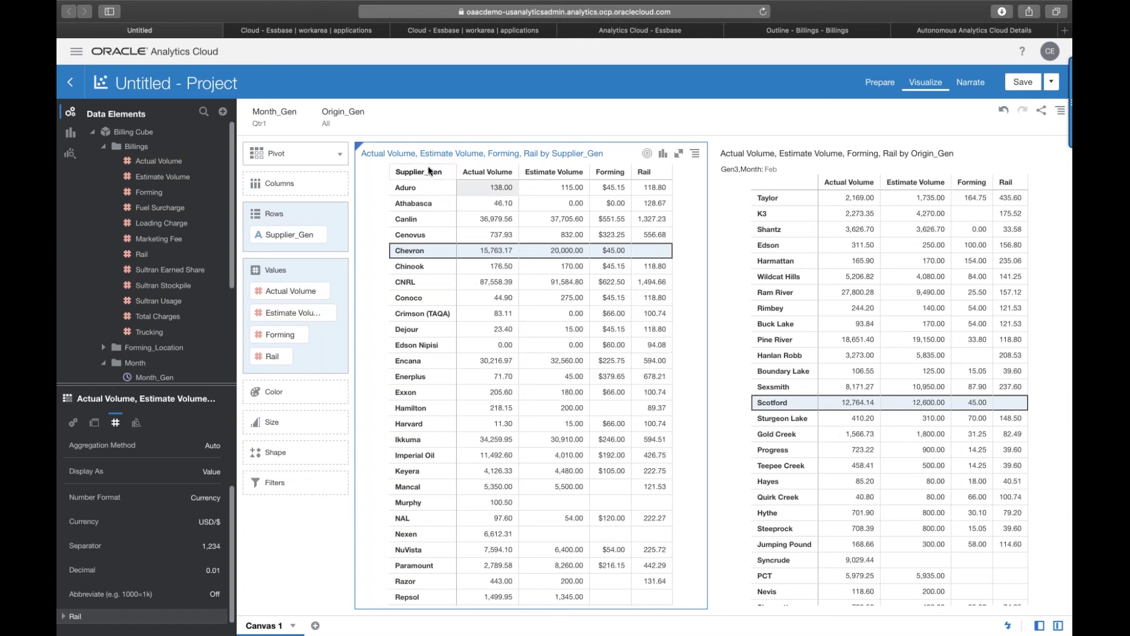
# Save the project under the name DV Test (Billings) in My Folders.
pyautogui.click(1053, 85)
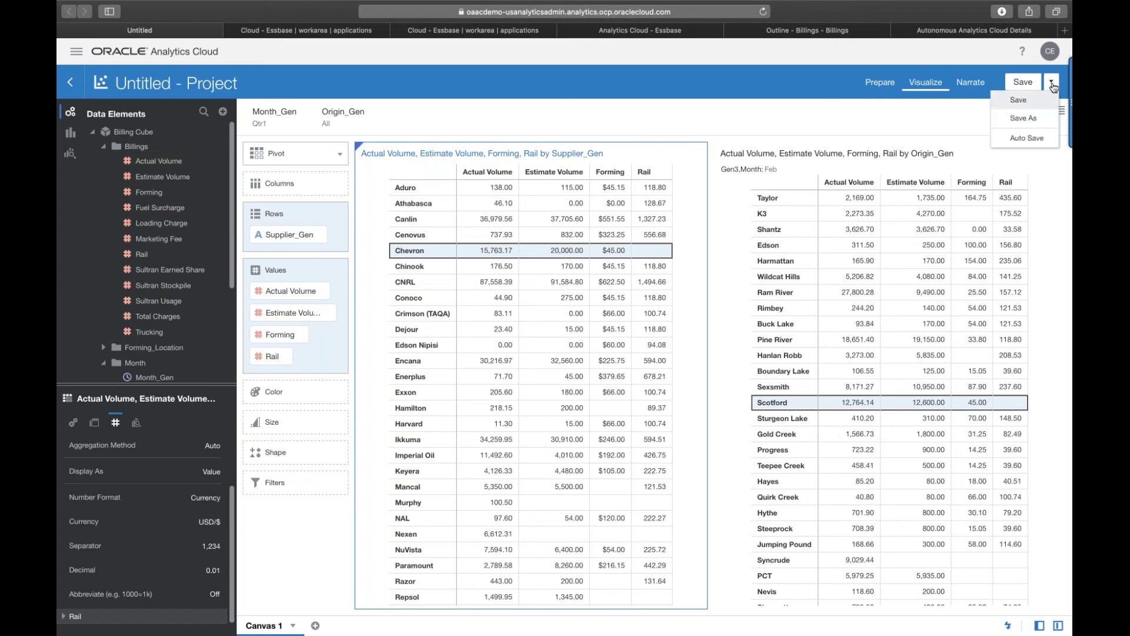
pyautogui.click(1032, 121)
pyautogui.write('DV ')
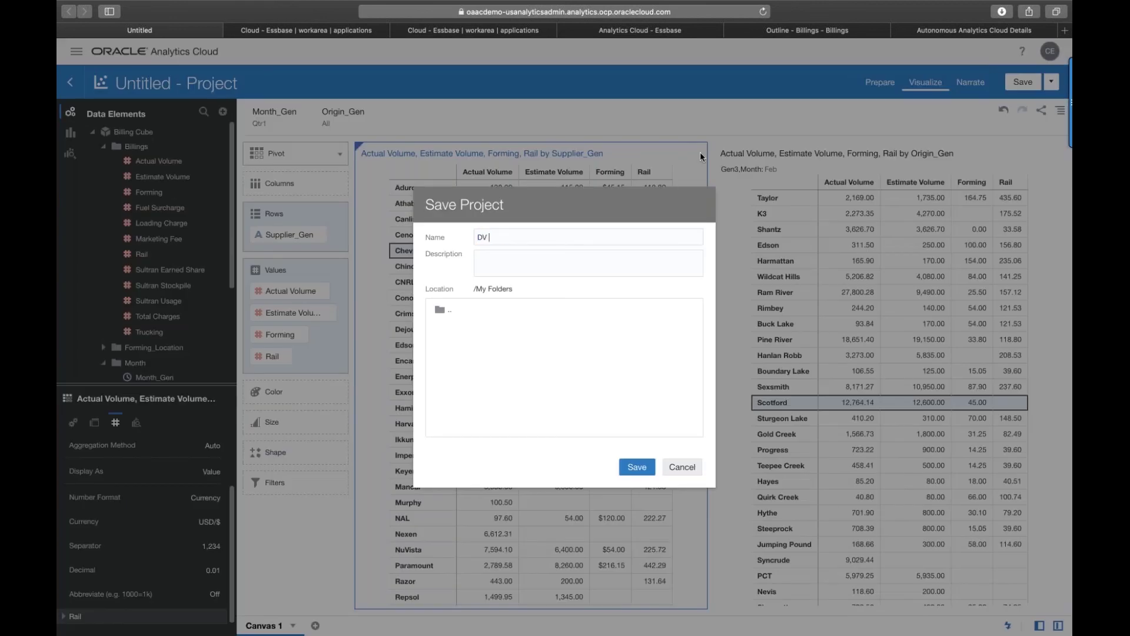
pyautogui.write('Test (Billings')
pyautogui.click(637, 467)
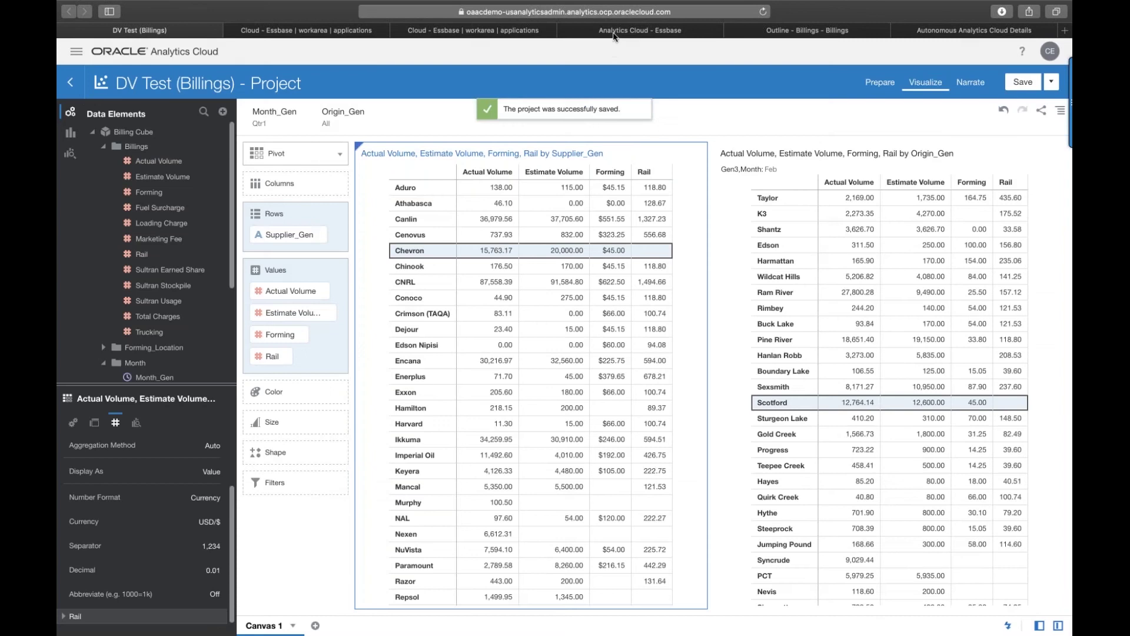
# Switch to the Essbase applications list and bring up the available actions for the Billings cube.
pyautogui.click(615, 31)
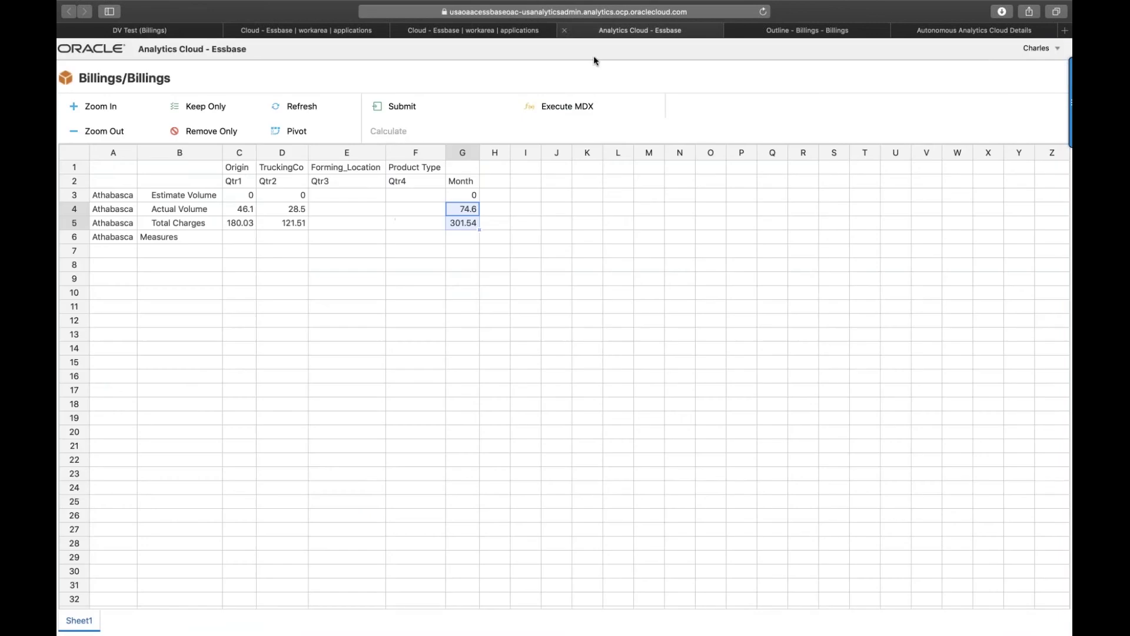
pyautogui.click(492, 30)
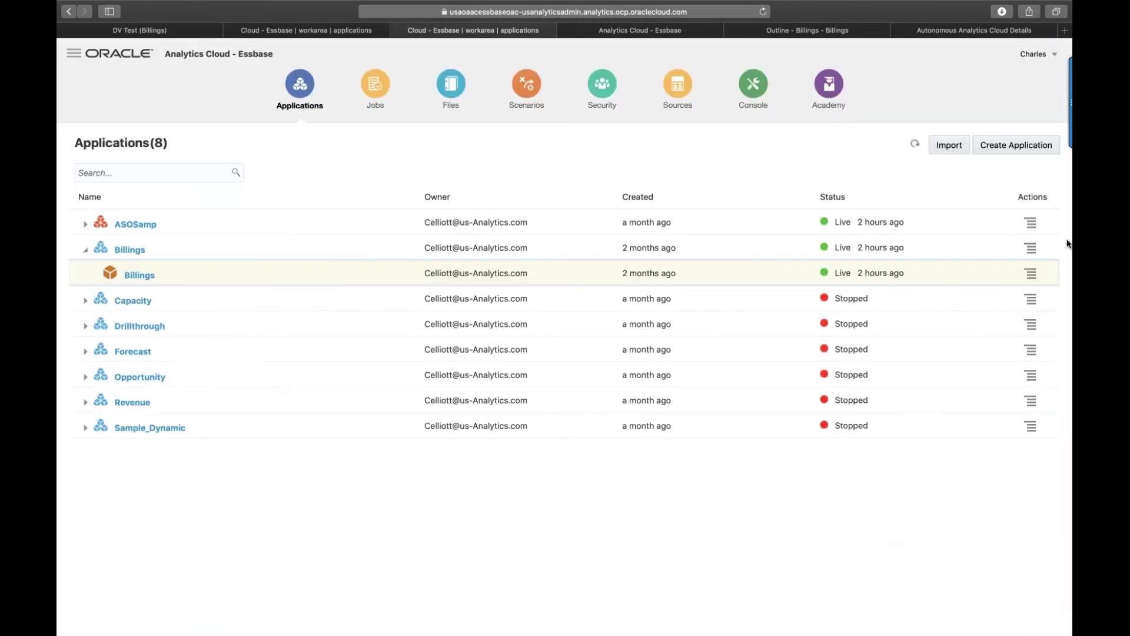
pyautogui.click(1030, 273)
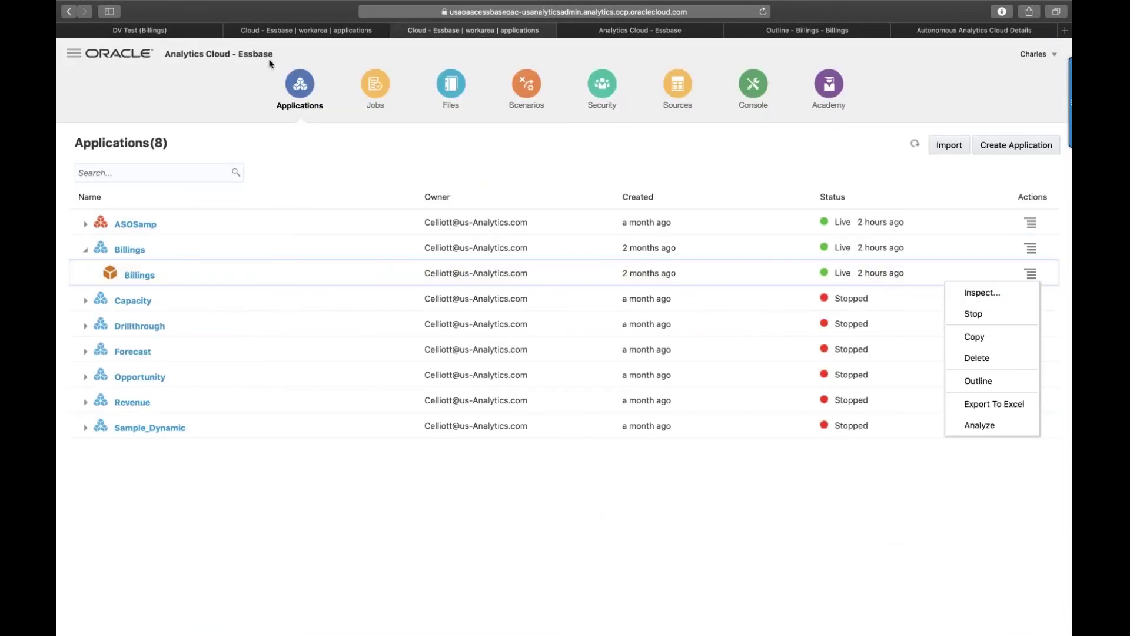
# Return to the DV Test (Billings) project, expand the Product Type folder and select Gen3,Month among the data elements.
pyautogui.click(140, 31)
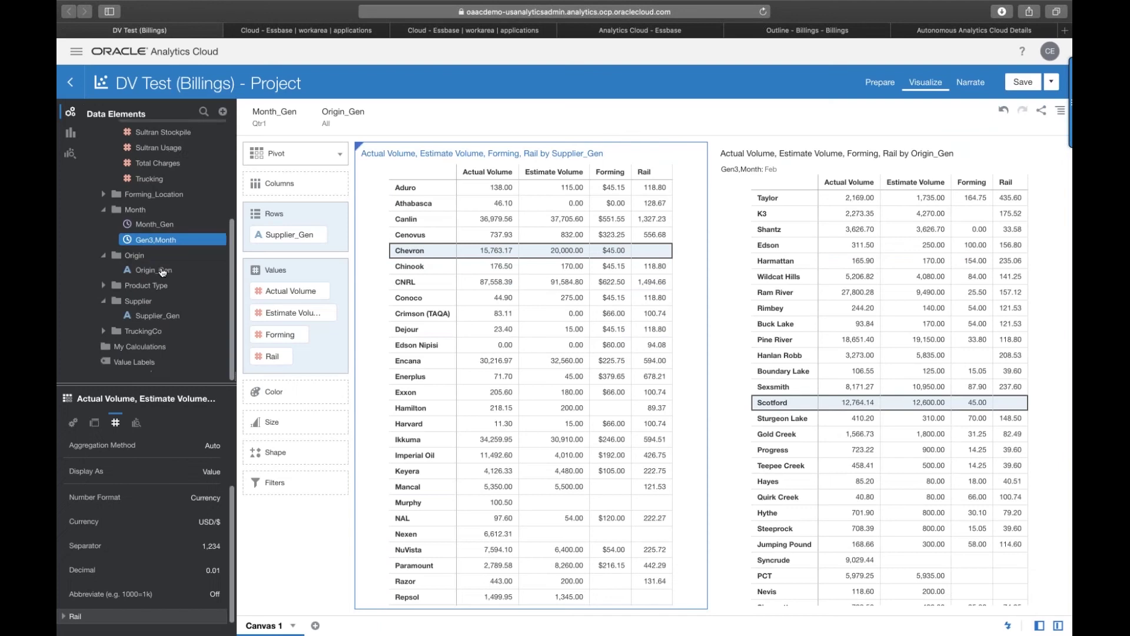
pyautogui.scroll(1, 163, 271)
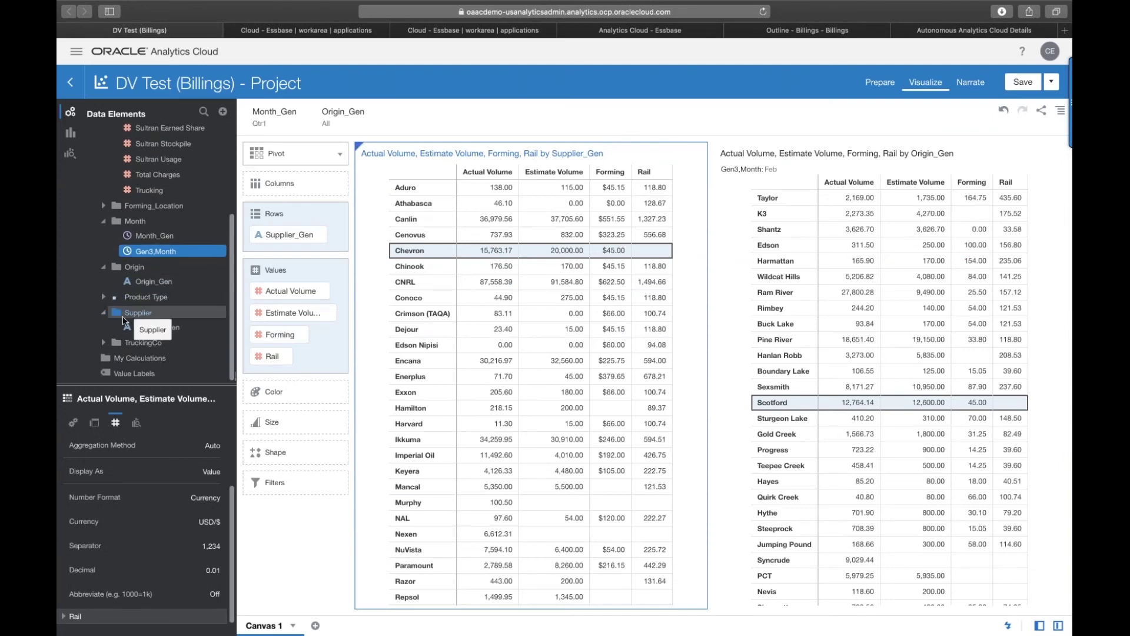
pyautogui.click(103, 296)
pyautogui.scroll(-1, 117, 264)
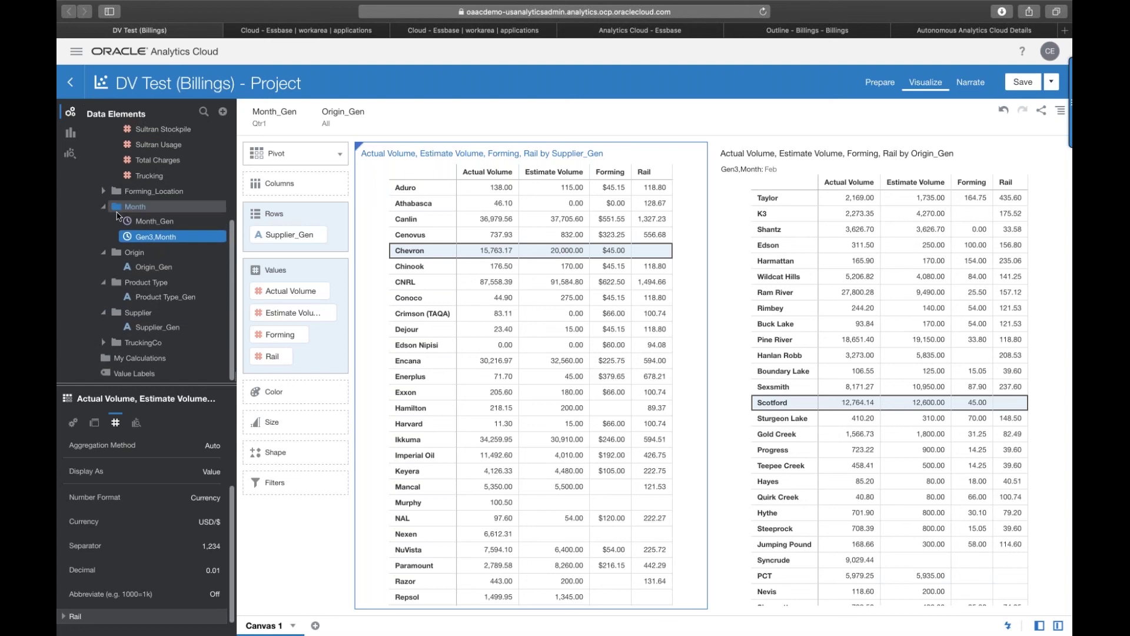
pyautogui.keyDown('ctrl'); pyautogui.click(156, 237); pyautogui.keyUp('ctrl')
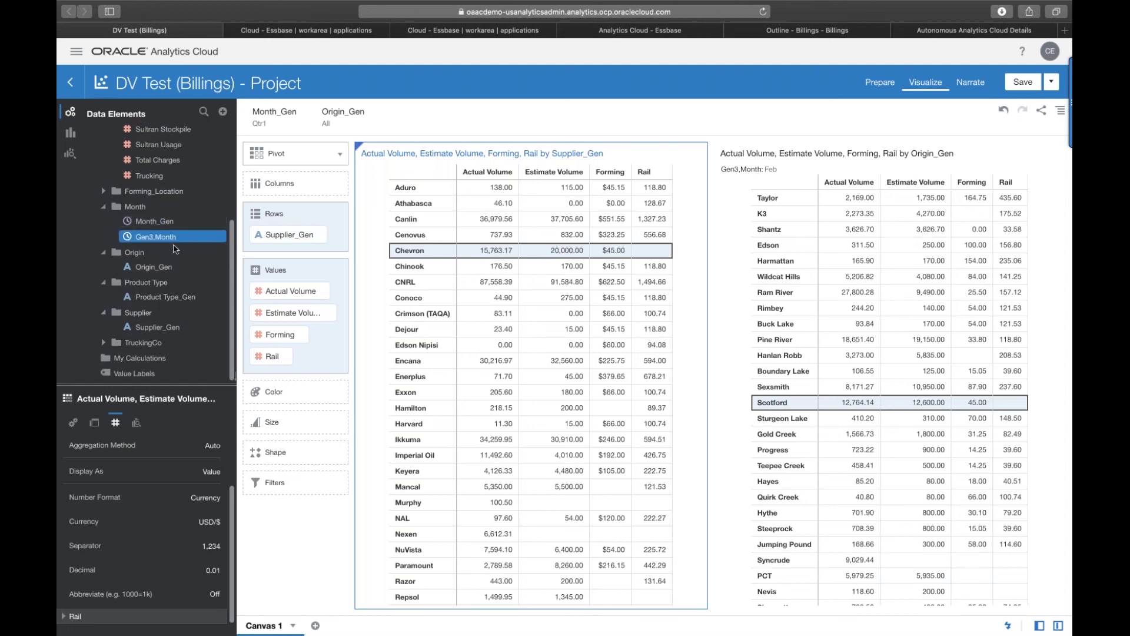
pyautogui.click(156, 238)
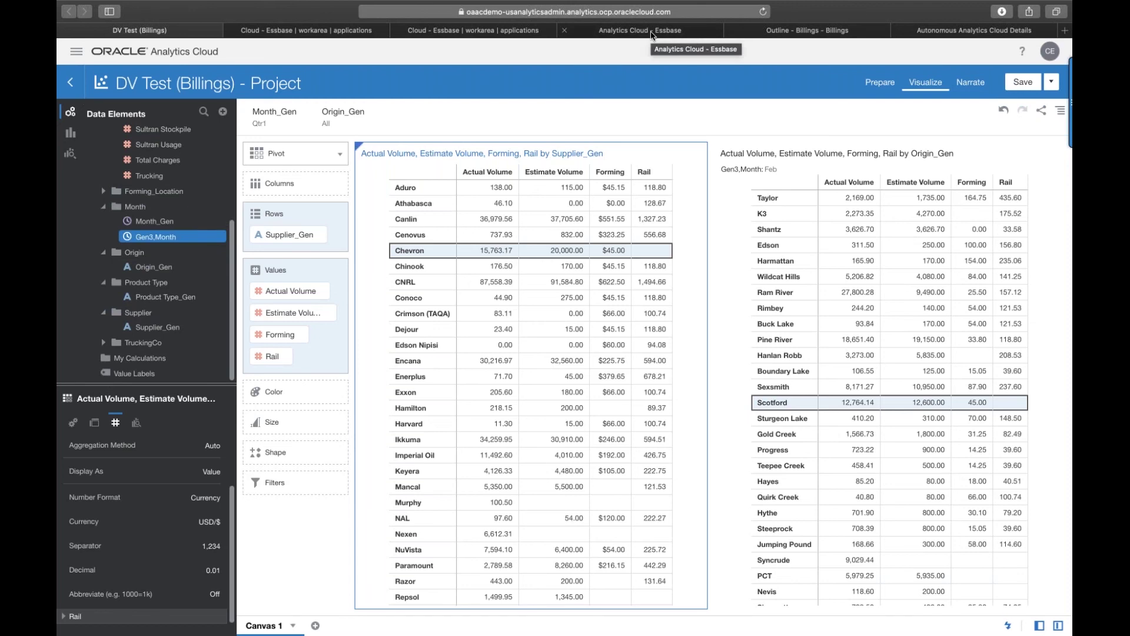
# Switch back to the Essbase applications list, inspect the Billings cube and open the generations of its Month dimension.
pyautogui.click(642, 31)
pyautogui.click(472, 30)
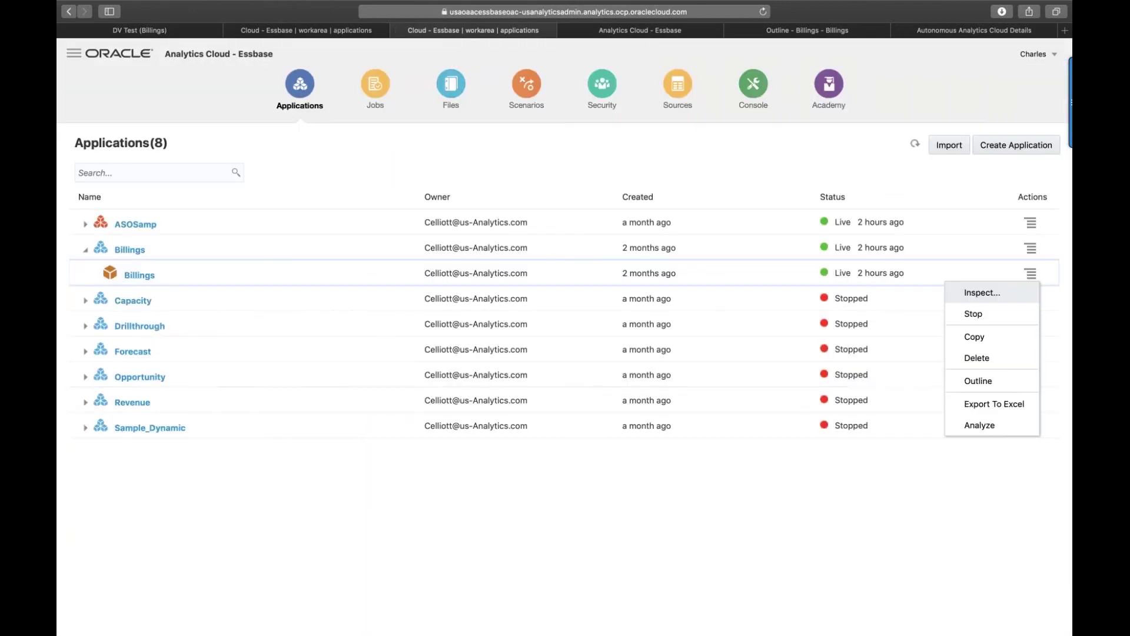
pyautogui.click(1023, 296)
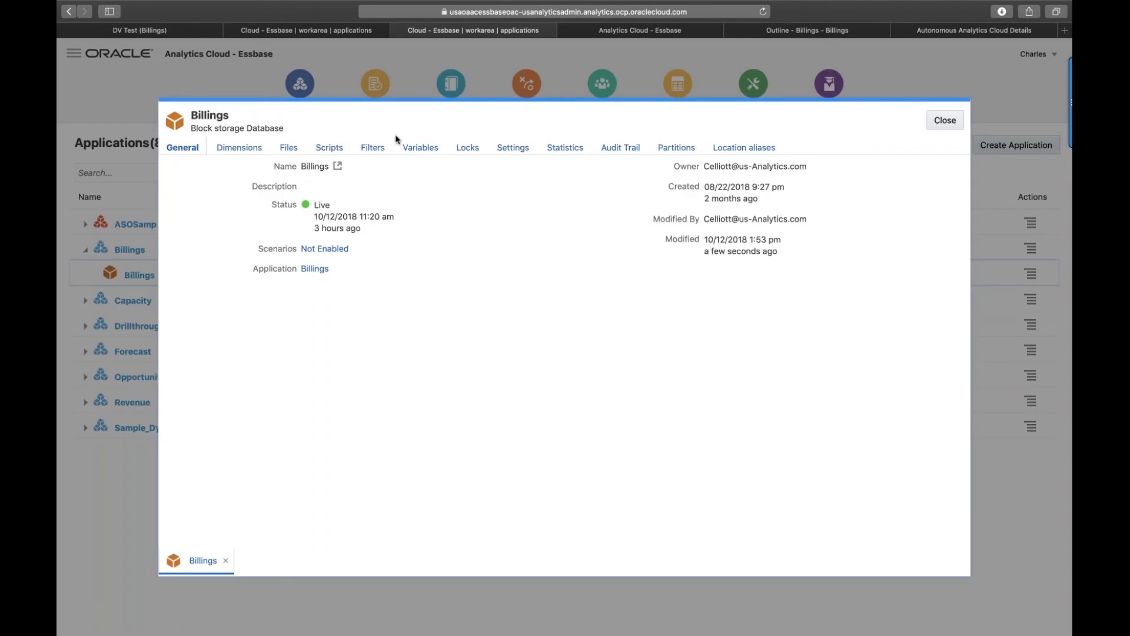
pyautogui.click(238, 148)
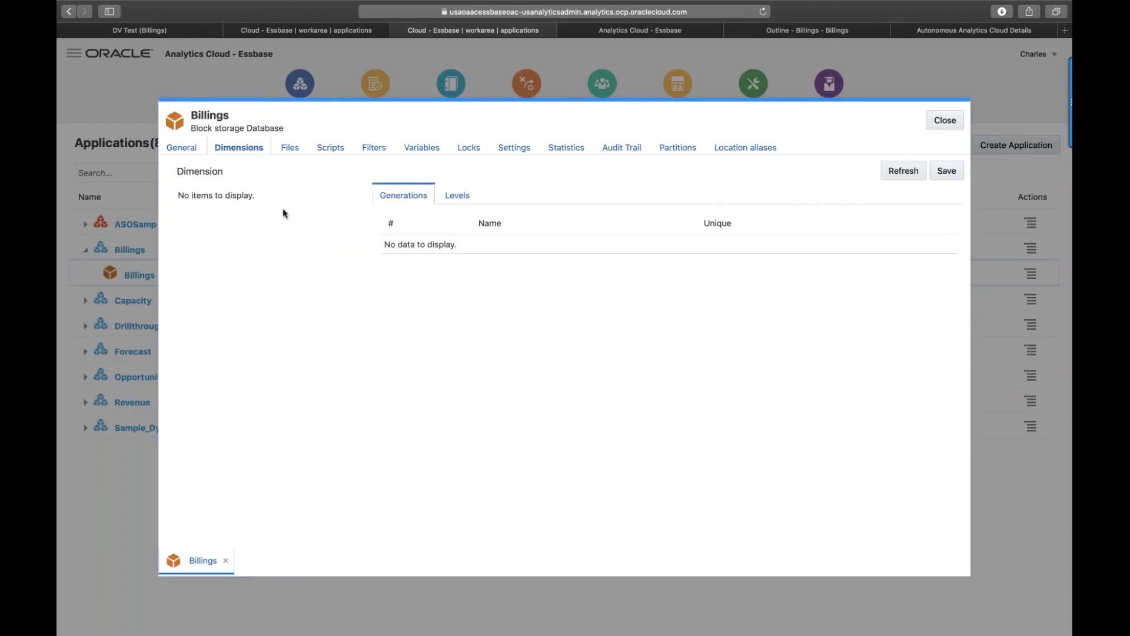
pyautogui.click(259, 231)
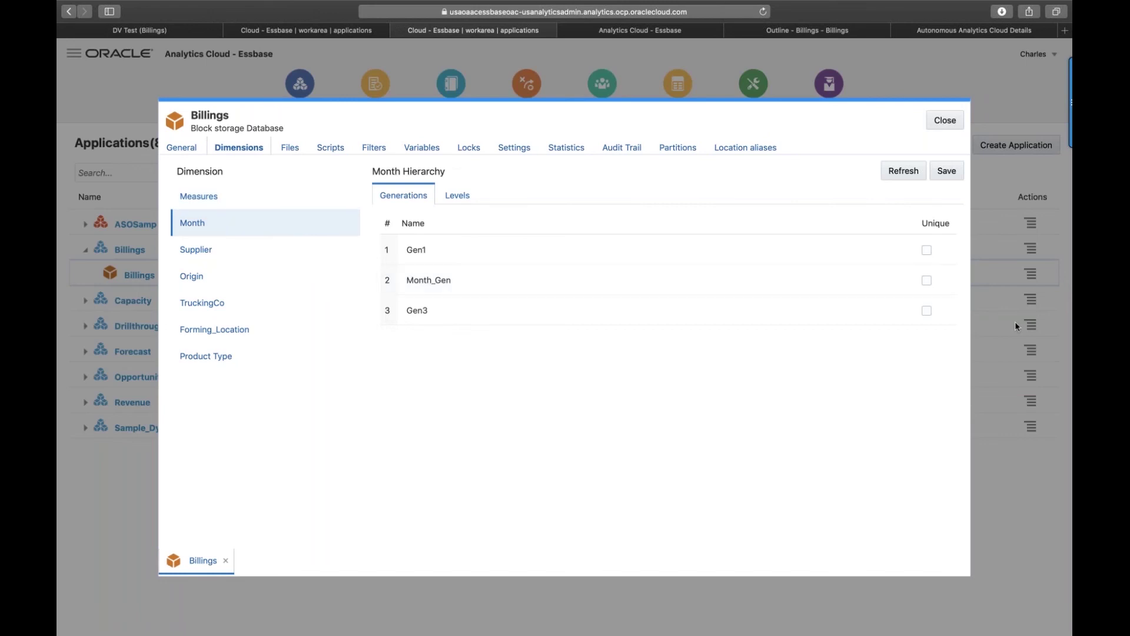
# Rename generation 2 of the Month dimension as Quarter.
pyautogui.click(458, 283)
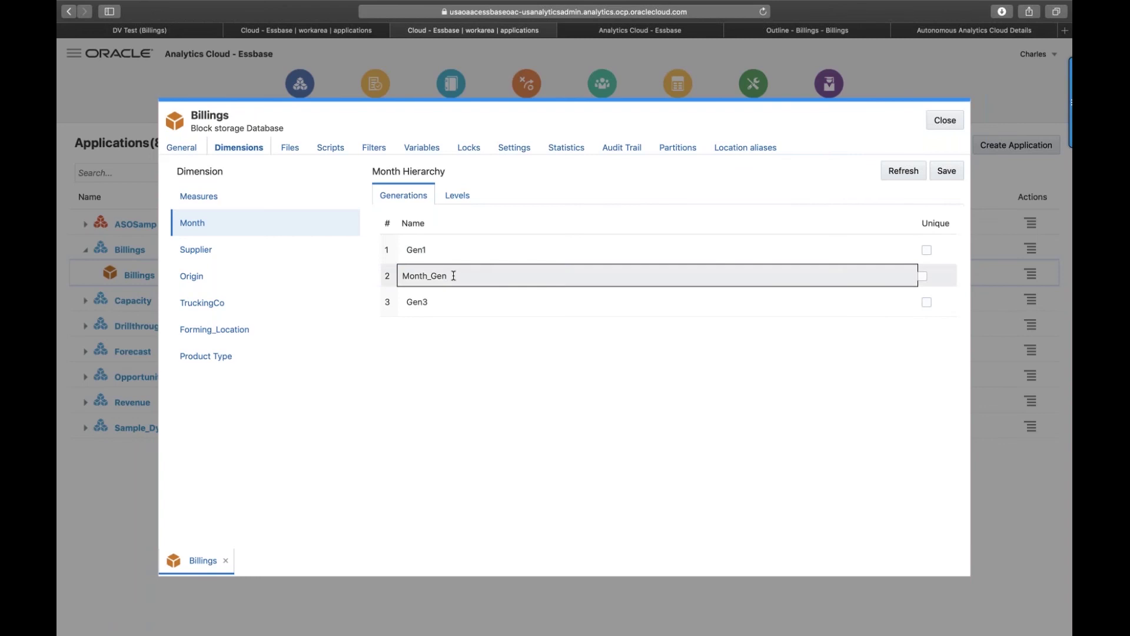
pyautogui.moveTo(450, 276); pyautogui.dragTo(397, 271)
pyautogui.press('BackSpace')
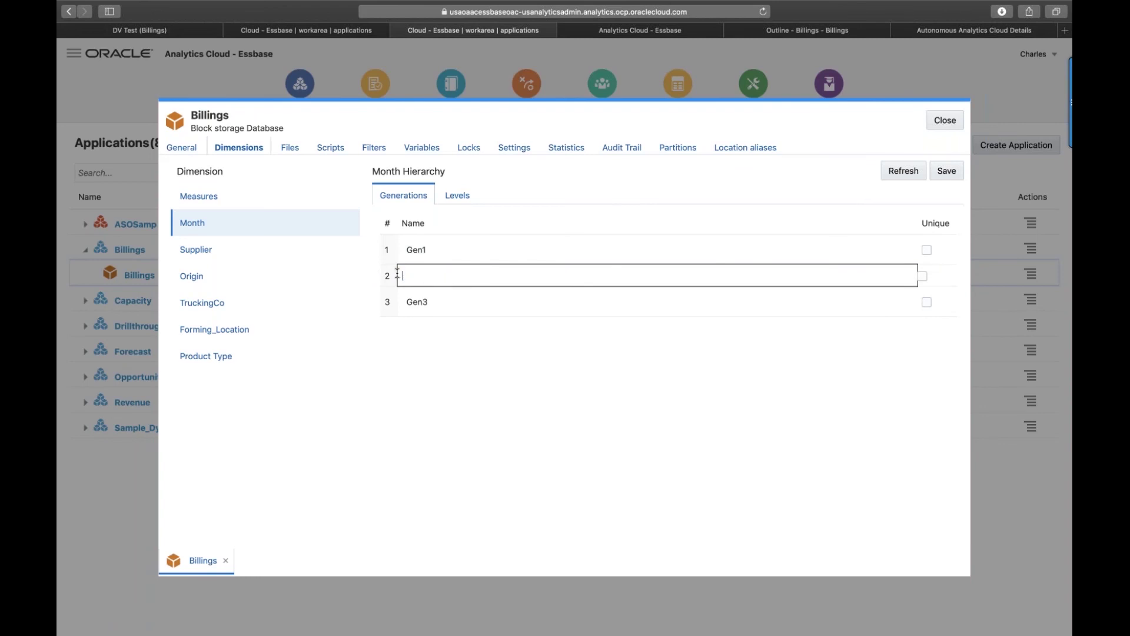
pyautogui.write('Quarter')
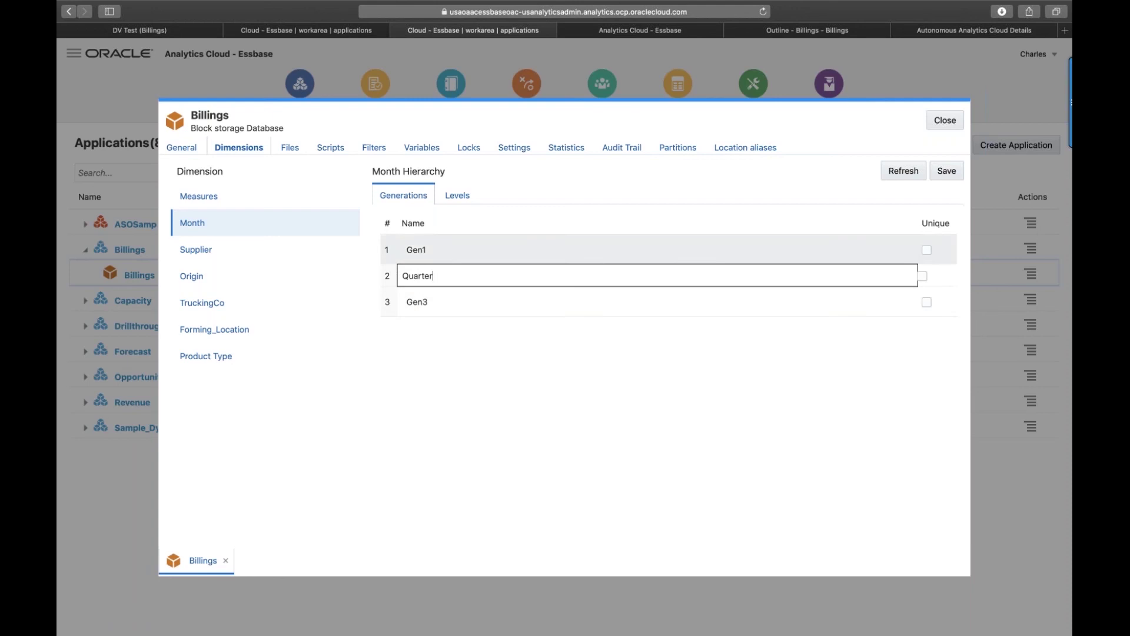
# Try to save the Month hierarchy with generation 2 as Quarter, and retry with the name QTR.
pyautogui.click(662, 297)
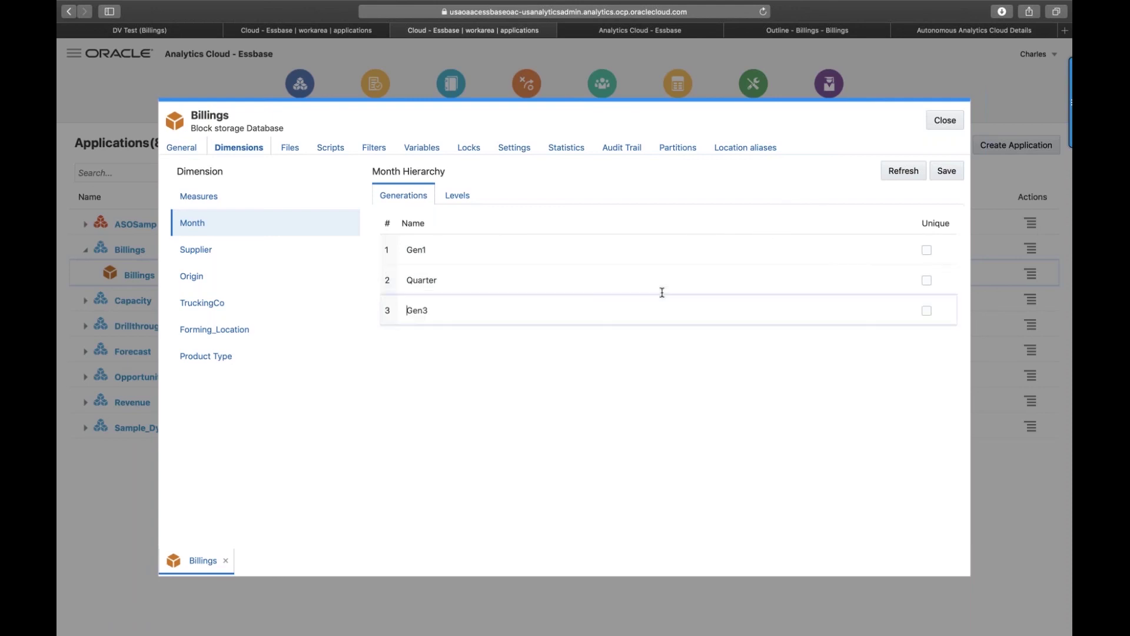
pyautogui.click(946, 172)
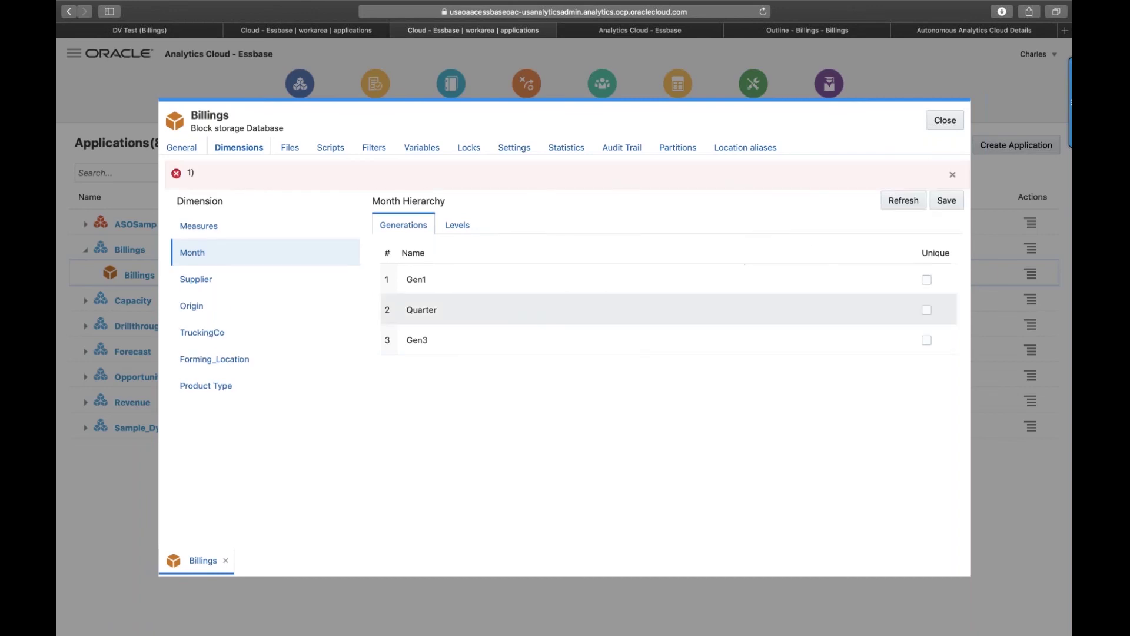
pyautogui.click(454, 307)
pyautogui.doubleClick(454, 307)
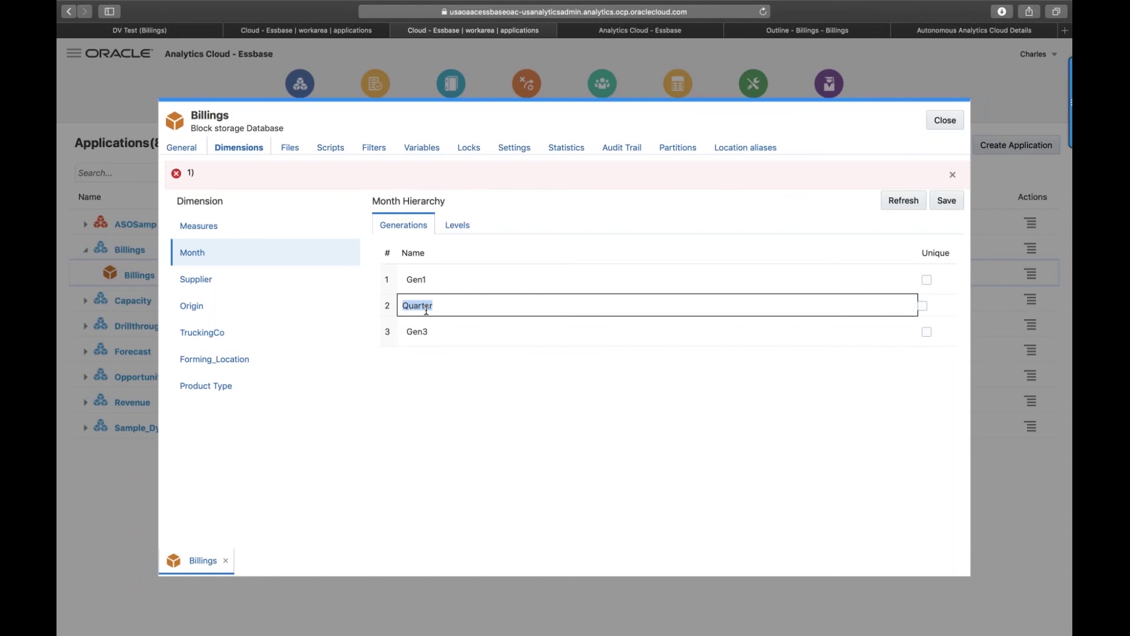
pyautogui.write('QTR')
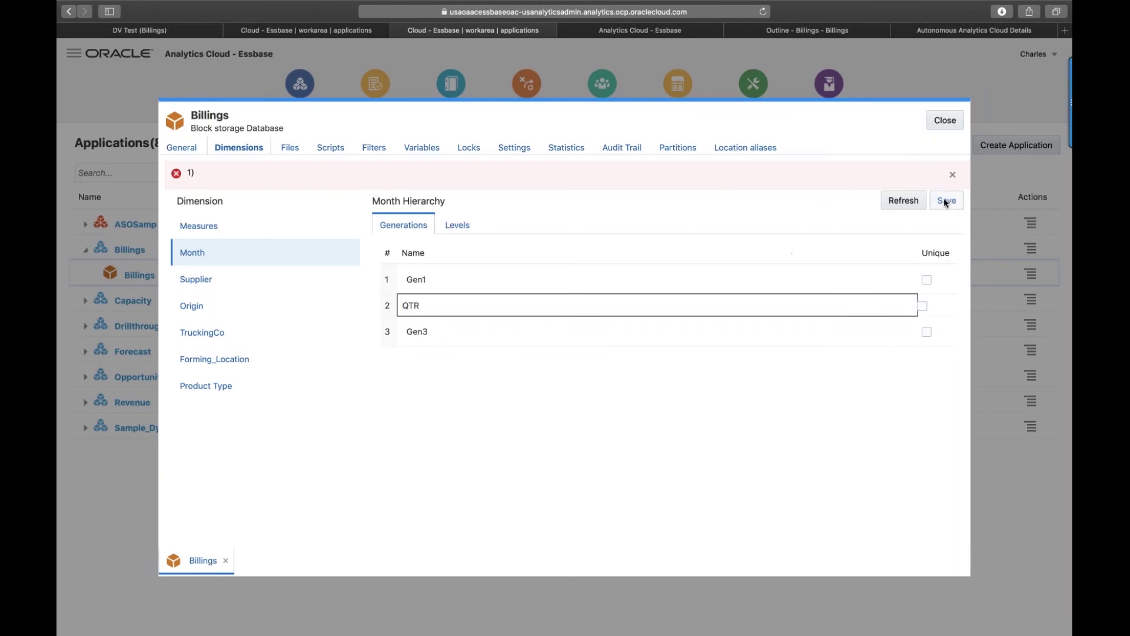
pyautogui.click(954, 202)
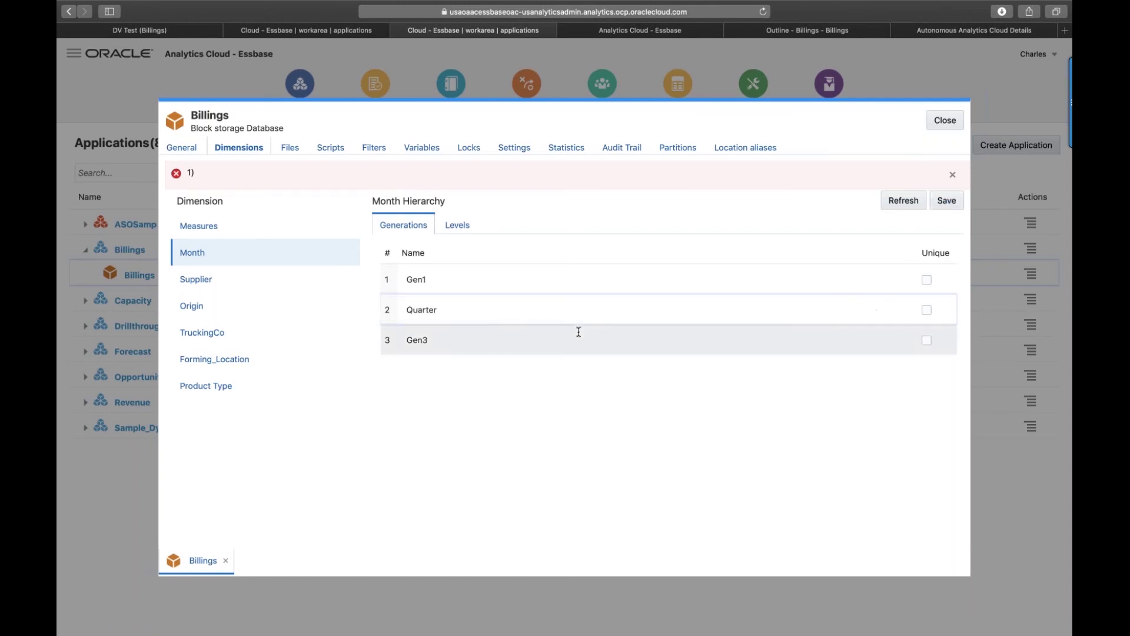
# Replace the name of generation 2 with QTR and try again to save the Month hierarchy.
pyautogui.click(456, 308)
pyautogui.moveTo(456, 306); pyautogui.dragTo(403, 300)
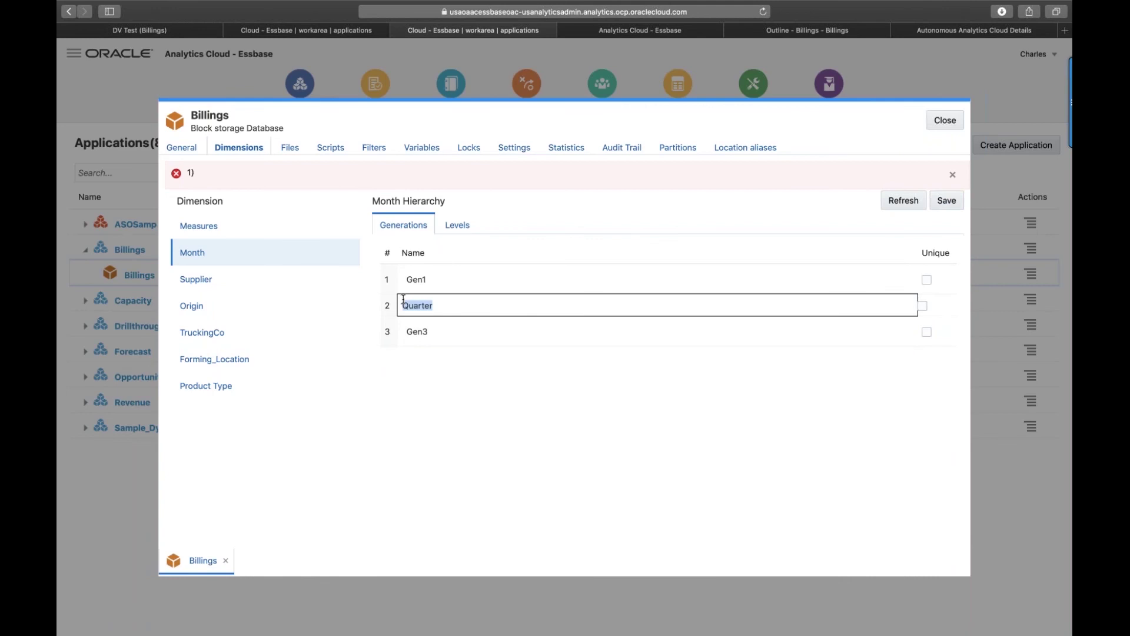
pyautogui.press('BackSpace')
pyautogui.write('WTR')
pyautogui.press('BackSpace')
pyautogui.press('BackSpace')
pyautogui.press('BackSpace')
pyautogui.write('QTR')
pyautogui.press('Tab')
pyautogui.click(953, 203)
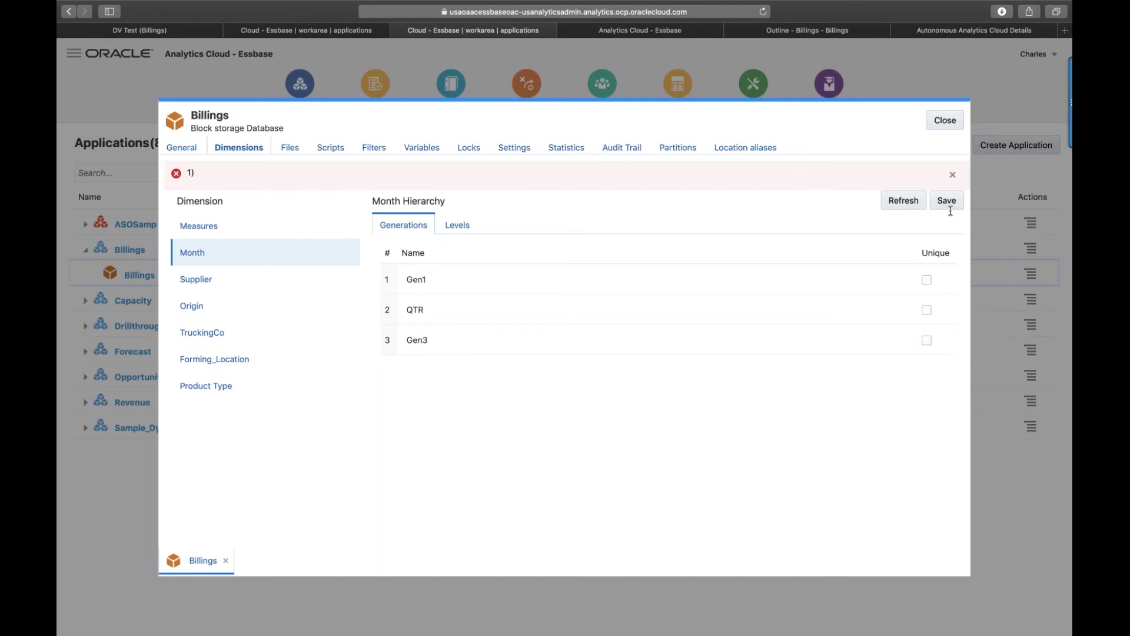
# Refresh the Month hierarchy and try once more to rename generation 2 as QTR and save it.
pyautogui.click(906, 203)
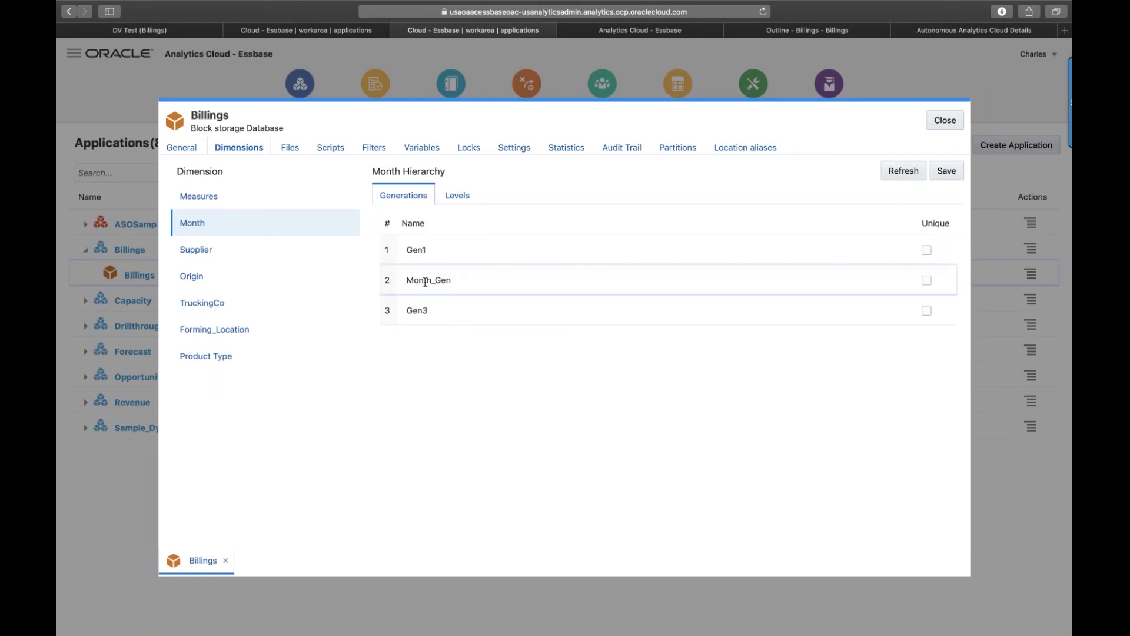
pyautogui.doubleClick(405, 280)
pyautogui.write('QTR')
pyautogui.click(947, 170)
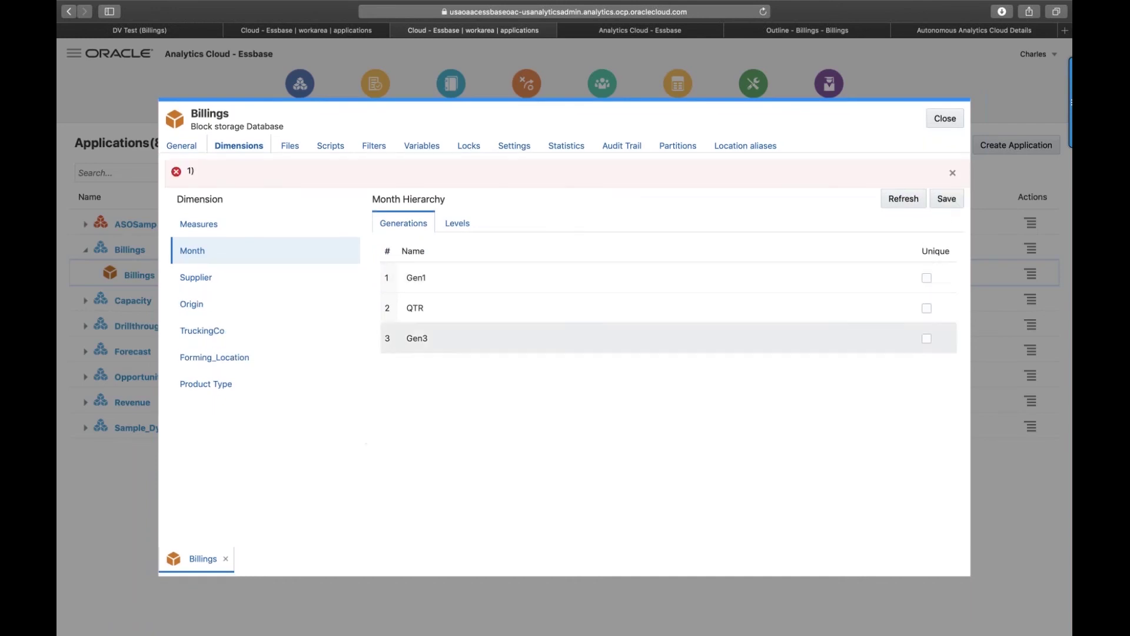
# View the Month dimension's levels, close the Billings cube details and return to the DV Test (Billings) project.
pyautogui.click(459, 227)
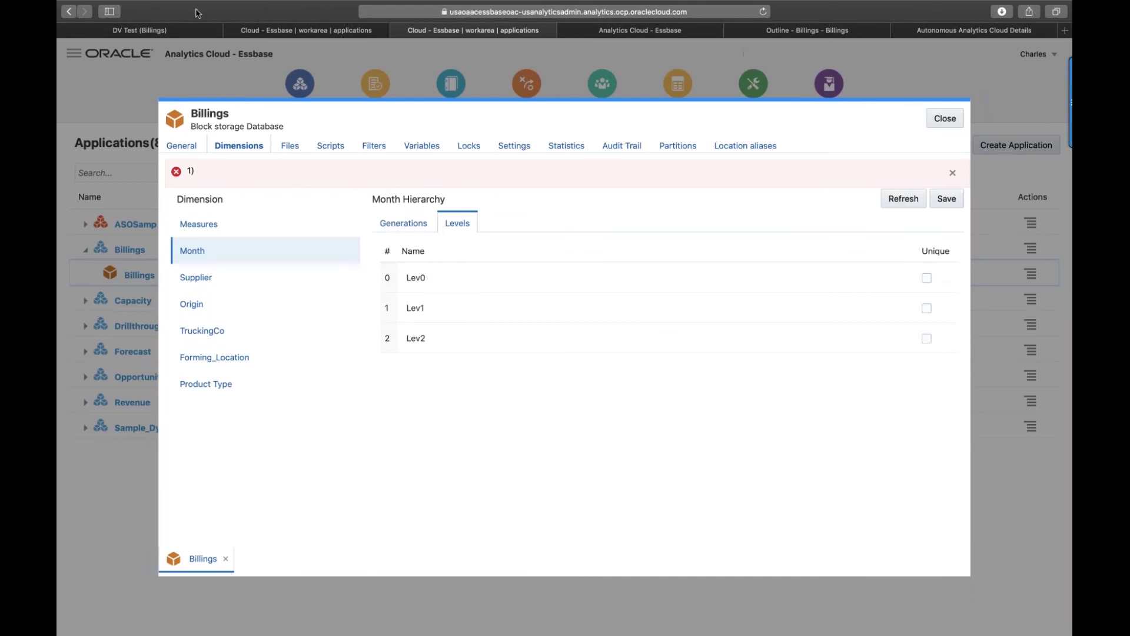
pyautogui.click(943, 118)
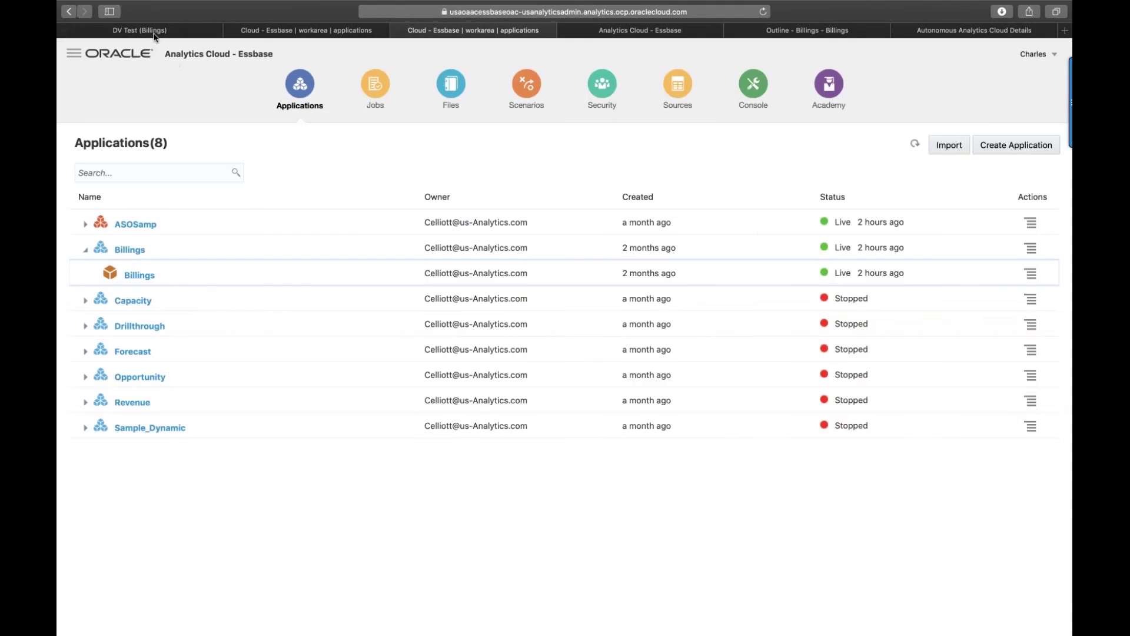
pyautogui.click(153, 31)
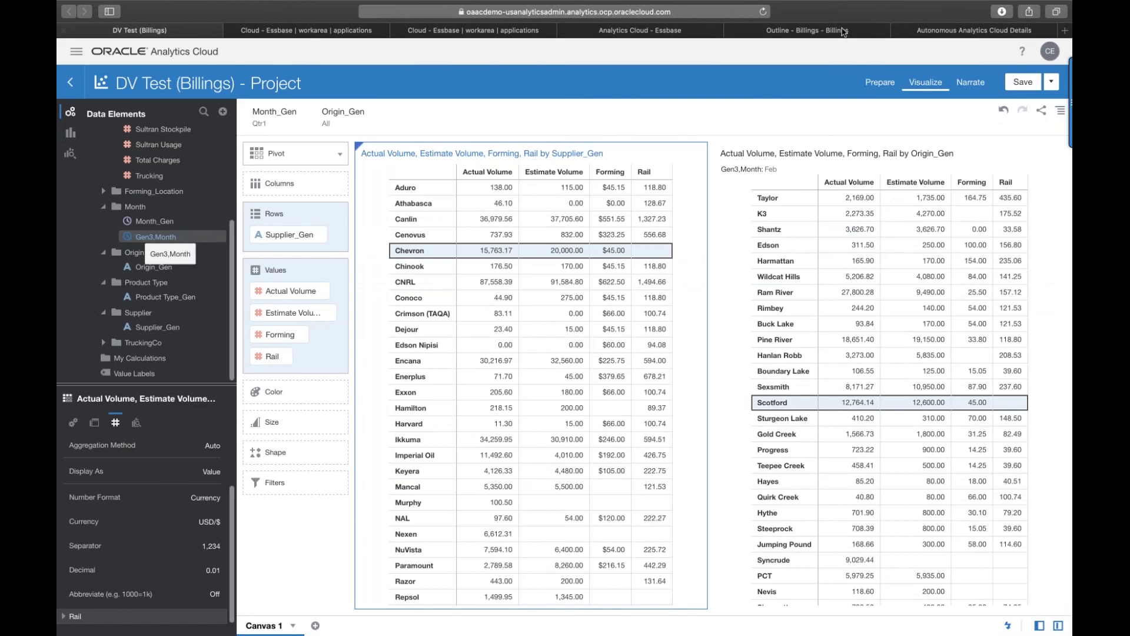
# Look over the canvas options and the Narrate view of the project, and go back to Visualize.
pyautogui.click(1059, 113)
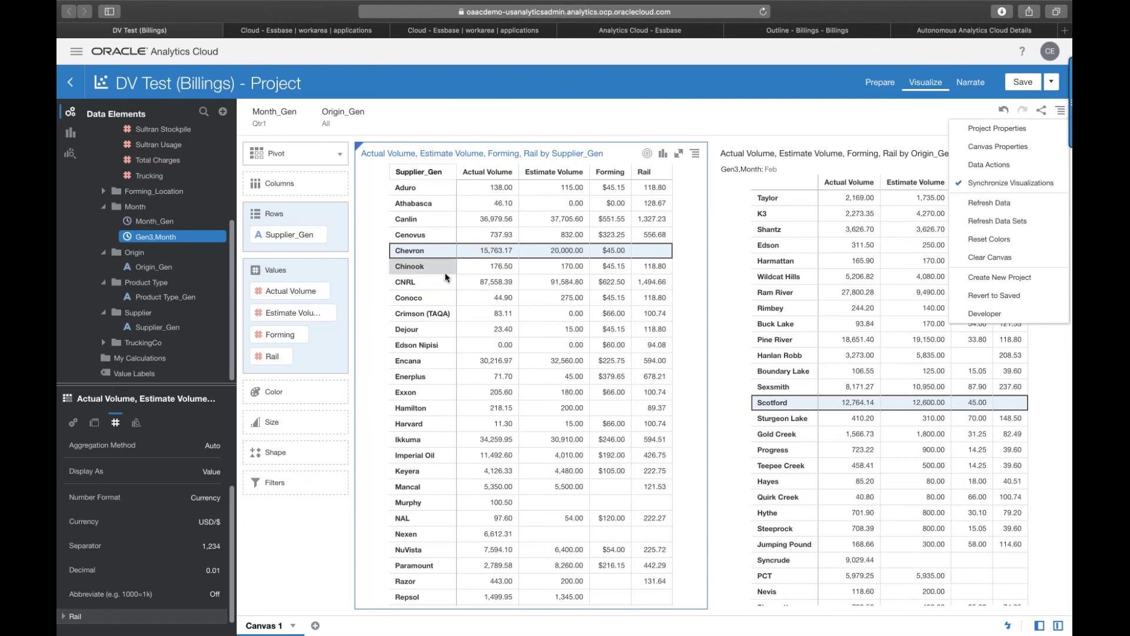
pyautogui.click(789, 133)
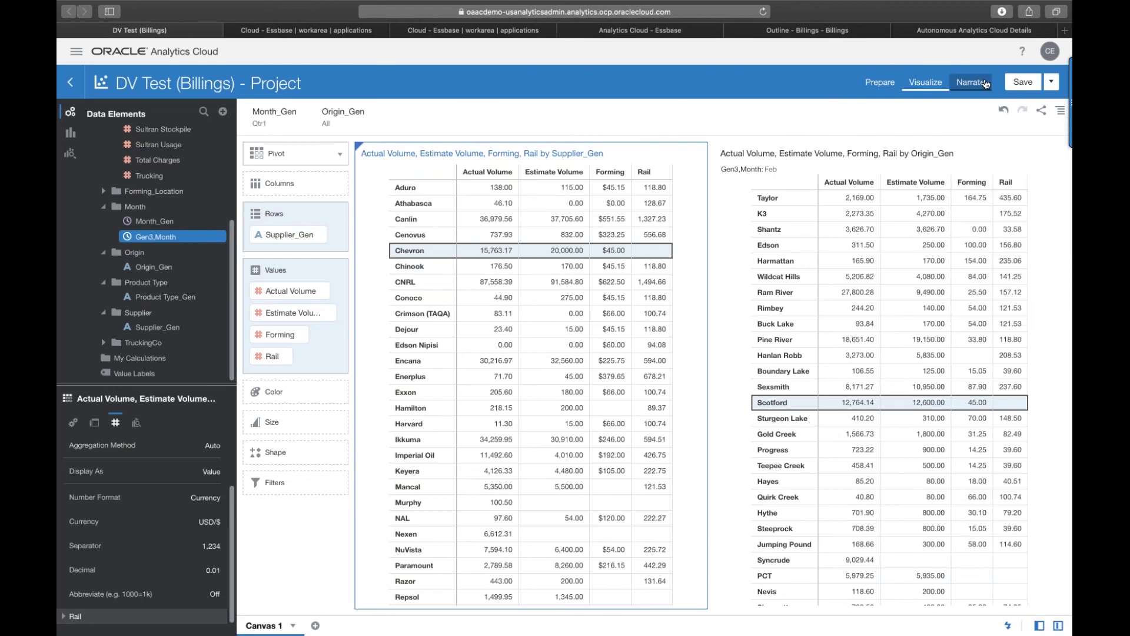
pyautogui.click(985, 84)
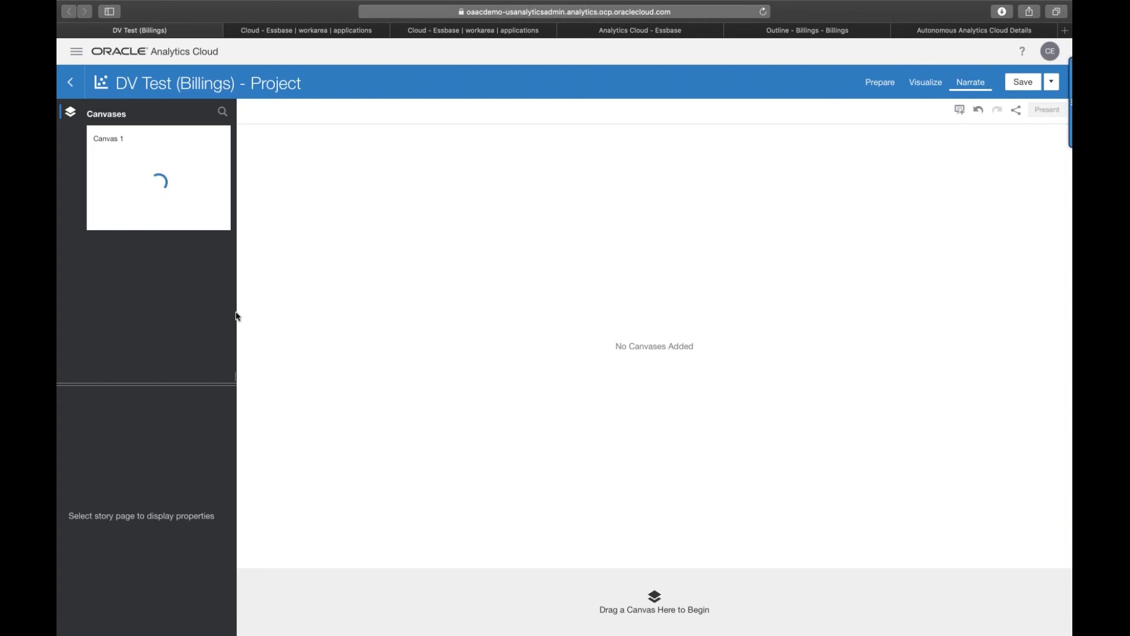
pyautogui.click(908, 88)
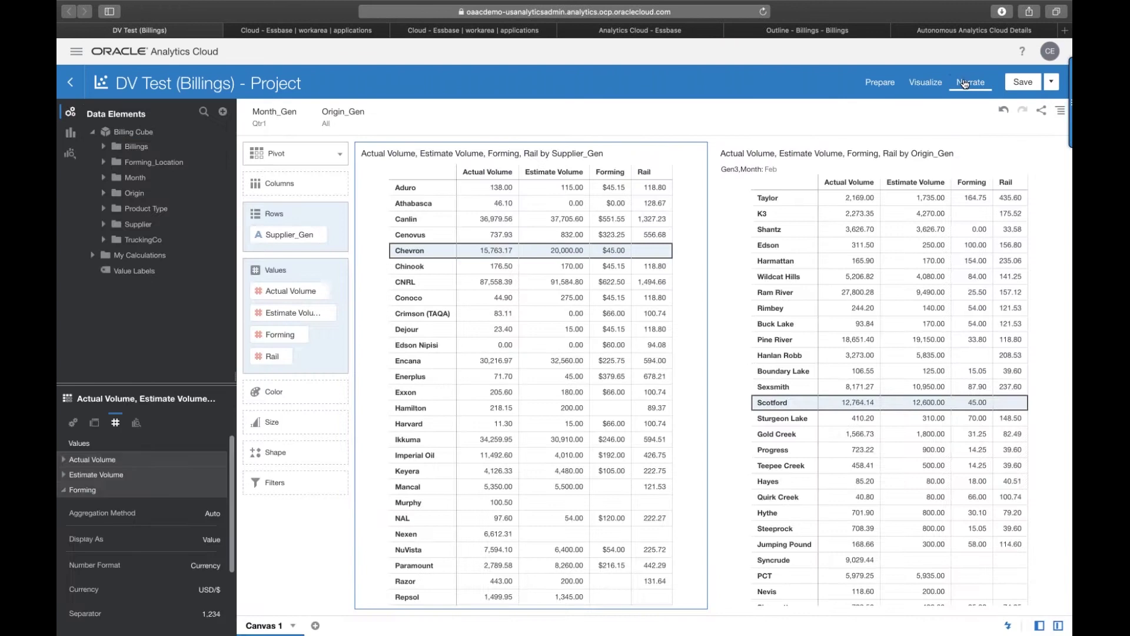
# Add Canvas 1 as a story page in the Narrate view and check the actions available for the page.
pyautogui.click(971, 82)
pyautogui.moveTo(171, 188); pyautogui.dragTo(613, 615)
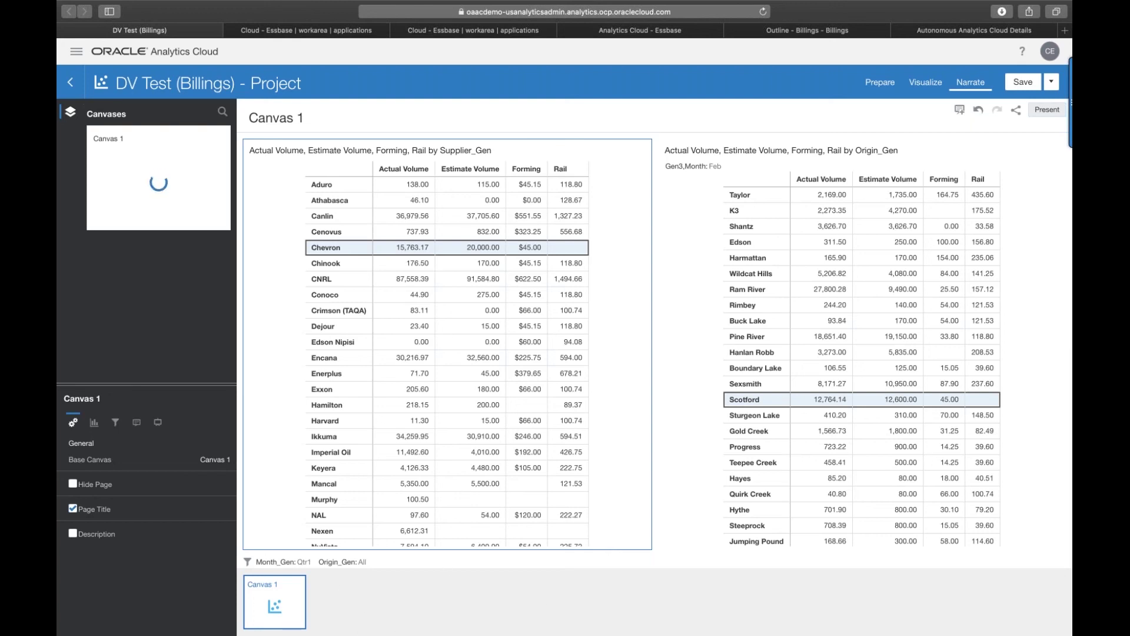
pyautogui.rightClick(298, 584)
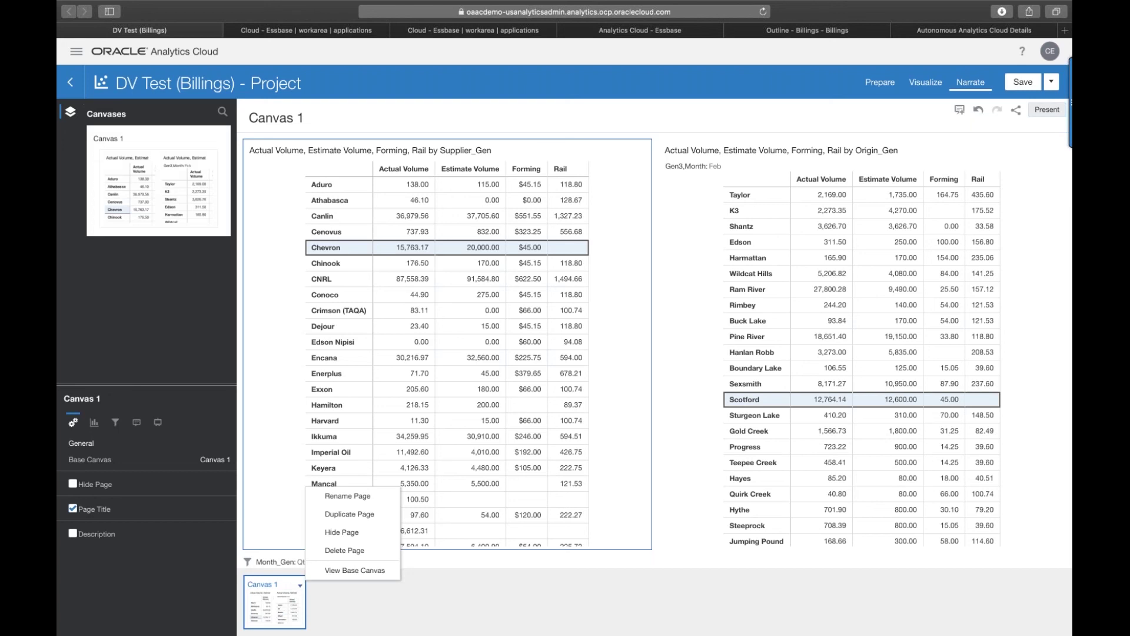
pyautogui.click(535, 595)
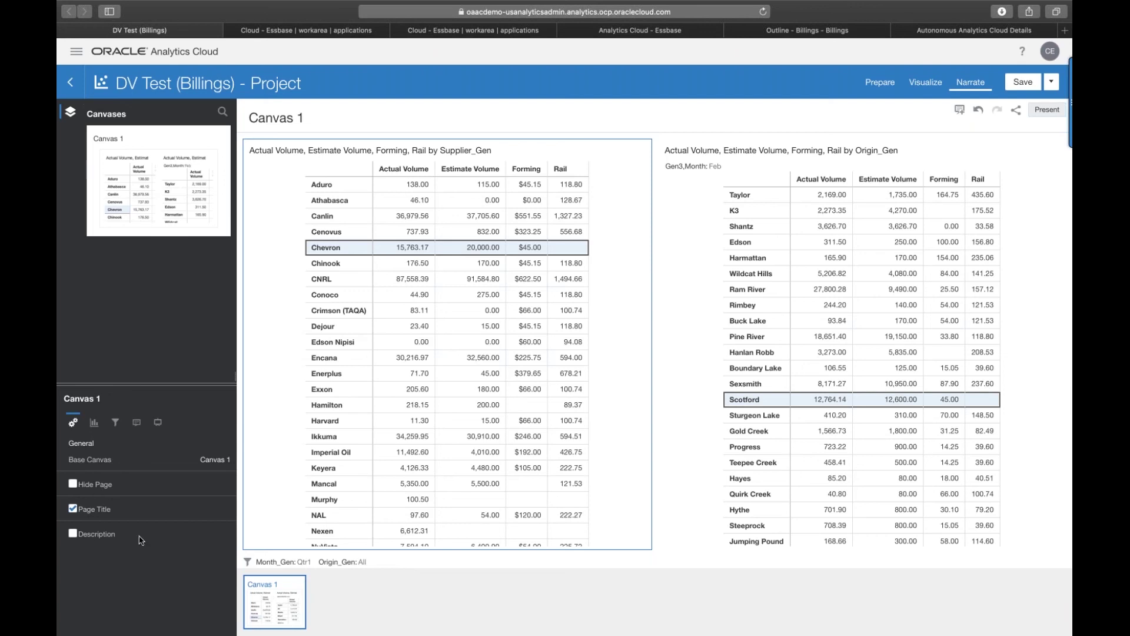
# Enable the story page's description and change the page title to "Q1 Initiatives".
pyautogui.click(72, 535)
pyautogui.click(303, 118)
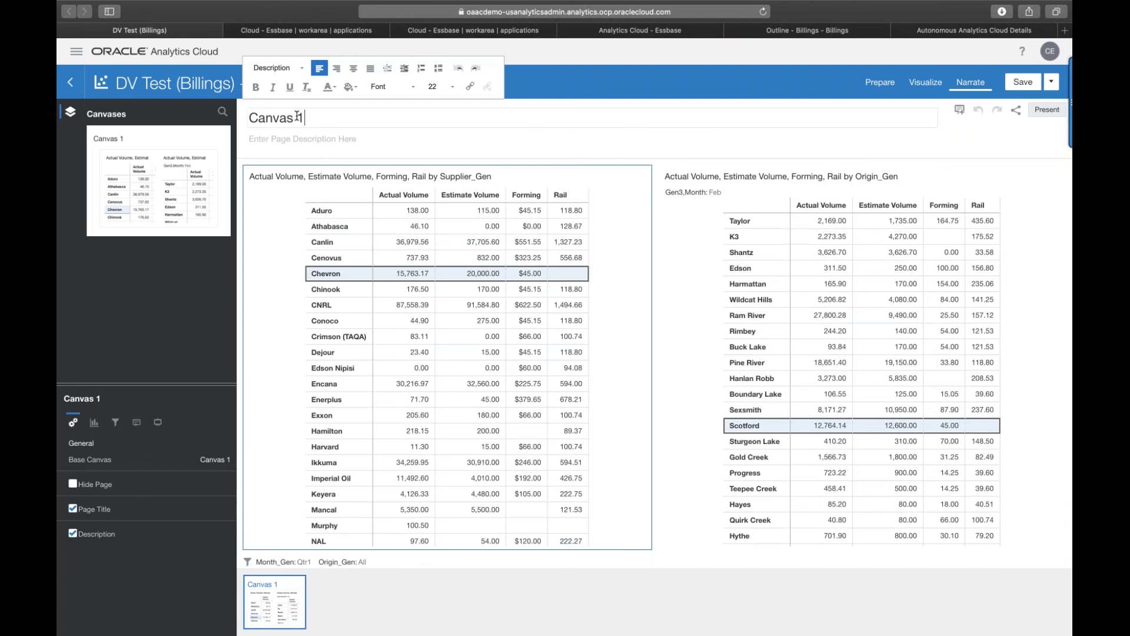
pyautogui.press('super+a')
pyautogui.press('BackSpace')
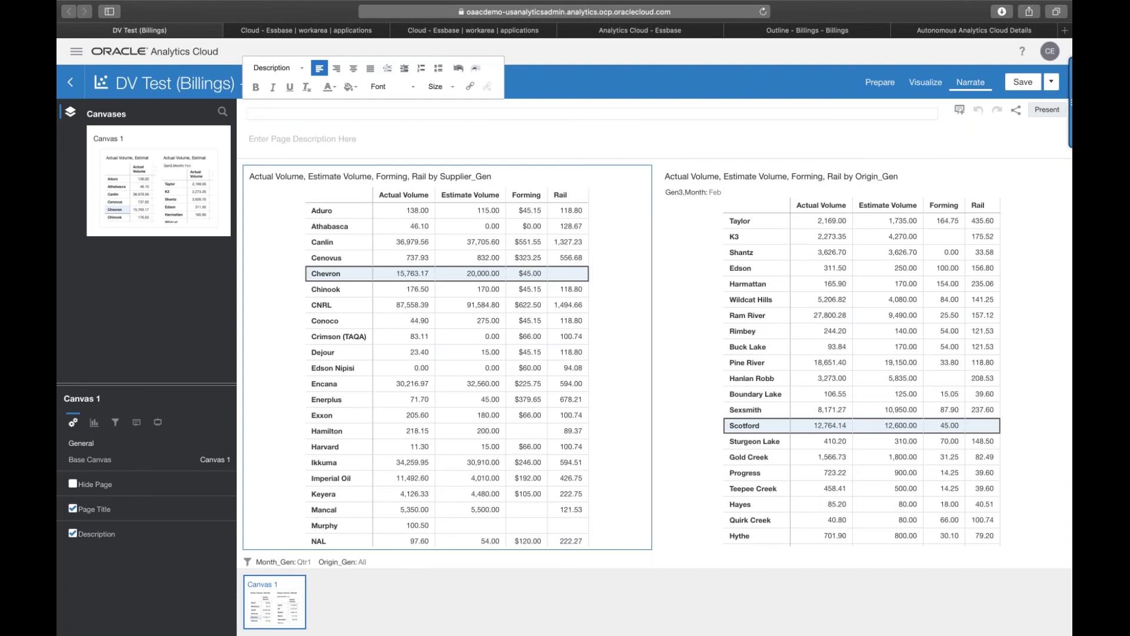
pyautogui.write('Q1 Initia')
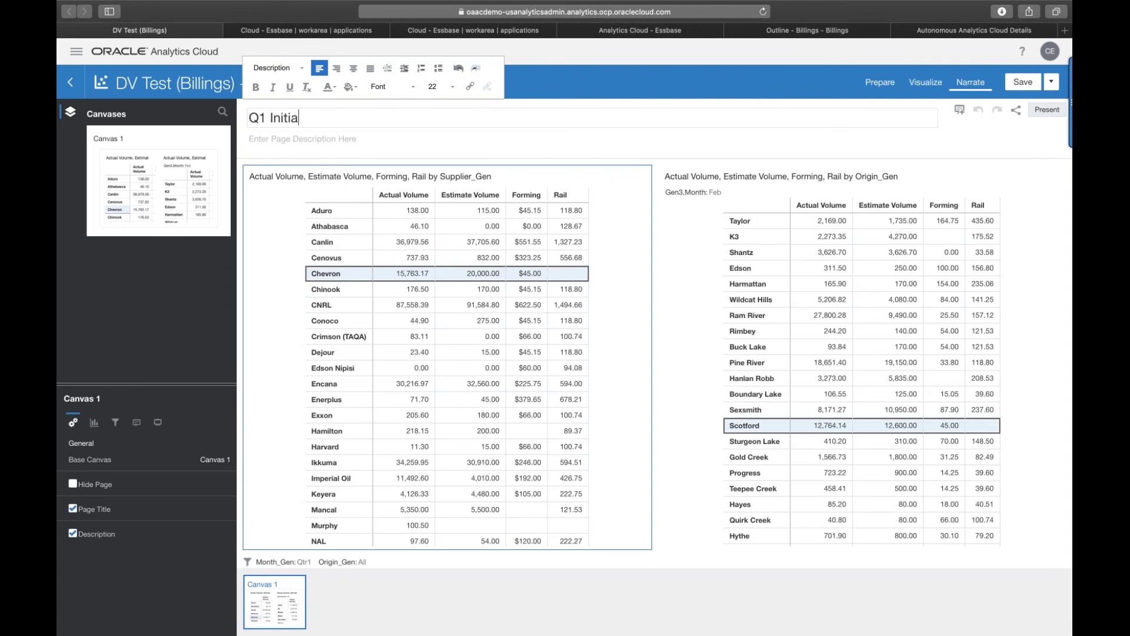
pyautogui.write('tives')
# Enter "This is a demo!" as the page description.
pyautogui.click(326, 137)
pyautogui.write('T')
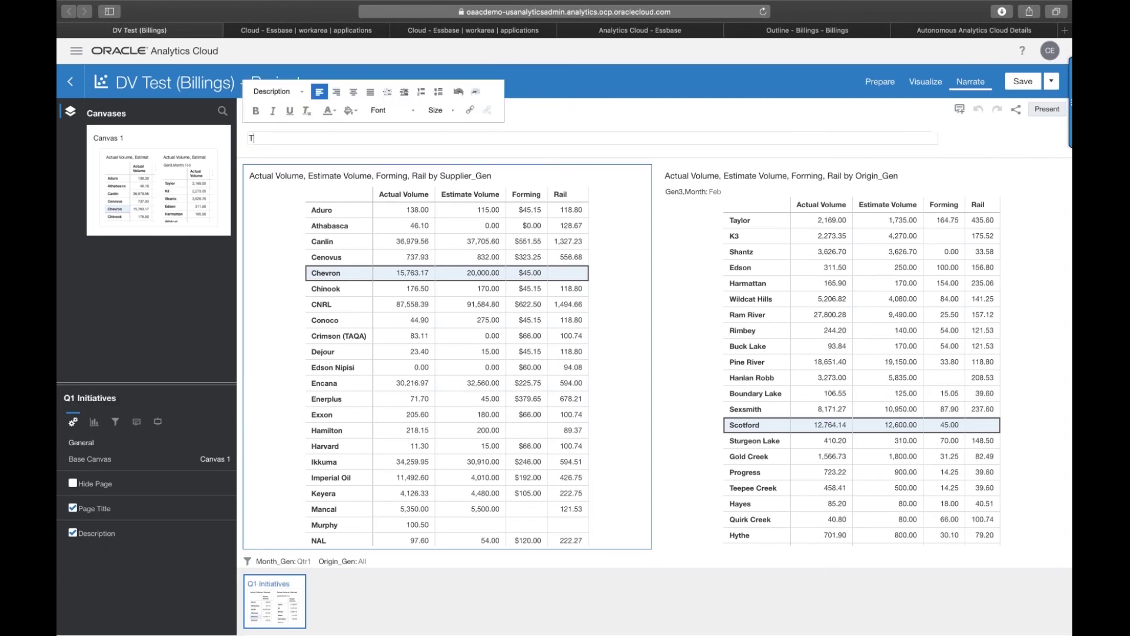
pyautogui.write('his is a demo!')
pyautogui.click(733, 122)
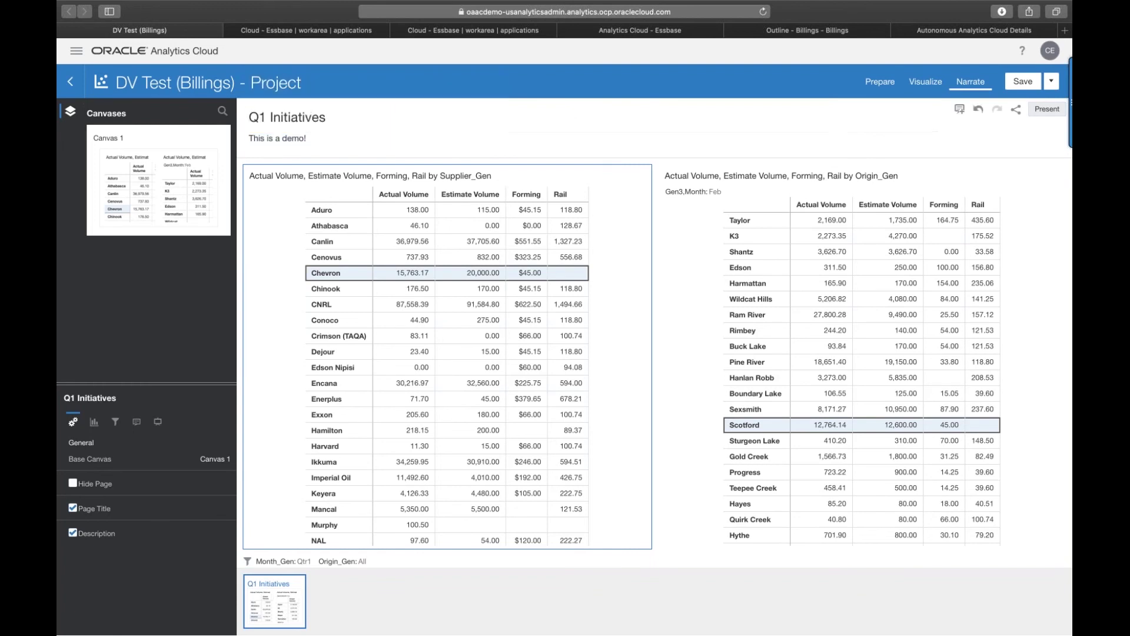
# Reorder the page's visuals so the Origin_Gen pivot precedes the Supplier_Gen pivot, and view the page filters.
pyautogui.click(94, 423)
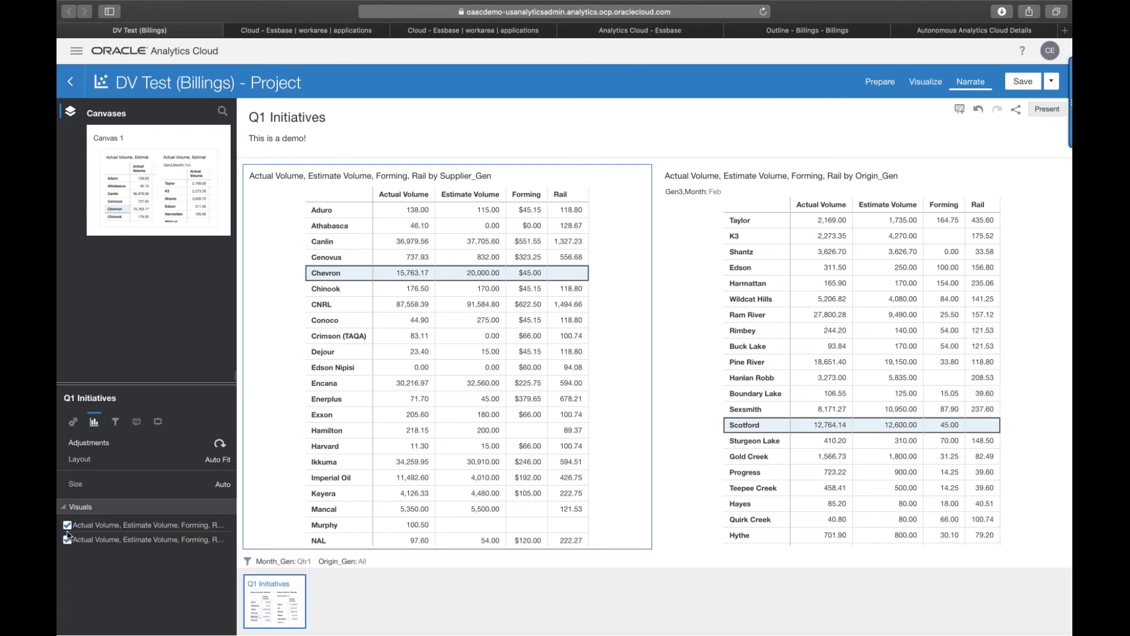
pyautogui.moveTo(71, 543); pyautogui.dragTo(73, 523)
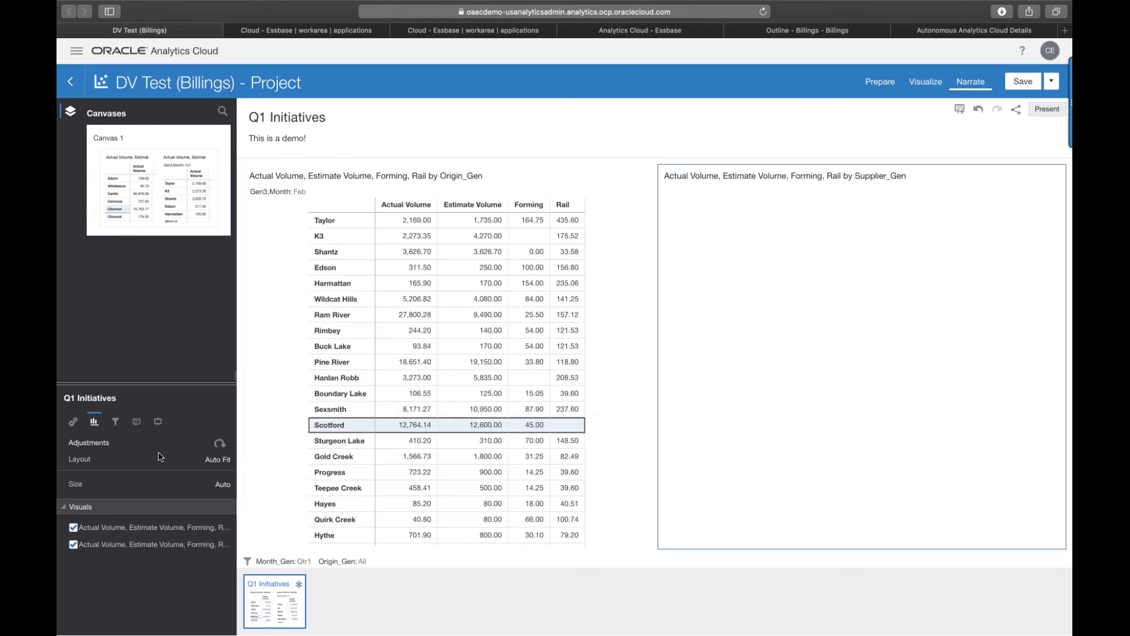
pyautogui.click(115, 422)
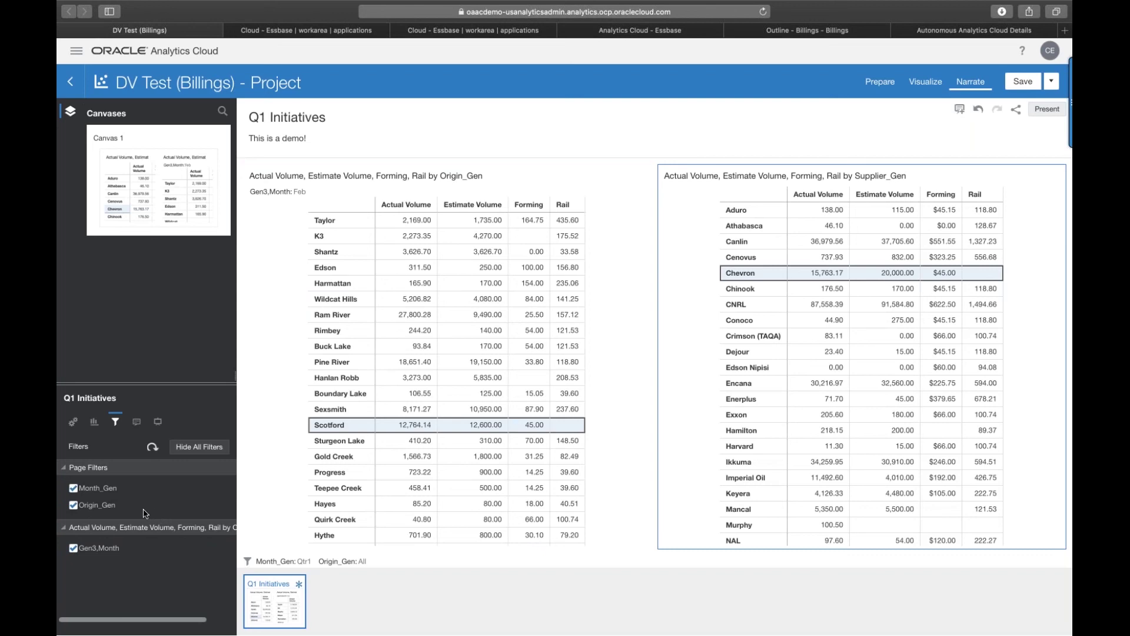
# Add the note "Whats going on with this supplier?" over the Supplier_Gen pivot, move it near the Athabasca row and view its options.
pyautogui.click(136, 422)
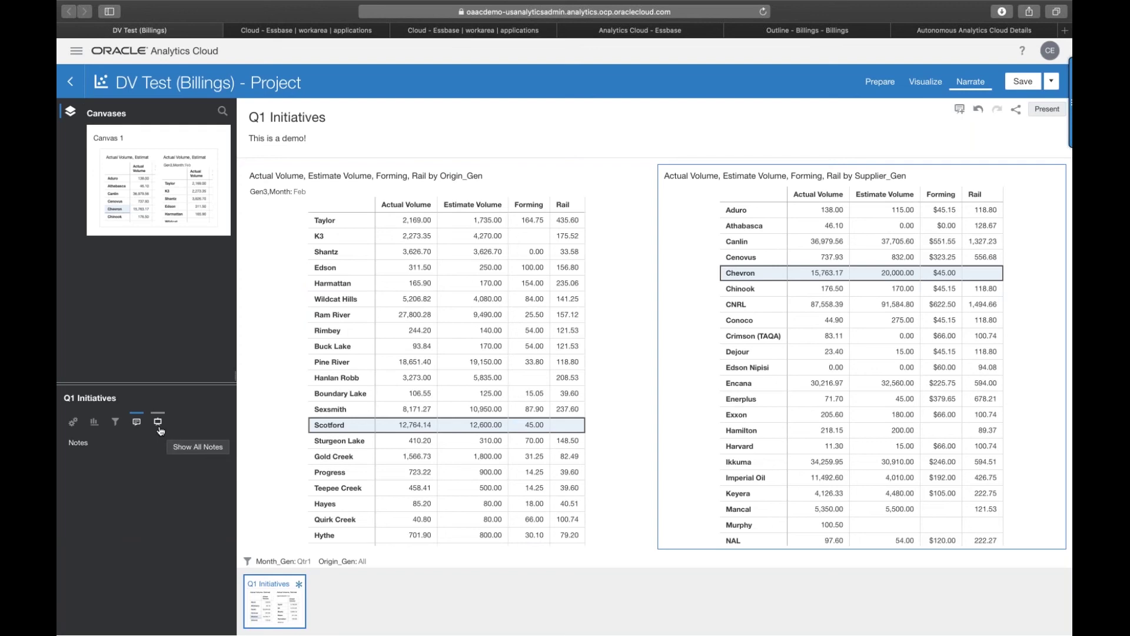
pyautogui.click(960, 112)
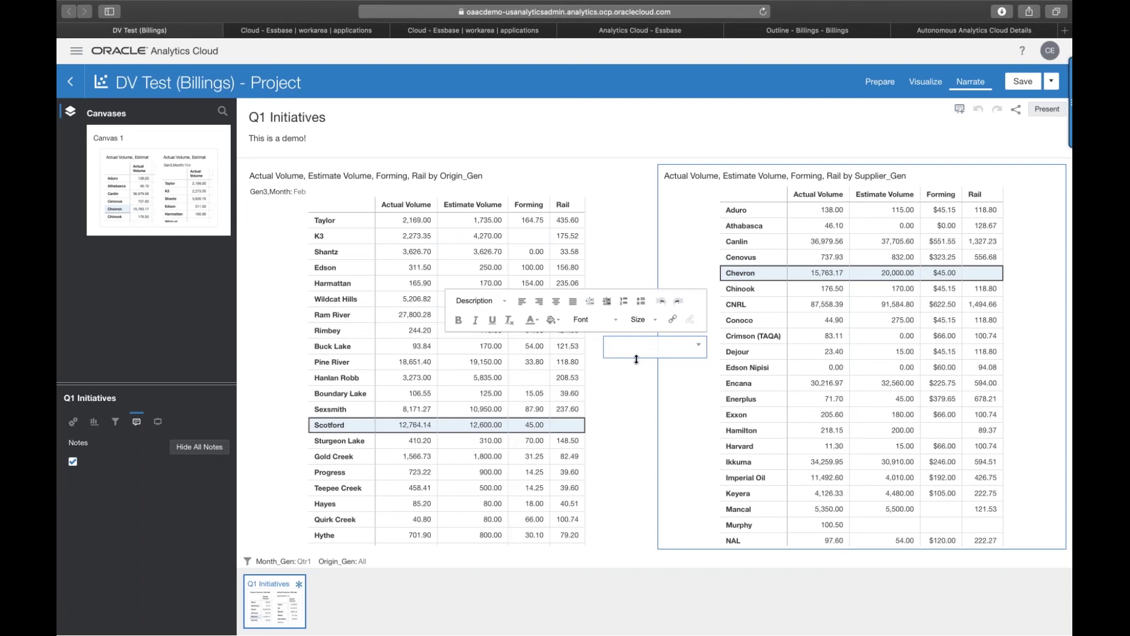
pyautogui.moveTo(633, 357); pyautogui.dragTo(772, 292)
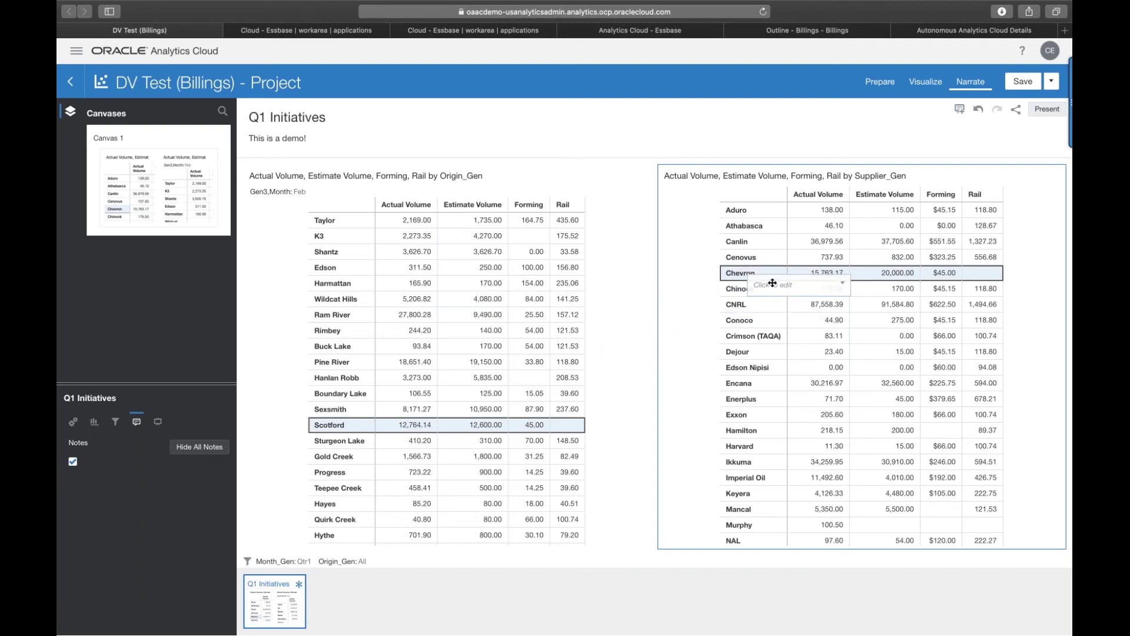
pyautogui.click(773, 284)
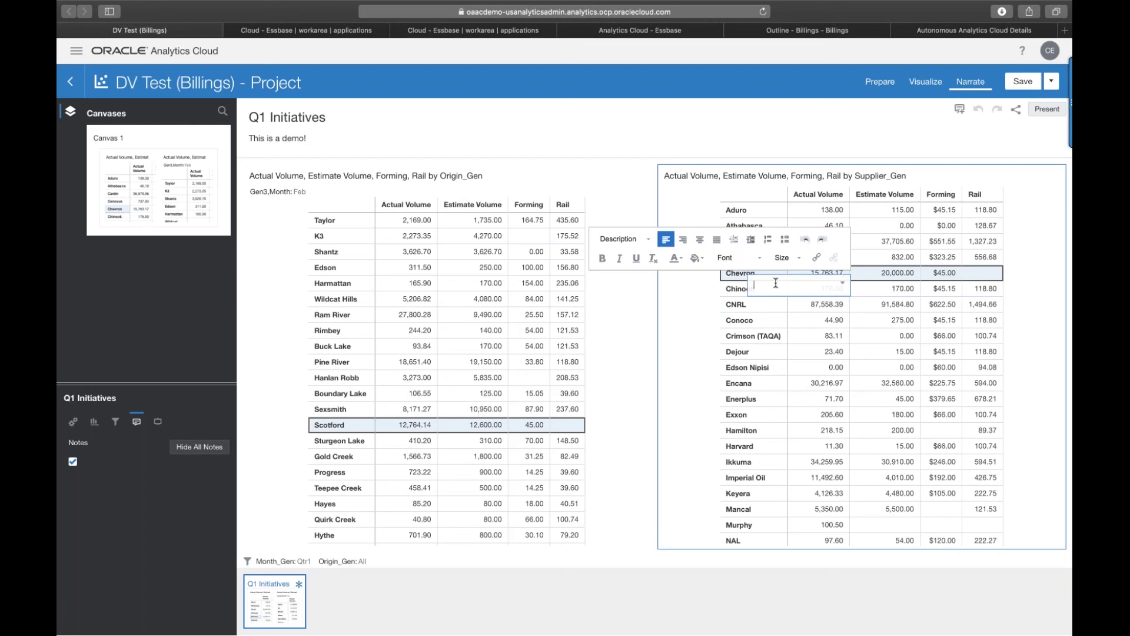
pyautogui.write('Whats going on with this supplier?')
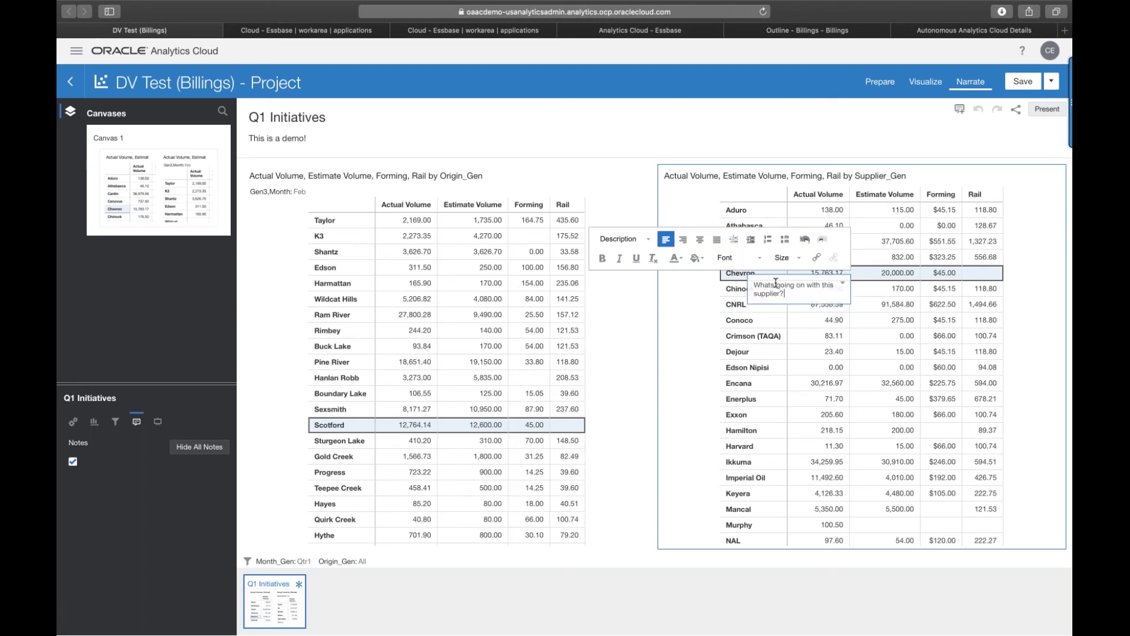
pyautogui.click(618, 390)
pyautogui.moveTo(787, 290); pyautogui.dragTo(801, 225)
pyautogui.click(855, 221)
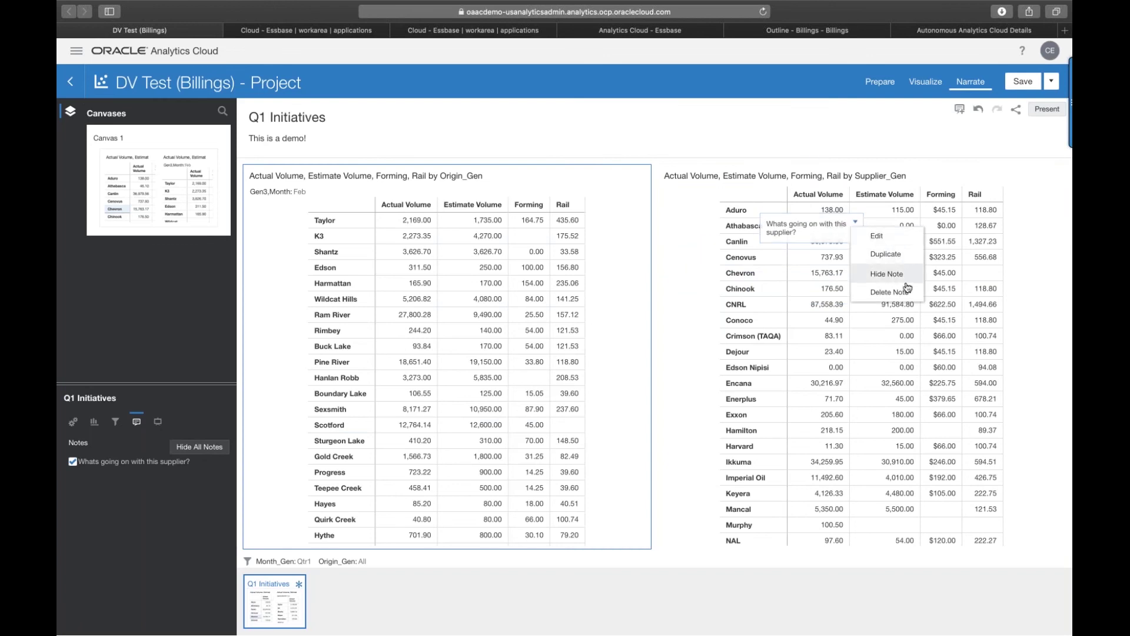
# Present the story page, try hiding and showing the notes, and move the note beside the Cenovus row.
pyautogui.click(1040, 111)
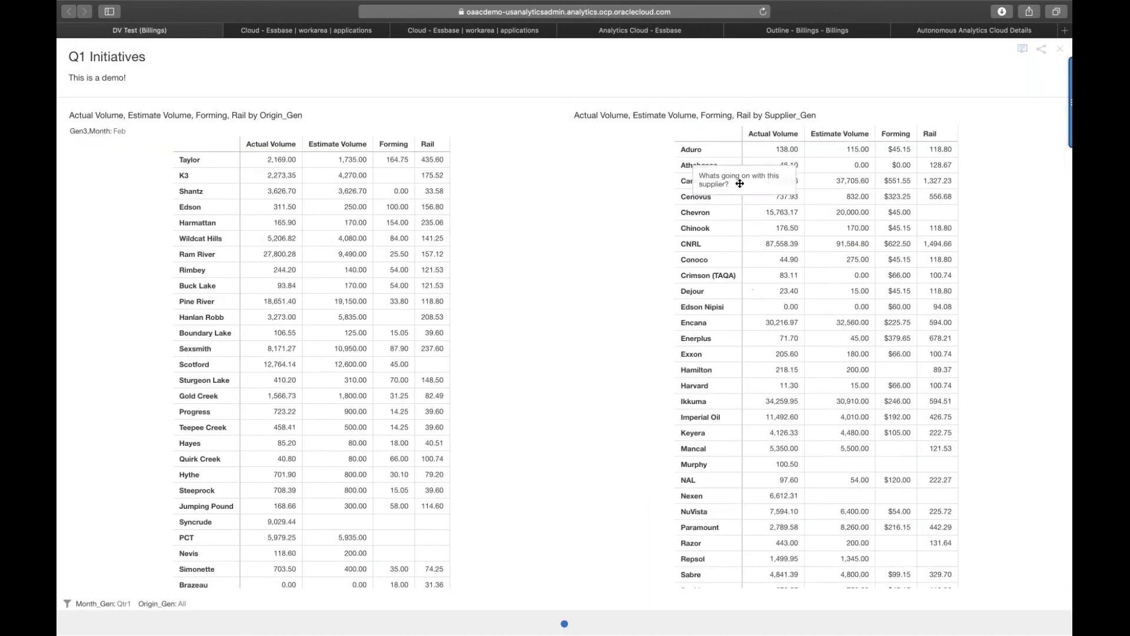
pyautogui.moveTo(738, 184); pyautogui.dragTo(644, 265)
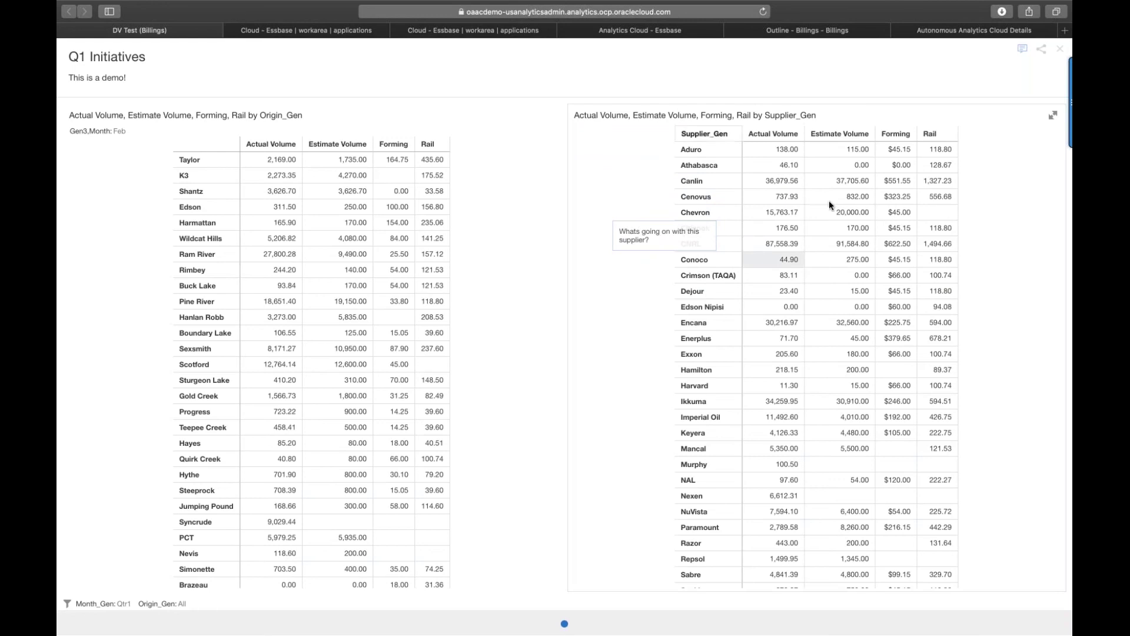
pyautogui.click(1022, 53)
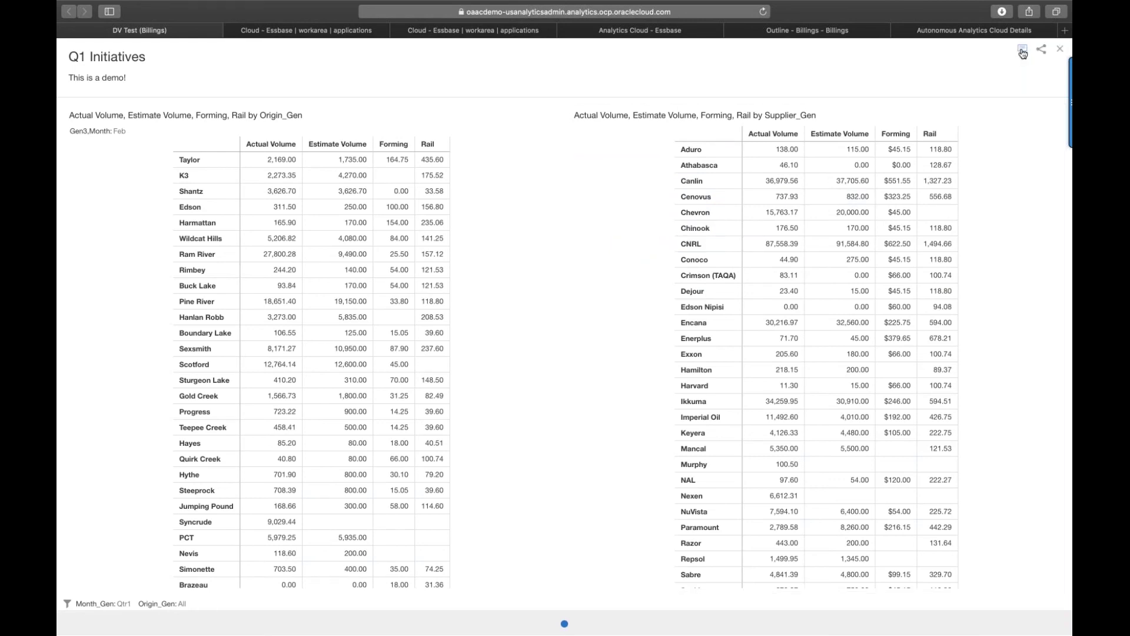
pyautogui.click(1023, 53)
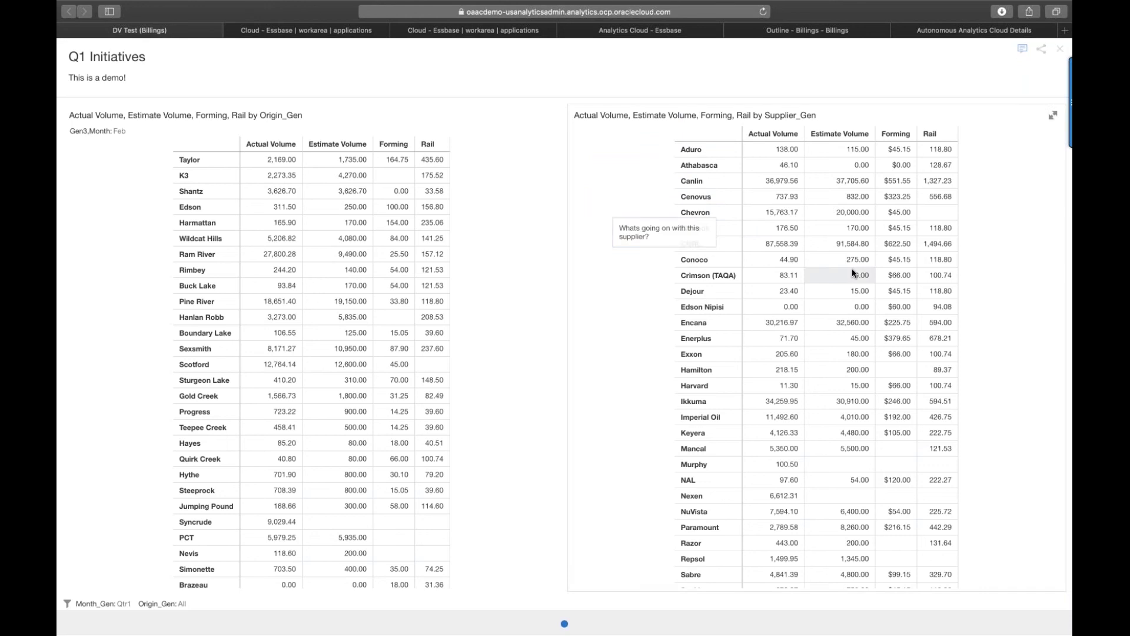
pyautogui.moveTo(707, 230); pyautogui.dragTo(695, 205)
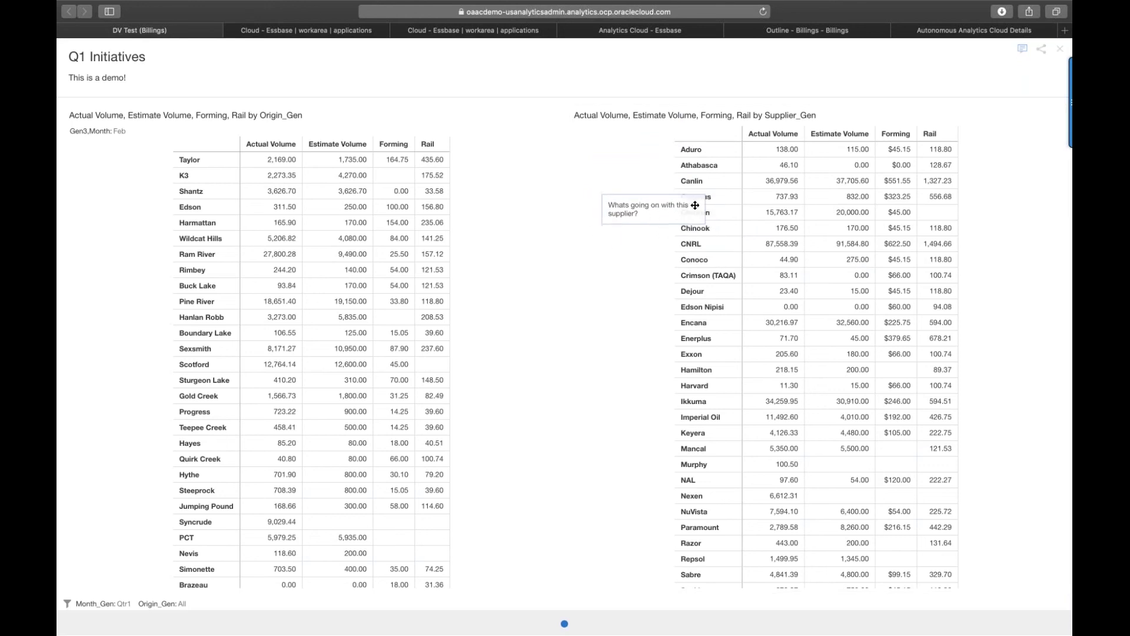